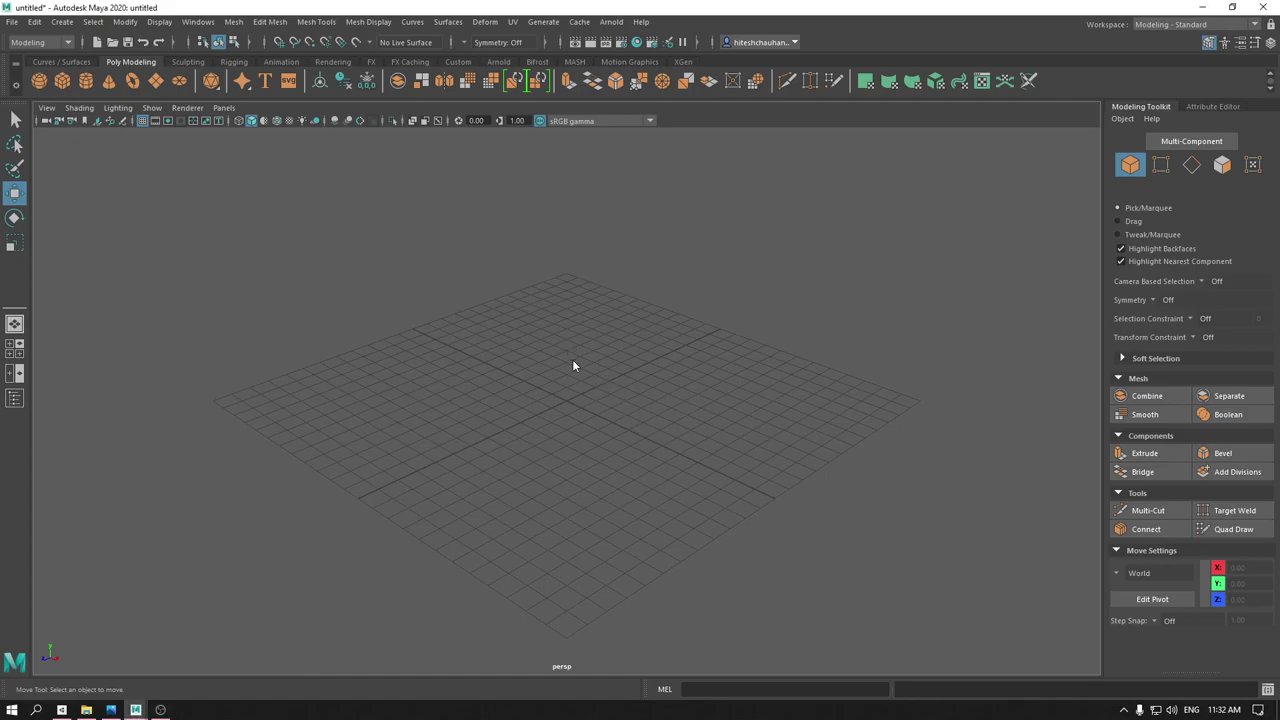
# - Add a default polygon cube, pCube1, at the grid origin and orbit to view it
pyautogui.keyDown('shift'); pyautogui.moveTo(572, 360); pyautogui.dragTo(560, 383, button='right'); pyautogui.keyUp('shift')
pyautogui.keyDown('alt'); pyautogui.moveTo(560, 383); pyautogui.dragTo(628, 545); pyautogui.keyUp('alt')
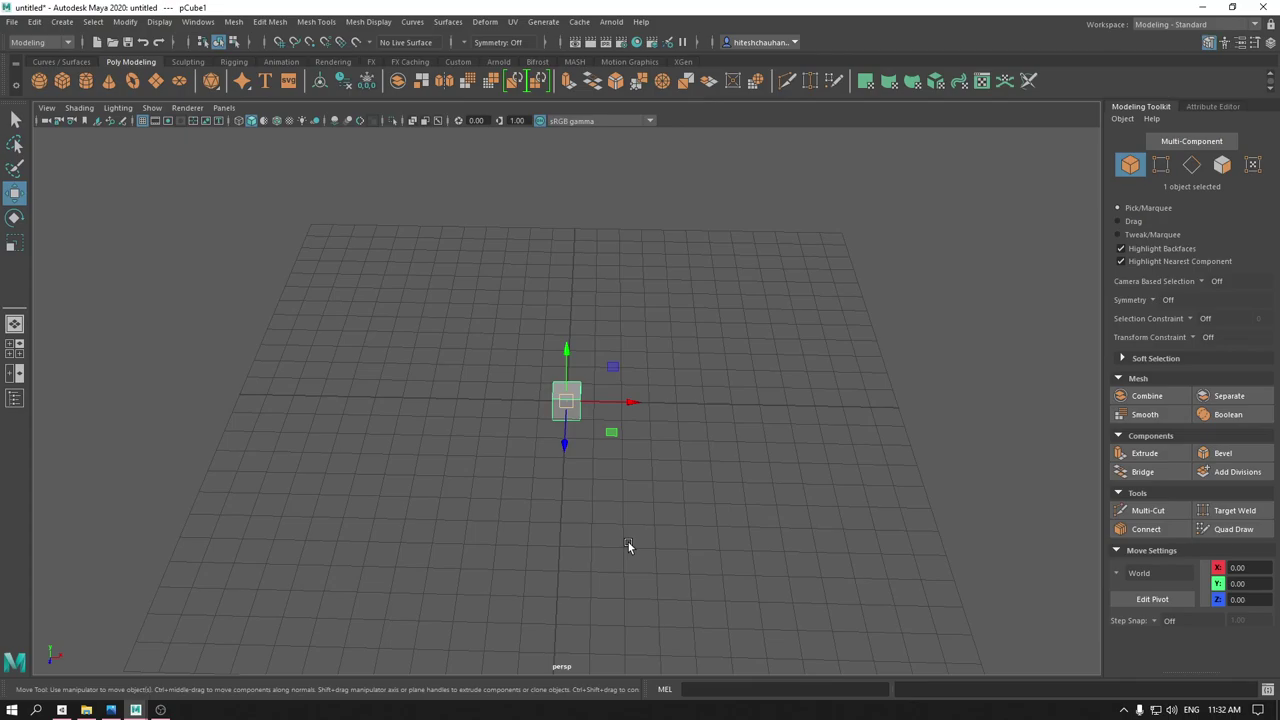
# - Set pCube1's Width to 12 in its in-view editor, turning it into a long bar
pyautogui.press('t')
pyautogui.keyDown('alt'); pyautogui.moveTo(665, 491); pyautogui.dragTo(655, 485); pyautogui.keyUp('alt')
pyautogui.keyDown('alt'); pyautogui.moveTo(655, 485); pyautogui.dragTo(808, 534, button='right'); pyautogui.keyUp('alt')
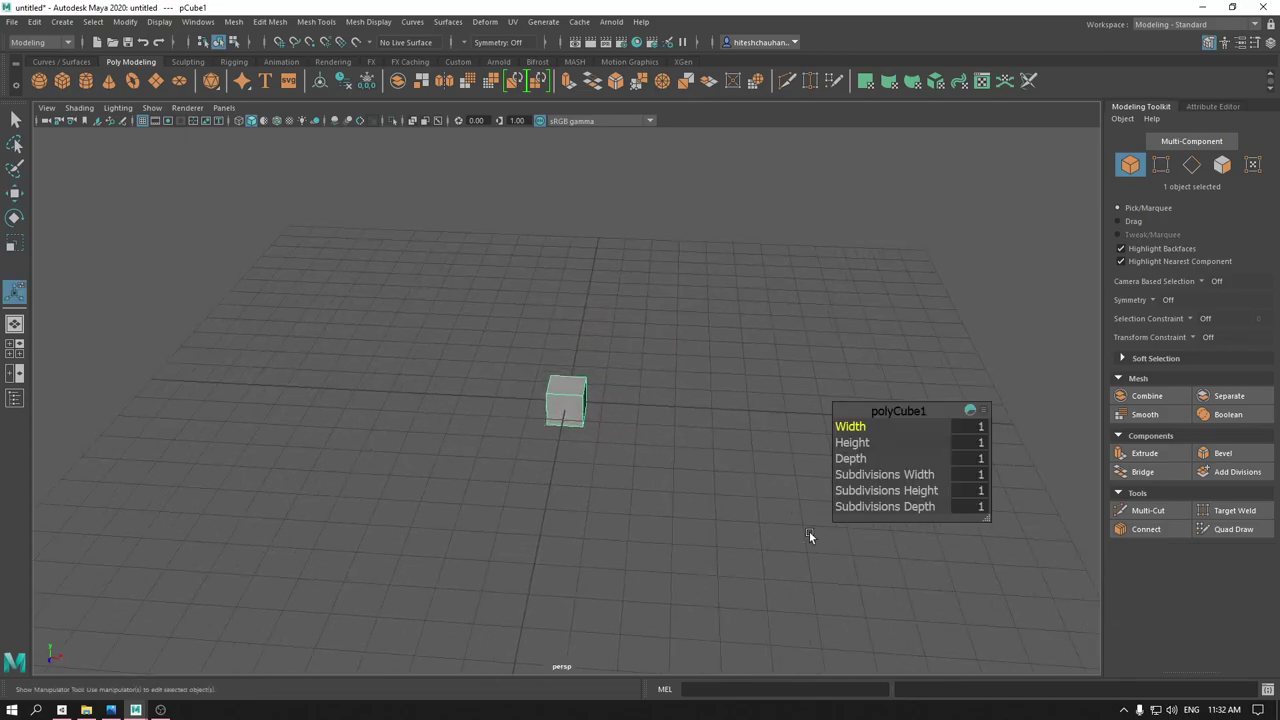
pyautogui.moveTo(848, 426); pyautogui.dragTo(900, 426)
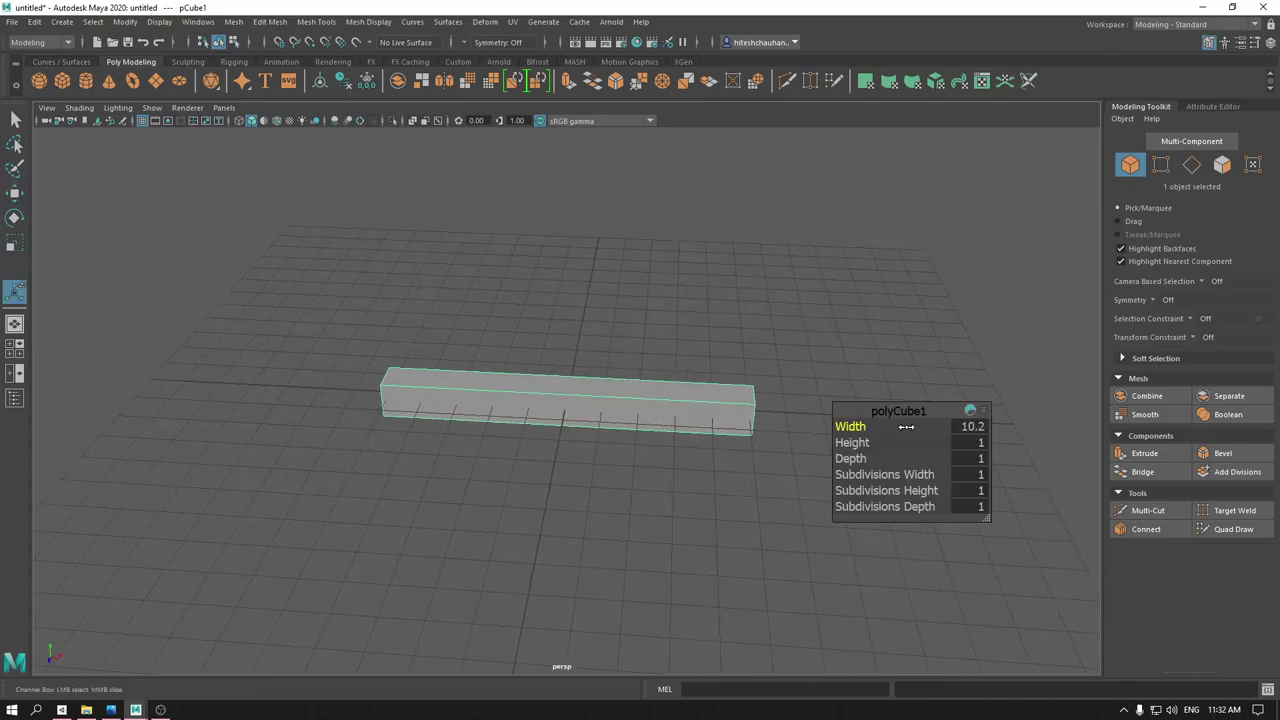
pyautogui.keyDown('alt'); pyautogui.moveTo(746, 465); pyautogui.dragTo(947, 442); pyautogui.keyUp('alt')
pyautogui.click(971, 427)
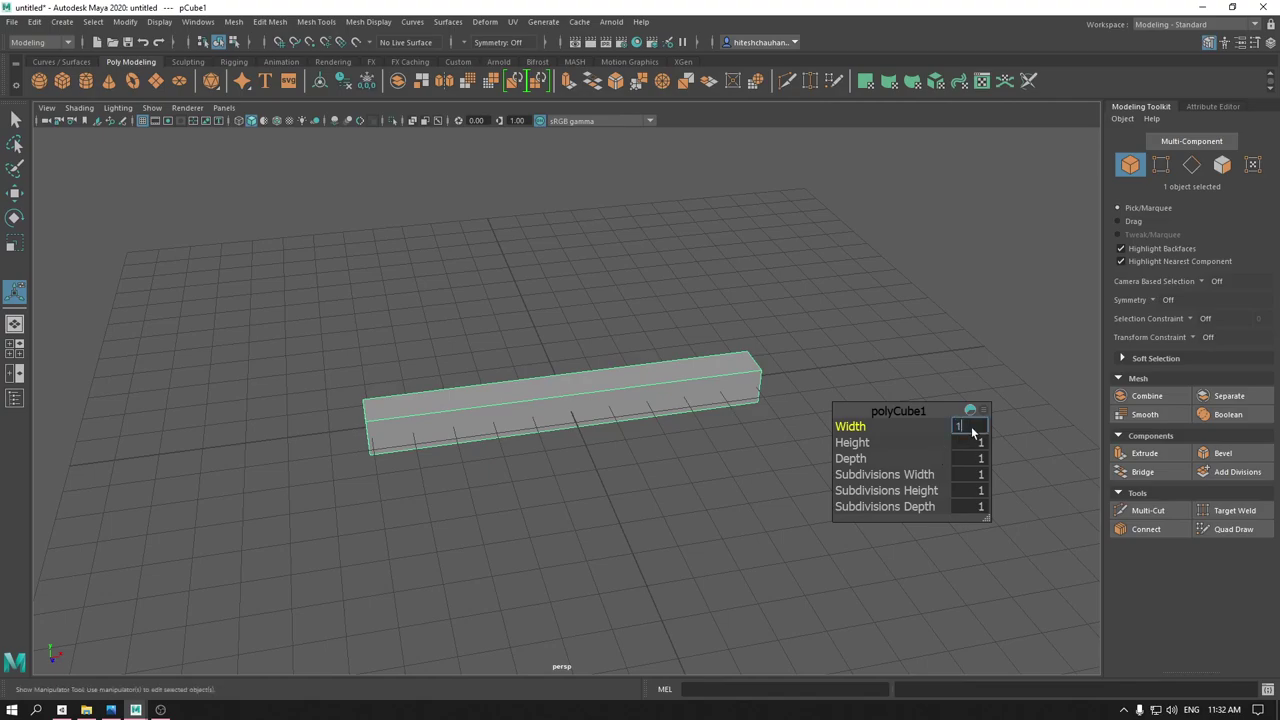
pyautogui.write('0')
pyautogui.press('Return')
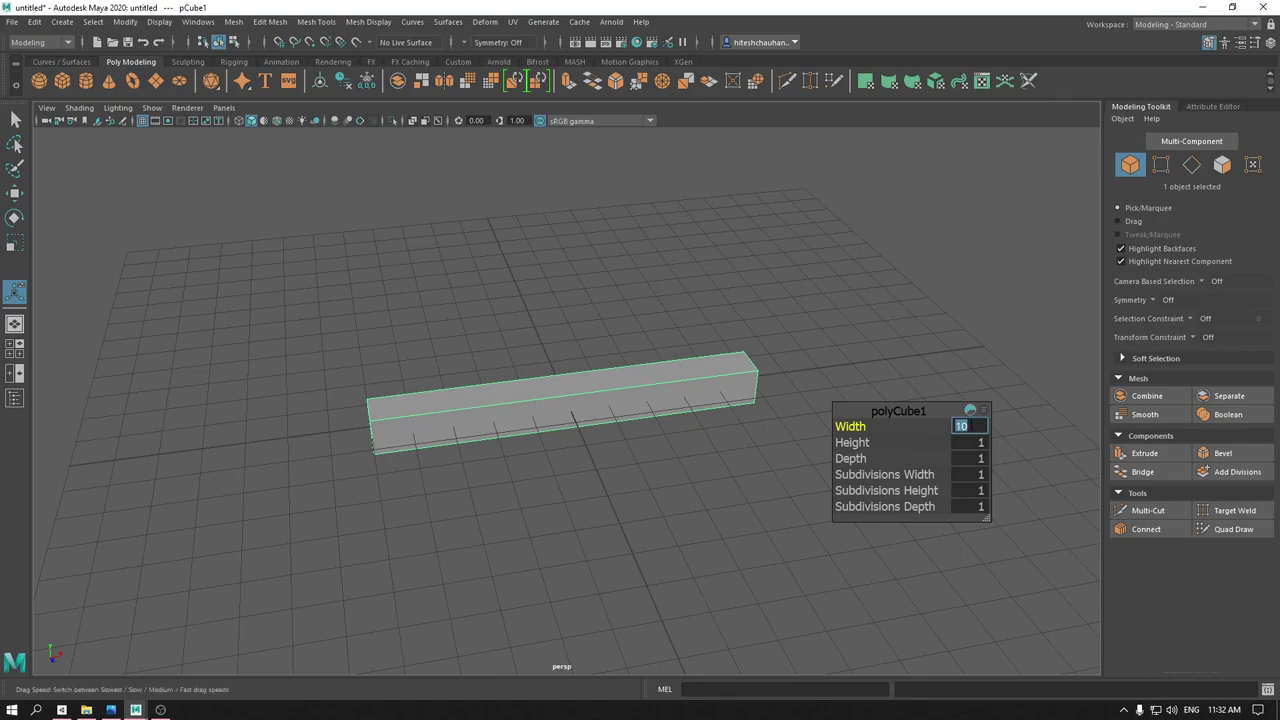
pyautogui.write('12')
pyautogui.press('Return')
pyautogui.moveTo(543, 409)
pyautogui.keyDown('alt'); pyautogui.mouseDown()
pyautogui.moveTo(671, 538)
pyautogui.moveTo(648, 433)
pyautogui.moveTo(651, 480)
pyautogui.moveTo(680, 528)
pyautogui.moveTo(666, 519)
pyautogui.mouseUp(); pyautogui.keyUp('alt')
pyautogui.press('w')
pyautogui.moveTo(676, 558)
pyautogui.keyDown('alt'); pyautogui.mouseDown(button='right')
pyautogui.moveTo(668, 431)
pyautogui.moveTo(651, 400)
pyautogui.mouseUp(button='right'); pyautogui.keyUp('alt')
pyautogui.moveTo(651, 404)
pyautogui.keyDown('alt'); pyautogui.mouseDown()
pyautogui.moveTo(694, 466)
pyautogui.moveTo(808, 543)
pyautogui.moveTo(588, 459)
pyautogui.mouseUp(); pyautogui.keyUp('alt')
pyautogui.moveTo(586, 349); pyautogui.dragTo(517, 340, button='right')
# - Bevel all the bar's edges with Fraction 0.03 and 2 segments, then deselect it
pyautogui.moveTo(243, 277); pyautogui.dragTo(897, 560)
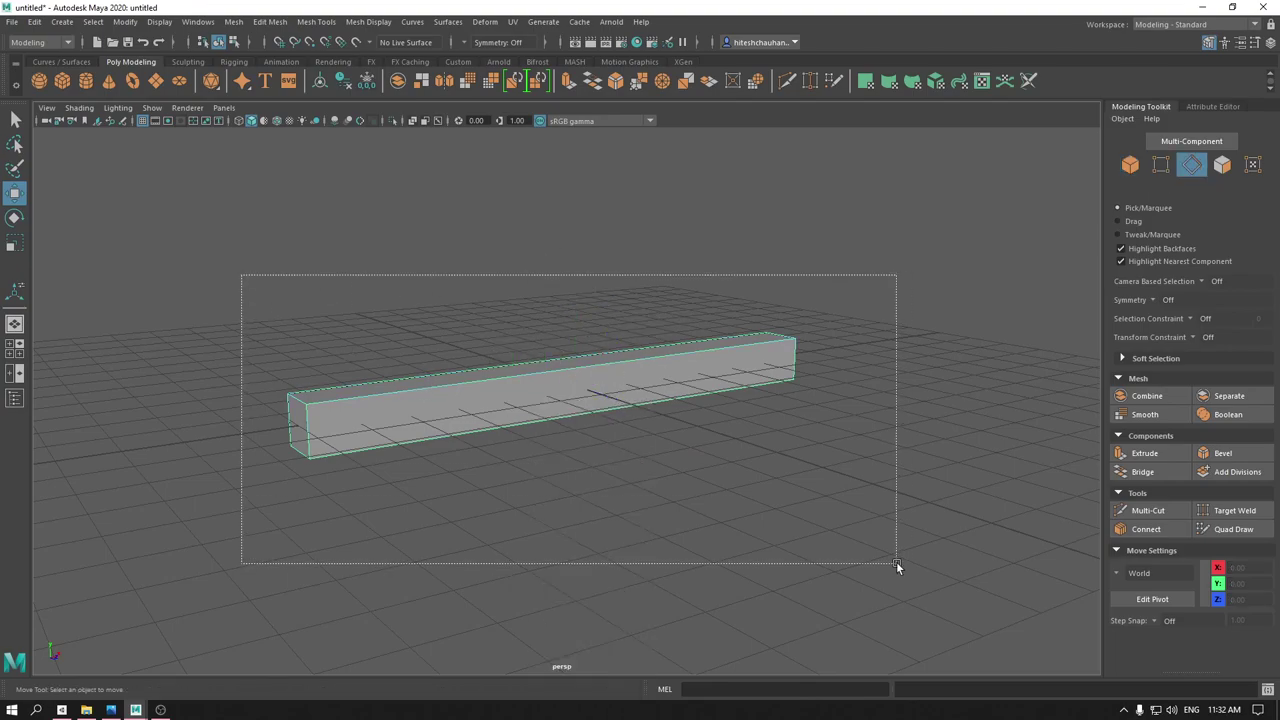
pyautogui.moveTo(897, 560)
pyautogui.keyDown('alt'); pyautogui.mouseDown(button='right')
pyautogui.moveTo(670, 553)
pyautogui.moveTo(600, 500)
pyautogui.mouseUp(button='right'); pyautogui.keyUp('alt')
pyautogui.keyDown('shift'); pyautogui.moveTo(512, 328); pyautogui.dragTo(593, 333, button='right'); pyautogui.keyUp('shift')
pyautogui.moveTo(477, 386)
pyautogui.keyDown('alt'); pyautogui.mouseDown(button='right')
pyautogui.moveTo(597, 546)
pyautogui.moveTo(850, 430)
pyautogui.mouseUp(button='right'); pyautogui.keyUp('alt')
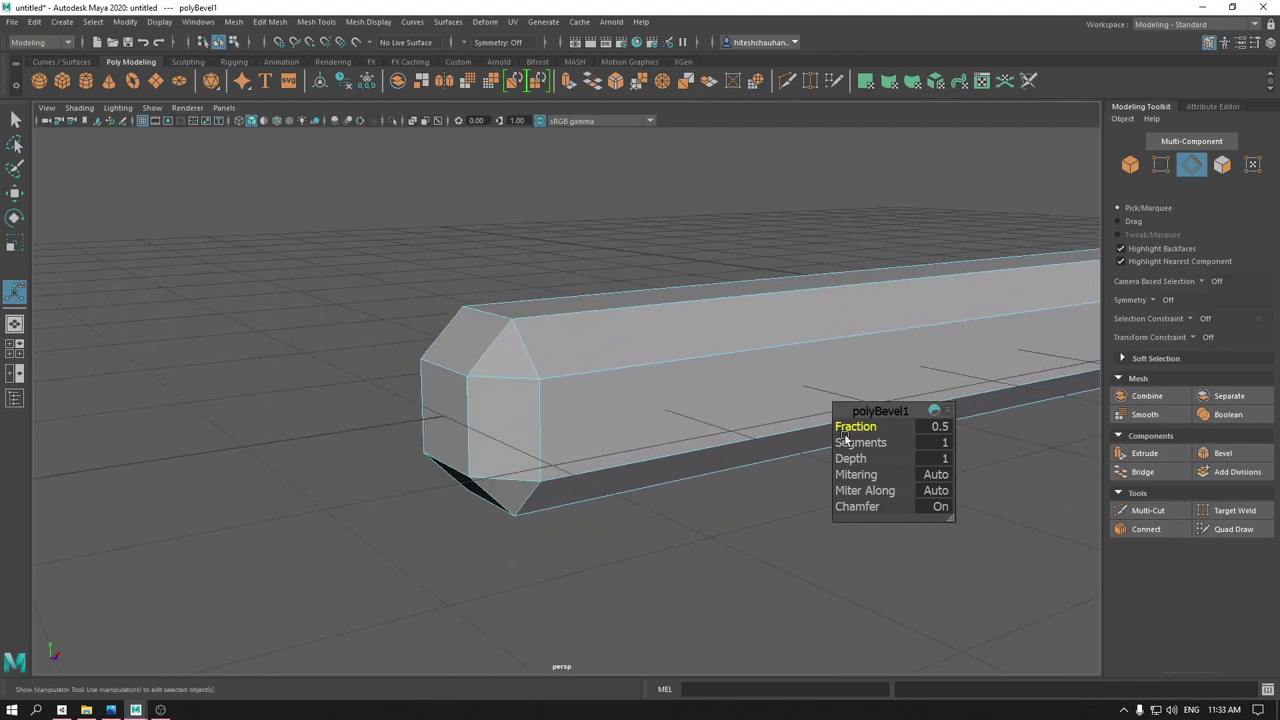
pyautogui.moveTo(857, 426); pyautogui.dragTo(857, 426, button='middle')
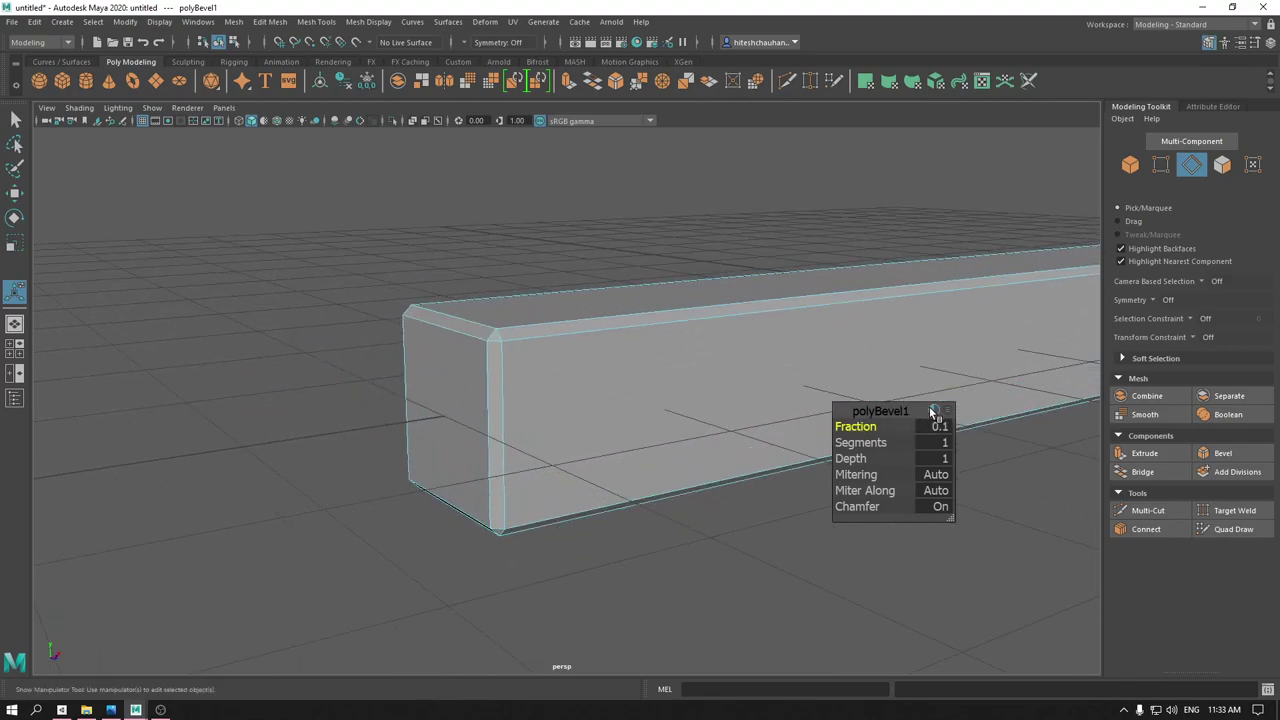
pyautogui.moveTo(872, 427)
pyautogui.mouseDown(button='middle')
pyautogui.moveTo(903, 444)
pyautogui.moveTo(866, 426)
pyautogui.mouseUp(button='middle')
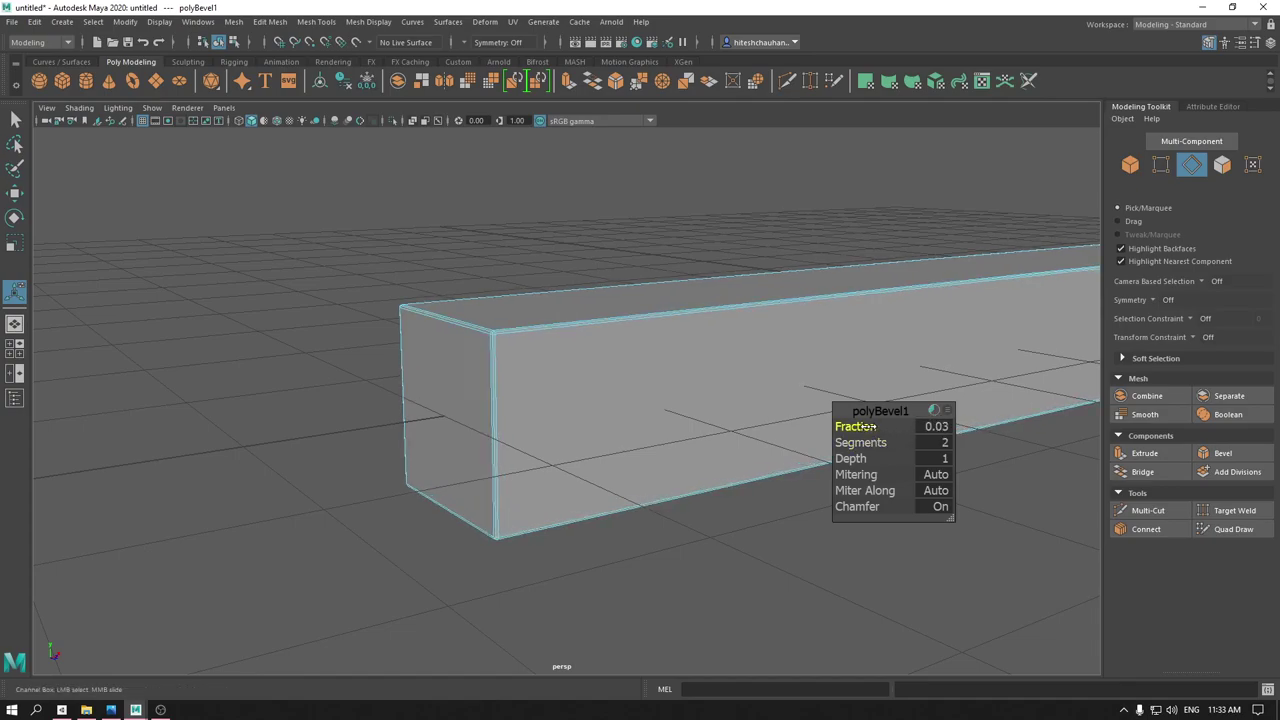
pyautogui.press('w')
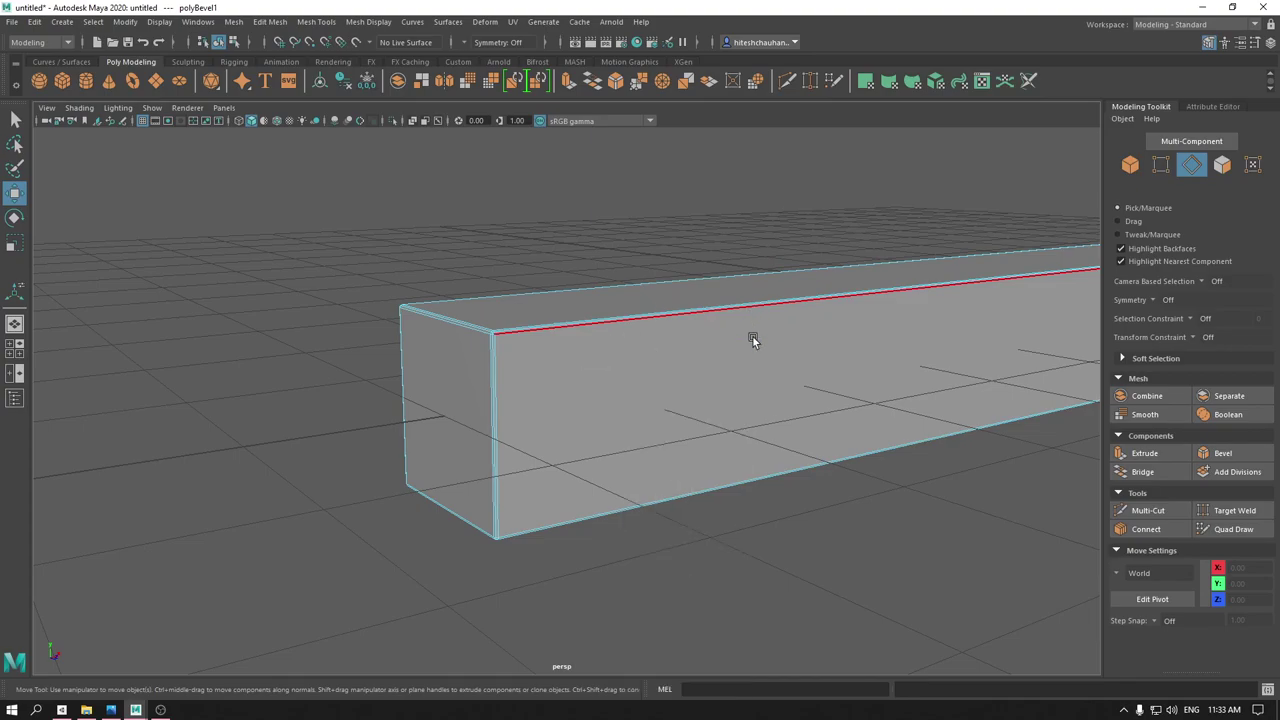
pyautogui.press('F8')
pyautogui.click(825, 608)
pyautogui.scroll(-5, 780, 520)
pyautogui.keyDown('alt'); pyautogui.moveTo(737, 429); pyautogui.dragTo(763, 349); pyautogui.keyUp('alt')
# - Duplicate the bar and move the copy along Z to -6.88
pyautogui.scroll(3, 711, 531)
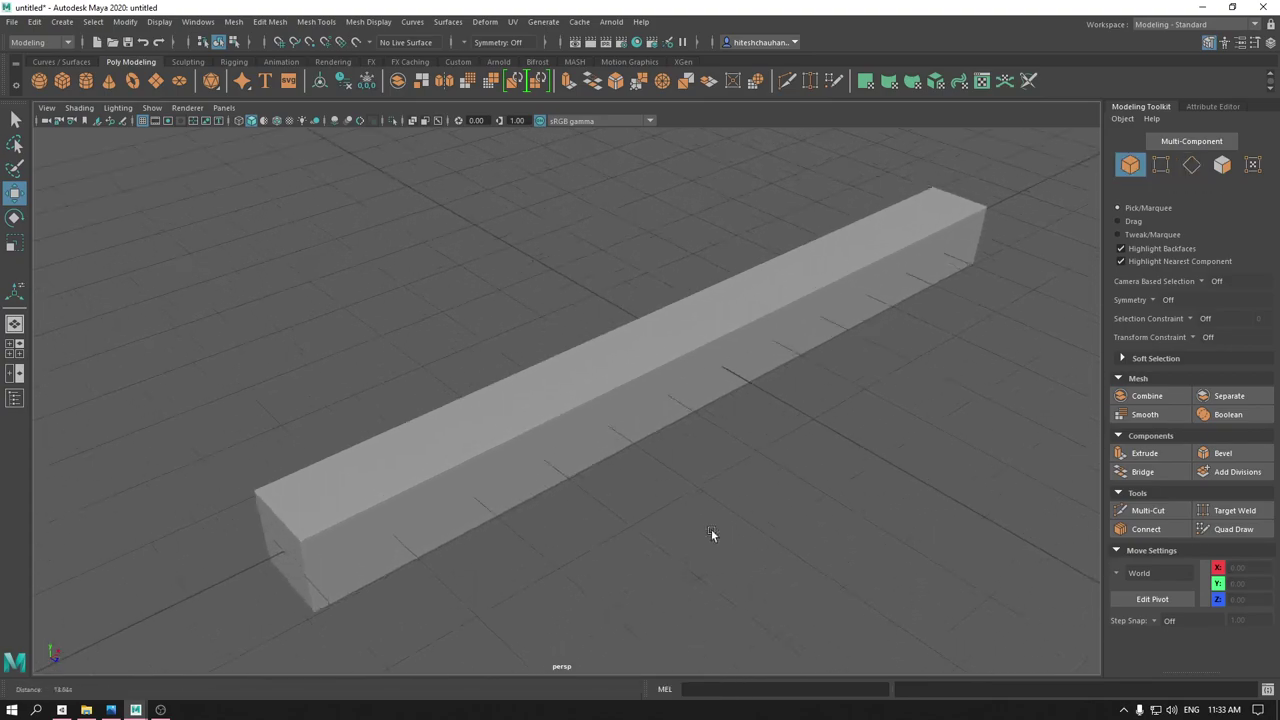
pyautogui.scroll(3, 762, 420)
pyautogui.moveTo(762, 419)
pyautogui.keyDown('alt'); pyautogui.mouseDown()
pyautogui.moveTo(749, 535)
pyautogui.moveTo(707, 460)
pyautogui.moveTo(676, 514)
pyautogui.moveTo(729, 488)
pyautogui.mouseUp(); pyautogui.keyUp('alt')
pyautogui.scroll(3, 727, 532)
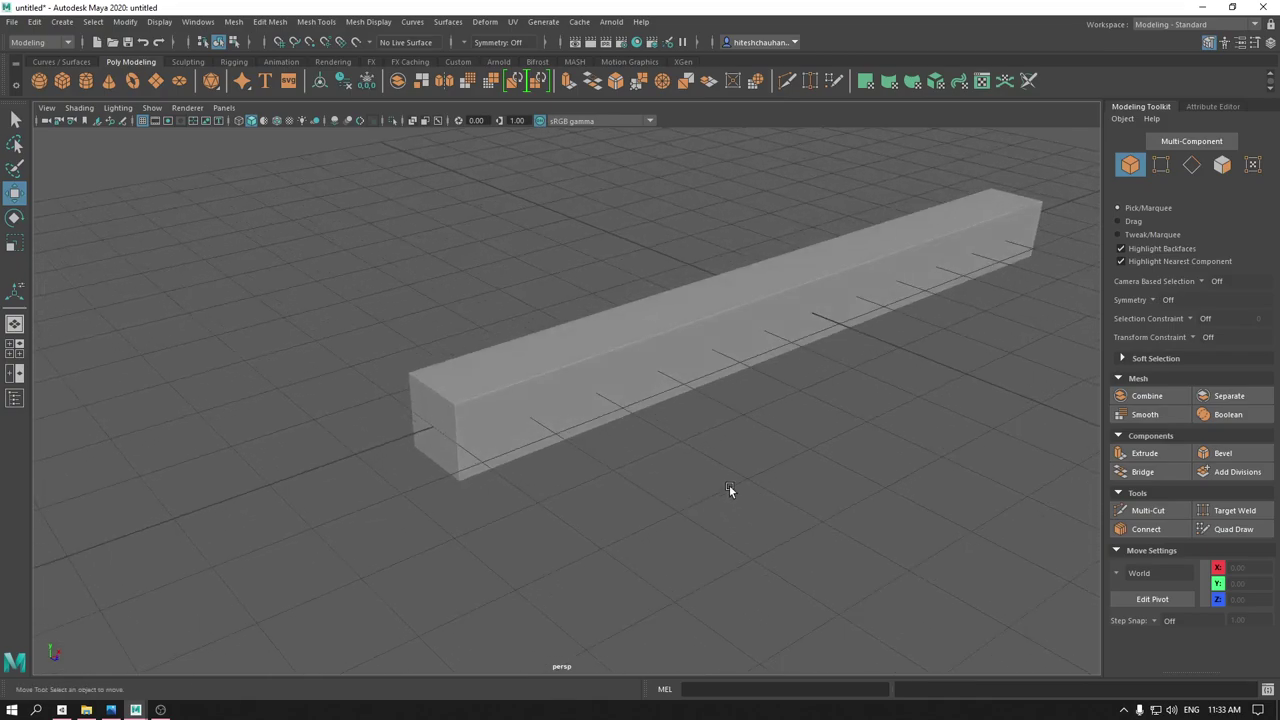
pyautogui.scroll(2, 694, 540)
pyautogui.scroll(2, 684, 546)
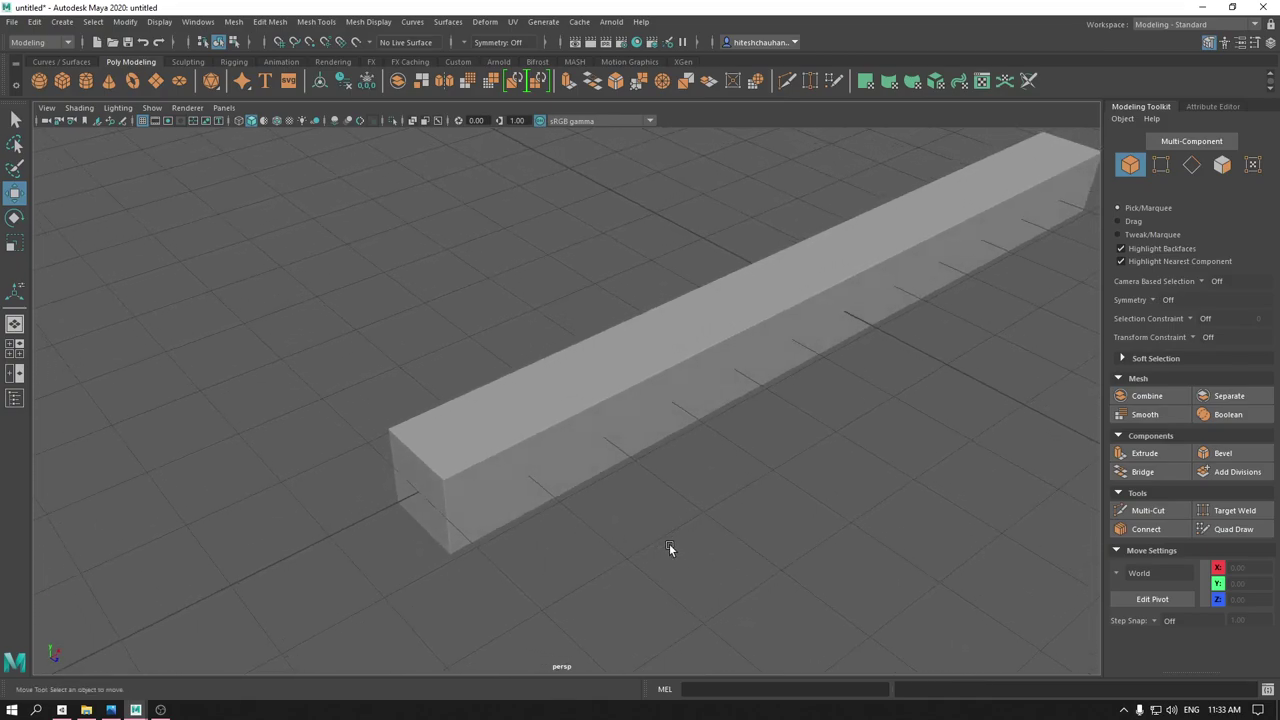
pyautogui.moveTo(683, 543)
pyautogui.keyDown('alt'); pyautogui.mouseDown()
pyautogui.moveTo(694, 557)
pyautogui.moveTo(720, 501)
pyautogui.mouseUp(); pyautogui.keyUp('alt')
pyautogui.click(720, 501)
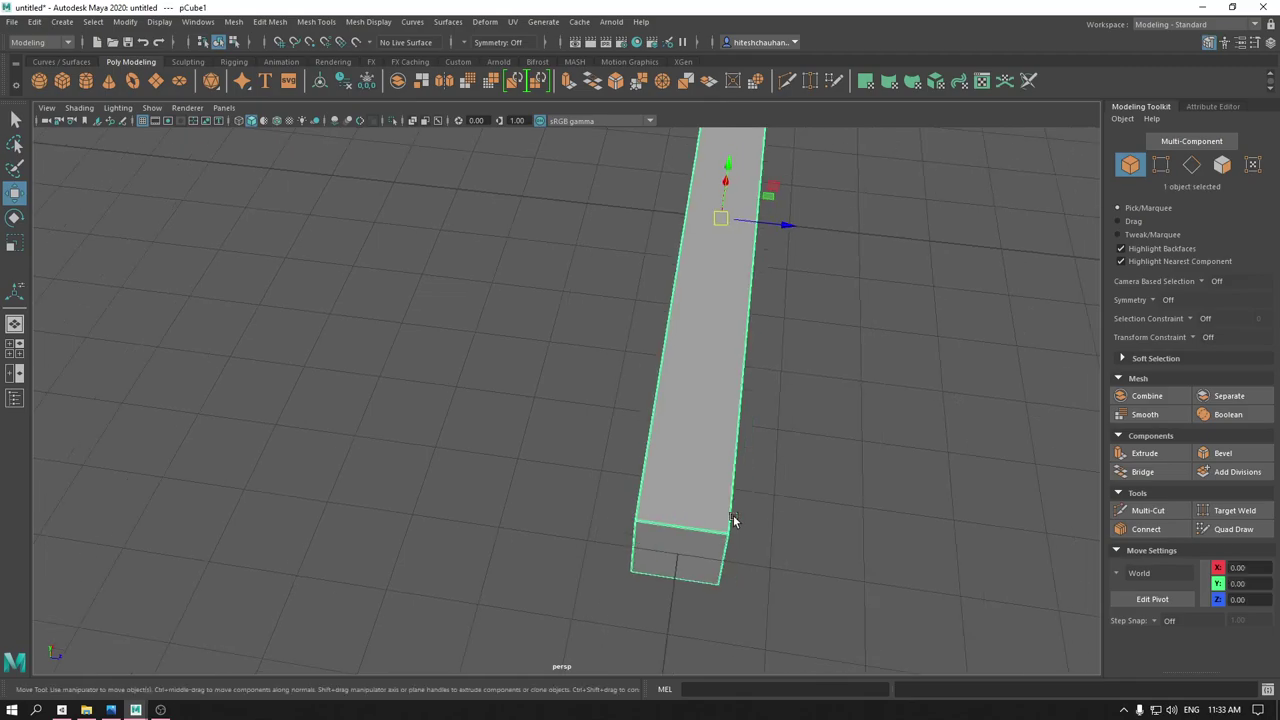
pyautogui.keyDown('shift'); pyautogui.moveTo(787, 224); pyautogui.dragTo(344, 228); pyautogui.keyUp('shift')
# - Check both parallel bars in Top view, then return to the perspective view
pyautogui.press('space')
pyautogui.click(344, 254)
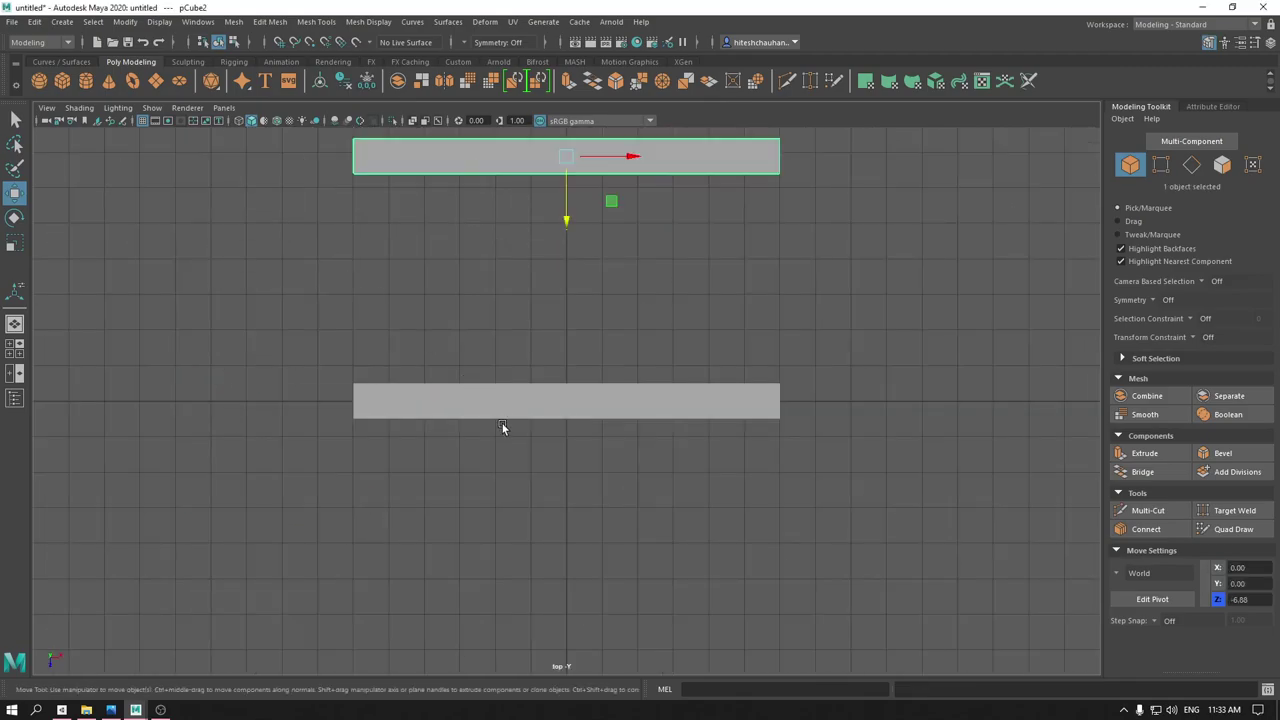
pyautogui.click(650, 550)
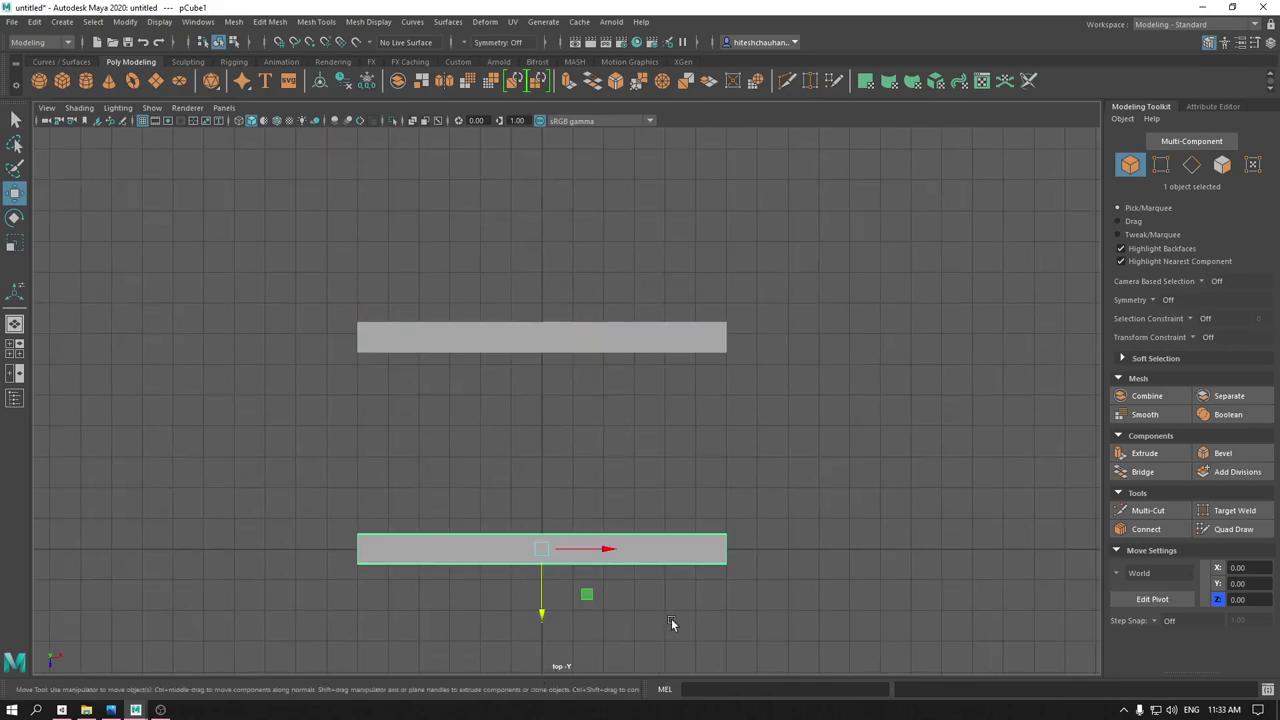
pyautogui.keyDown('shift'); pyautogui.click(590, 345); pyautogui.keyUp('shift')
pyautogui.moveTo(575, 400)
pyautogui.keyDown('alt'); pyautogui.mouseDown(button='middle')
pyautogui.moveTo(517, 206)
pyautogui.moveTo(518, 315)
pyautogui.mouseUp(button='middle'); pyautogui.keyUp('alt')
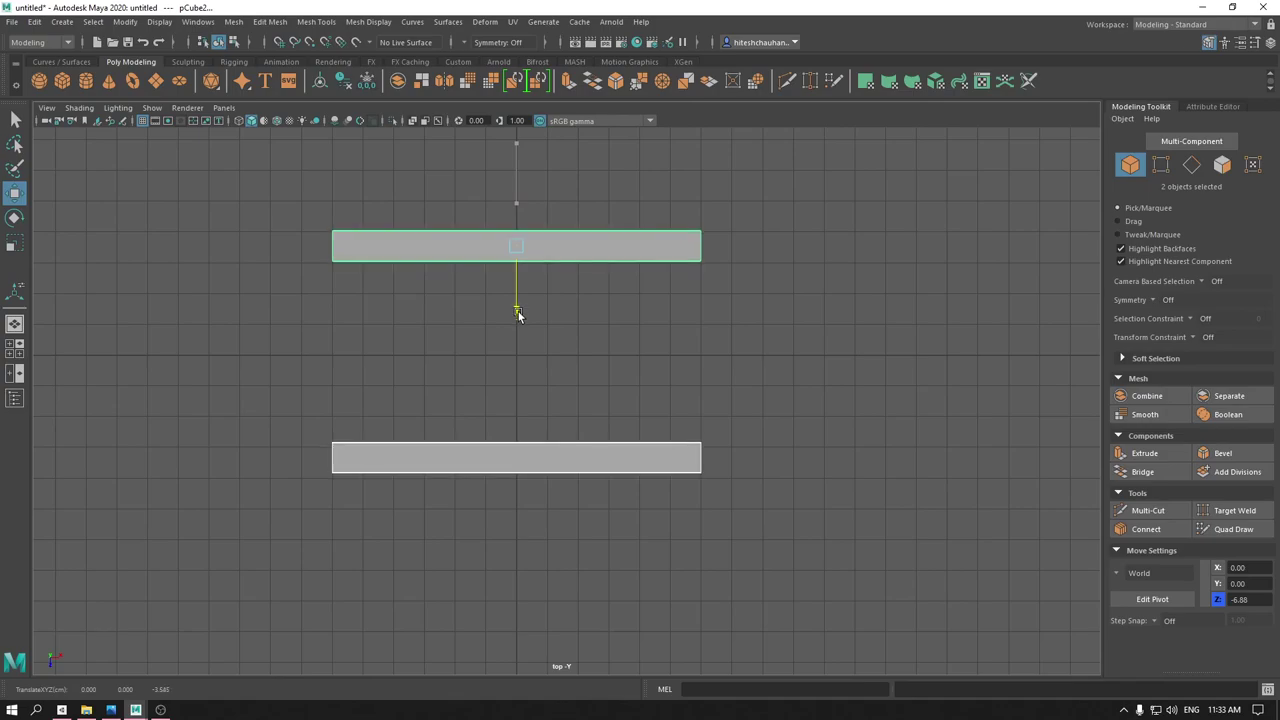
pyautogui.click(733, 345)
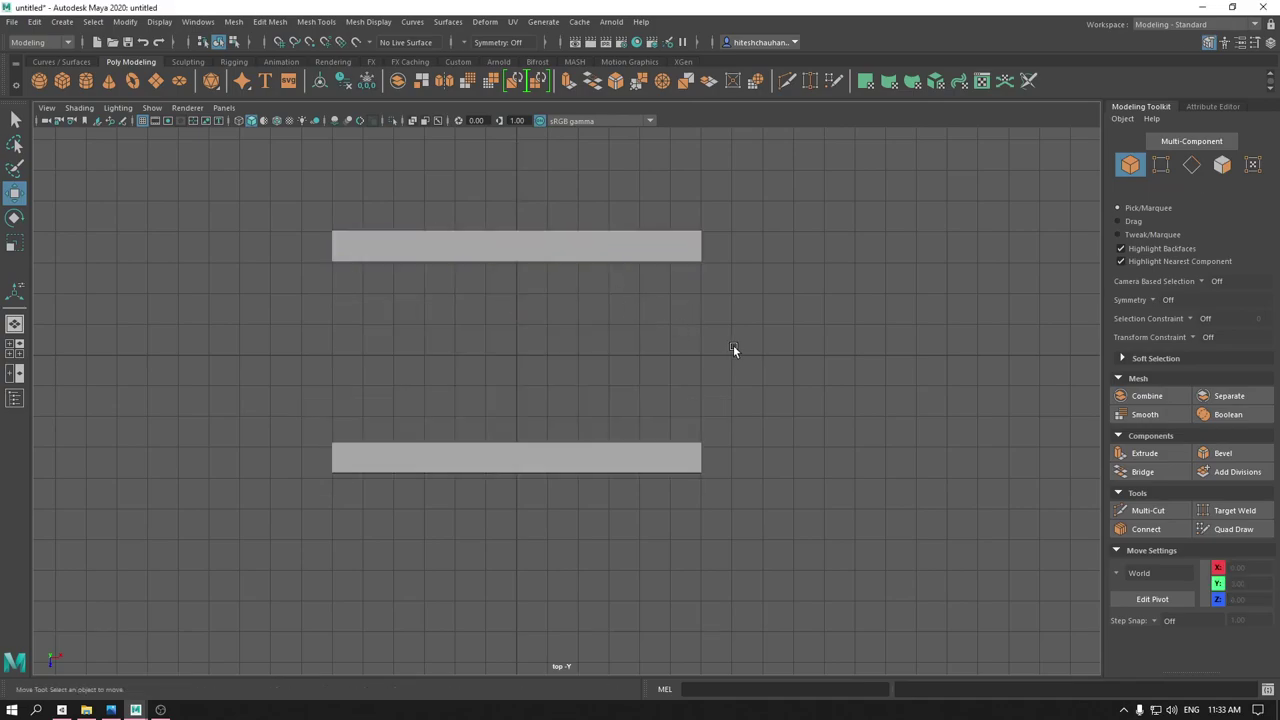
pyautogui.press('space')
pyautogui.moveTo(705, 402)
pyautogui.keyDown('alt'); pyautogui.mouseDown()
pyautogui.moveTo(646, 323)
pyautogui.moveTo(595, 357)
pyautogui.moveTo(497, 359)
pyautogui.moveTo(504, 469)
pyautogui.moveTo(562, 427)
pyautogui.moveTo(672, 464)
pyautogui.moveTo(764, 470)
pyautogui.moveTo(627, 407)
pyautogui.moveTo(663, 430)
pyautogui.mouseUp(); pyautogui.keyUp('alt')
# - Create a pipe and slide it to one end of a bar in Top view
pyautogui.moveTo(640, 534)
pyautogui.keyDown('alt'); pyautogui.mouseDown()
pyautogui.moveTo(600, 504)
pyautogui.moveTo(616, 551)
pyautogui.mouseUp(); pyautogui.keyUp('alt')
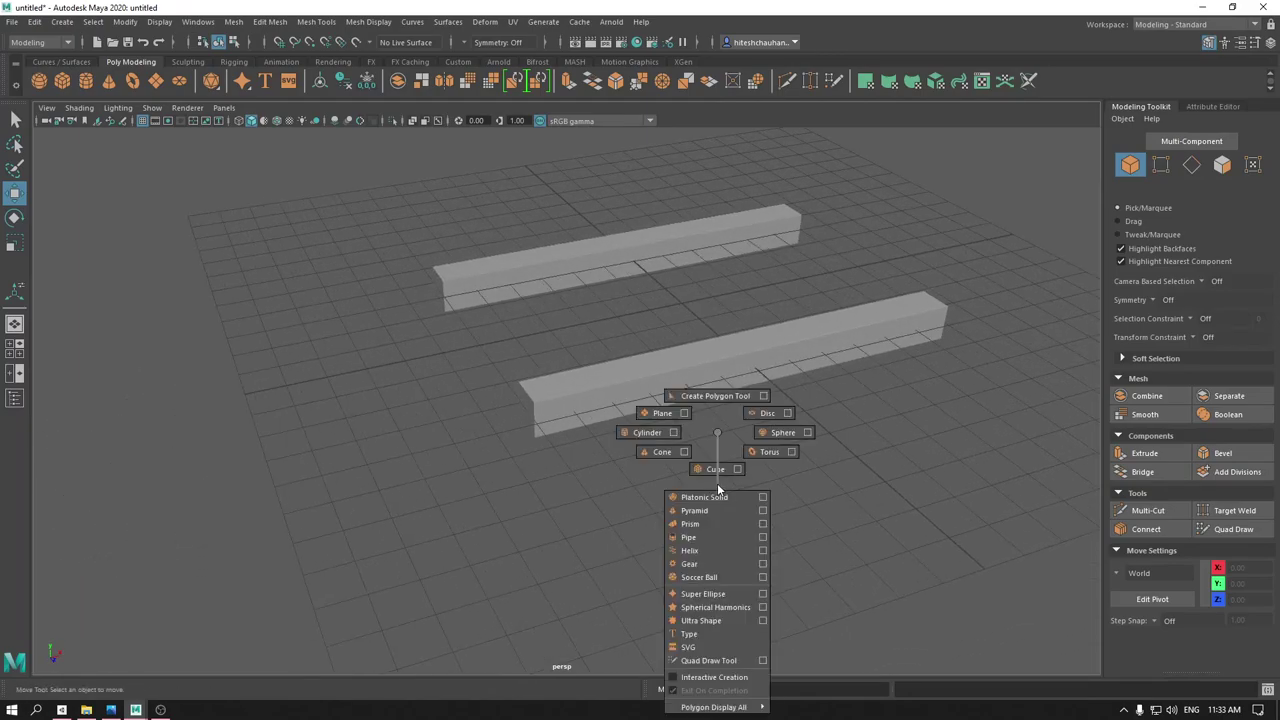
pyautogui.keyDown('shift'); pyautogui.moveTo(717, 483); pyautogui.dragTo(700, 531, button='right'); pyautogui.keyUp('shift')
pyautogui.keyDown('alt'); pyautogui.moveTo(700, 531); pyautogui.dragTo(720, 358); pyautogui.keyUp('alt')
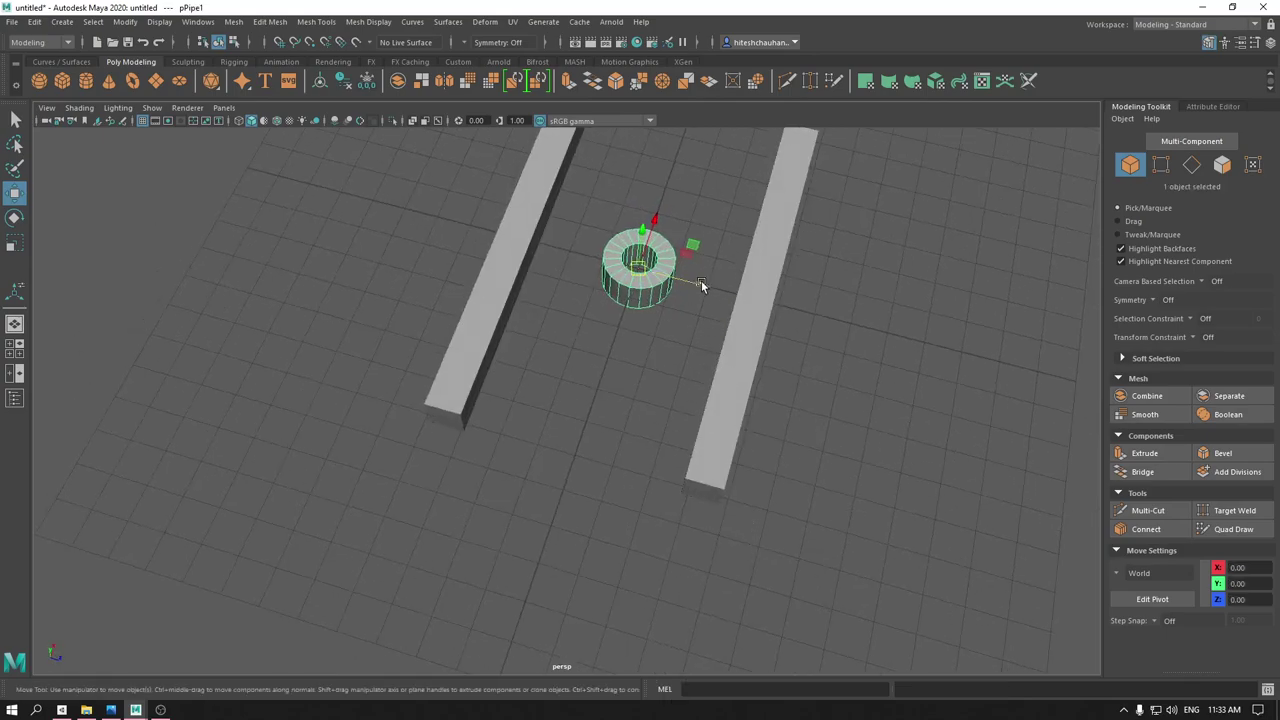
pyautogui.moveTo(701, 285); pyautogui.dragTo(814, 308)
pyautogui.press('space')
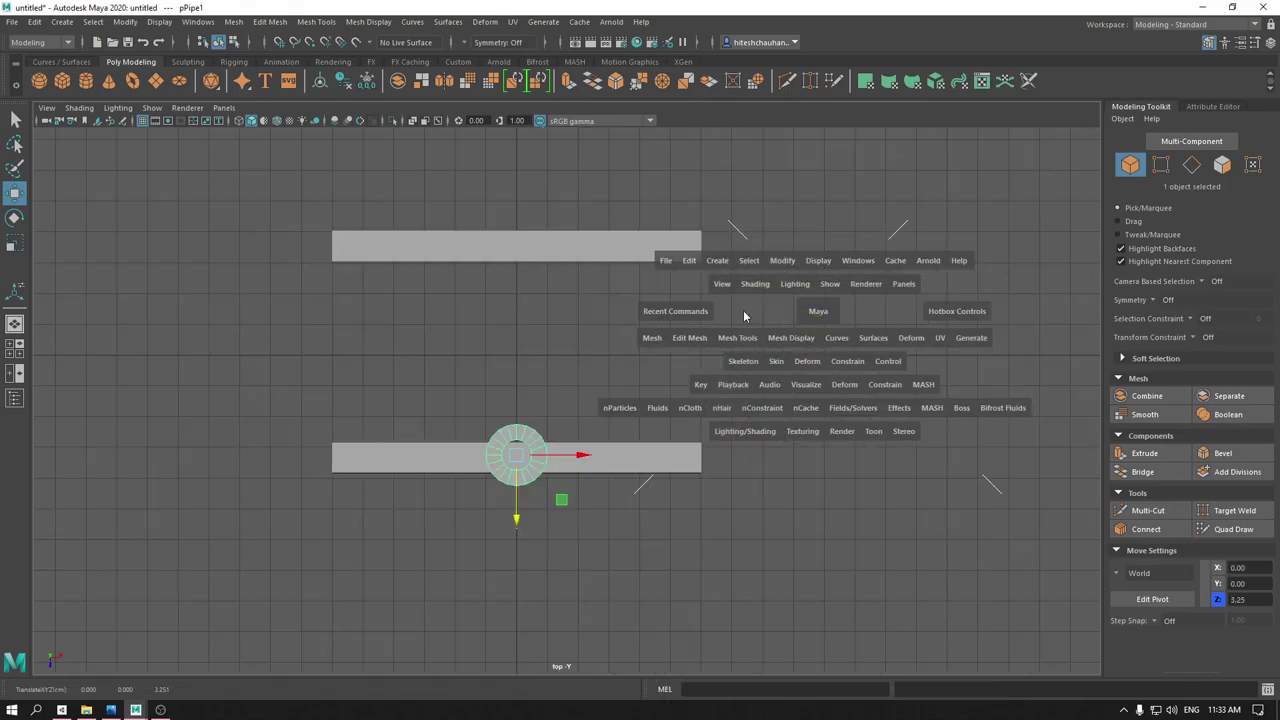
pyautogui.keyDown('alt'); pyautogui.moveTo(702, 348); pyautogui.dragTo(971, 591, button='middle'); pyautogui.keyUp('alt')
pyautogui.scroll(2, 874, 380)
pyautogui.keyDown('alt'); pyautogui.moveTo(874, 380); pyautogui.dragTo(820, 392, button='middle'); pyautogui.keyUp('alt')
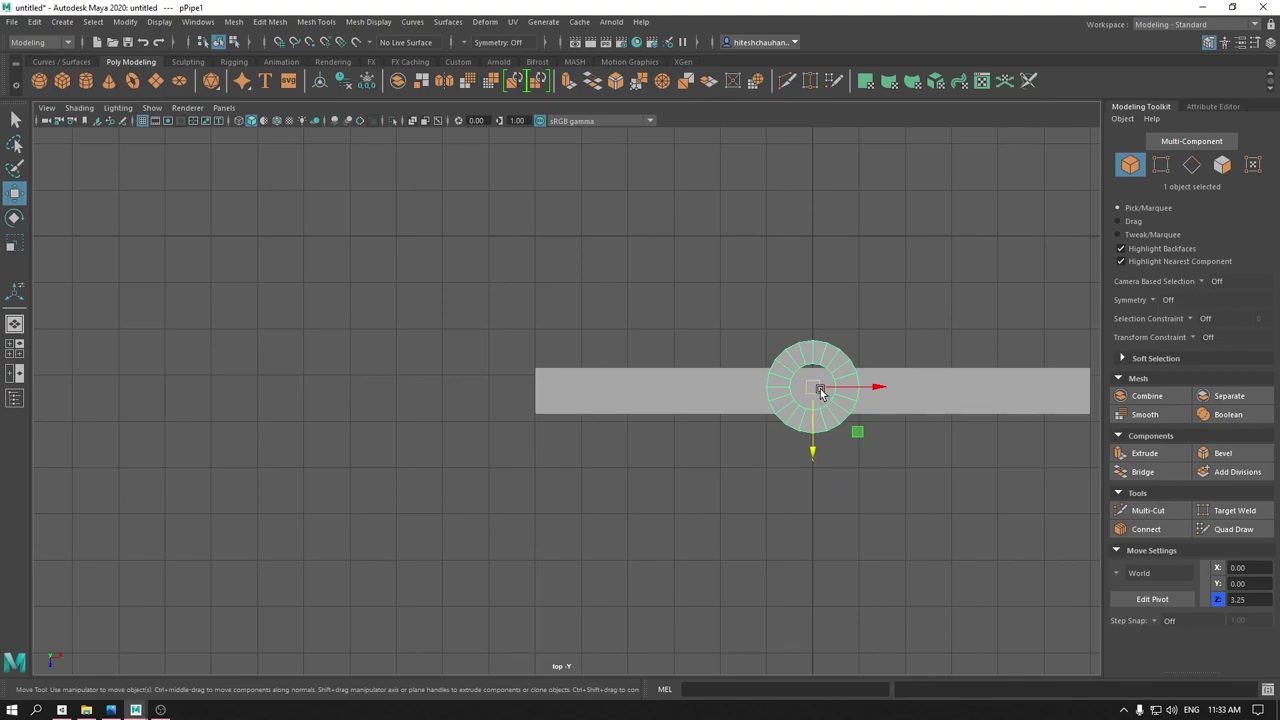
pyautogui.moveTo(820, 392); pyautogui.dragTo(543, 392)
pyautogui.scroll(2, 646, 600)
pyautogui.scroll(1, 657, 608)
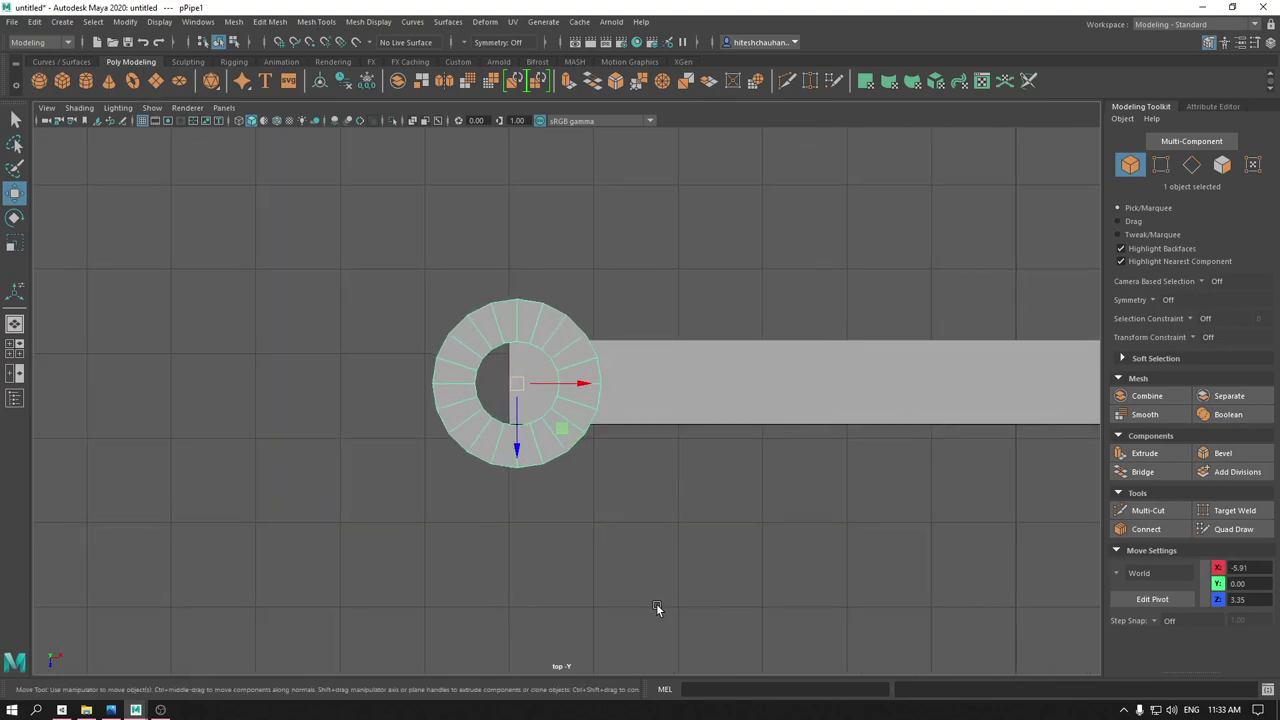
# - Give the pipe Radius 0.82, Thickness 0.1 and 24 axis subdivisions
pyautogui.press('t')
pyautogui.scroll(1, 690, 597)
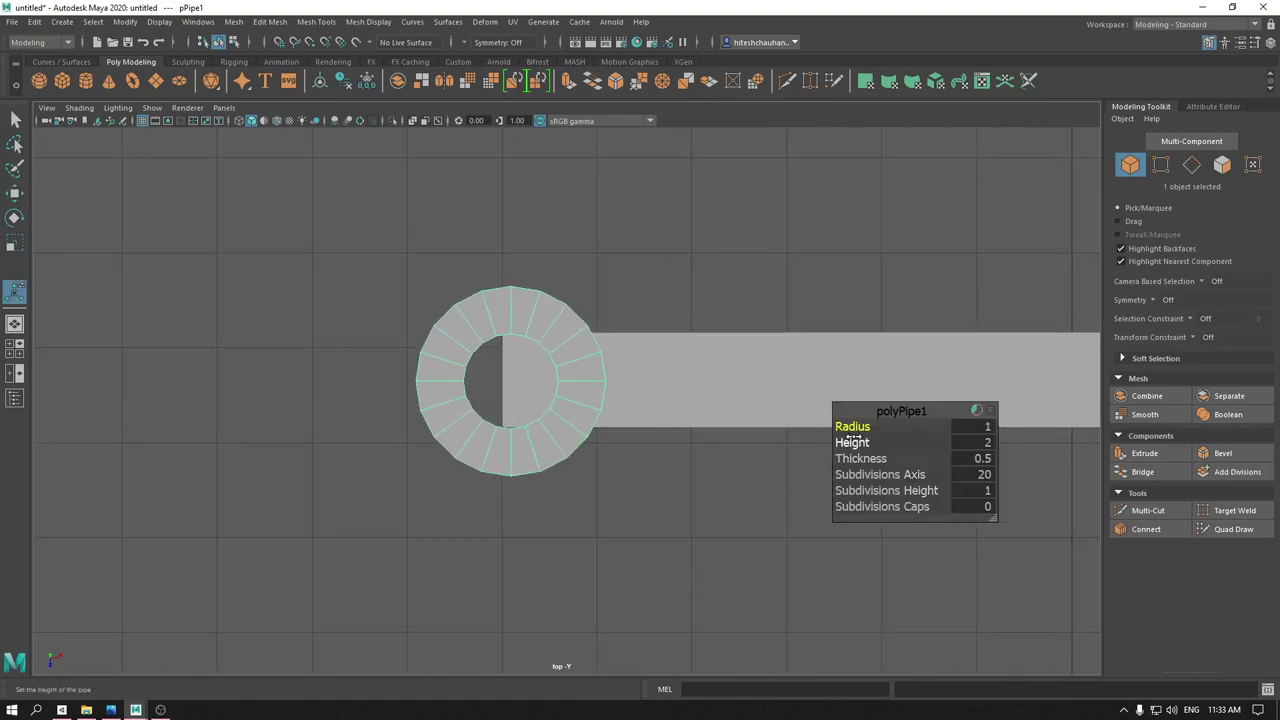
pyautogui.moveTo(850, 427)
pyautogui.mouseDown()
pyautogui.moveTo(838, 428)
pyautogui.moveTo(852, 459)
pyautogui.moveTo(833, 460)
pyautogui.moveTo(844, 427)
pyautogui.moveTo(833, 428)
pyautogui.mouseUp()
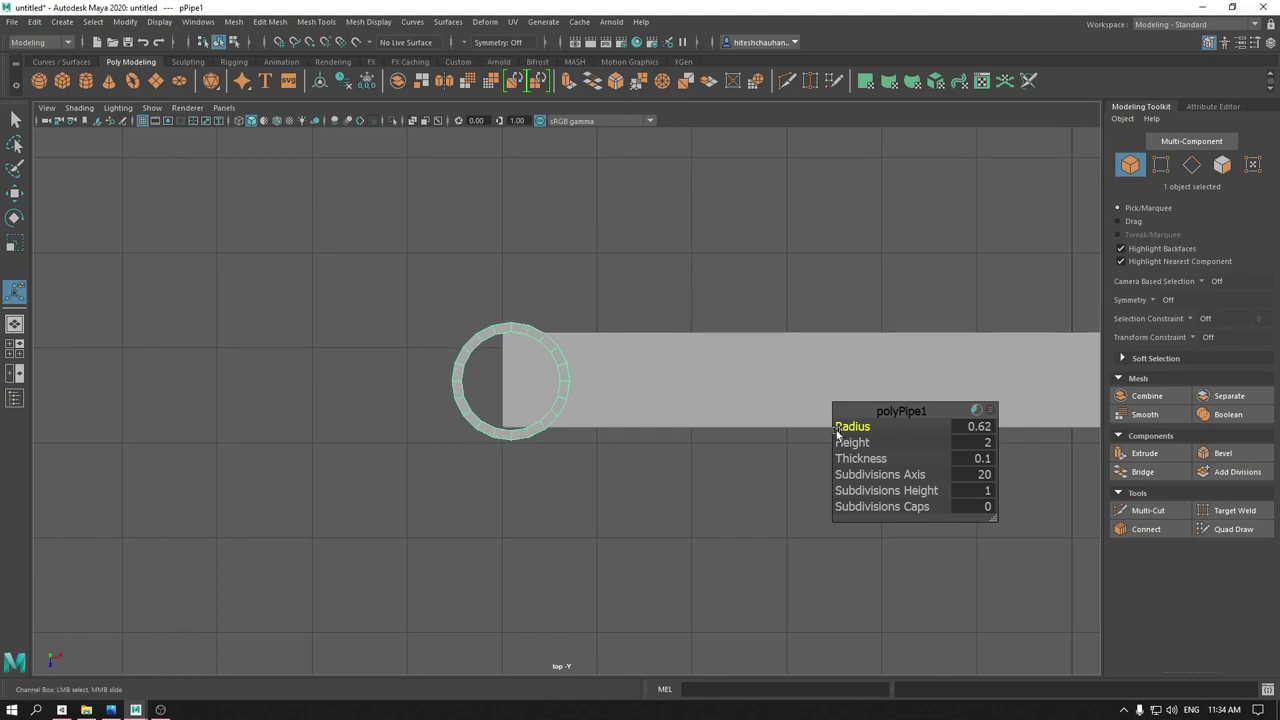
pyautogui.press('w')
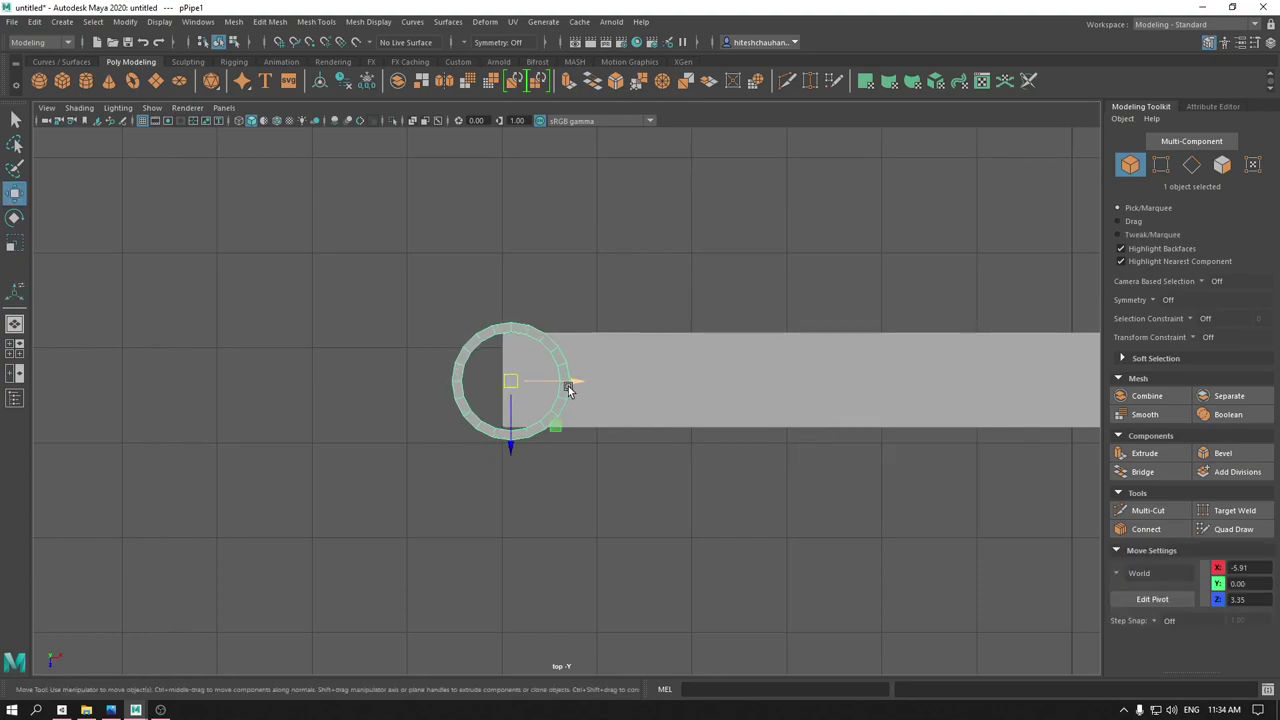
pyautogui.moveTo(568, 389); pyautogui.dragTo(611, 382)
pyautogui.press('t')
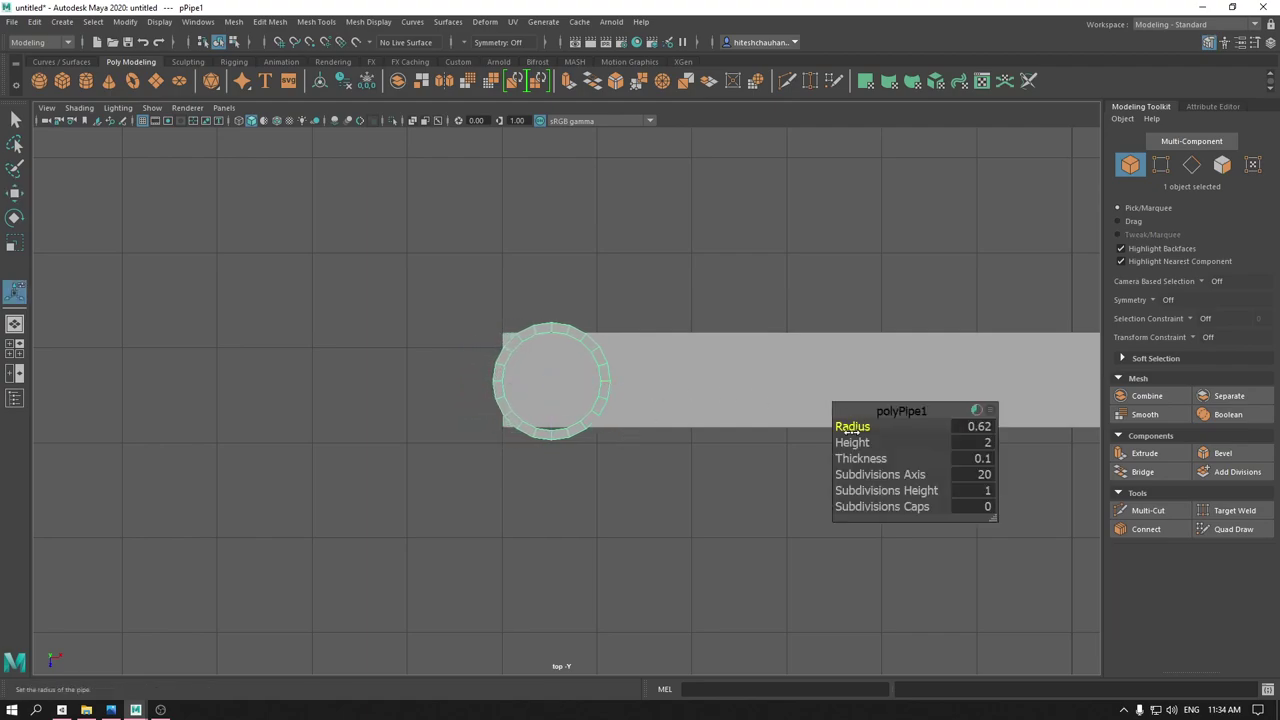
pyautogui.moveTo(850, 430); pyautogui.dragTo(853, 428)
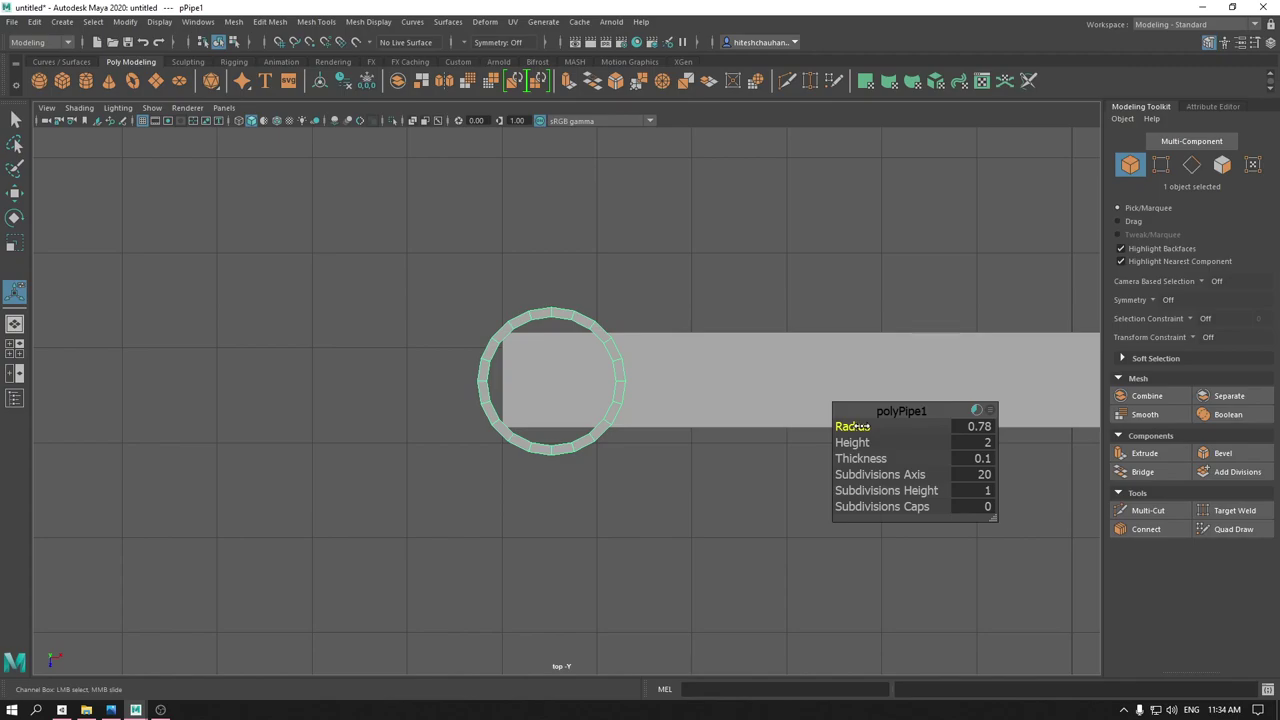
pyautogui.moveTo(853, 428); pyautogui.dragTo(861, 427)
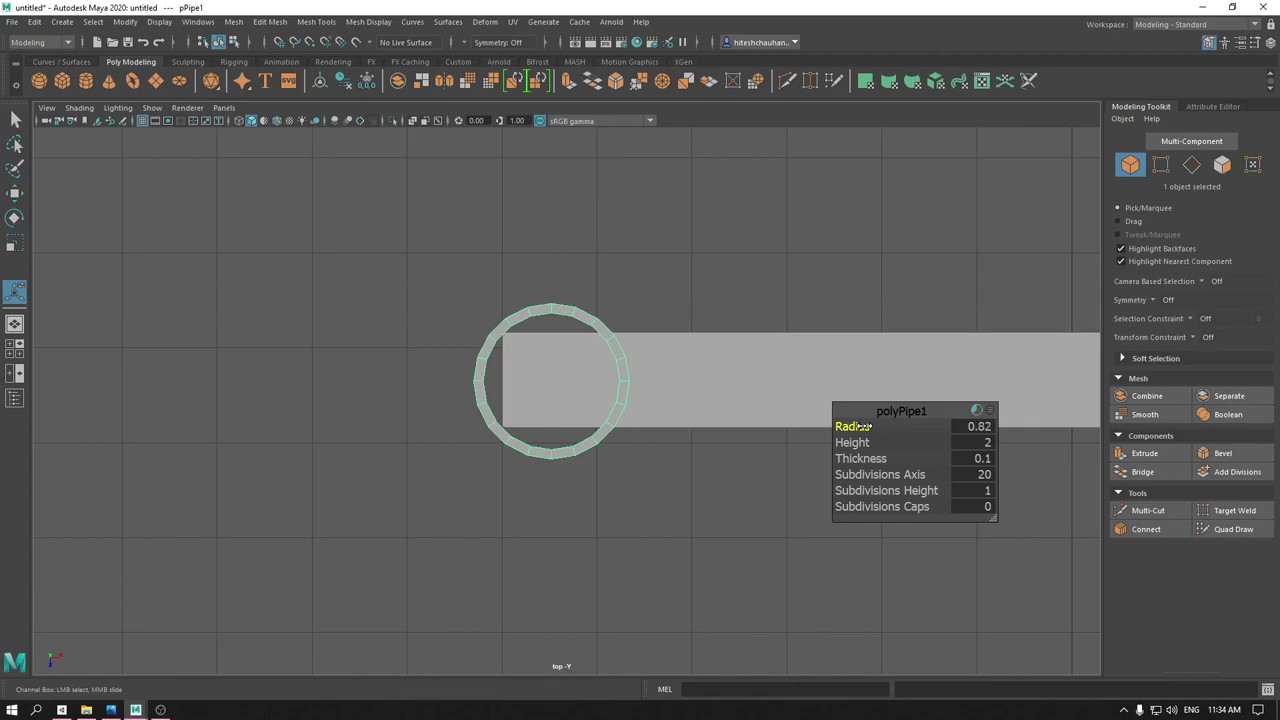
pyautogui.click(983, 476)
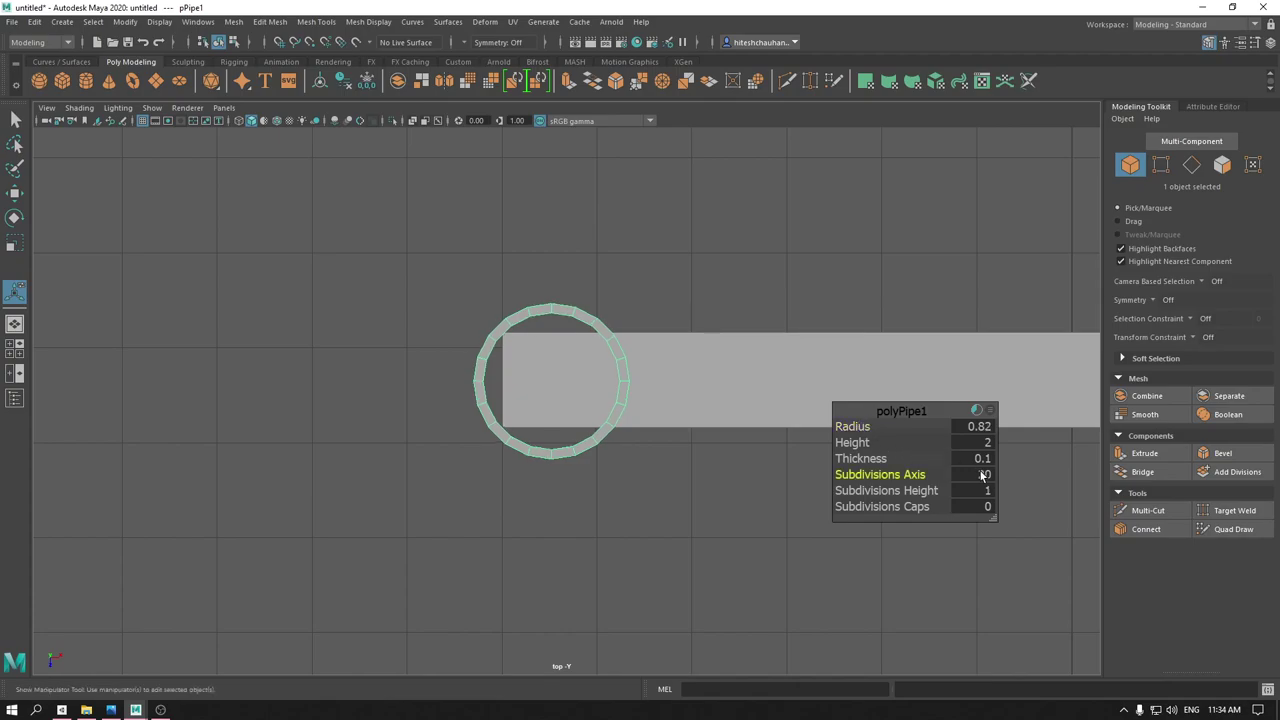
pyautogui.write('24')
pyautogui.press('Return')
# - In Top view, delete the pipe ring faces that overlap the bar
pyautogui.press('w')
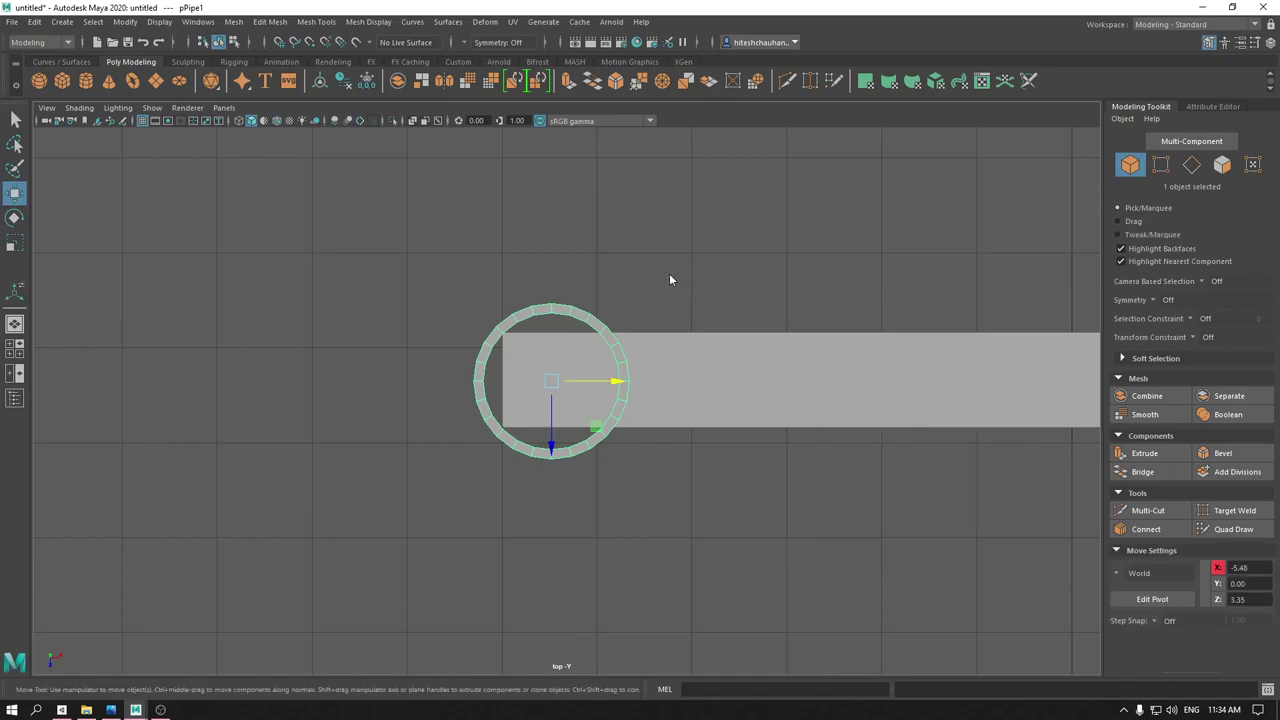
pyautogui.moveTo(669, 273); pyautogui.dragTo(588, 412)
pyautogui.press('F11')
pyautogui.keyDown('alt'); pyautogui.moveTo(497, 357); pyautogui.dragTo(529, 605, button='right'); pyautogui.keyUp('alt')
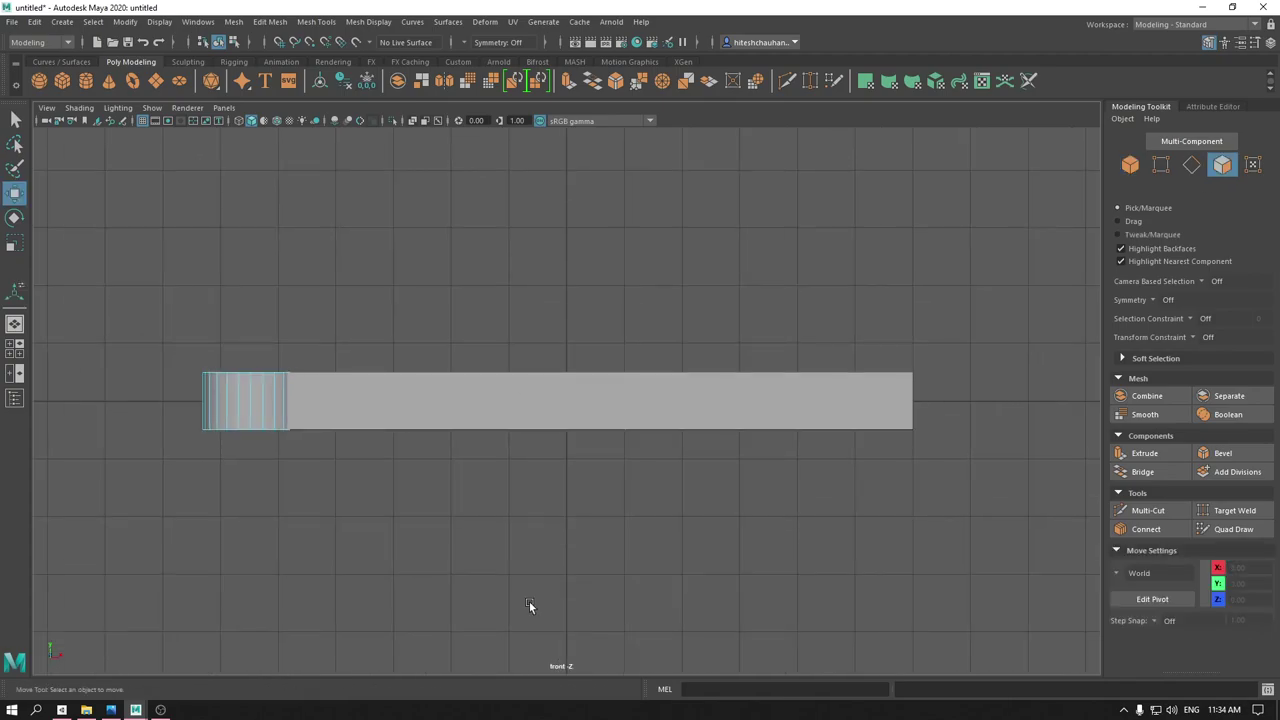
pyautogui.moveTo(485, 497); pyautogui.dragTo(493, 389)
pyautogui.keyDown('alt'); pyautogui.moveTo(617, 487); pyautogui.dragTo(554, 390); pyautogui.keyUp('alt')
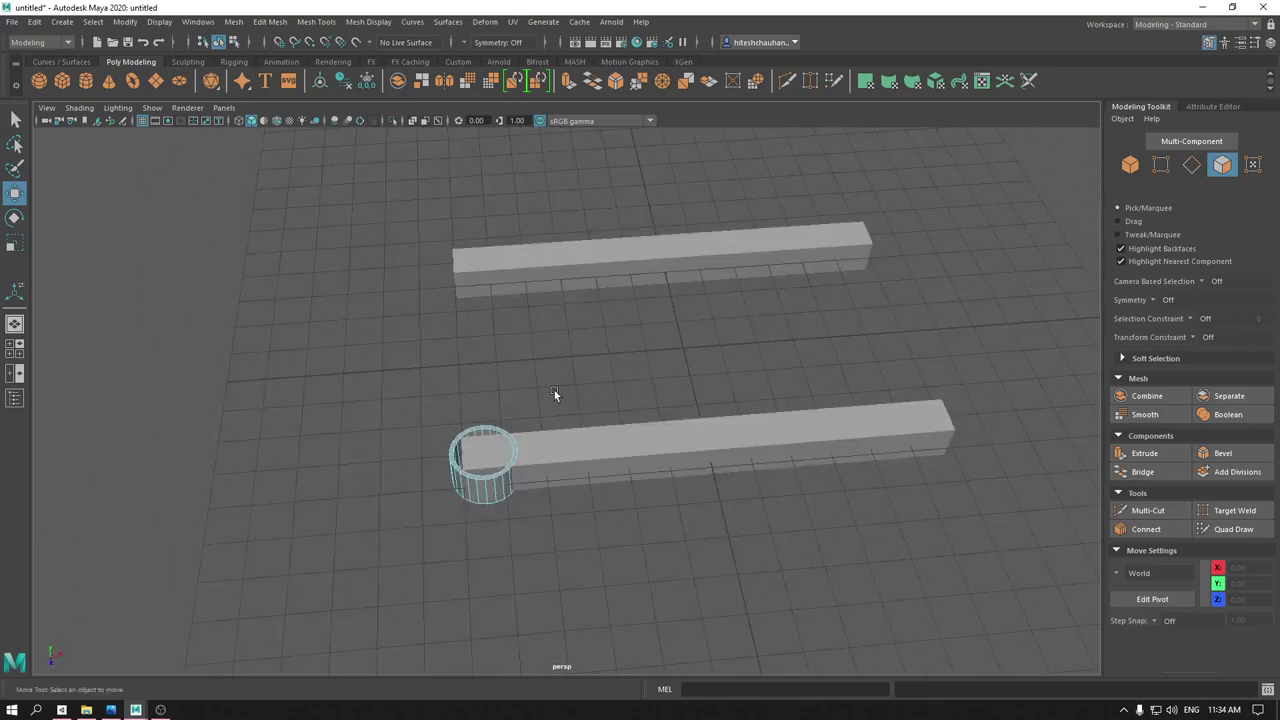
pyautogui.moveTo(476, 388); pyautogui.dragTo(480, 390)
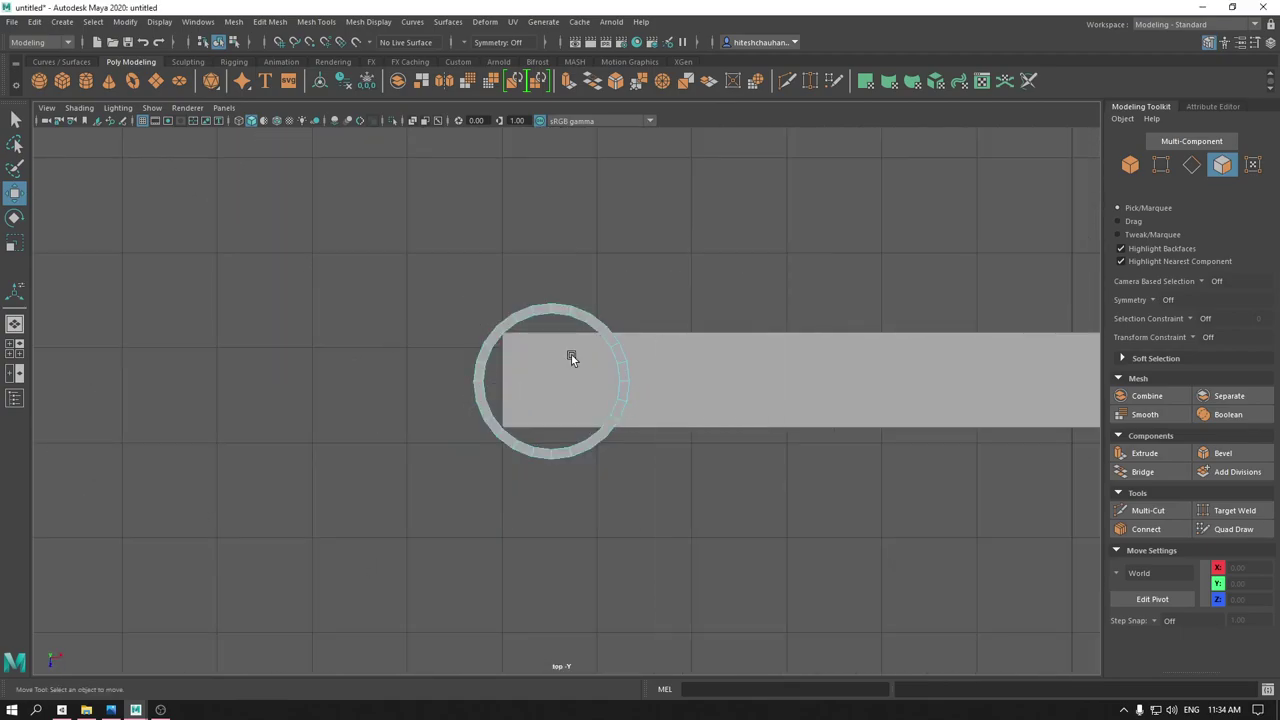
pyautogui.moveTo(557, 344)
pyautogui.mouseDown()
pyautogui.moveTo(666, 405)
pyautogui.moveTo(668, 422)
pyautogui.mouseUp()
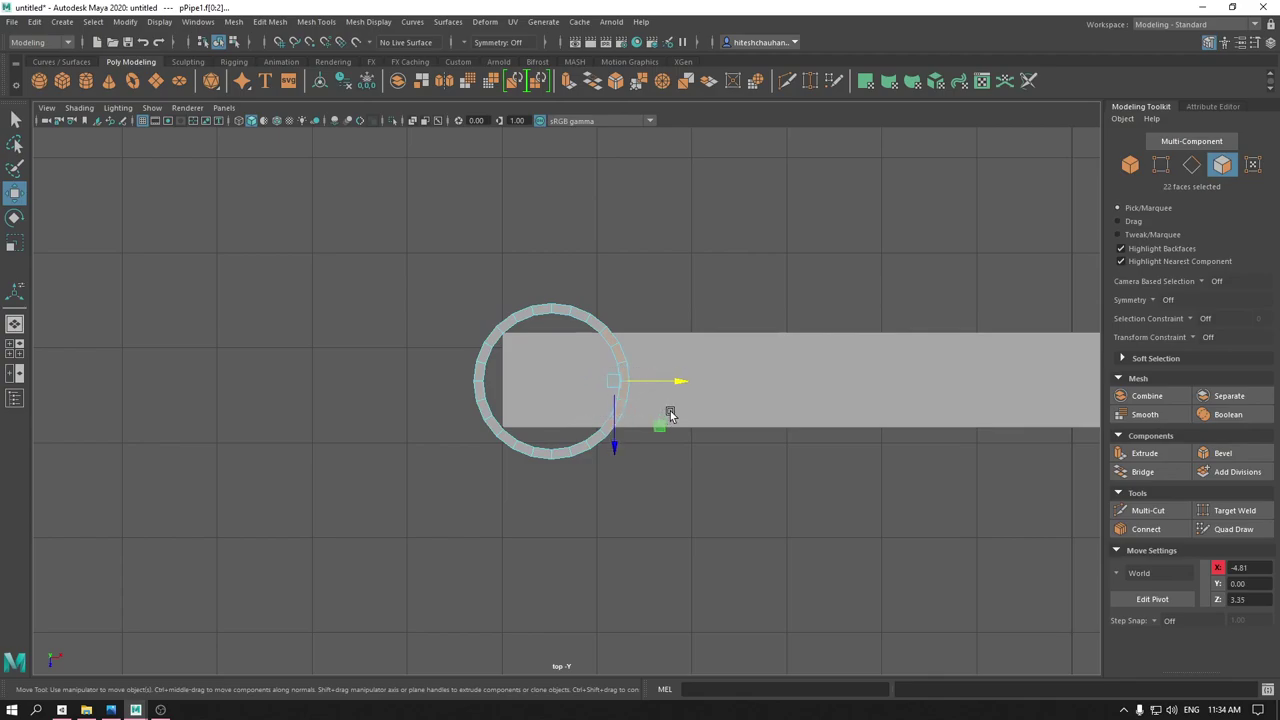
pyautogui.click(657, 370)
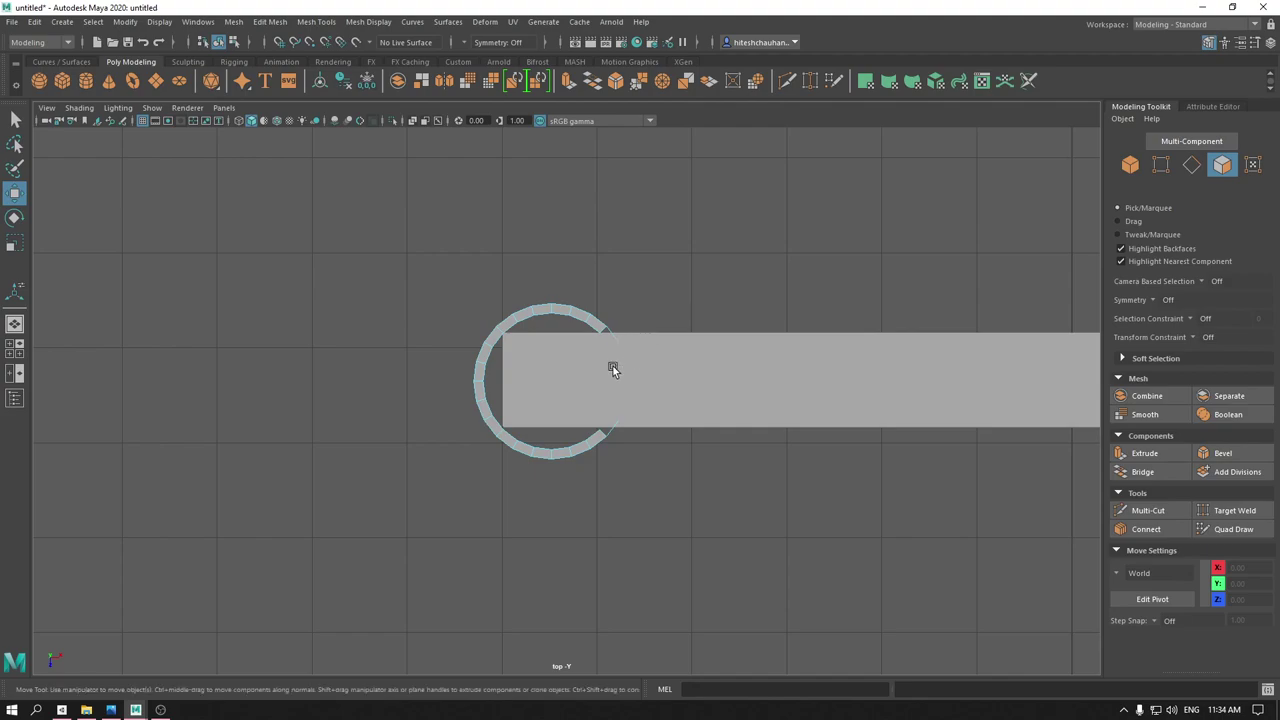
pyautogui.moveTo(632, 347)
pyautogui.mouseDown()
pyautogui.moveTo(618, 404)
pyautogui.moveTo(630, 430)
pyautogui.mouseUp()
pyautogui.click(640, 431)
# - Extrude the edge loops at both open ring ends and pull them out along the bar
pyautogui.press('space')
pyautogui.moveTo(634, 348); pyautogui.dragTo(617, 294)
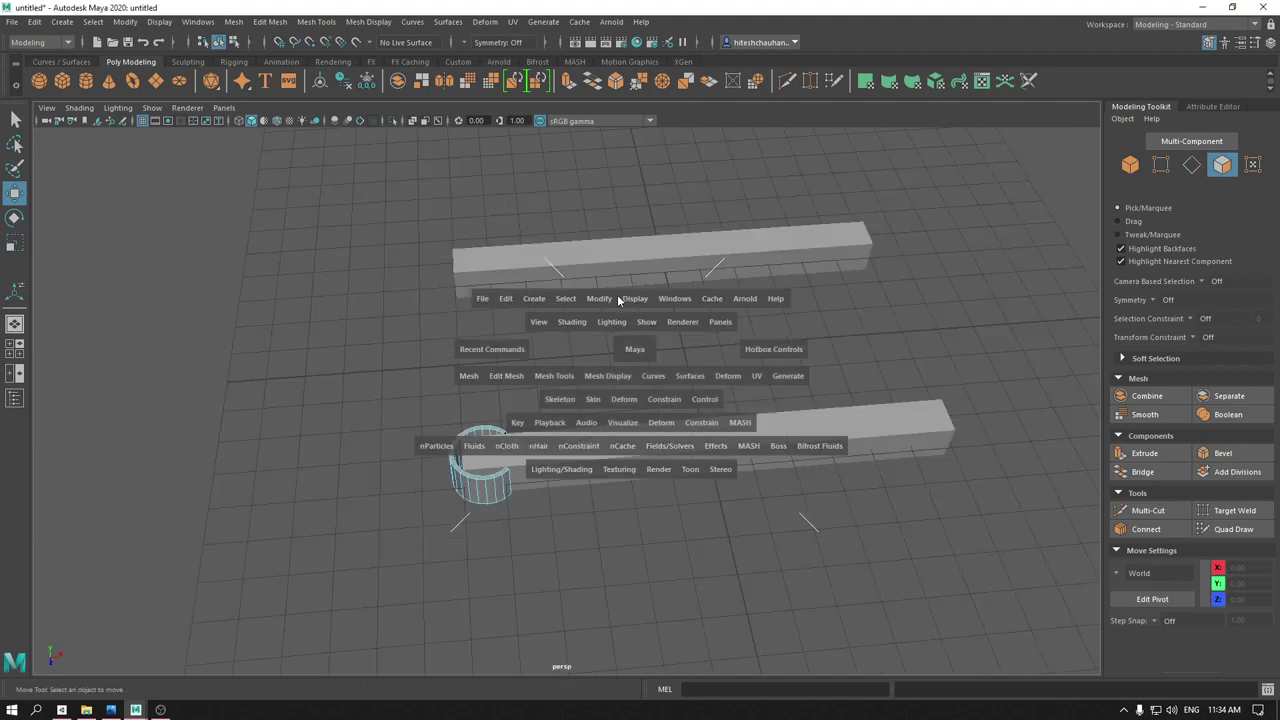
pyautogui.moveTo(612, 454)
pyautogui.keyDown('alt'); pyautogui.mouseDown()
pyautogui.moveTo(674, 386)
pyautogui.moveTo(606, 509)
pyautogui.moveTo(586, 517)
pyautogui.moveTo(607, 443)
pyautogui.moveTo(636, 490)
pyautogui.mouseUp(); pyautogui.keyUp('alt')
pyautogui.moveTo(602, 268); pyautogui.dragTo(591, 219, button='right')
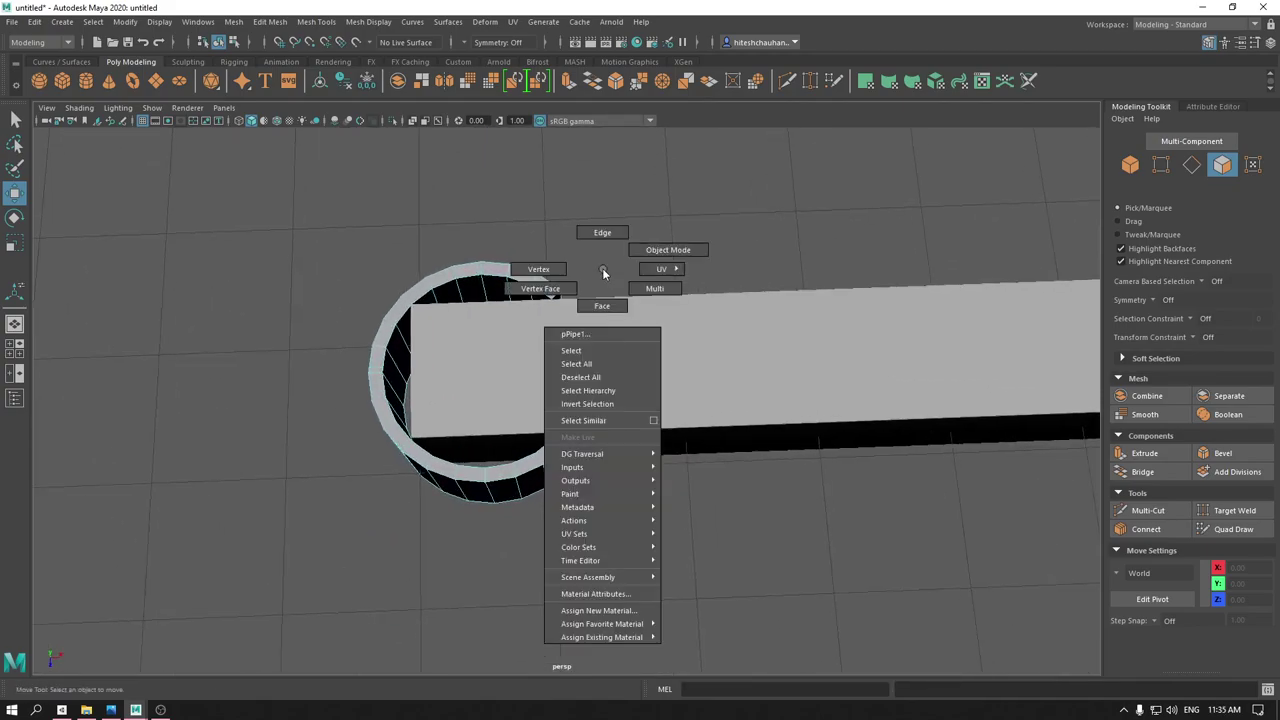
pyautogui.keyDown('alt'); pyautogui.moveTo(591, 219); pyautogui.dragTo(550, 326); pyautogui.keyUp('alt')
pyautogui.doubleClick(558, 328)
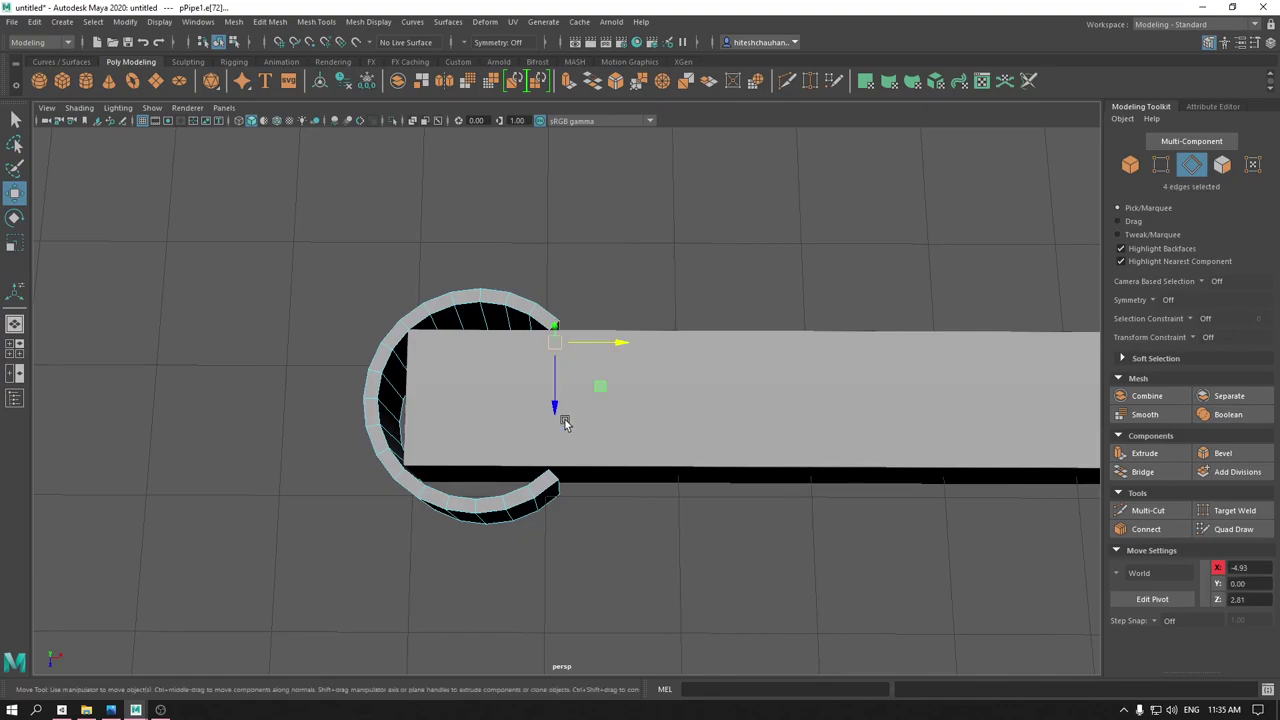
pyautogui.keyDown('shift'); pyautogui.doubleClick(558, 479); pyautogui.keyUp('shift')
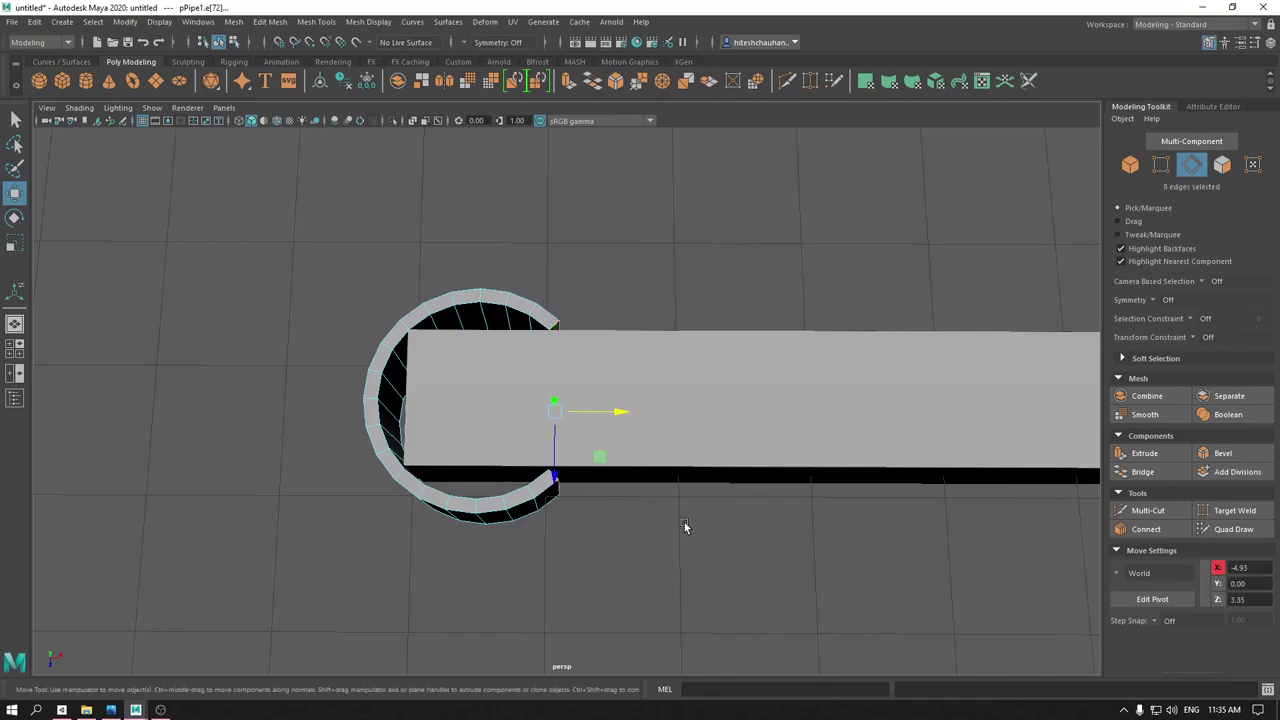
pyautogui.moveTo(662, 516)
pyautogui.keyDown('alt'); pyautogui.mouseDown()
pyautogui.moveTo(550, 501)
pyautogui.moveTo(640, 511)
pyautogui.moveTo(640, 417)
pyautogui.moveTo(655, 397)
pyautogui.moveTo(623, 389)
pyautogui.mouseUp(); pyautogui.keyUp('alt')
pyautogui.hotkey('ctrl', 'e')
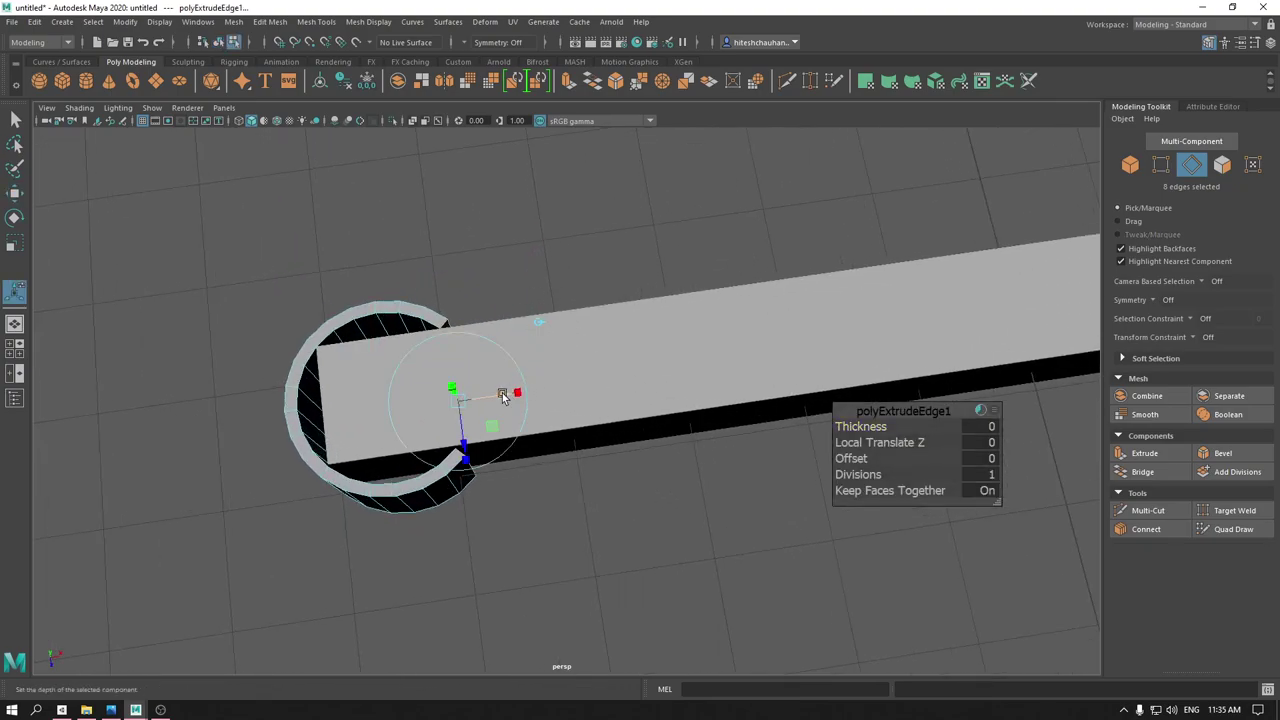
pyautogui.moveTo(503, 396); pyautogui.dragTo(581, 395)
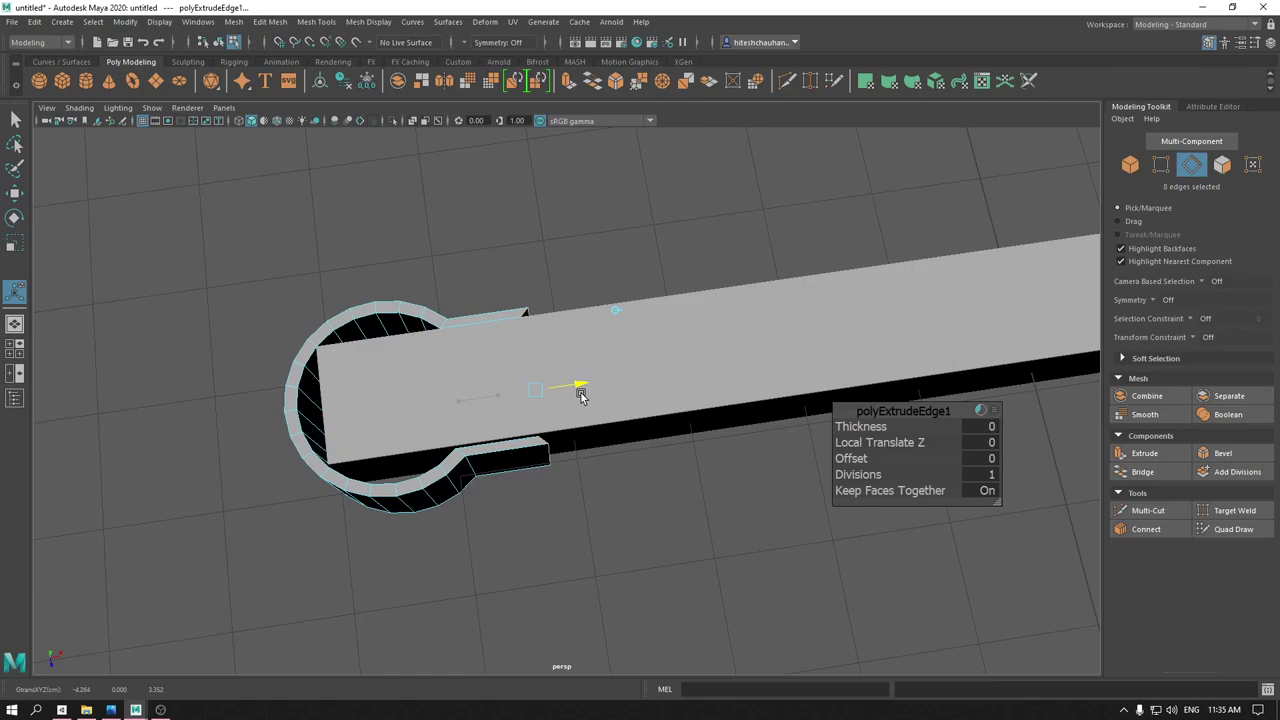
pyautogui.press('r')
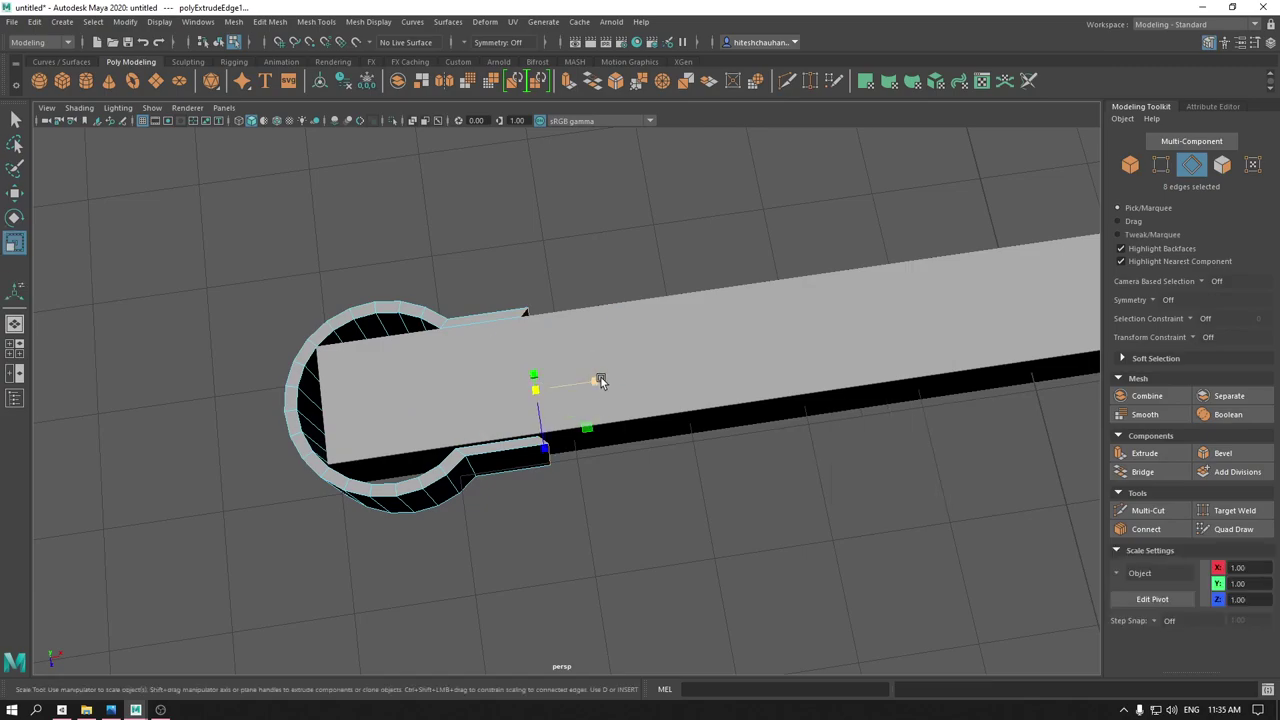
pyautogui.press('w')
pyautogui.moveTo(574, 369)
pyautogui.keyDown('alt'); pyautogui.mouseDown()
pyautogui.moveTo(457, 363)
pyautogui.moveTo(517, 277)
pyautogui.moveTo(557, 514)
pyautogui.moveTo(509, 486)
pyautogui.moveTo(552, 527)
pyautogui.moveTo(614, 540)
pyautogui.moveTo(606, 471)
pyautogui.mouseUp(); pyautogui.keyUp('alt')
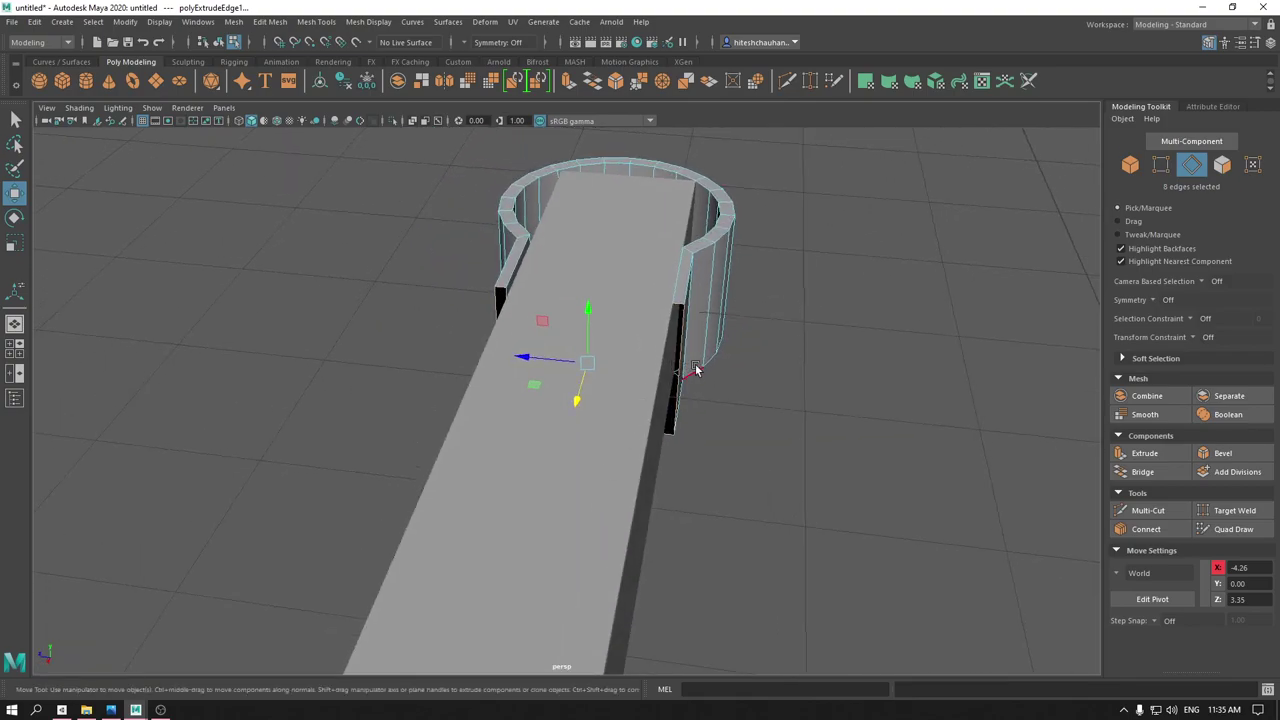
# - Fill the open border holes at the ends of both flanges
pyautogui.keyDown('shift'); pyautogui.rightClick(662, 300); pyautogui.keyUp('shift')
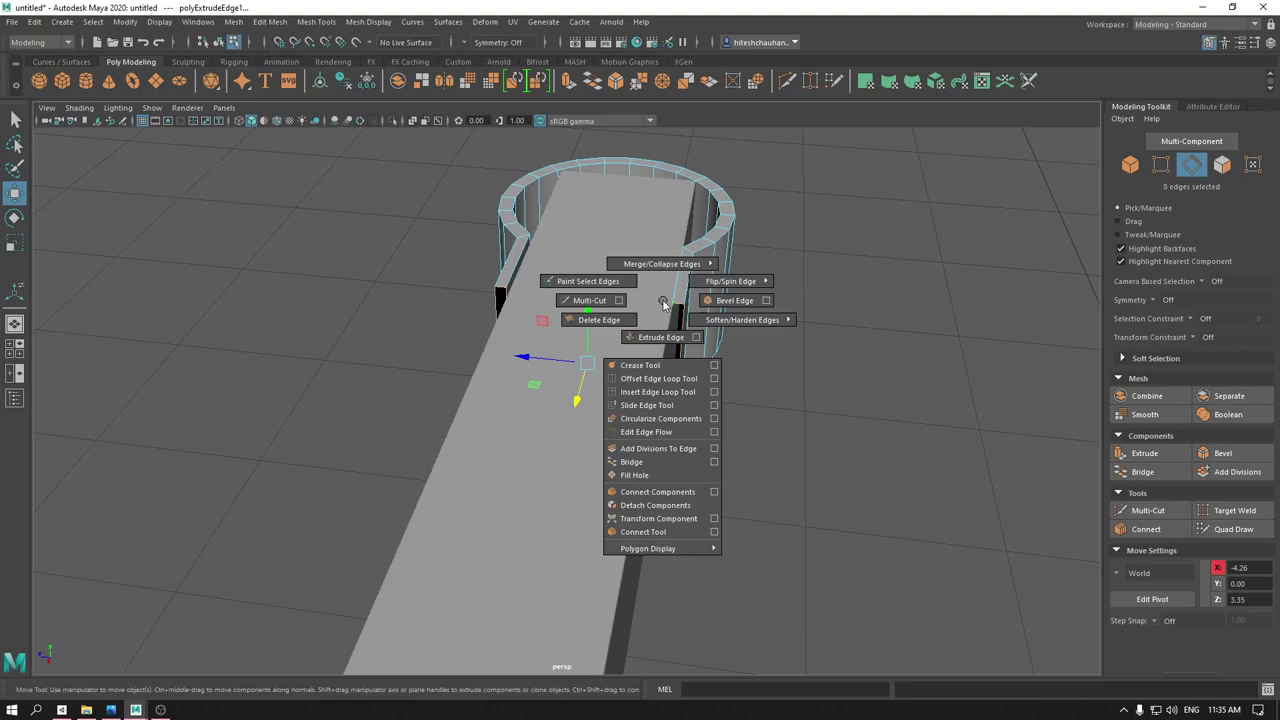
pyautogui.click(637, 477)
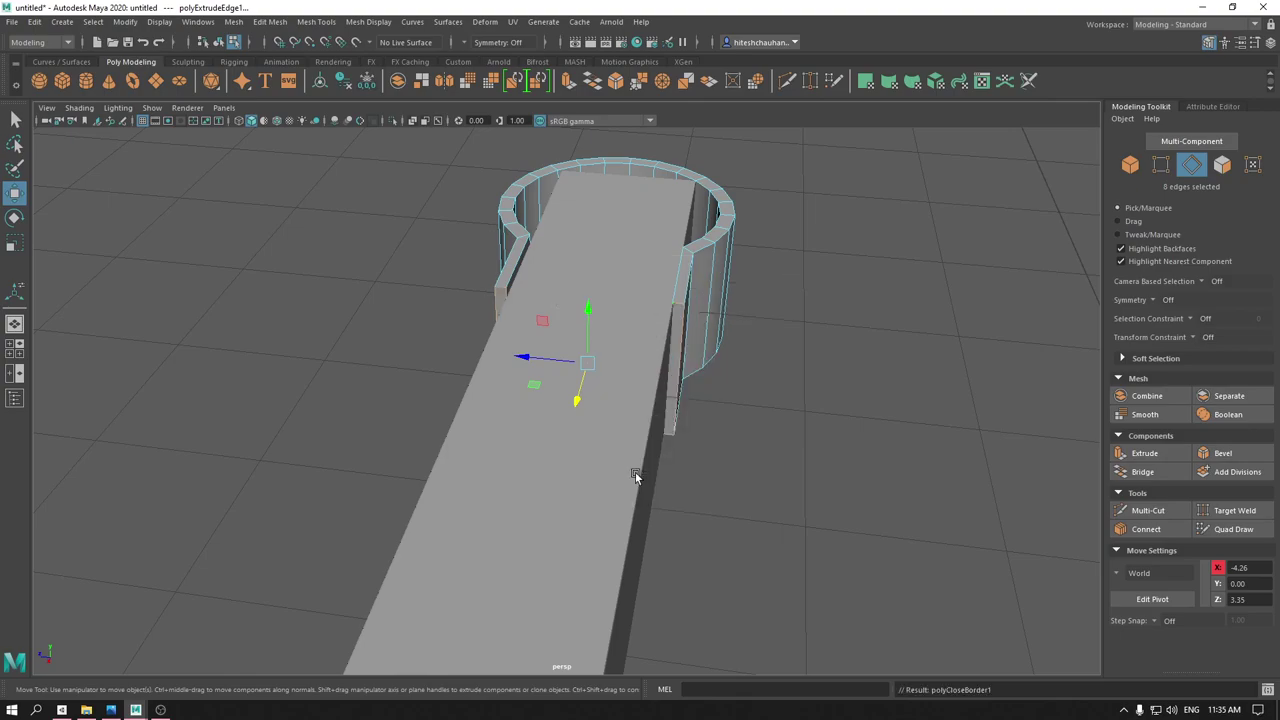
pyautogui.moveTo(635, 471)
pyautogui.keyDown('alt'); pyautogui.mouseDown()
pyautogui.moveTo(654, 451)
pyautogui.moveTo(528, 400)
pyautogui.mouseUp(); pyautogui.keyUp('alt')
pyautogui.moveTo(529, 338)
pyautogui.mouseDown(button='right')
pyautogui.moveTo(587, 335)
pyautogui.moveTo(594, 320)
pyautogui.mouseUp(button='right')
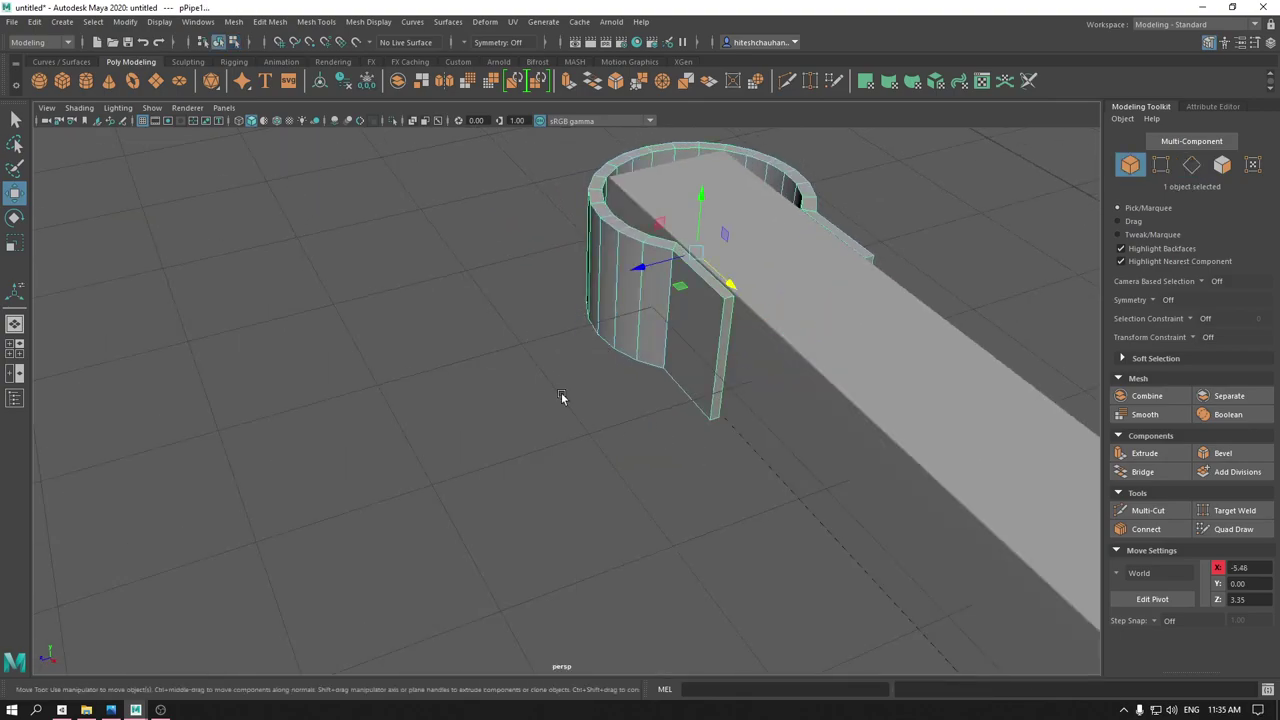
# - In Top view, duplicate the ring bracket onto the other bar at Z -3.54
pyautogui.click(546, 467)
pyautogui.keyDown('alt'); pyautogui.moveTo(546, 467); pyautogui.dragTo(776, 376); pyautogui.keyUp('alt')
pyautogui.keyDown('alt'); pyautogui.moveTo(776, 376); pyautogui.dragTo(660, 411, button='right'); pyautogui.keyUp('alt')
pyautogui.moveTo(660, 414)
pyautogui.keyDown('alt'); pyautogui.mouseDown()
pyautogui.moveTo(741, 417)
pyautogui.moveTo(787, 395)
pyautogui.mouseUp(); pyautogui.keyUp('alt')
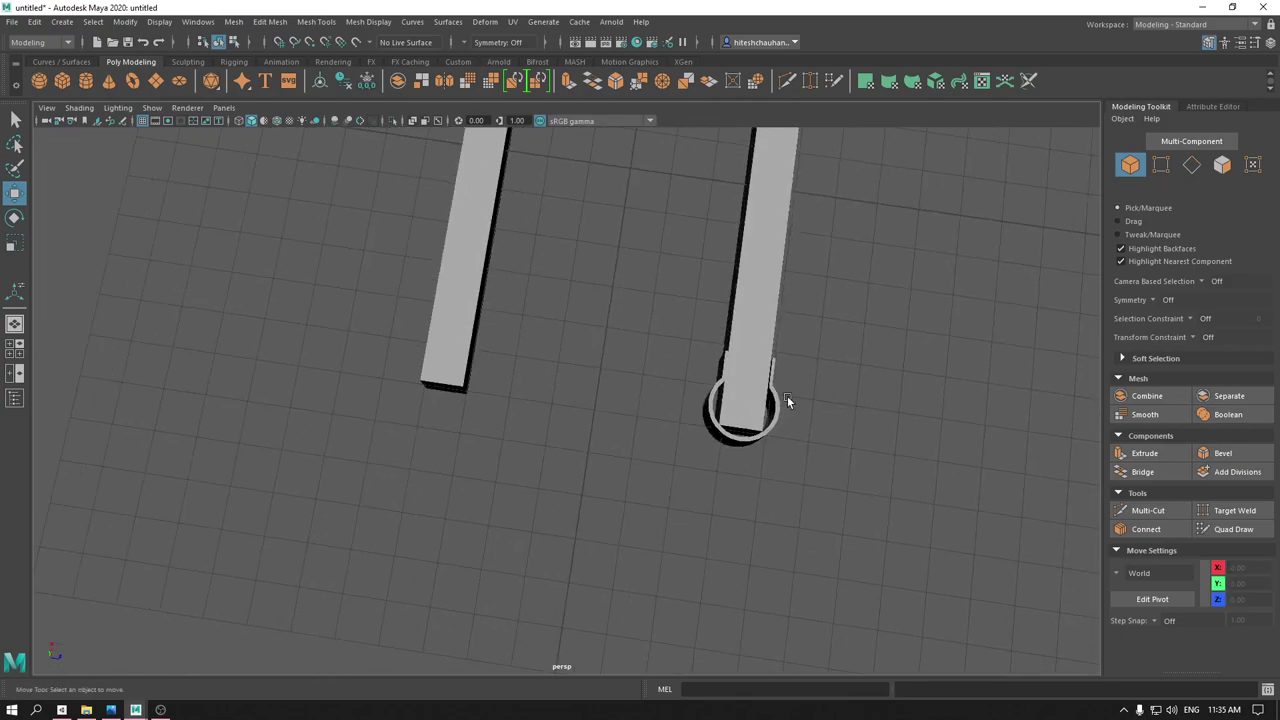
pyautogui.click(780, 405)
pyautogui.press('space')
pyautogui.moveTo(823, 342); pyautogui.dragTo(760, 344)
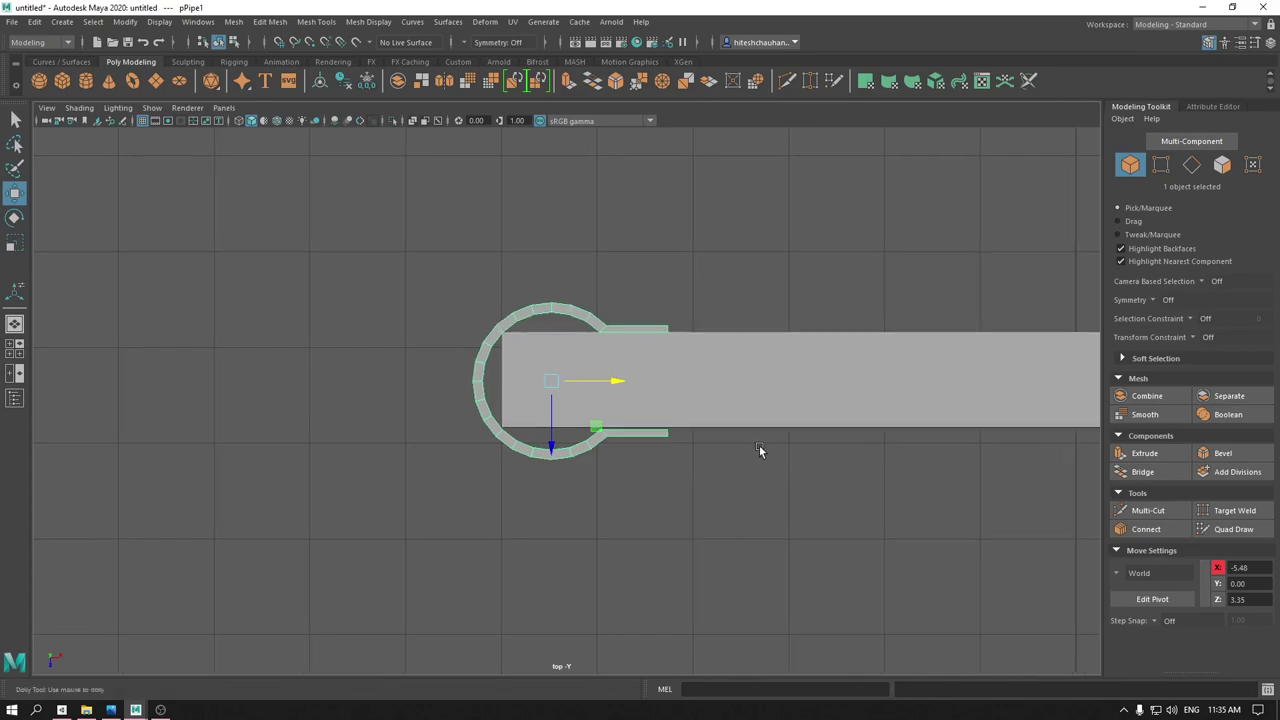
pyautogui.keyDown('alt'); pyautogui.moveTo(766, 496); pyautogui.dragTo(706, 316, button='right'); pyautogui.keyUp('alt')
pyautogui.keyDown('alt'); pyautogui.moveTo(706, 316); pyautogui.dragTo(598, 594, button='middle'); pyautogui.keyUp('alt')
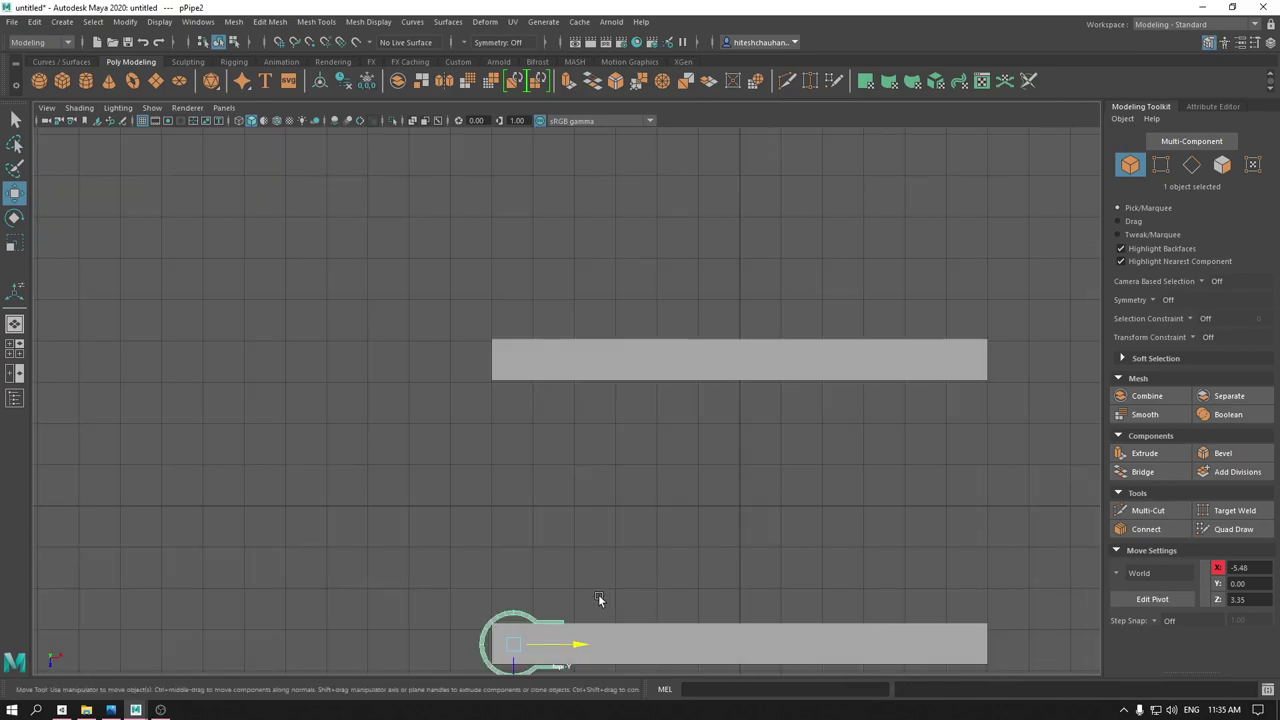
pyautogui.keyDown('shift'); pyautogui.moveTo(510, 669); pyautogui.dragTo(491, 386); pyautogui.keyUp('shift')
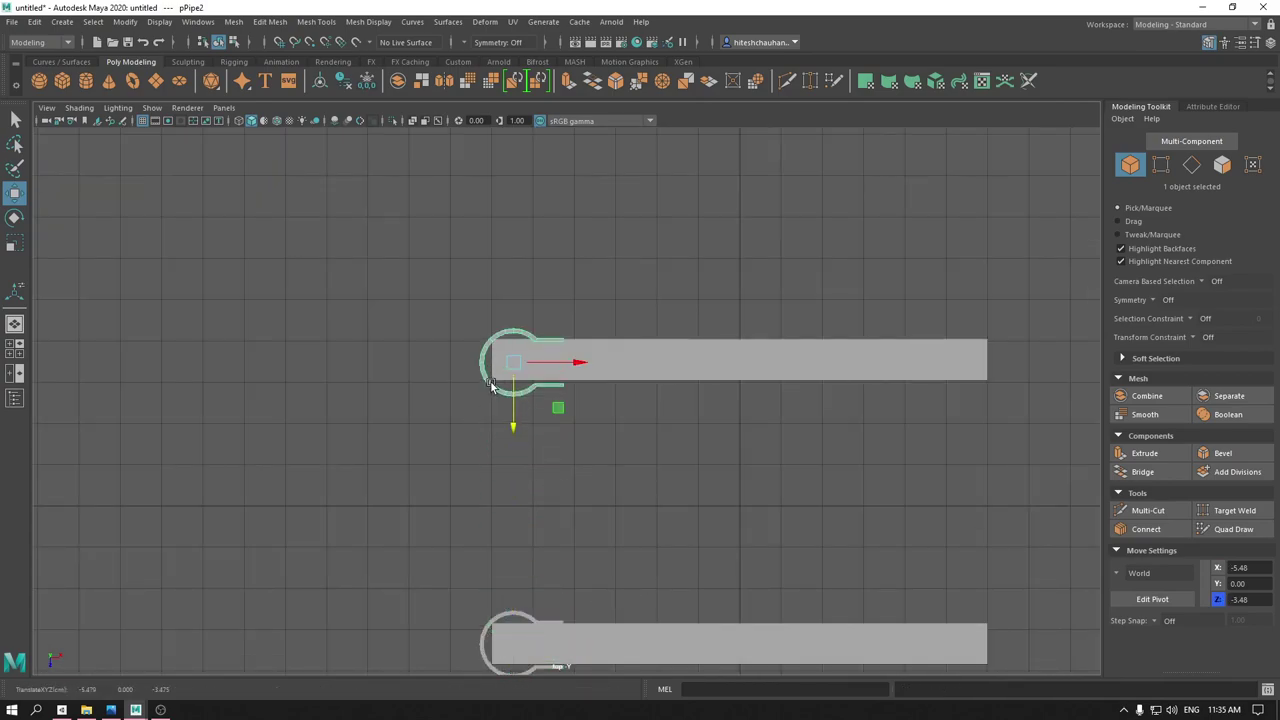
pyautogui.press('f')
pyautogui.moveTo(538, 411)
pyautogui.keyDown('alt'); pyautogui.mouseDown(button='right')
pyautogui.moveTo(534, 366)
pyautogui.moveTo(534, 466)
pyautogui.mouseUp(button='right'); pyautogui.keyUp('alt')
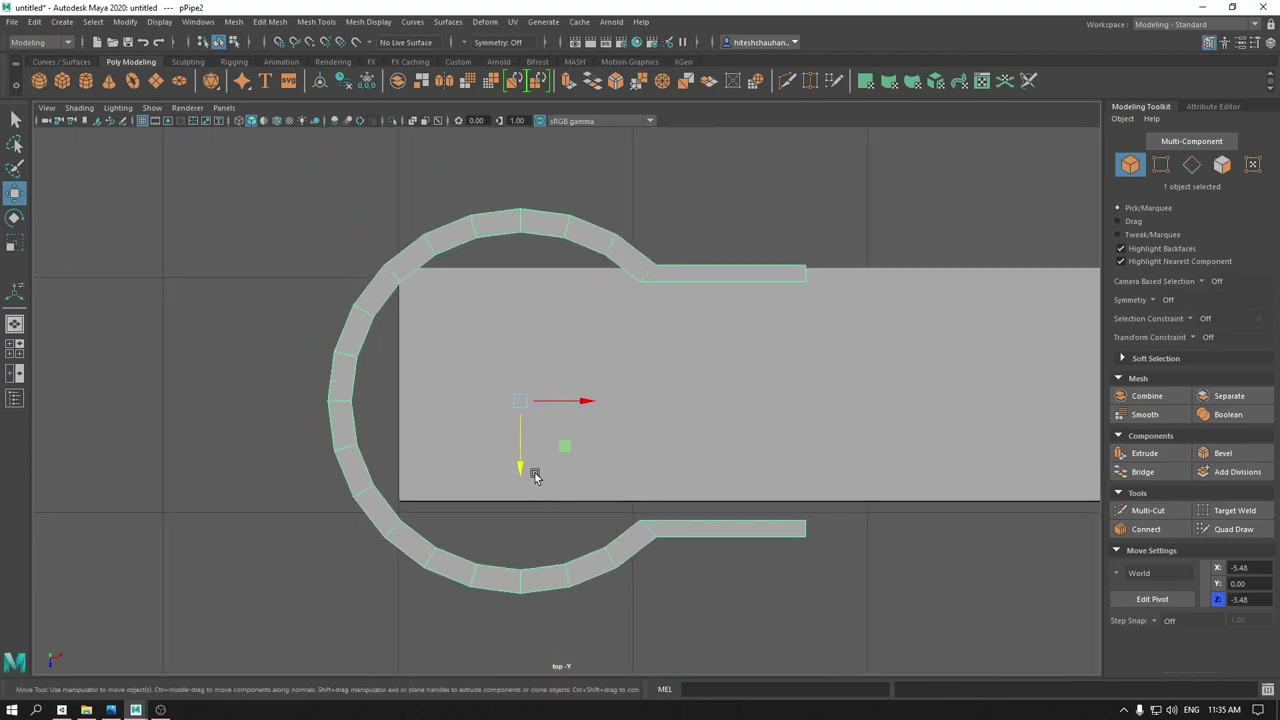
pyautogui.moveTo(534, 466); pyautogui.dragTo(518, 454)
# - Nudge the original bracket to Z 3.34 and inspect it in perspective
pyautogui.scroll(-2, 650, 452)
pyautogui.moveTo(650, 452)
pyautogui.keyDown('alt'); pyautogui.mouseDown(button='middle')
pyautogui.moveTo(708, 446)
pyautogui.moveTo(691, 454)
pyautogui.mouseUp(button='middle'); pyautogui.keyUp('alt')
pyautogui.scroll(2, 691, 454)
pyautogui.scroll(2, 861, 610)
pyautogui.keyDown('alt'); pyautogui.moveTo(861, 610); pyautogui.dragTo(684, 582, button='middle'); pyautogui.keyUp('alt')
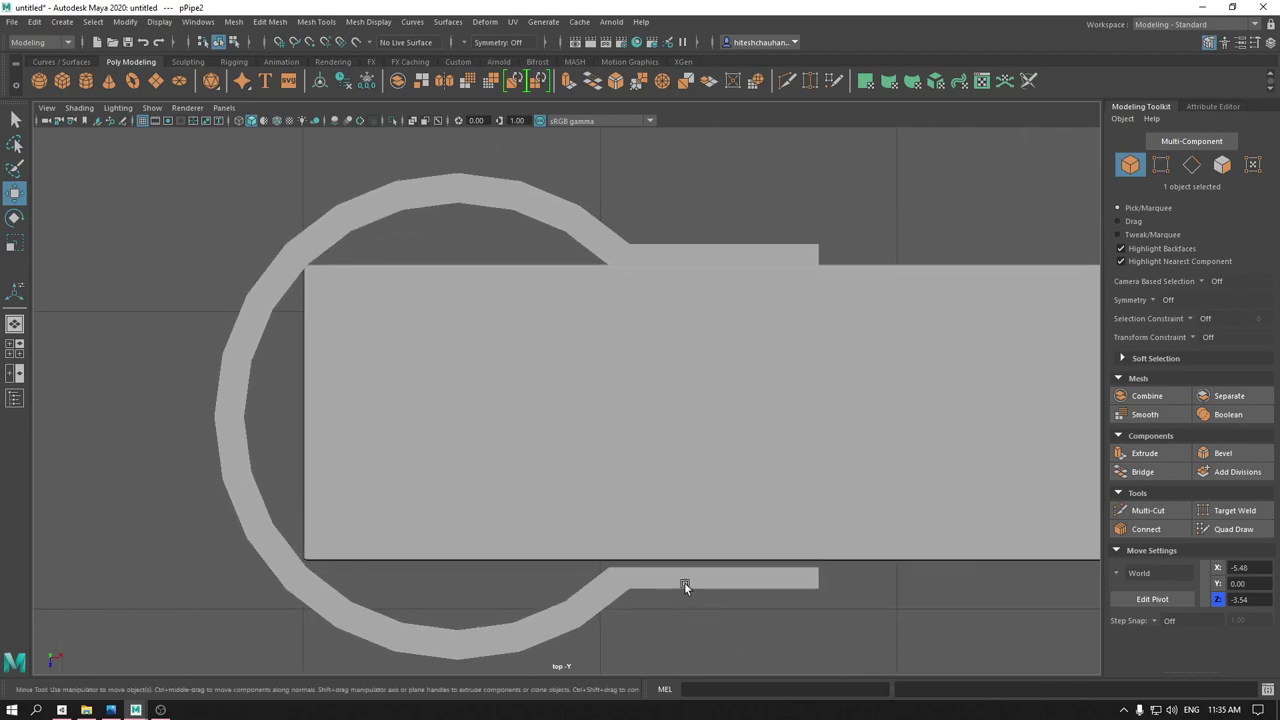
pyautogui.click(686, 584)
pyautogui.moveTo(465, 490); pyautogui.dragTo(459, 484)
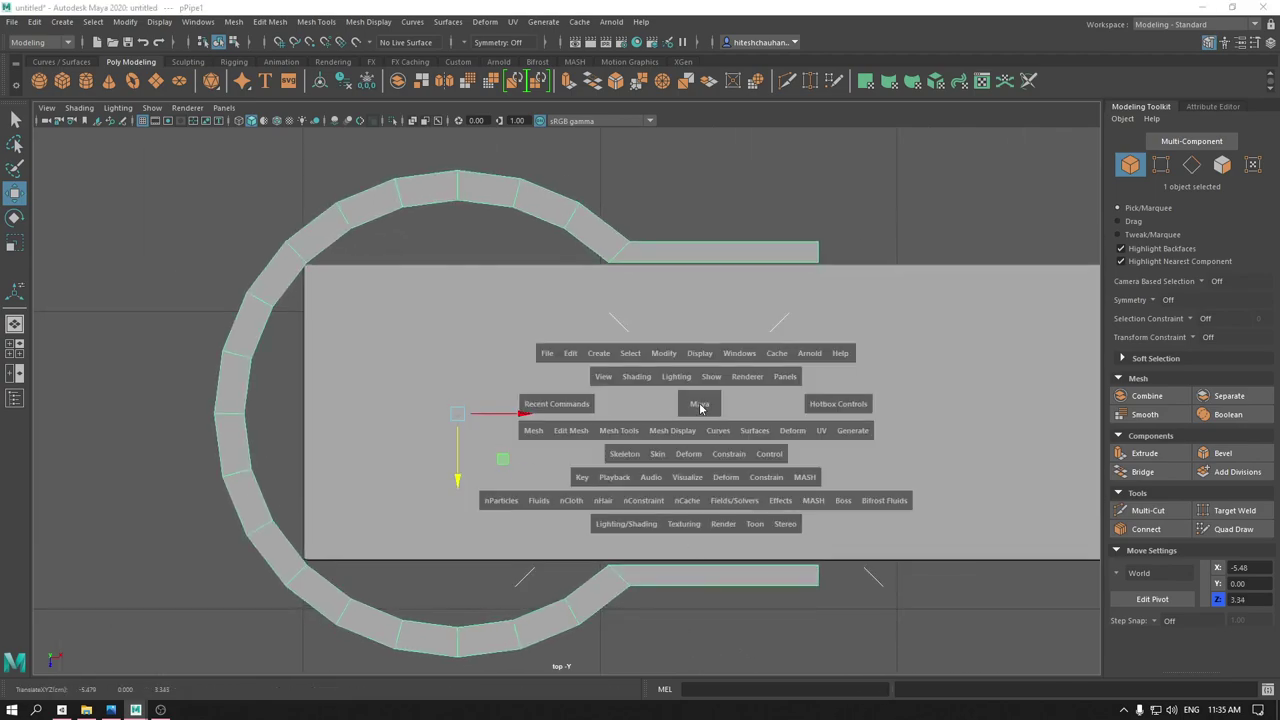
pyautogui.moveTo(558, 468); pyautogui.dragTo(558, 430)
pyautogui.moveTo(686, 409)
pyautogui.keyDown('alt'); pyautogui.mouseDown()
pyautogui.moveTo(632, 398)
pyautogui.moveTo(566, 449)
pyautogui.moveTo(554, 551)
pyautogui.moveTo(526, 531)
pyautogui.moveTo(640, 541)
pyautogui.mouseUp(); pyautogui.keyUp('alt')
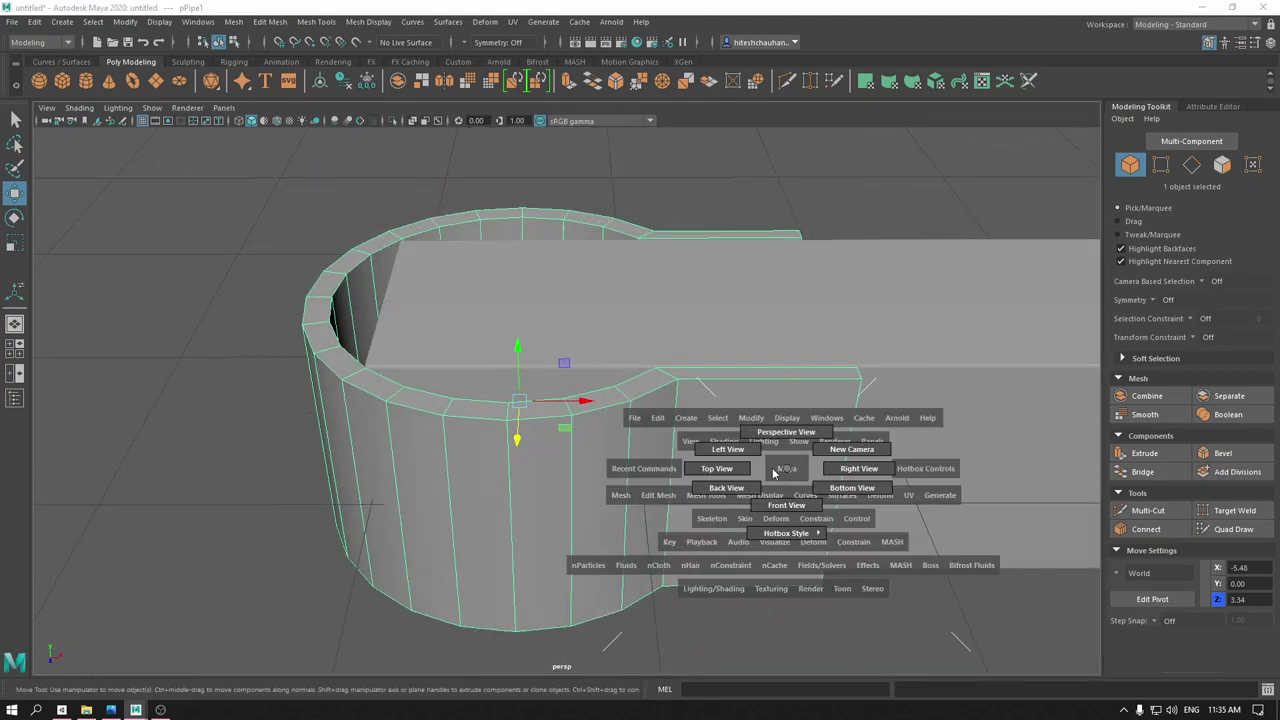
pyautogui.moveTo(722, 440); pyautogui.dragTo(696, 466)
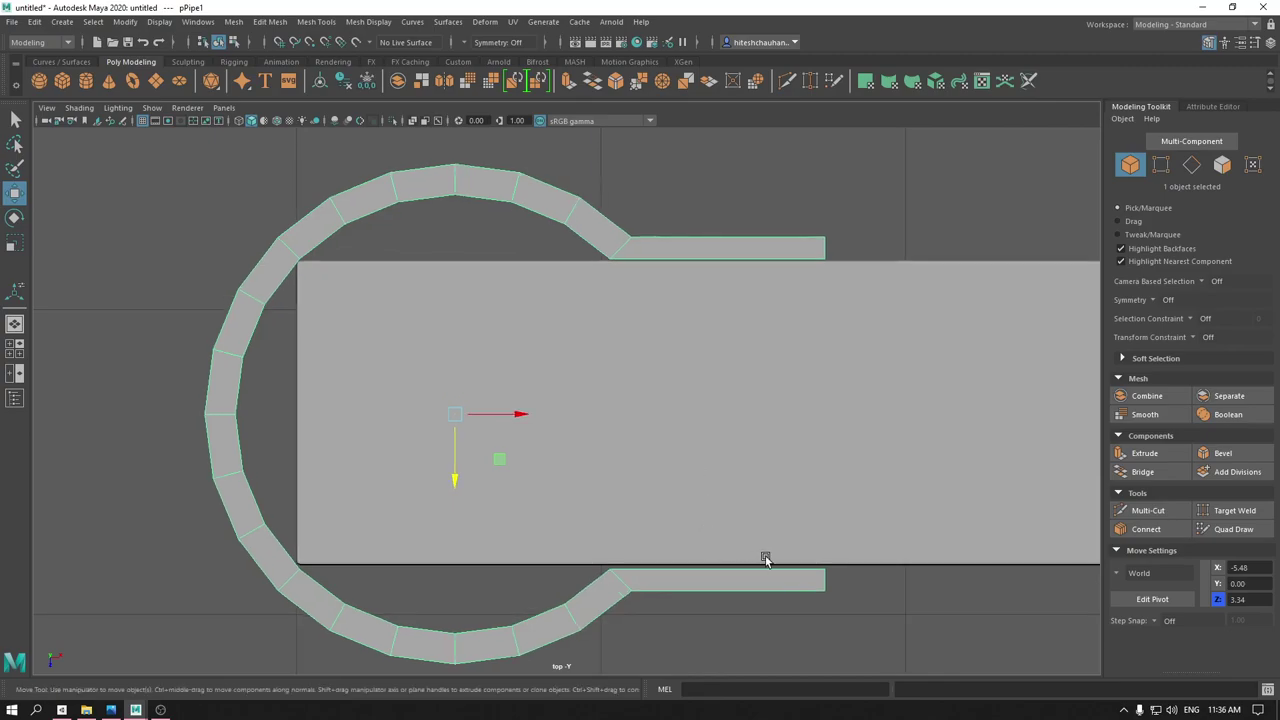
# - Move the lower flange's inner vertices along Z flush with the bar edge
pyautogui.press('F9')
pyautogui.moveTo(529, 491); pyautogui.dragTo(828, 594)
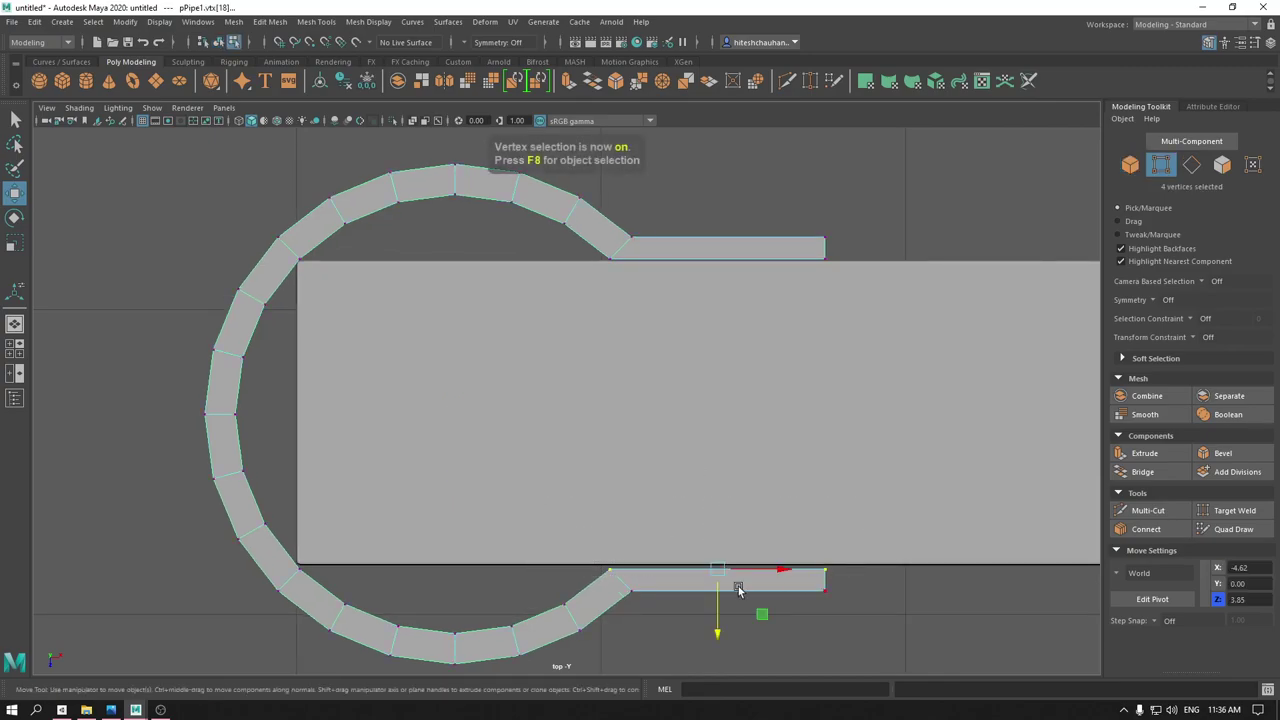
pyautogui.moveTo(721, 640); pyautogui.dragTo(722, 637)
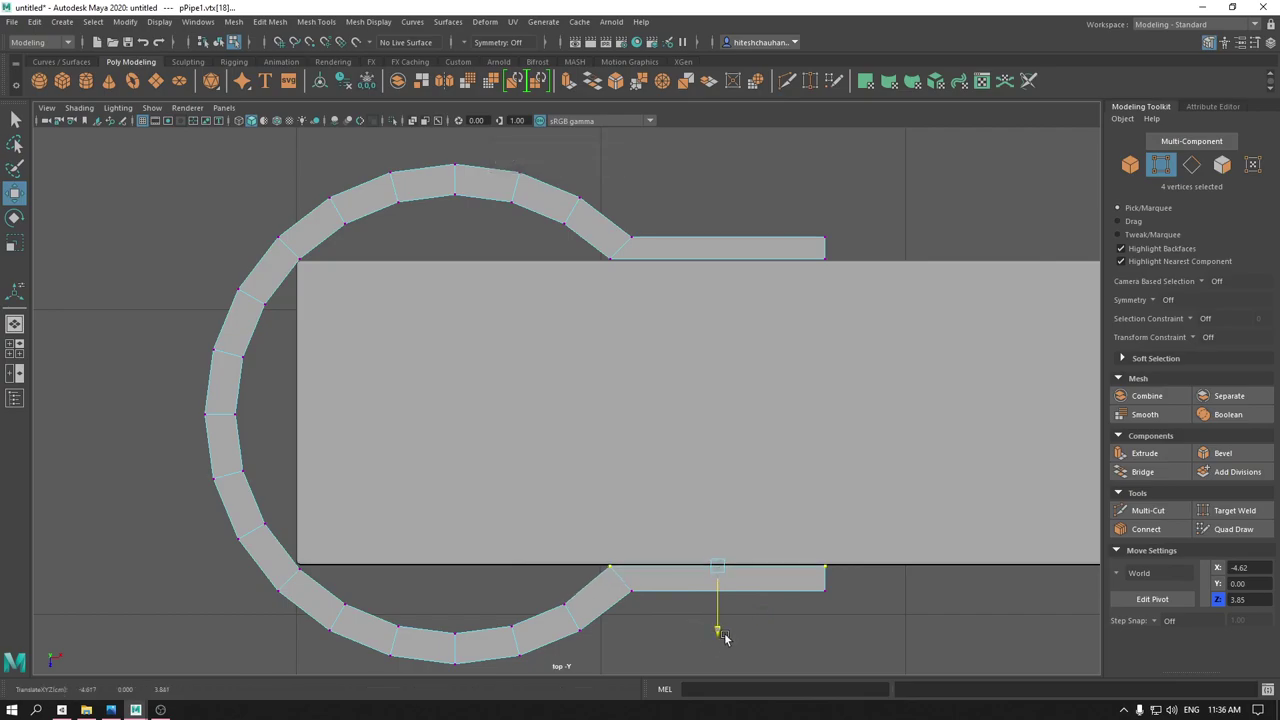
pyautogui.moveTo(724, 636); pyautogui.dragTo(727, 636)
# - Move the upper flange's inner vertices flush with the bar's other edge, checking in wireframe
pyautogui.moveTo(587, 260); pyautogui.dragTo(826, 311)
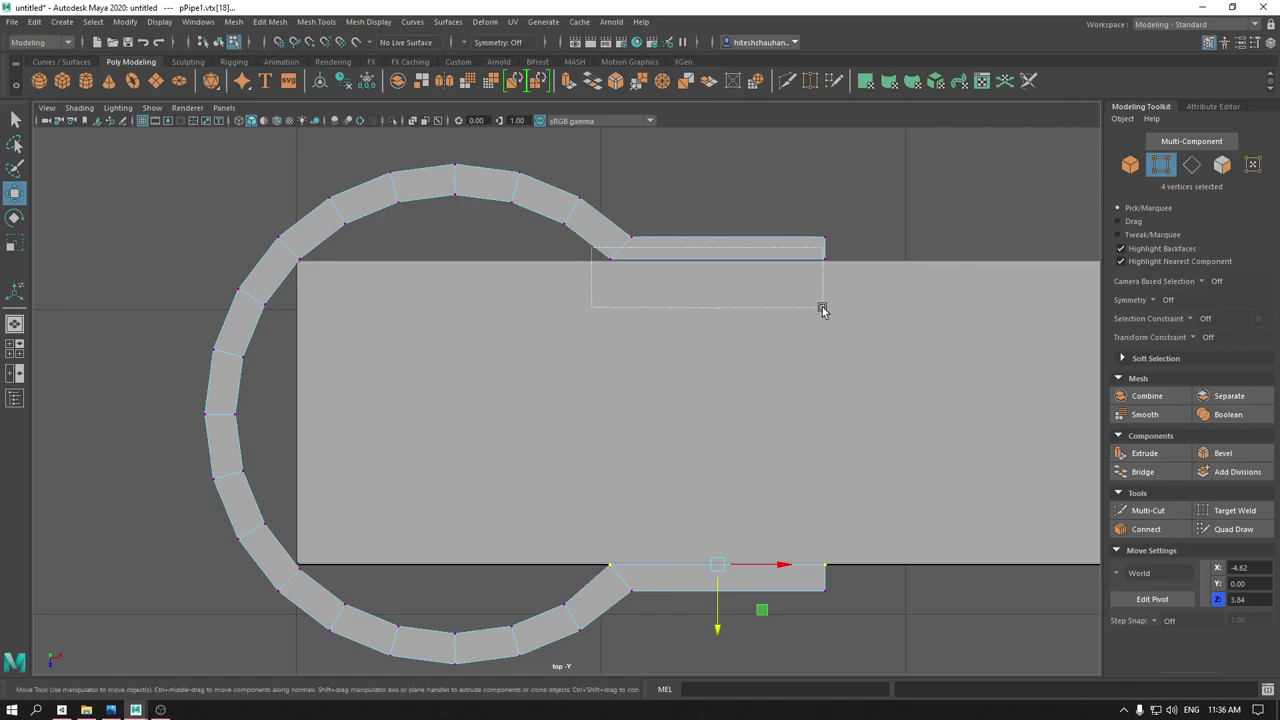
pyautogui.moveTo(718, 327); pyautogui.dragTo(718, 328)
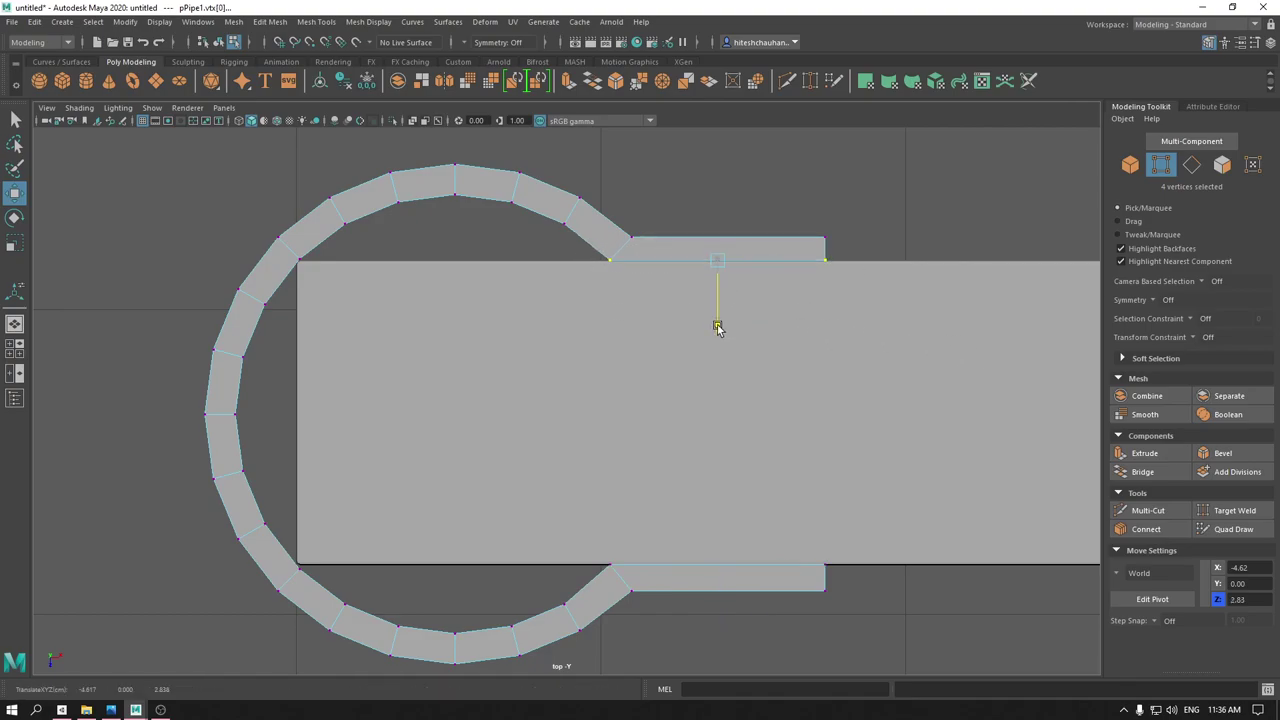
pyautogui.click(279, 122)
pyautogui.scroll(2, 846, 460)
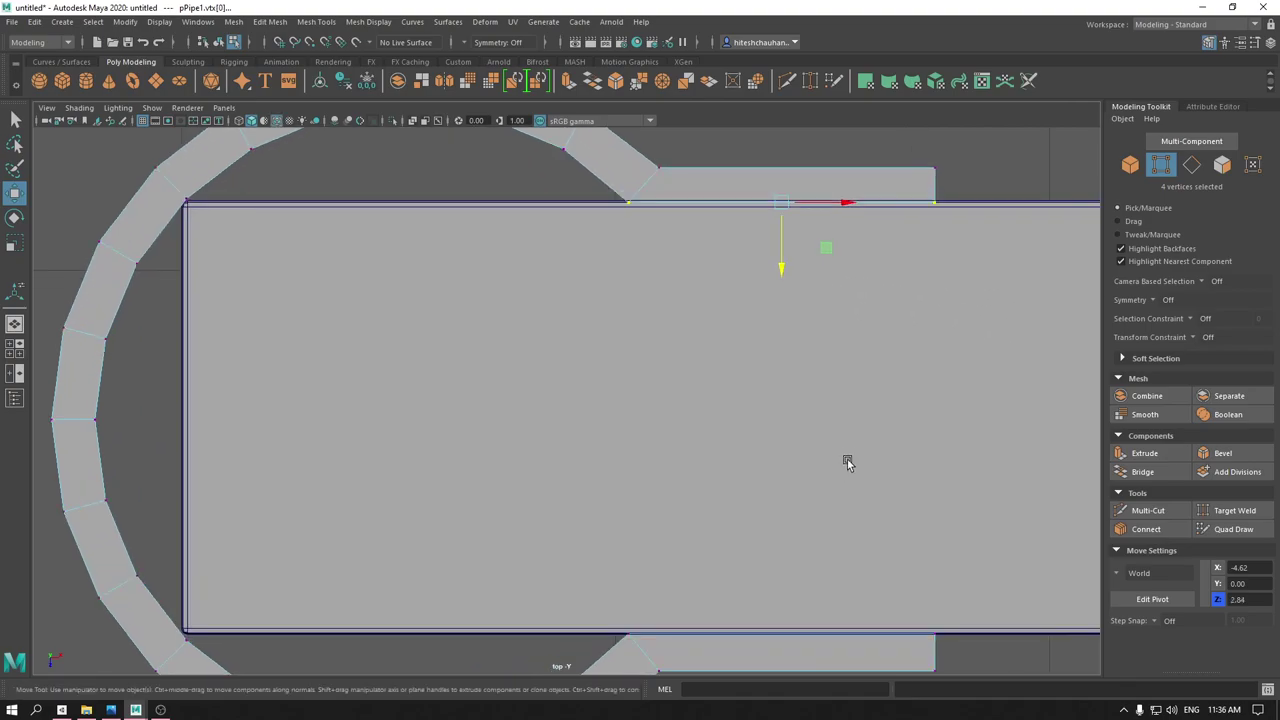
pyautogui.keyDown('alt'); pyautogui.moveTo(846, 460); pyautogui.dragTo(660, 446, button='middle'); pyautogui.keyUp('alt')
pyautogui.moveTo(638, 342); pyautogui.dragTo(640, 342)
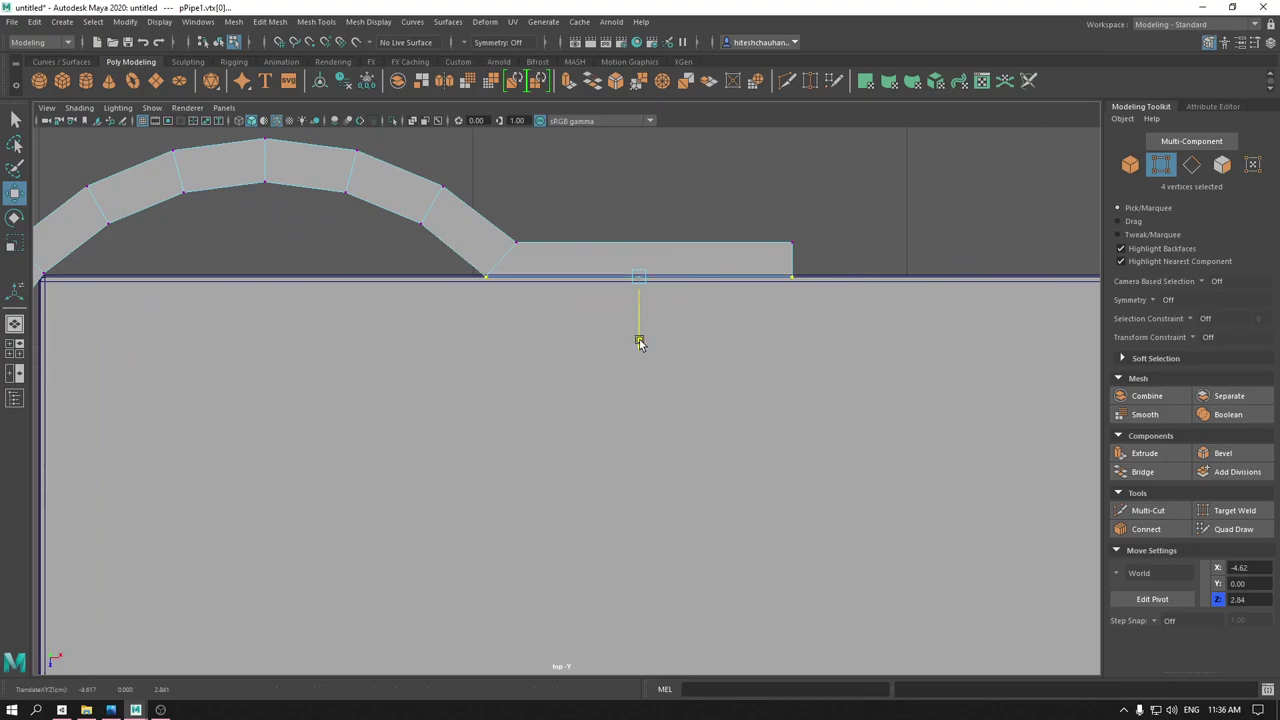
pyautogui.scroll(-3, 640, 343)
pyautogui.keyDown('alt'); pyautogui.moveTo(691, 500); pyautogui.dragTo(646, 469, button='middle'); pyautogui.keyUp('alt')
pyautogui.moveTo(566, 340); pyautogui.dragTo(634, 317, button='right')
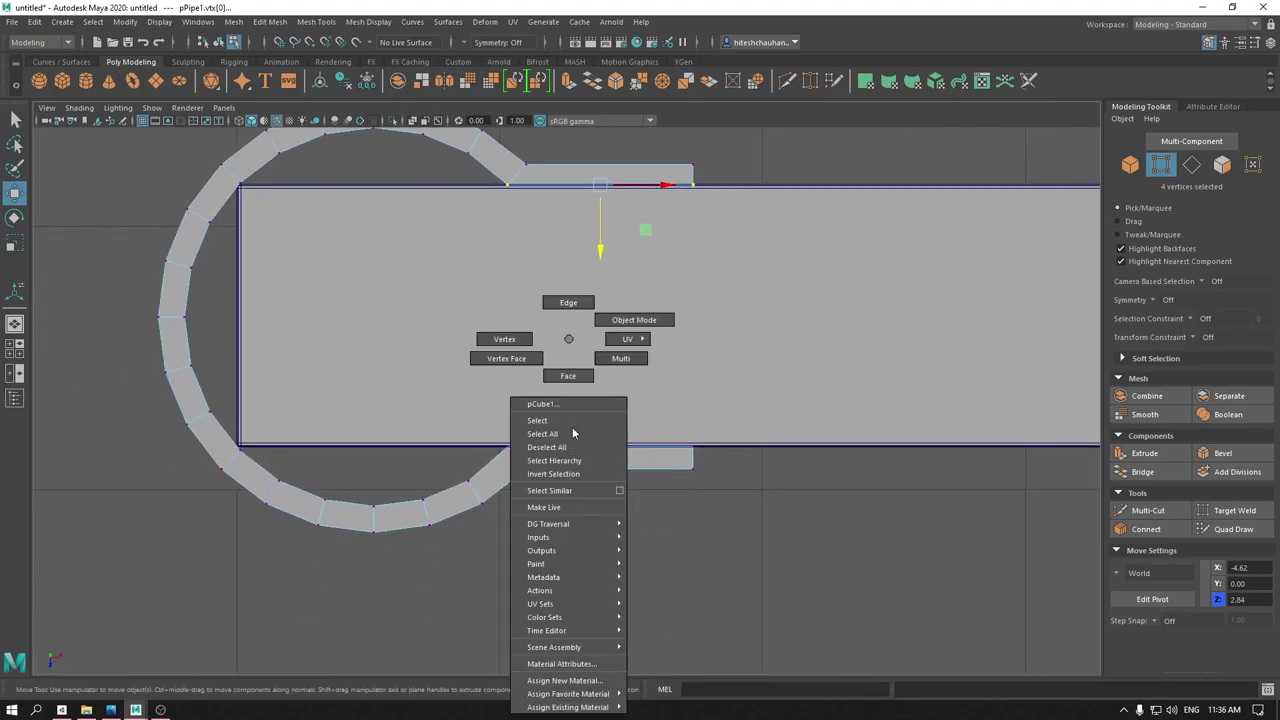
pyautogui.scroll(-5, 623, 380)
pyautogui.keyDown('alt'); pyautogui.moveTo(630, 494); pyautogui.dragTo(618, 578, button='middle'); pyautogui.keyUp('alt')
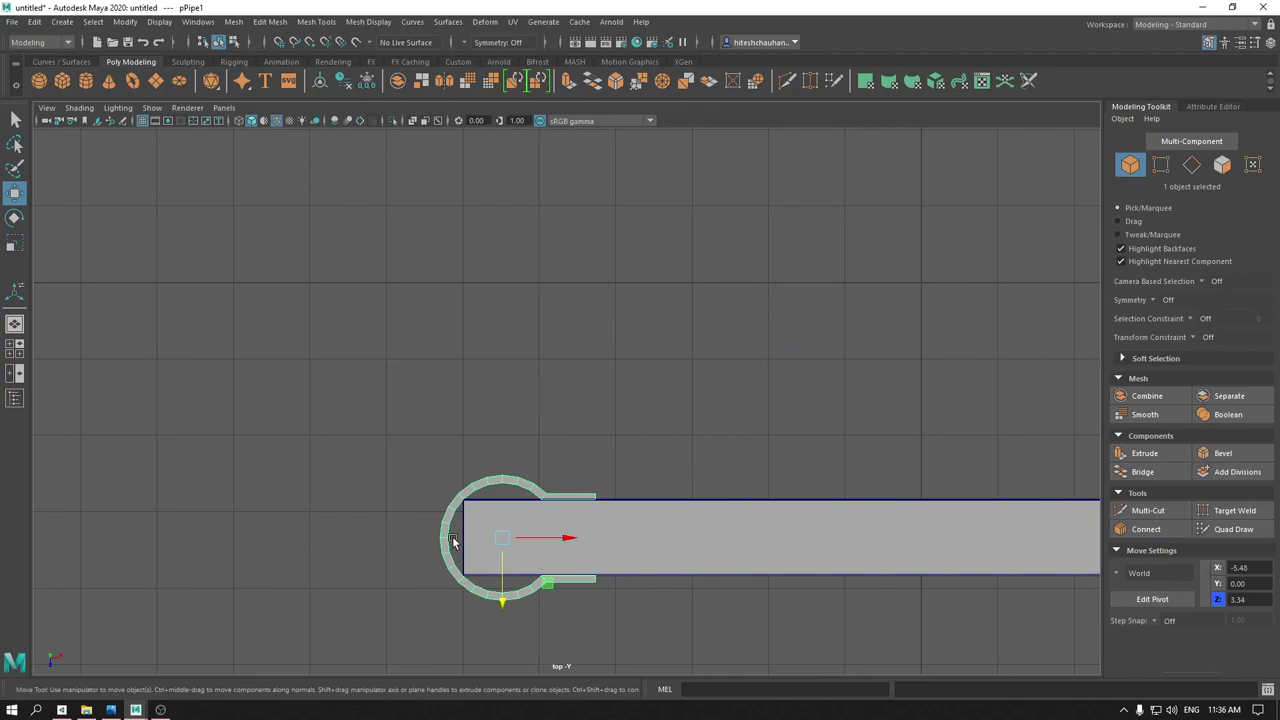
# - Duplicate the pipe ring, delete the extra copy, and align the copy on the second bar's end
pyautogui.keyDown('shift'); pyautogui.moveTo(485, 590); pyautogui.dragTo(485, 420); pyautogui.keyUp('shift')
pyautogui.keyDown('alt'); pyautogui.moveTo(485, 420); pyautogui.dragTo(614, 623, button='middle'); pyautogui.keyUp('alt')
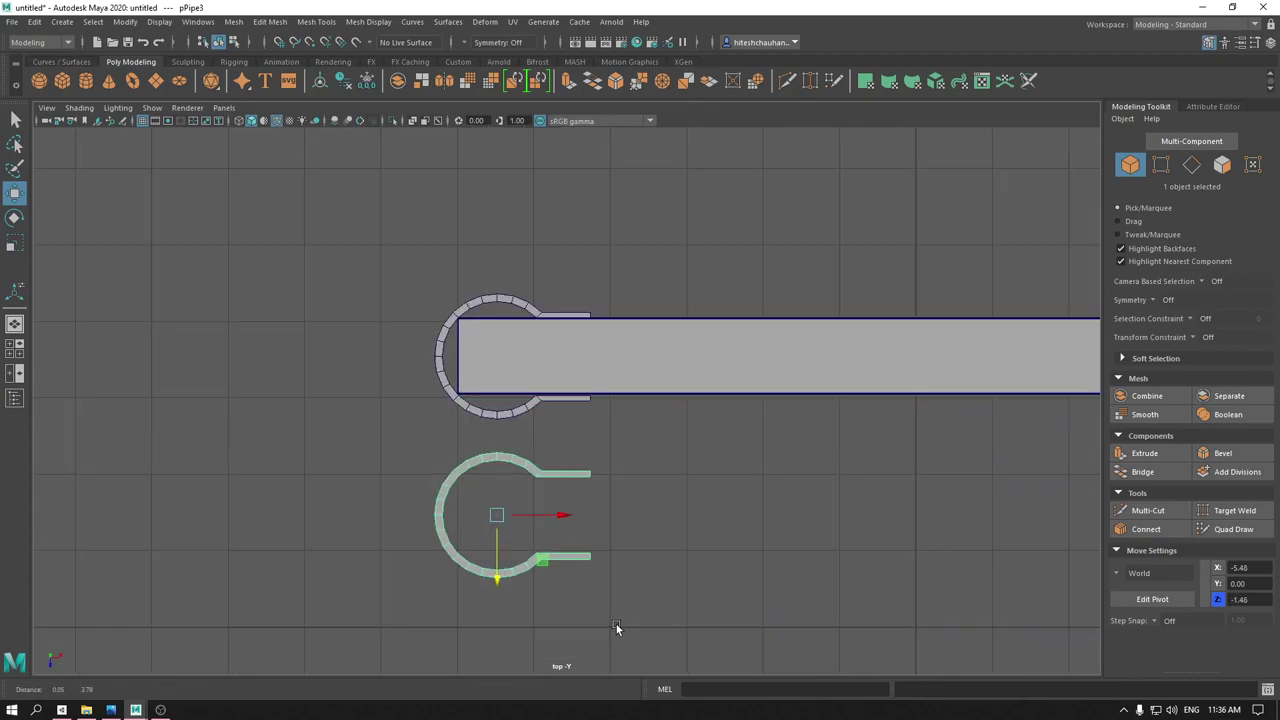
pyautogui.click(450, 484)
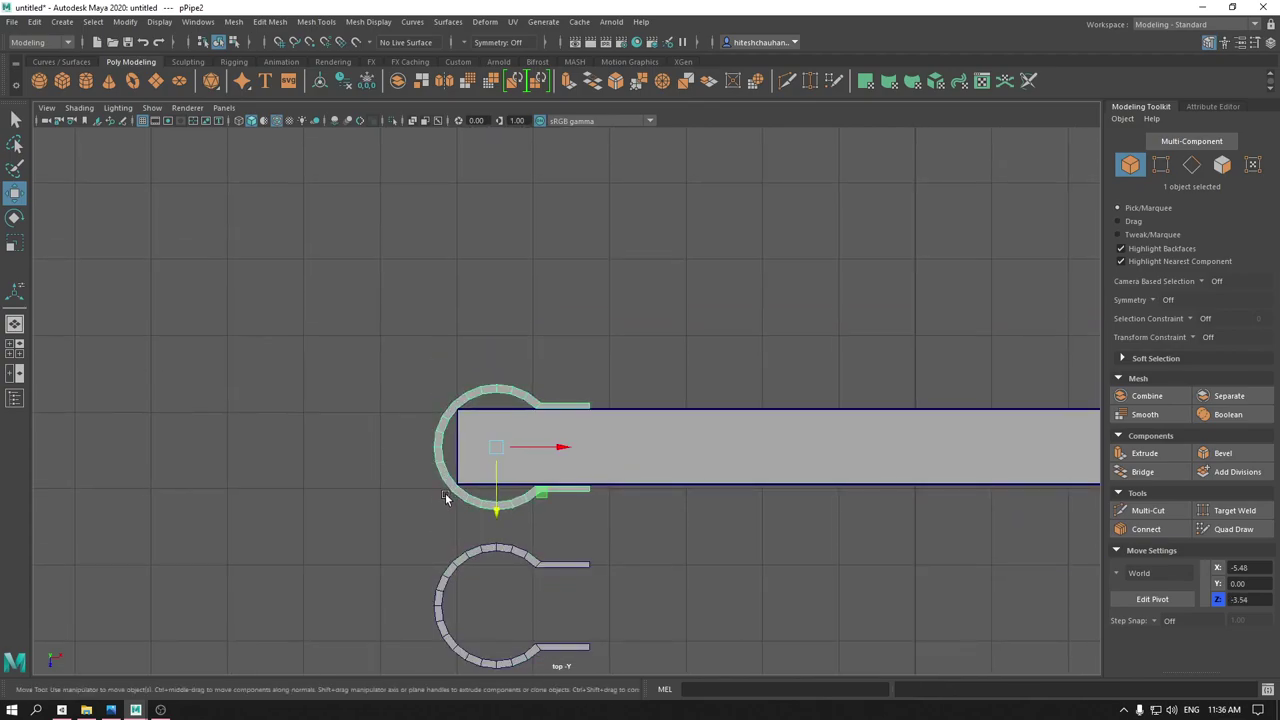
pyautogui.press('Delete')
pyautogui.click(493, 664)
pyautogui.moveTo(493, 664); pyautogui.dragTo(491, 512)
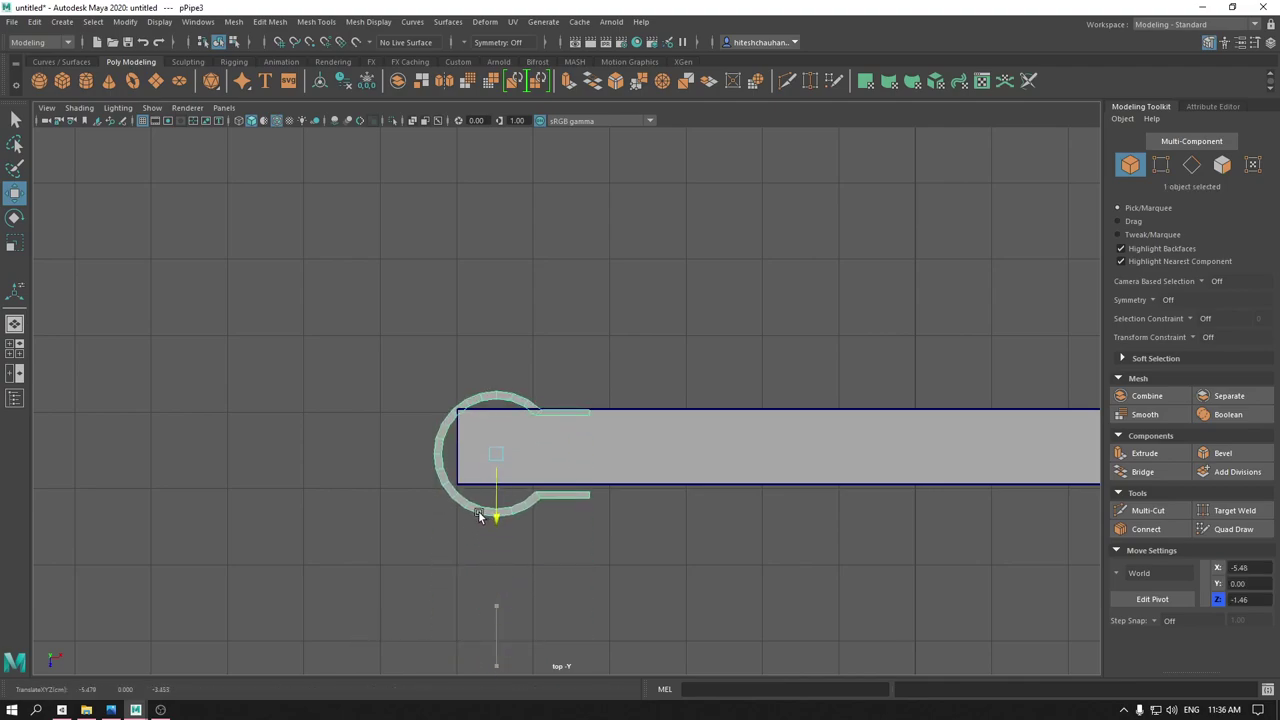
pyautogui.scroll(5, 478, 510)
pyautogui.scroll(-3, 608, 574)
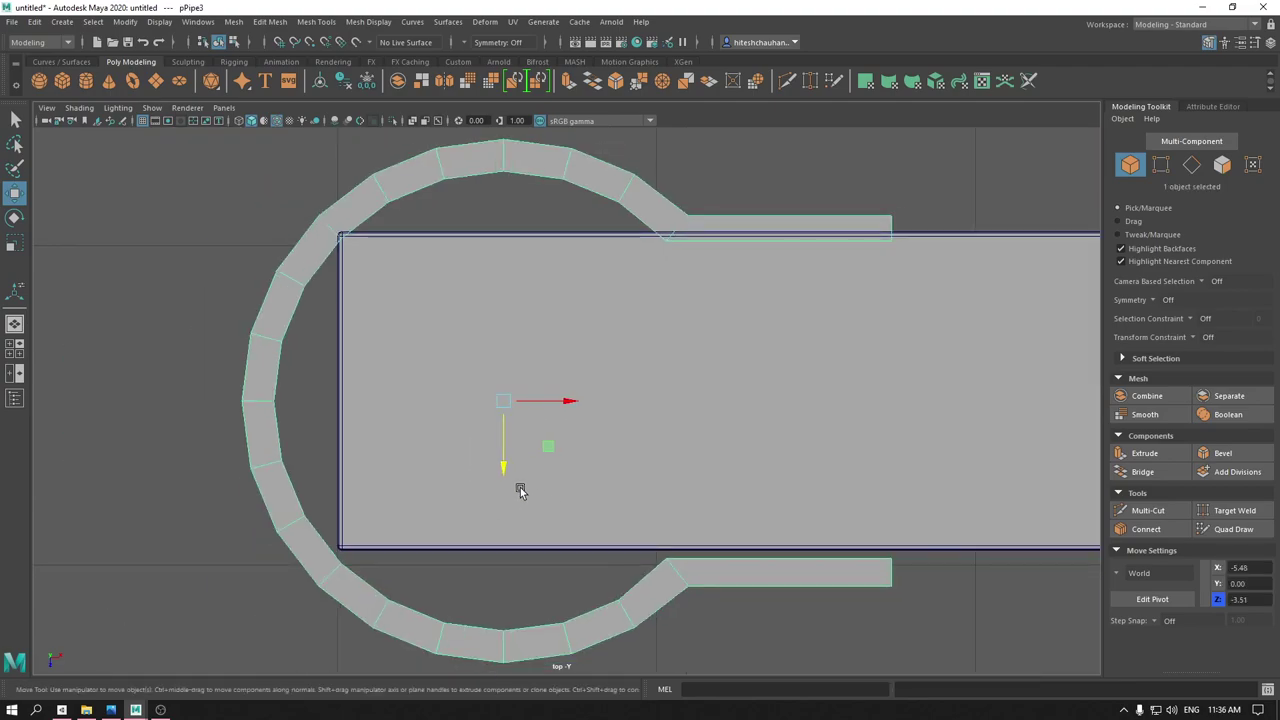
pyautogui.moveTo(509, 474); pyautogui.dragTo(565, 404)
# - Return to perspective with textured shading and select the ring on the lower bar
pyautogui.press('space')
pyautogui.press('4')
pyautogui.press('6')
pyautogui.scroll(-3, 506, 463)
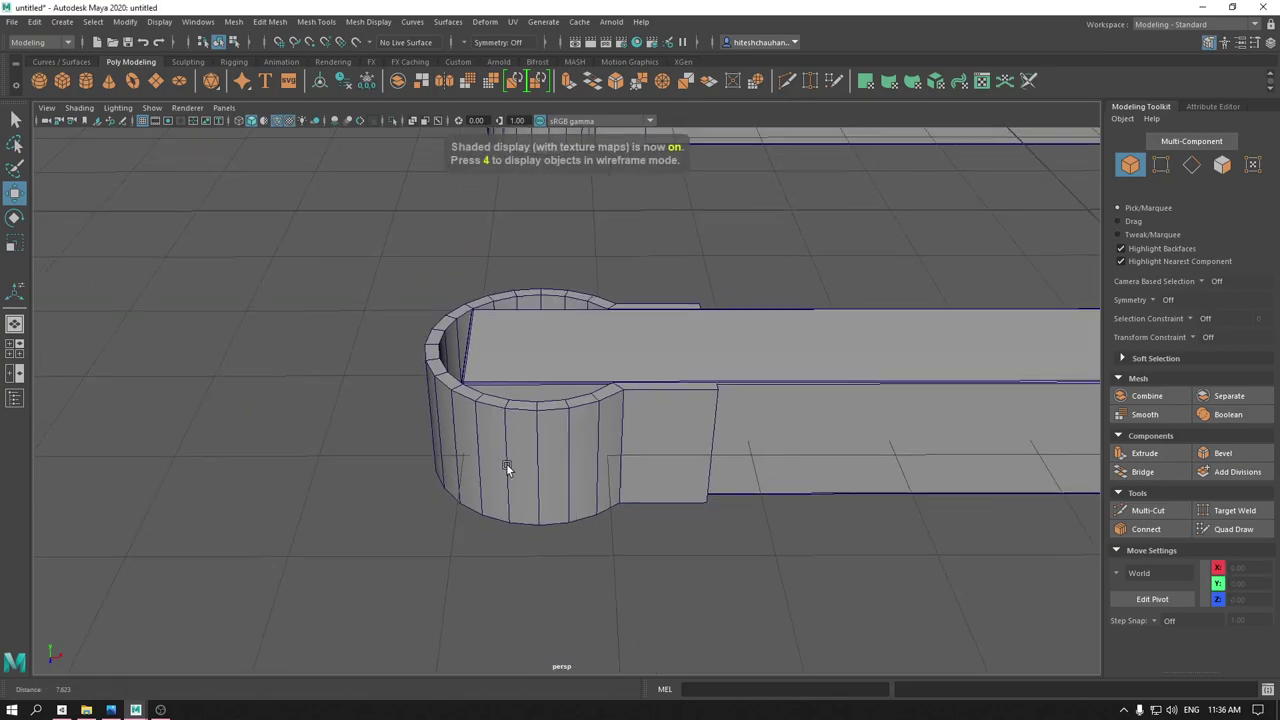
pyautogui.keyDown('alt'); pyautogui.moveTo(506, 463); pyautogui.dragTo(630, 371); pyautogui.keyUp('alt')
pyautogui.scroll(-2, 668, 357)
pyautogui.scroll(-2, 474, 390)
pyautogui.keyDown('alt'); pyautogui.moveTo(474, 390); pyautogui.dragTo(559, 362); pyautogui.keyUp('alt')
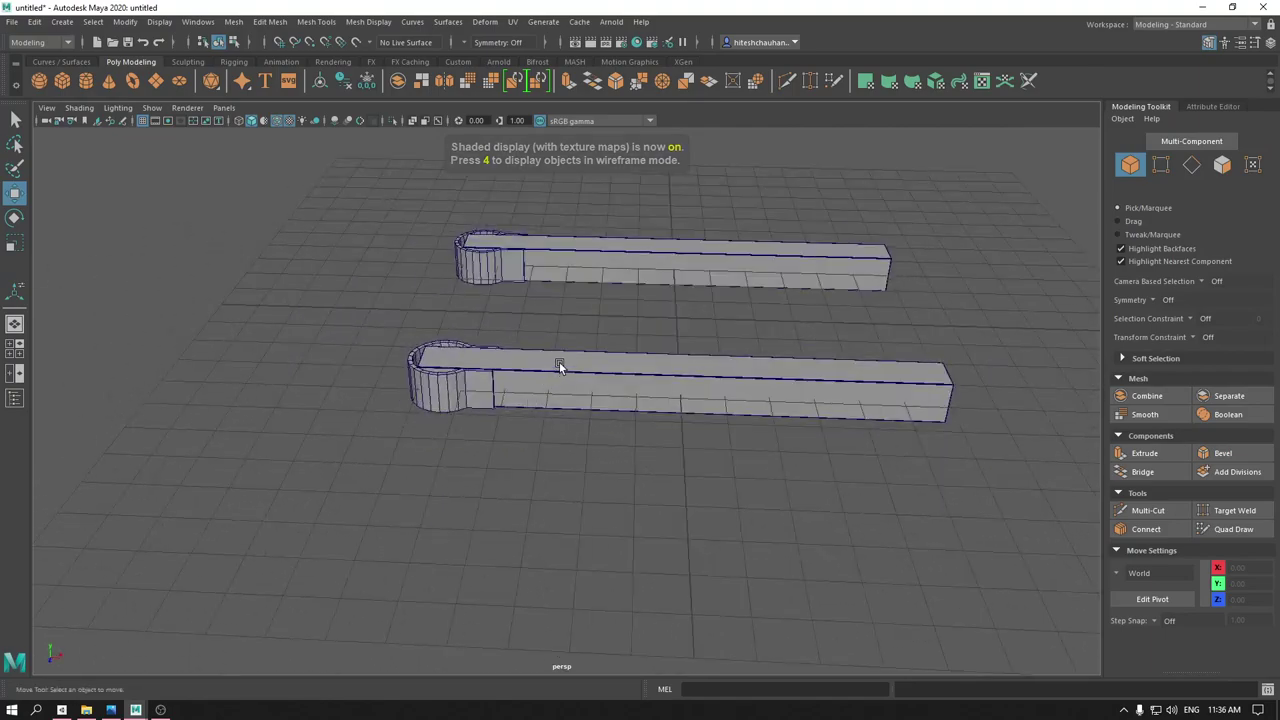
pyautogui.scroll(2, 428, 501)
pyautogui.click(228, 455)
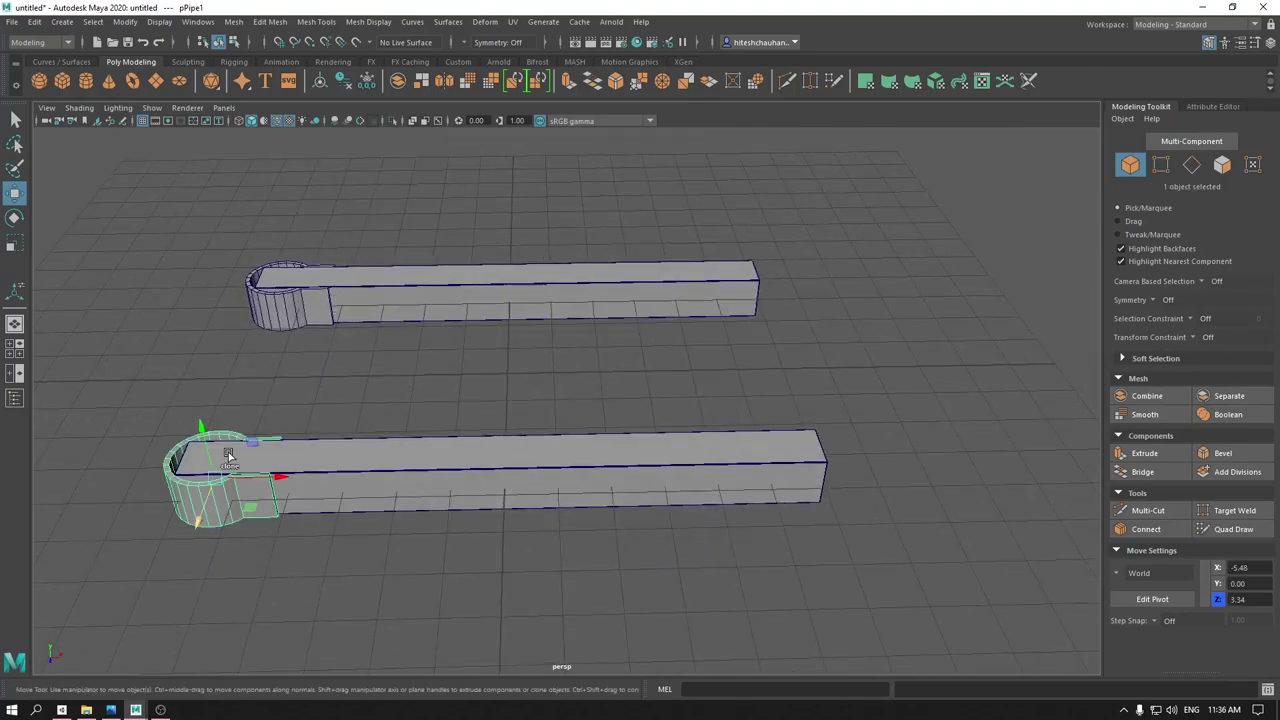
# - Slide both rings to the bars' right ends and mirror them with Scale X -1
pyautogui.keyDown('shift'); pyautogui.click(263, 320); pyautogui.keyUp('shift')
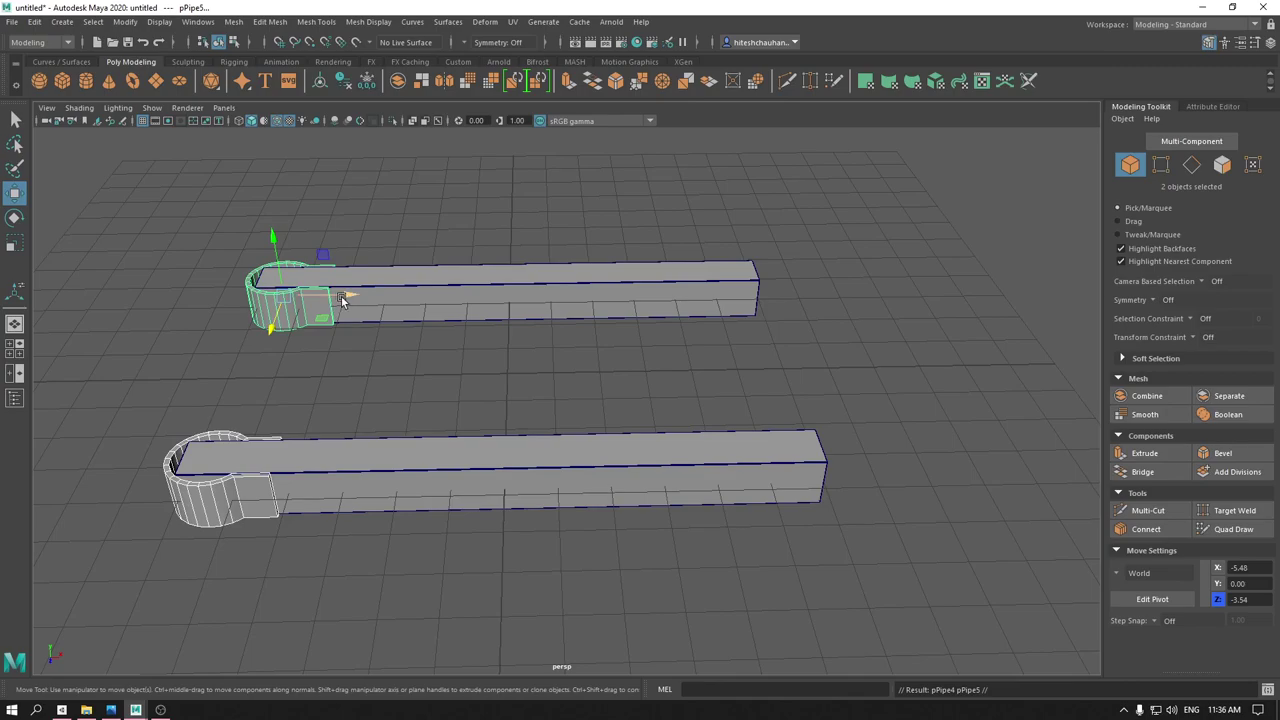
pyautogui.moveTo(341, 296); pyautogui.dragTo(730, 290)
pyautogui.scroll(2, 976, 271)
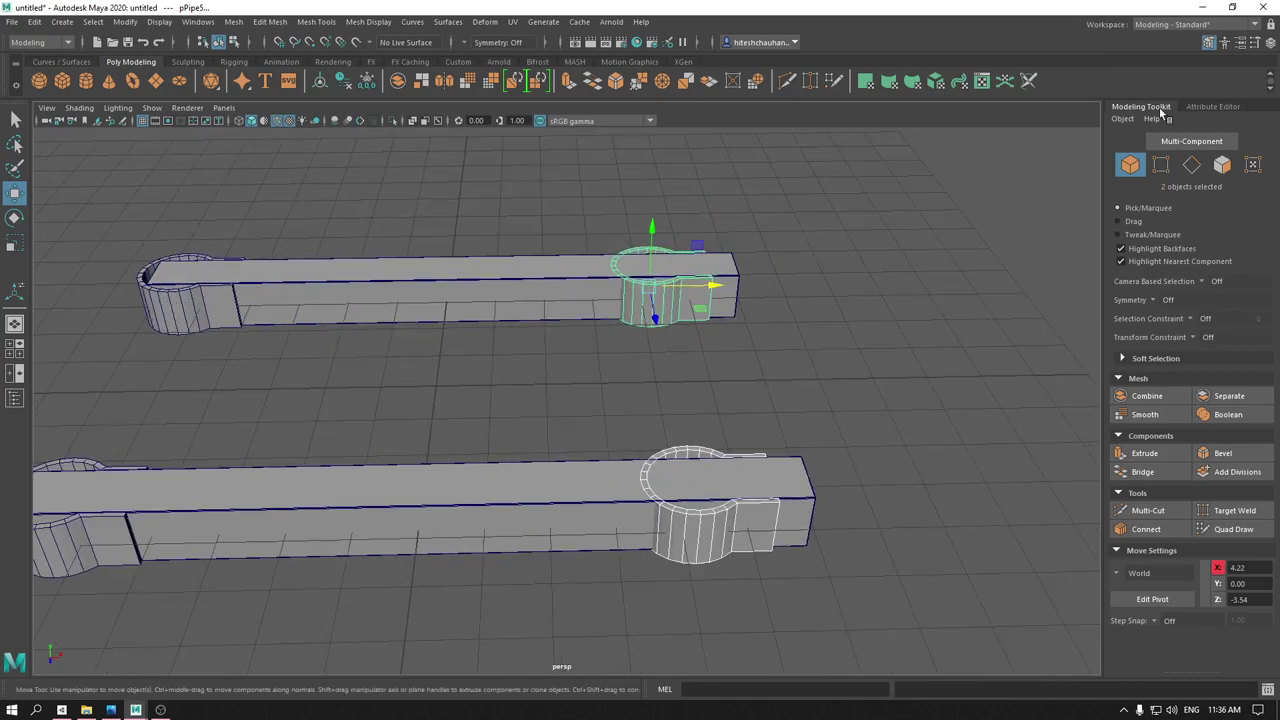
pyautogui.click(1267, 46)
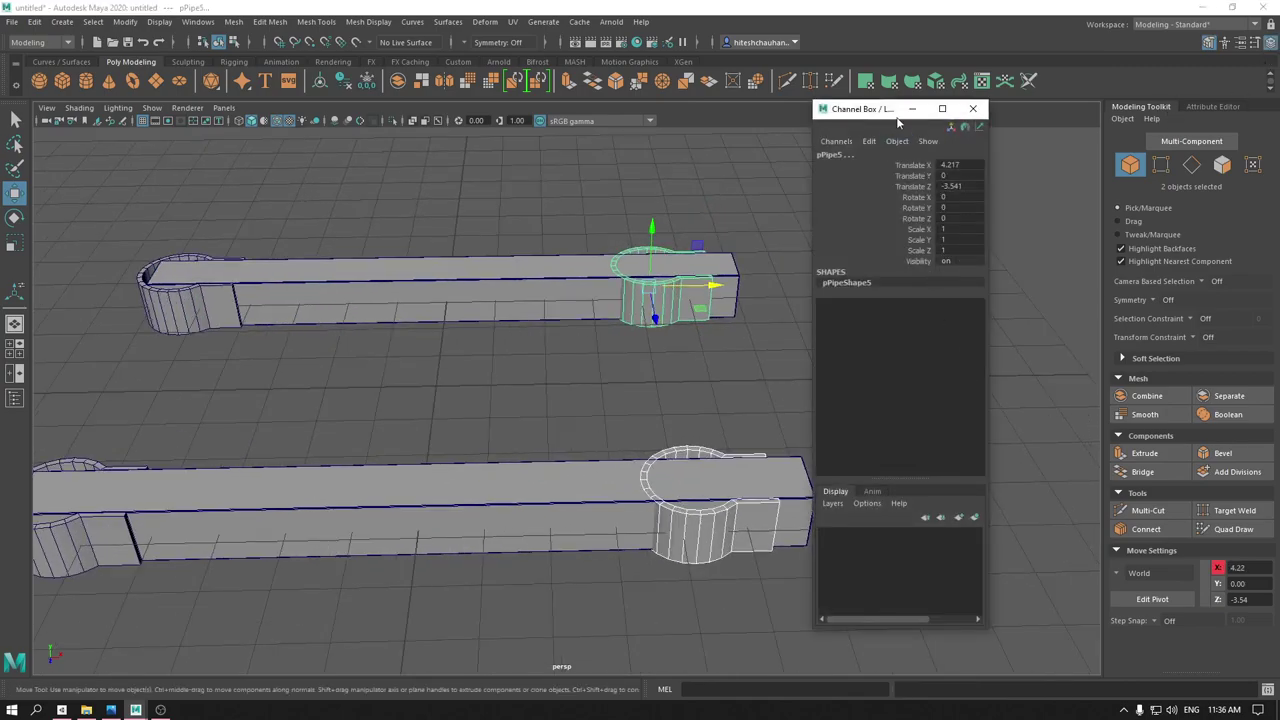
pyautogui.moveTo(898, 118); pyautogui.dragTo(983, 141)
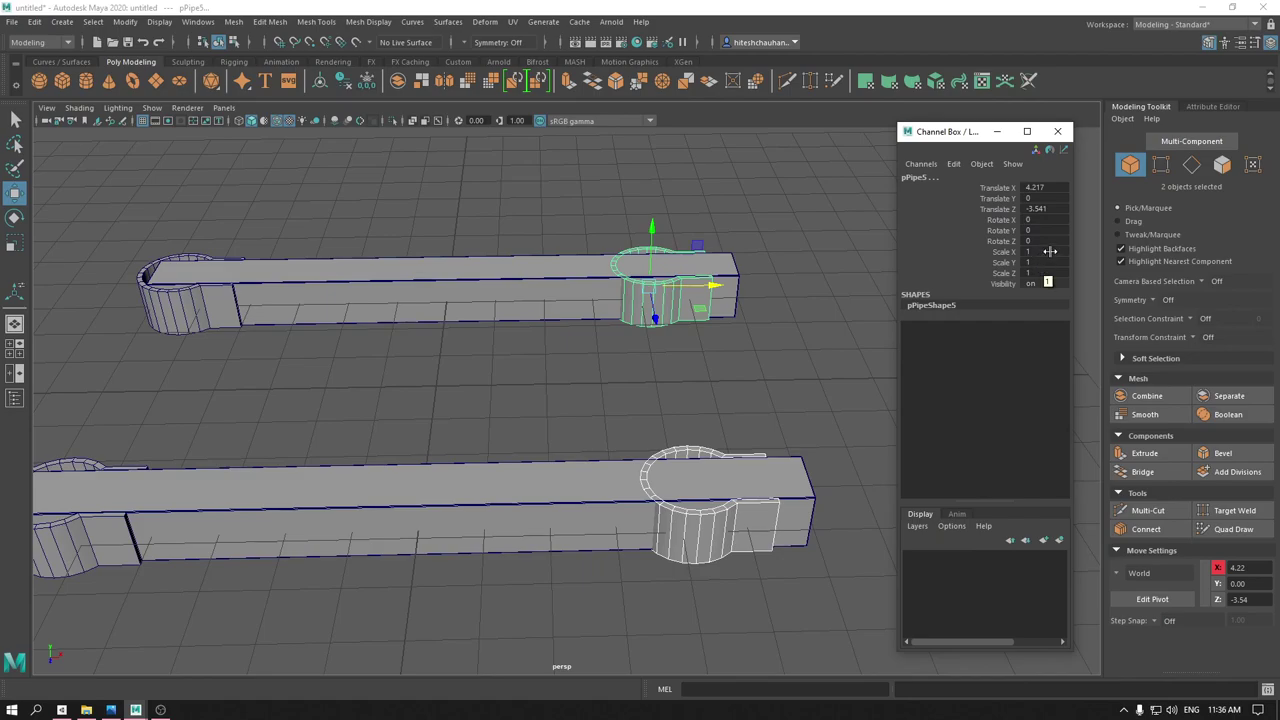
pyautogui.write('-1')
pyautogui.press('Return')
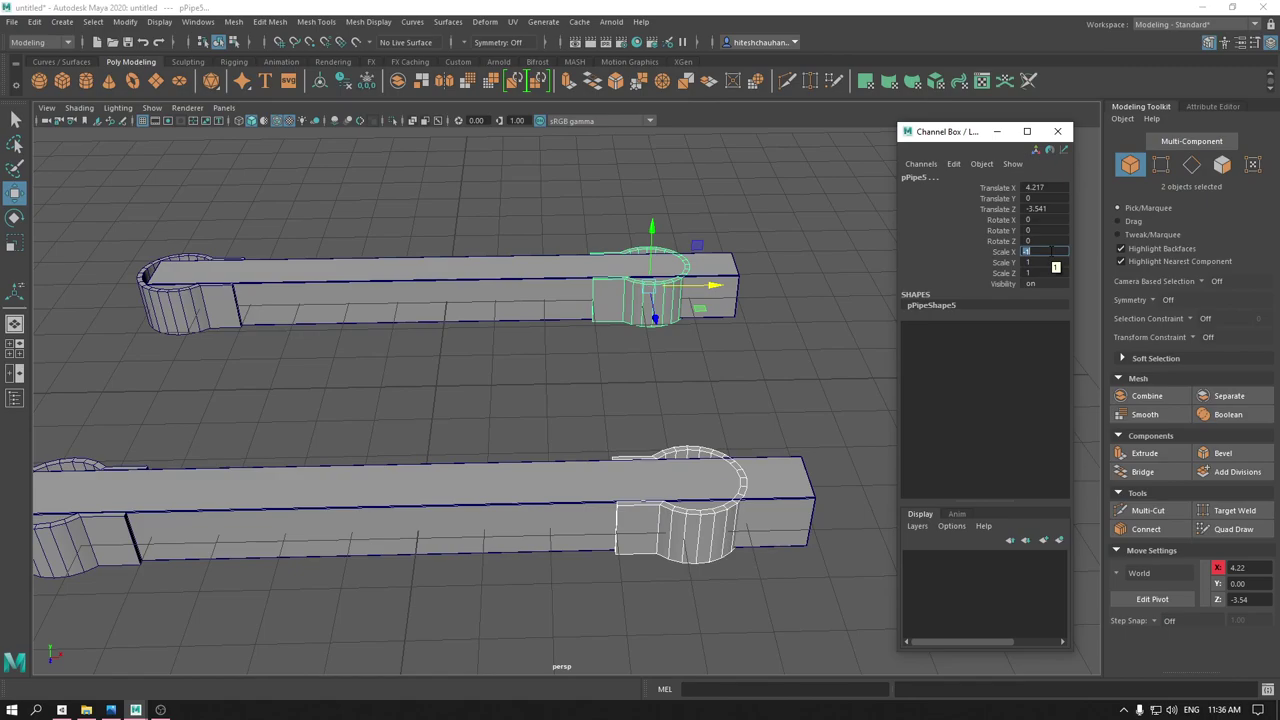
pyautogui.click(1057, 131)
pyautogui.scroll(2, 866, 435)
pyautogui.moveTo(730, 266)
pyautogui.mouseDown()
pyautogui.moveTo(706, 265)
pyautogui.moveTo(706, 277)
pyautogui.mouseUp()
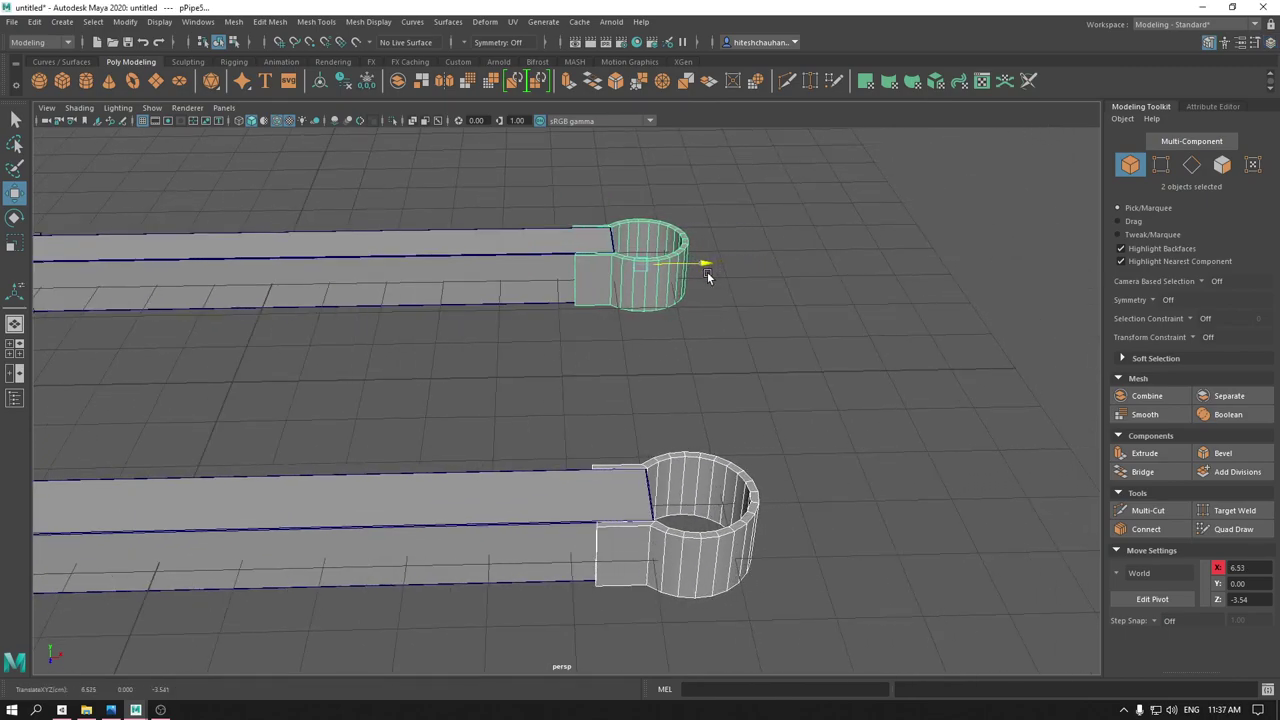
# - In top view, pull the mirrored rings back to meet the bar ends, then return to perspective
pyautogui.press('space')
pyautogui.moveTo(706, 277); pyautogui.dragTo(700, 235)
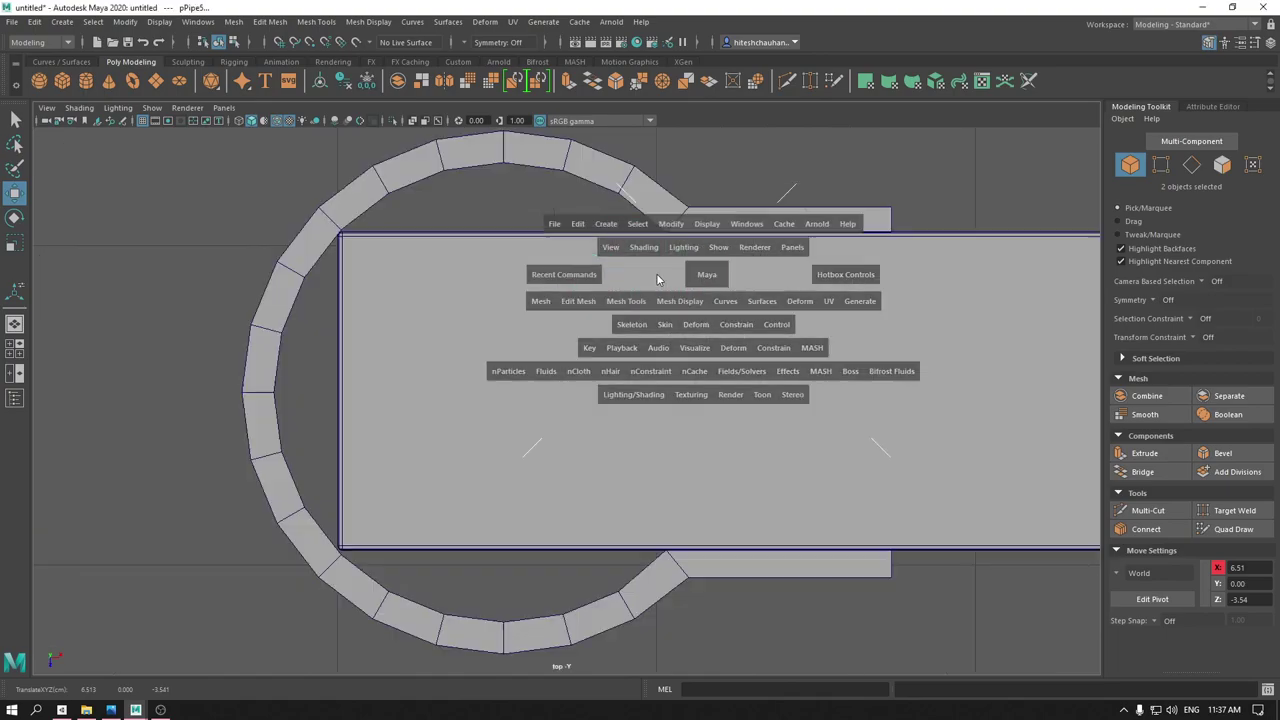
pyautogui.scroll(-5, 724, 371)
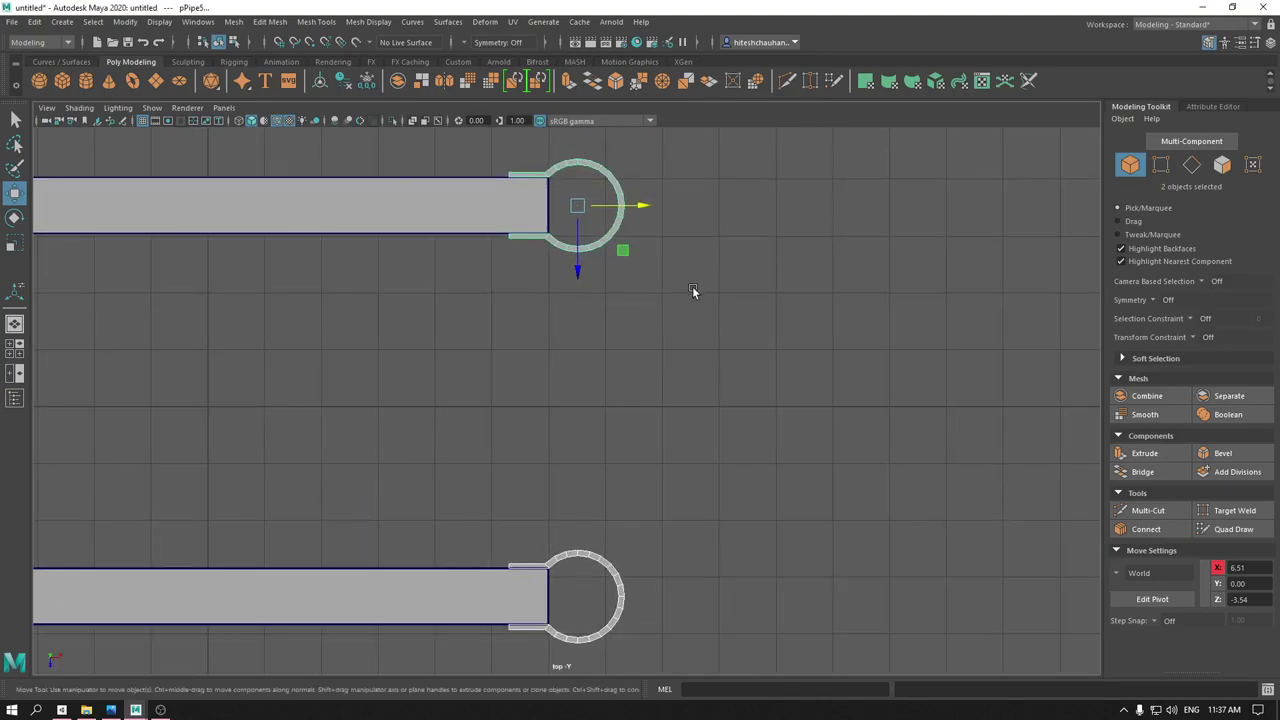
pyautogui.scroll(2, 610, 341)
pyautogui.scroll(3, 610, 345)
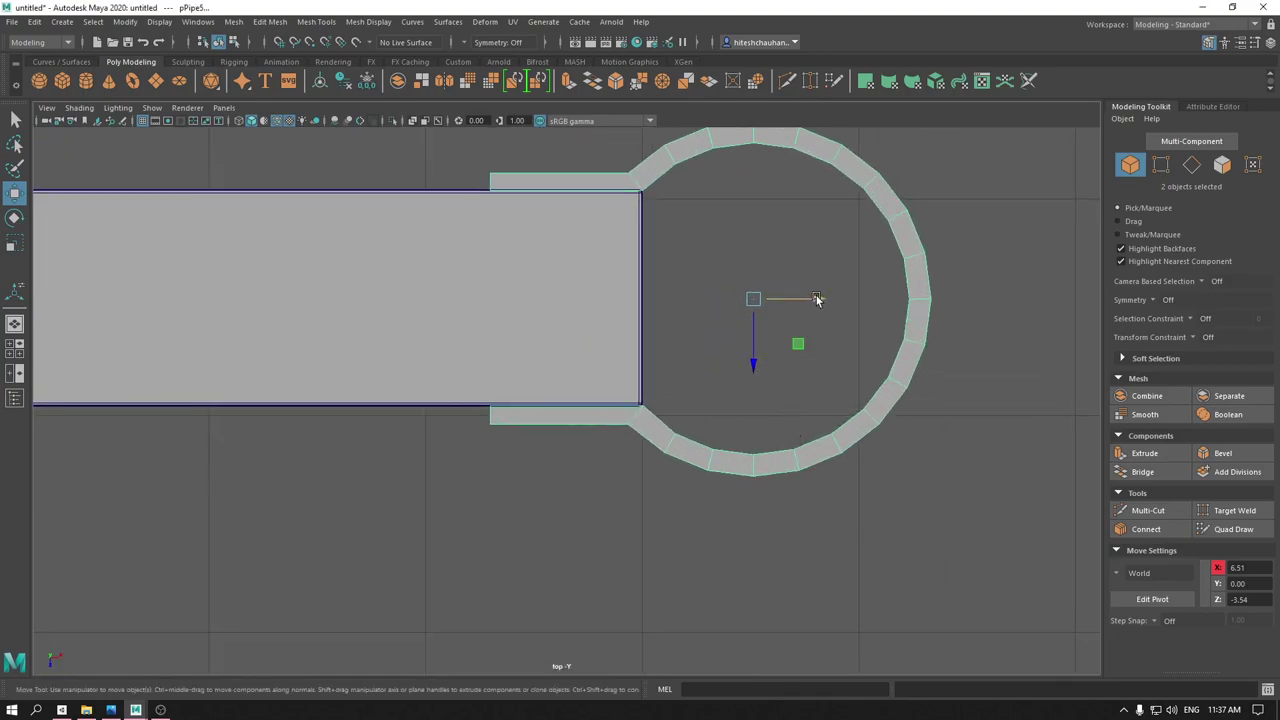
pyautogui.moveTo(816, 300); pyautogui.dragTo(594, 340)
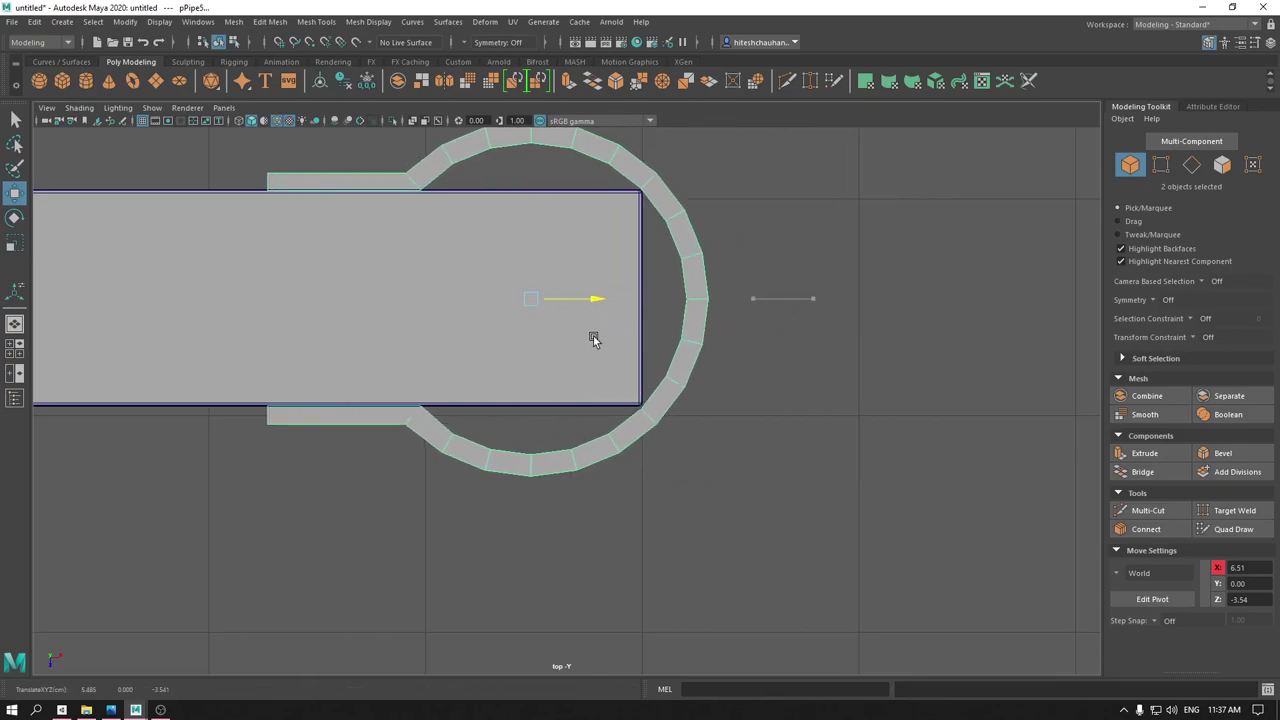
pyautogui.press('space')
pyautogui.click(808, 357)
pyautogui.moveTo(672, 260)
pyautogui.keyDown('alt'); pyautogui.mouseDown()
pyautogui.moveTo(697, 347)
pyautogui.moveTo(777, 354)
pyautogui.moveTo(650, 358)
pyautogui.mouseUp(); pyautogui.keyUp('alt')
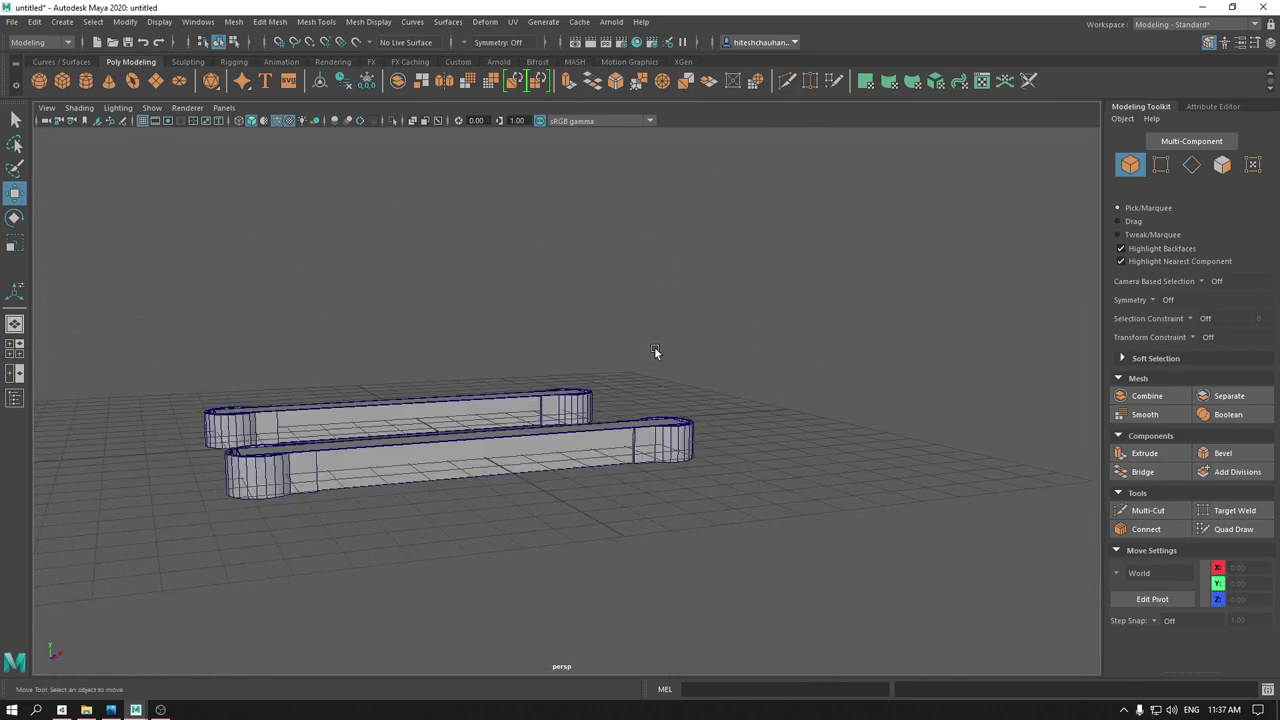
# - Orbit so the rails lie across the view and create pipe pPipe6 at the origin between them
pyautogui.moveTo(355, 470)
pyautogui.keyDown('alt'); pyautogui.mouseDown()
pyautogui.moveTo(426, 526)
pyautogui.moveTo(528, 531)
pyautogui.mouseUp(); pyautogui.keyUp('alt')
pyautogui.keyDown('alt'); pyautogui.moveTo(528, 531); pyautogui.dragTo(526, 556, button='right'); pyautogui.keyUp('alt')
pyautogui.moveTo(526, 561)
pyautogui.keyDown('alt'); pyautogui.mouseDown()
pyautogui.moveTo(500, 523)
pyautogui.moveTo(531, 560)
pyautogui.moveTo(660, 560)
pyautogui.moveTo(647, 612)
pyautogui.moveTo(640, 598)
pyautogui.moveTo(663, 590)
pyautogui.moveTo(673, 545)
pyautogui.mouseUp(); pyautogui.keyUp('alt')
pyautogui.keyDown('alt'); pyautogui.moveTo(673, 545); pyautogui.dragTo(669, 557, button='right'); pyautogui.keyUp('alt')
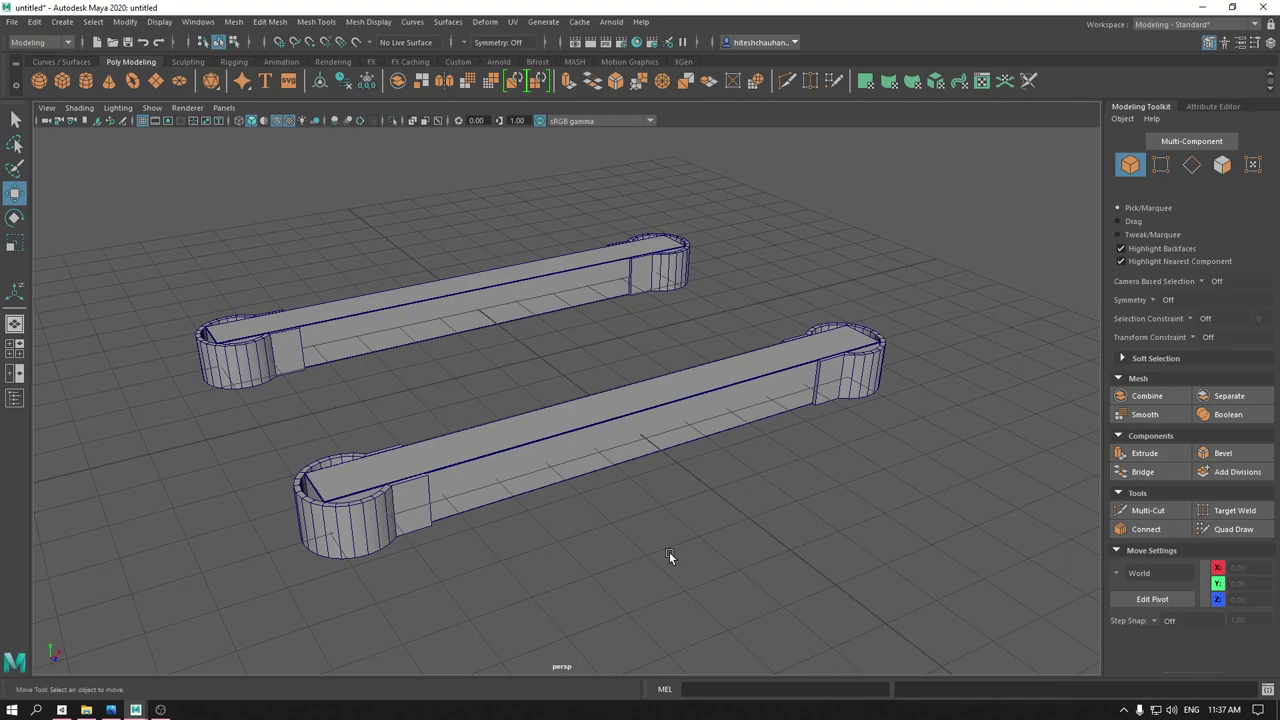
pyautogui.moveTo(655, 557)
pyautogui.keyDown('alt'); pyautogui.mouseDown()
pyautogui.moveTo(642, 593)
pyautogui.moveTo(588, 587)
pyautogui.moveTo(596, 610)
pyautogui.moveTo(577, 583)
pyautogui.moveTo(564, 603)
pyautogui.moveTo(582, 612)
pyautogui.moveTo(637, 586)
pyautogui.moveTo(622, 558)
pyautogui.moveTo(665, 537)
pyautogui.mouseUp(); pyautogui.keyUp('alt')
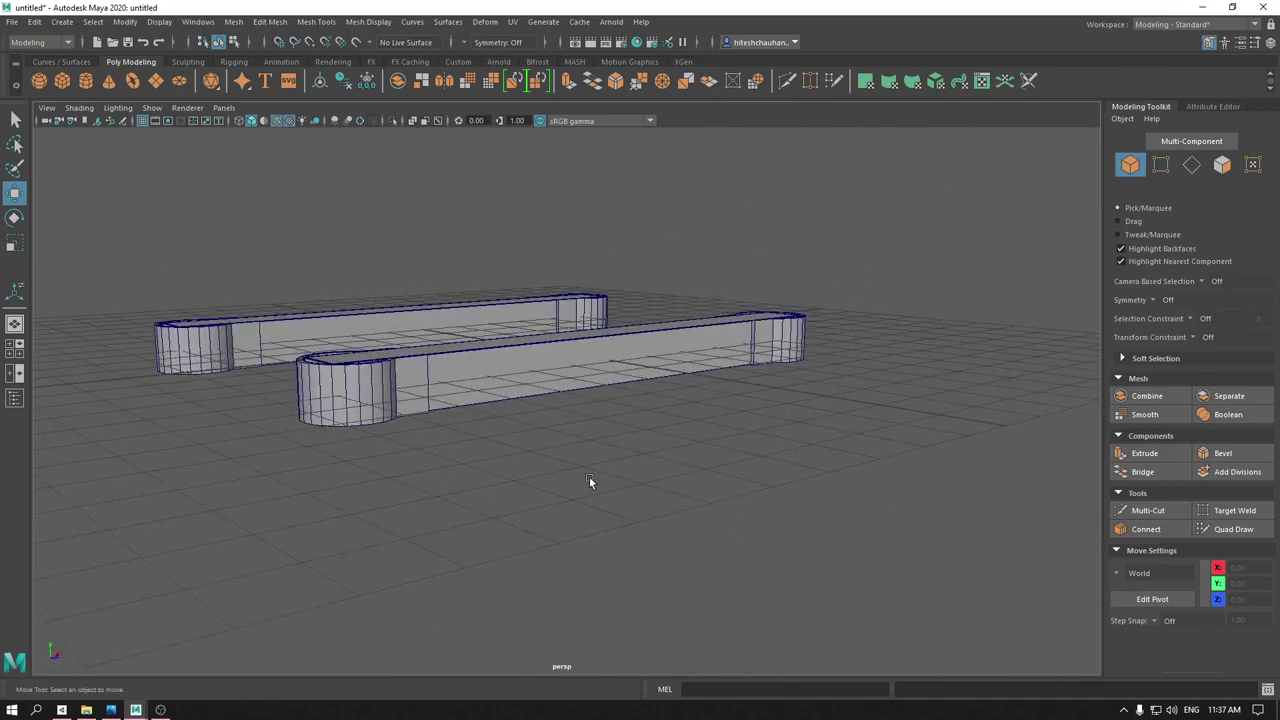
pyautogui.moveTo(582, 432)
pyautogui.keyDown('shift'); pyautogui.mouseDown(button='right')
pyautogui.moveTo(571, 558)
pyautogui.moveTo(560, 541)
pyautogui.mouseUp(button='right'); pyautogui.keyUp('shift')
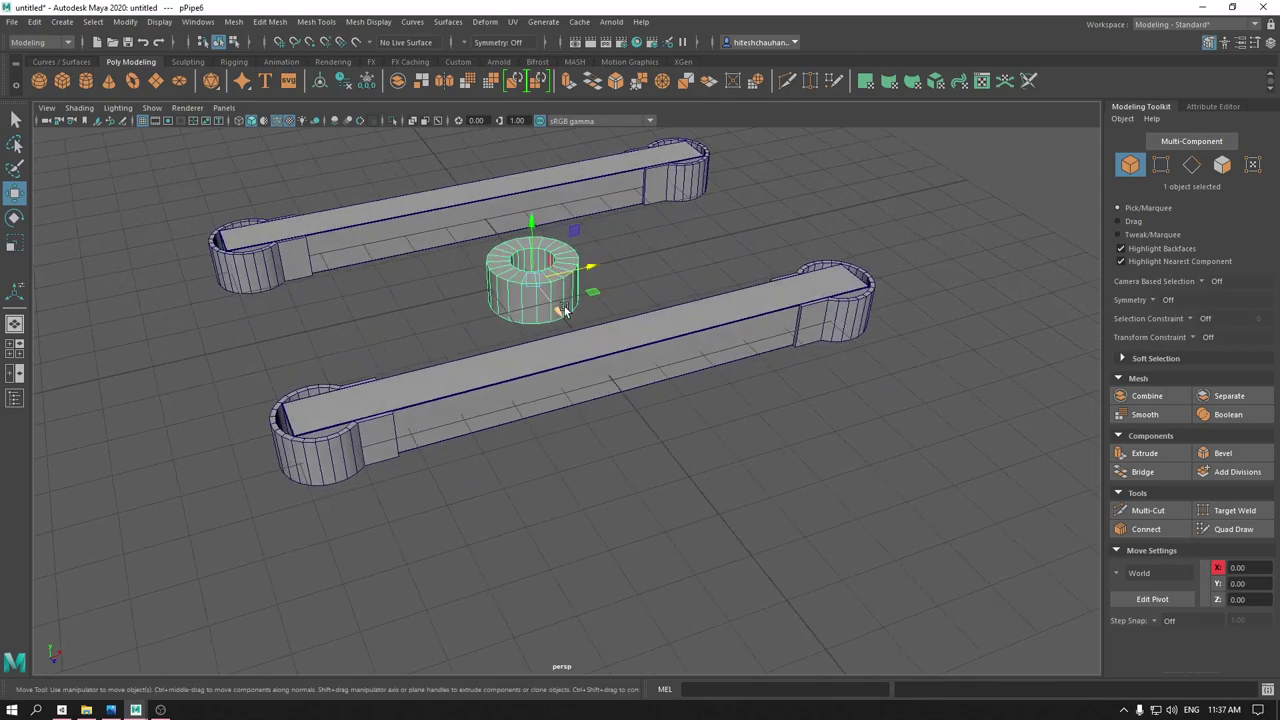
# - Move the new pipe out to the front rail at Z 5.68 and rotate it upright in front view
pyautogui.moveTo(564, 306); pyautogui.dragTo(664, 490)
pyautogui.press('space')
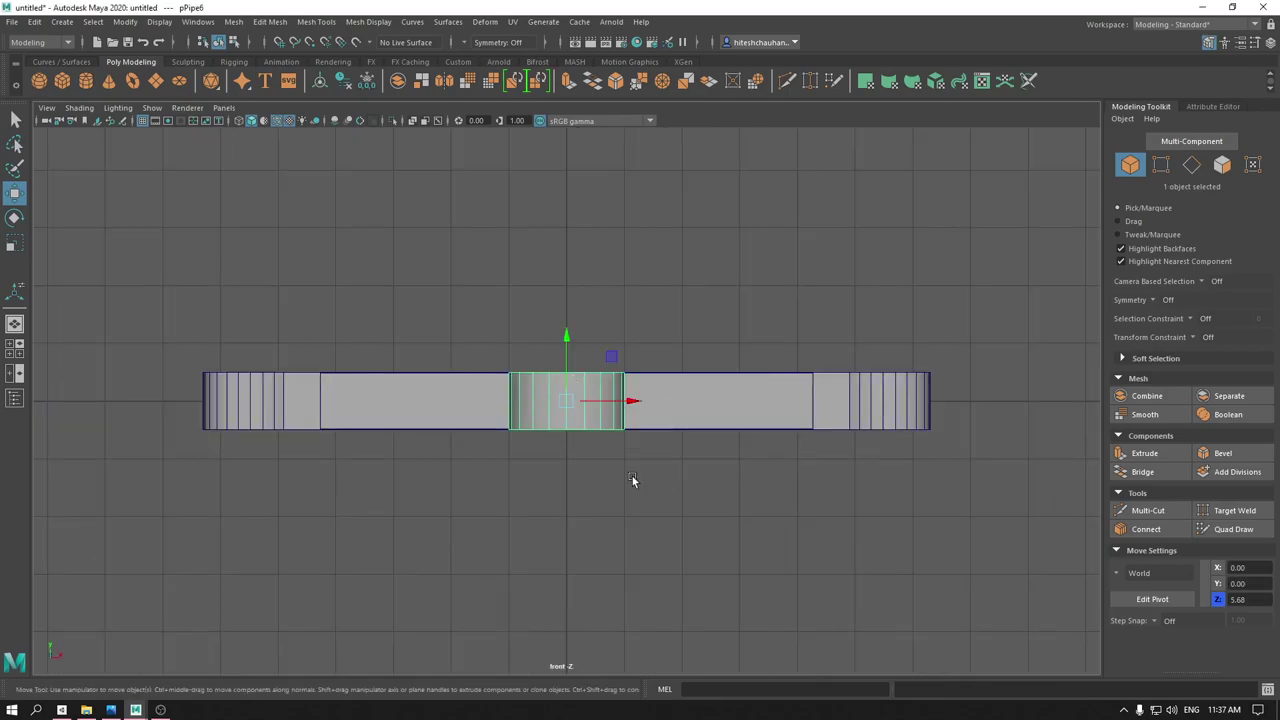
pyautogui.press('e')
pyautogui.moveTo(564, 371)
pyautogui.mouseDown()
pyautogui.moveTo(566, 445)
pyautogui.moveTo(416, 456)
pyautogui.mouseUp()
pyautogui.press('w')
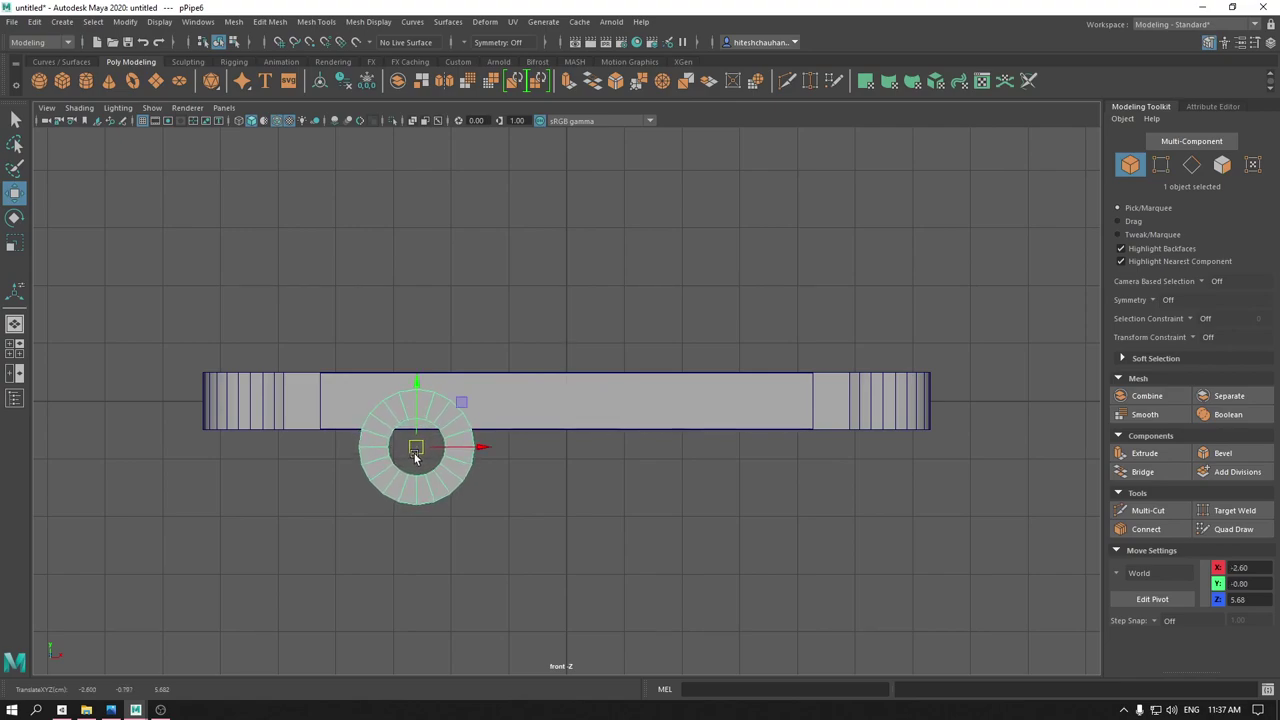
# - Set the pipe's Thickness to 0.1 and Subdivisions Height to 2, then return to perspective
pyautogui.press('t')
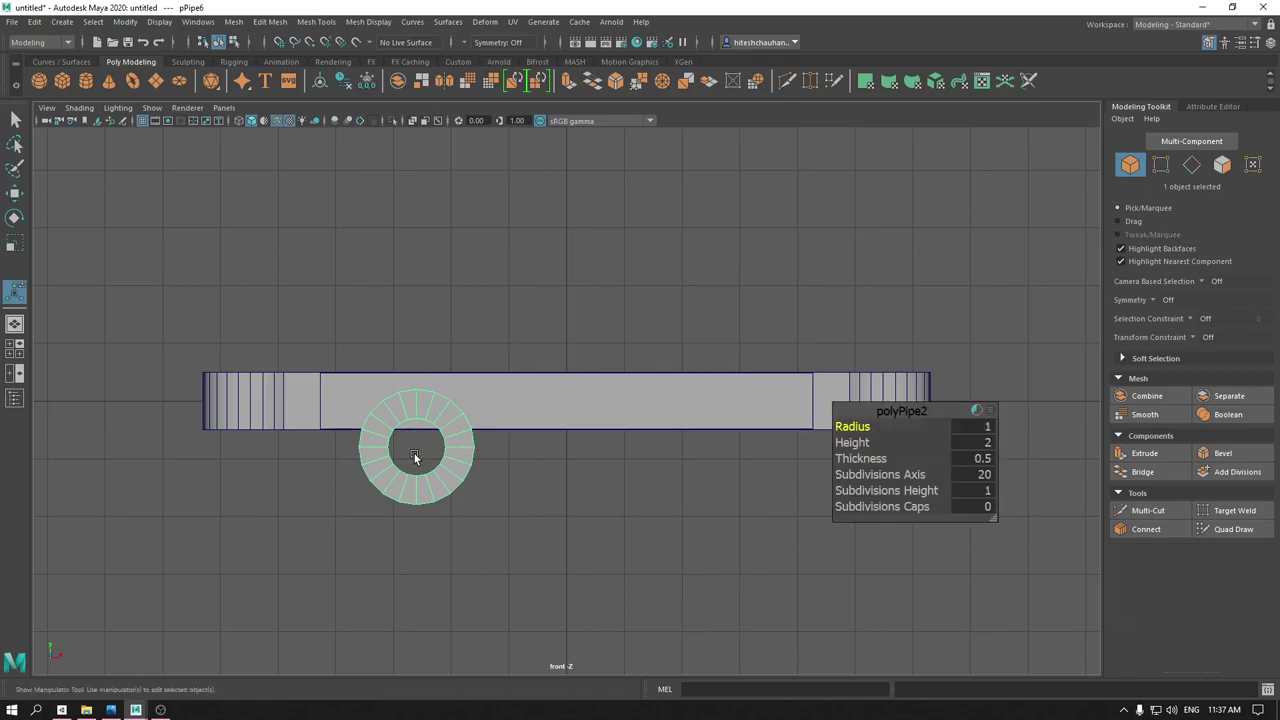
pyautogui.moveTo(851, 458); pyautogui.dragTo(830, 459)
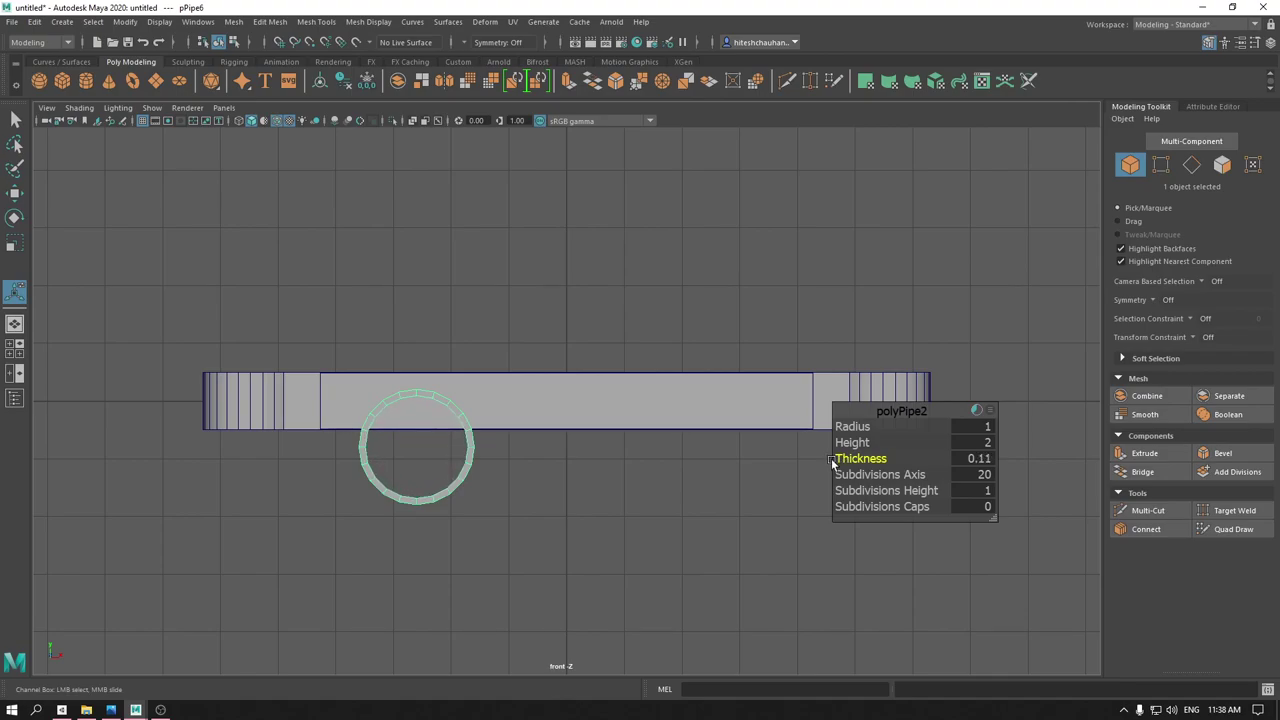
pyautogui.click(970, 459)
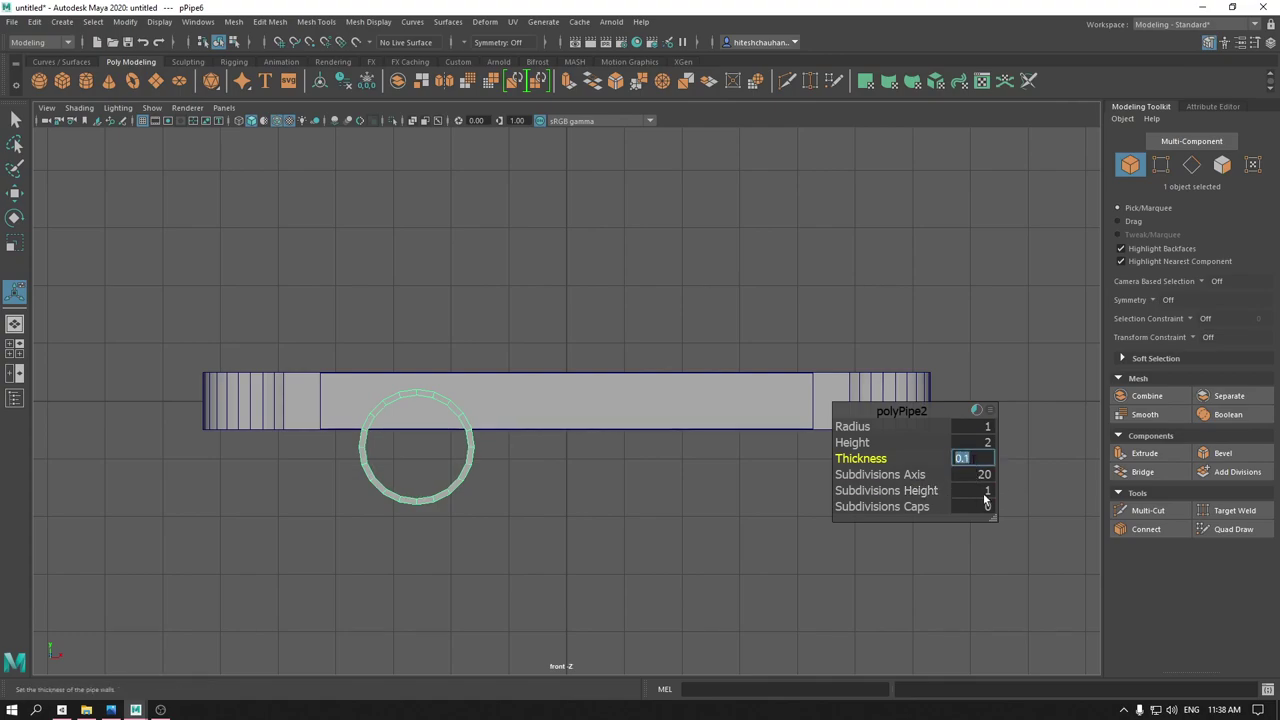
pyautogui.click(983, 491)
pyautogui.write('2')
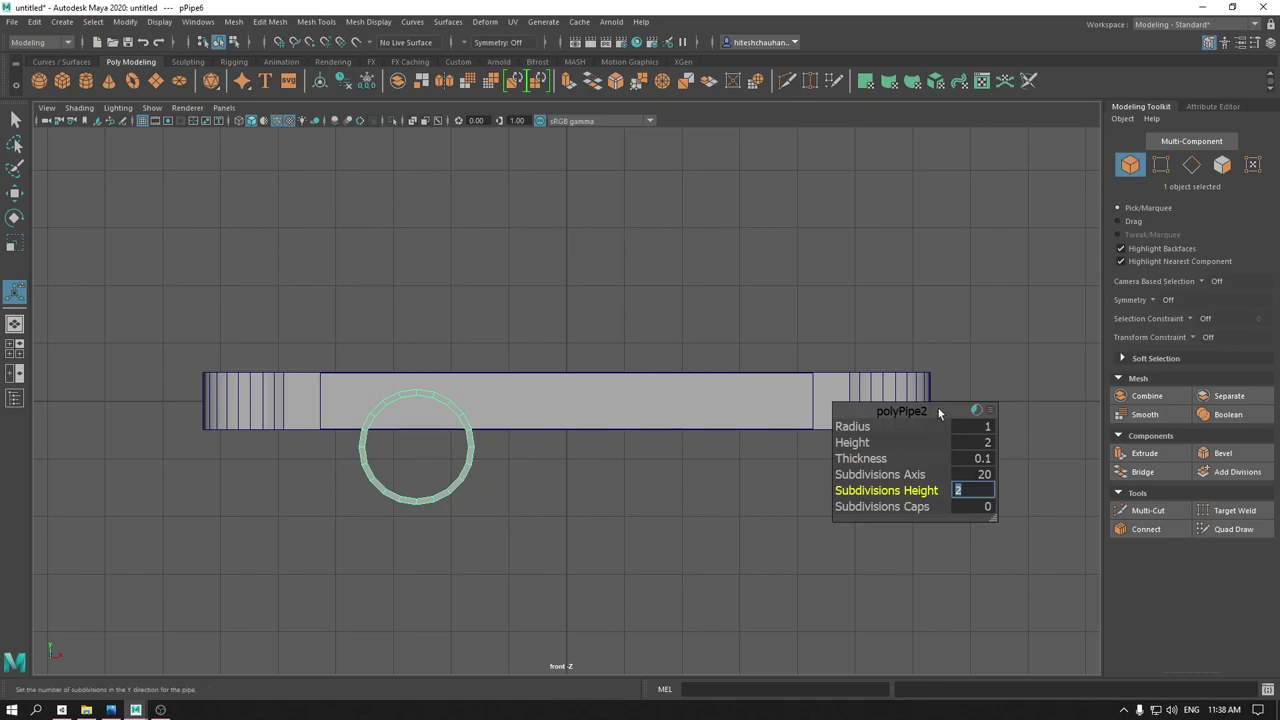
pyautogui.press('Return')
pyautogui.press('w')
pyautogui.press('space')
pyautogui.moveTo(571, 409)
pyautogui.mouseDown()
pyautogui.moveTo(553, 485)
pyautogui.moveTo(654, 504)
pyautogui.mouseUp()
pyautogui.scroll(3, 731, 484)
pyautogui.rightClick(728, 484)
# - Reselect the rim pipe and scale it narrower
pyautogui.click(729, 497)
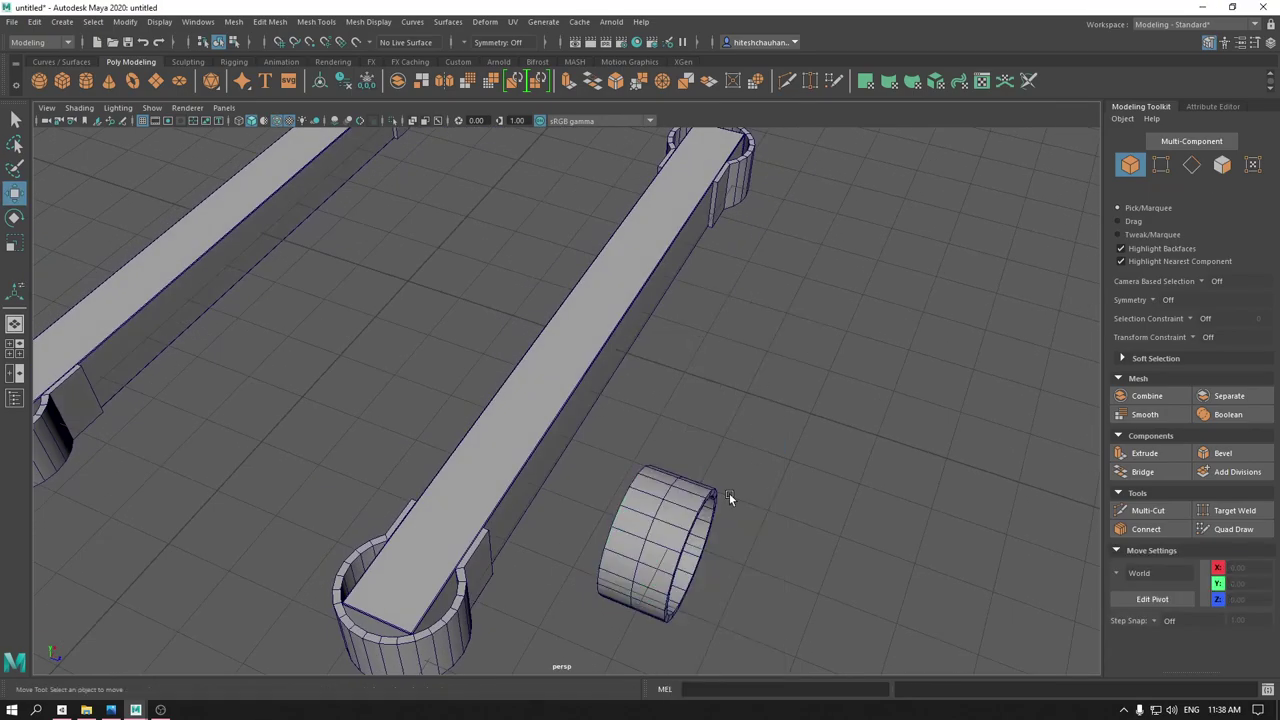
pyautogui.click(667, 522)
pyautogui.keyDown('alt'); pyautogui.moveTo(678, 582); pyautogui.dragTo(736, 575); pyautogui.keyUp('alt')
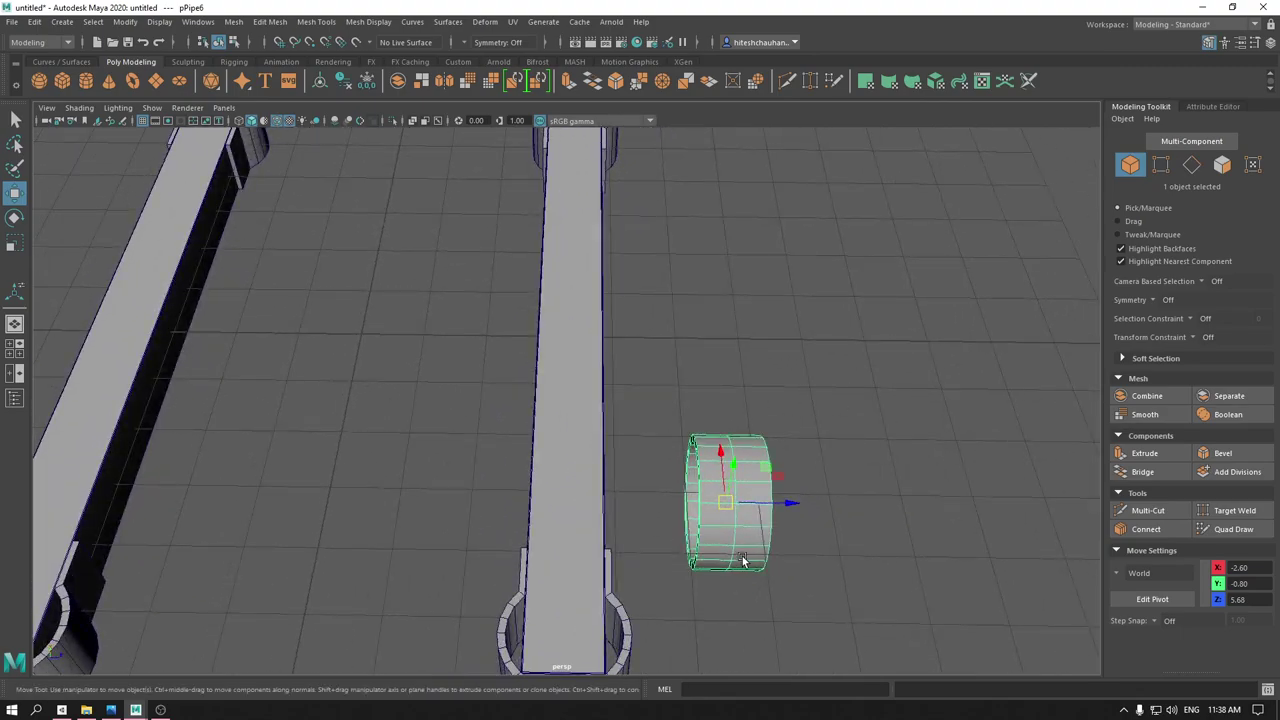
pyautogui.press('r')
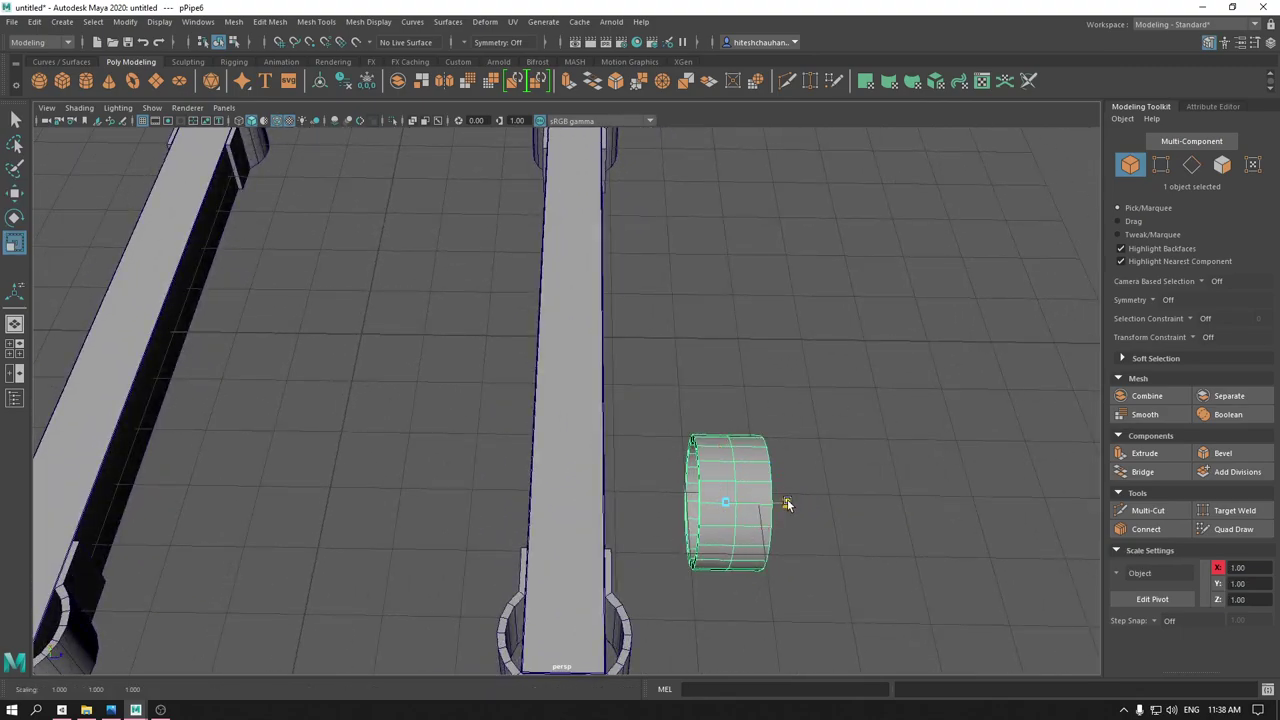
pyautogui.moveTo(786, 503); pyautogui.dragTo(773, 507)
pyautogui.press('w')
# - Select a 20-edge loop on the rim and shift it along Z from 5.68 to 5.45
pyautogui.moveTo(754, 335); pyautogui.dragTo(753, 234, button='right')
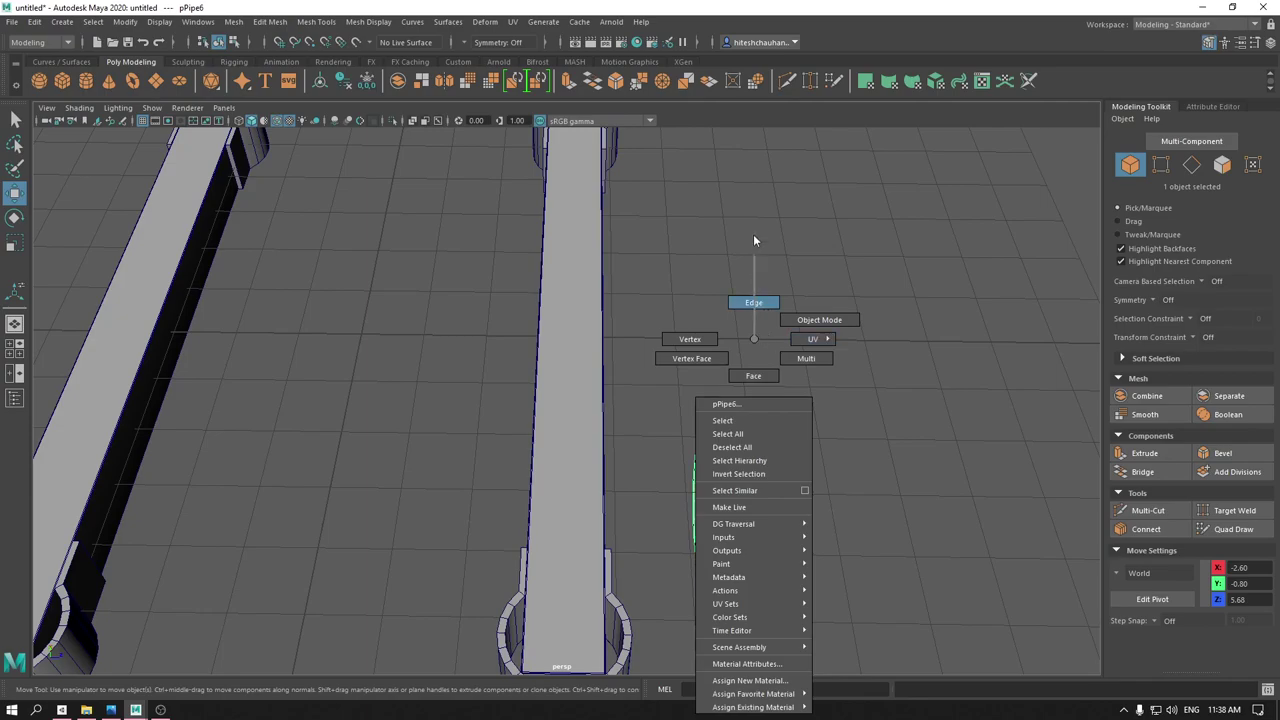
pyautogui.doubleClick(733, 490)
pyautogui.moveTo(783, 504); pyautogui.dragTo(785, 505)
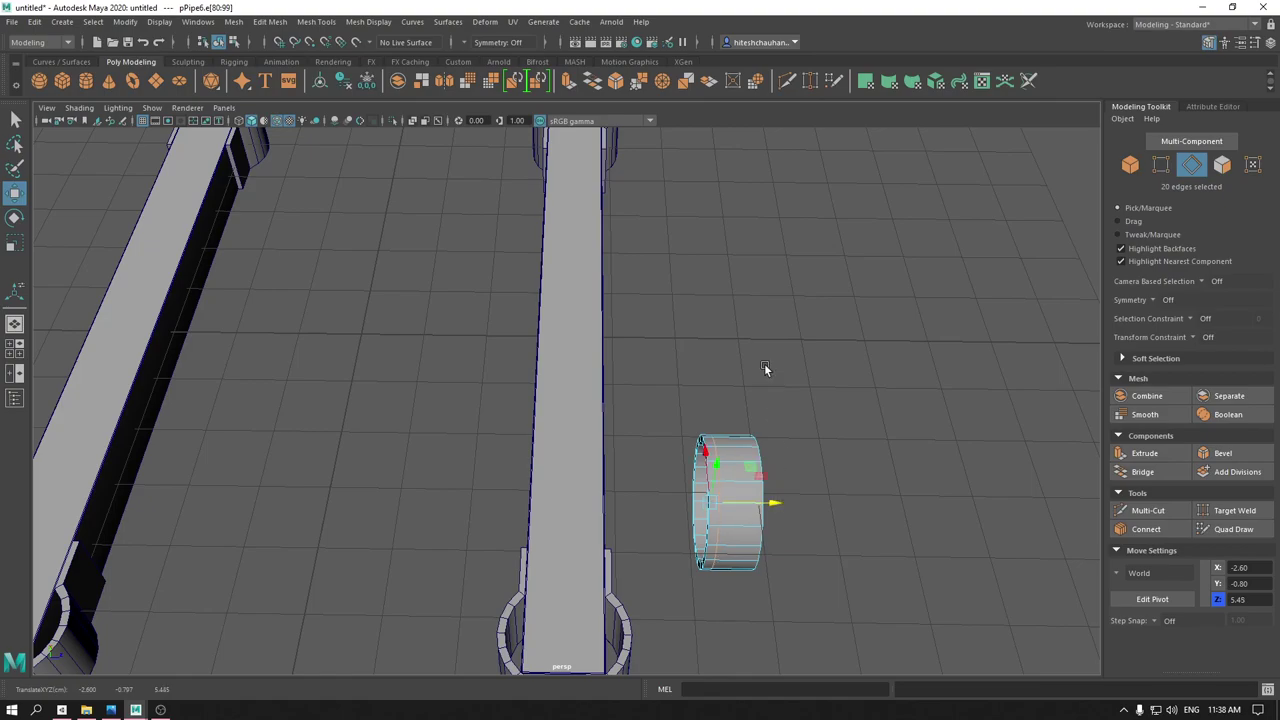
# - Extrude the rim's middle 20-face loop outward with Thickness 0.05
pyautogui.moveTo(764, 369); pyautogui.dragTo(743, 466, button='right')
pyautogui.moveTo(743, 466)
pyautogui.keyDown('alt'); pyautogui.mouseDown()
pyautogui.moveTo(714, 586)
pyautogui.moveTo(674, 466)
pyautogui.mouseUp(); pyautogui.keyUp('alt')
pyautogui.doubleClick(655, 468)
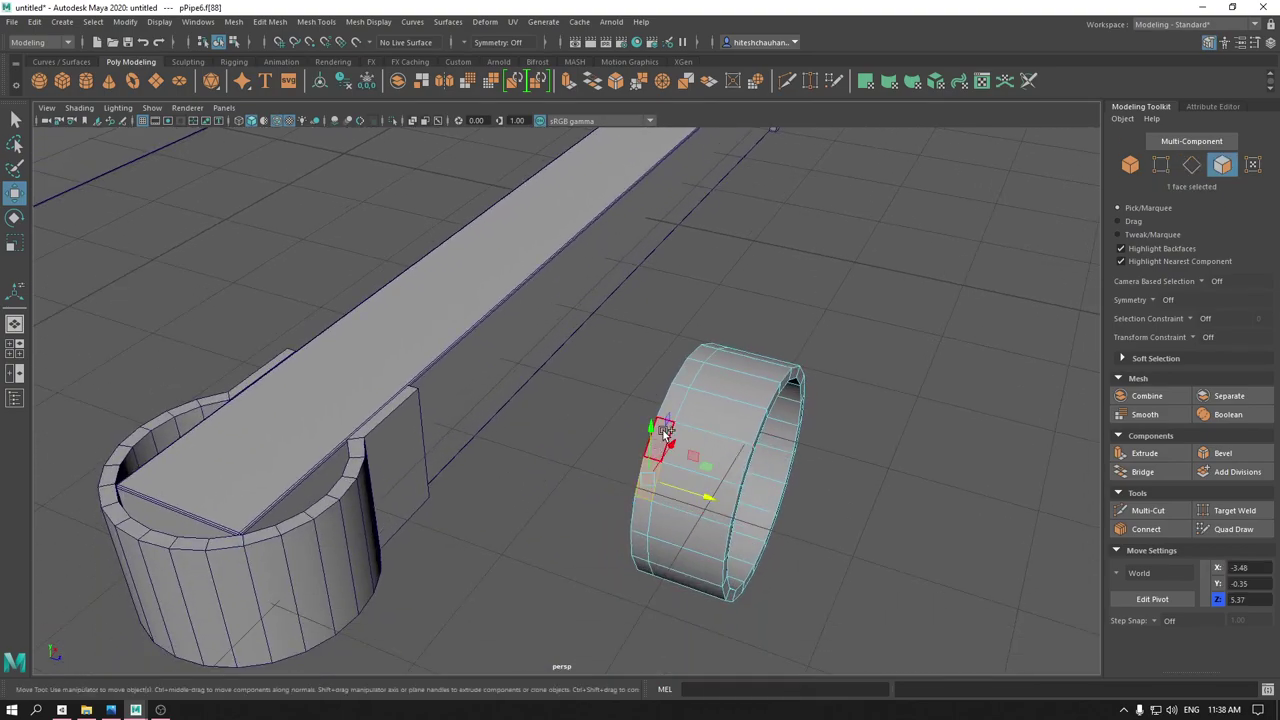
pyautogui.hotkey('ctrl', 'e')
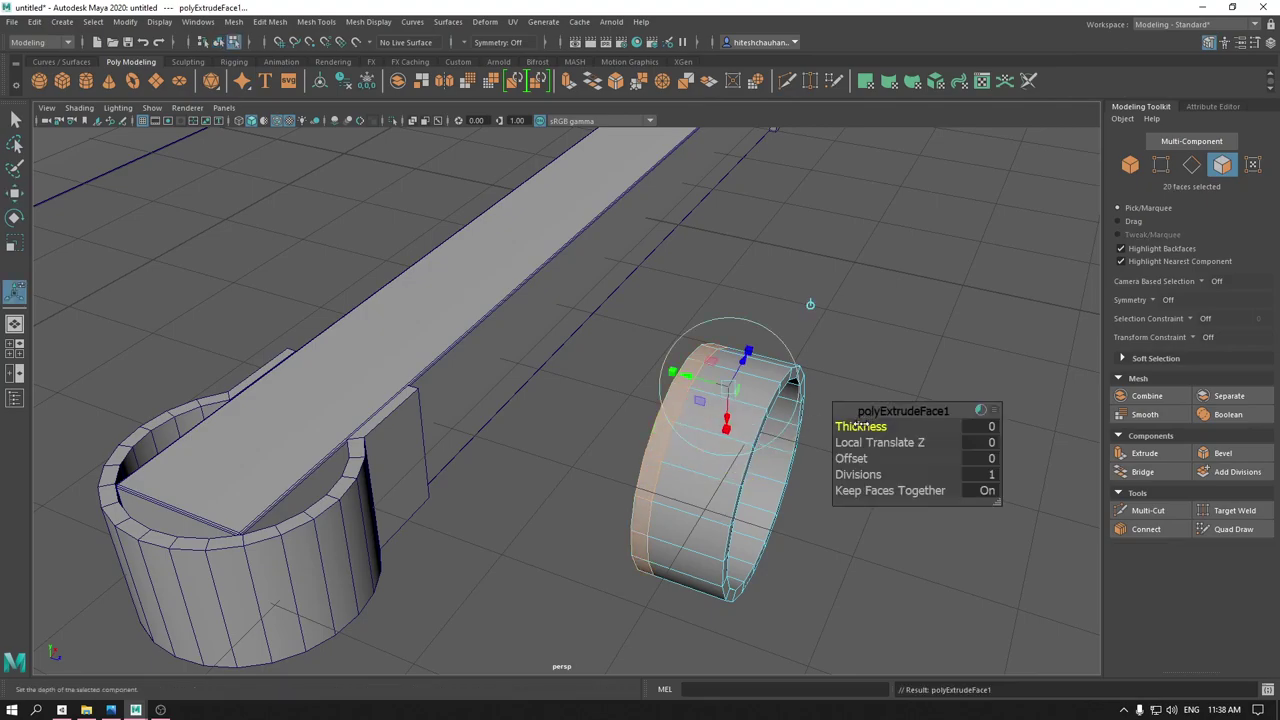
pyautogui.moveTo(860, 424)
pyautogui.mouseDown()
pyautogui.moveTo(702, 388)
pyautogui.moveTo(681, 455)
pyautogui.moveTo(798, 465)
pyautogui.moveTo(640, 420)
pyautogui.mouseUp()
pyautogui.press('w')
# - Bevel the band's three edge loops at Fraction 0.25 with 2 segments, then return to Object Mode
pyautogui.moveTo(608, 375); pyautogui.dragTo(633, 352, button='right')
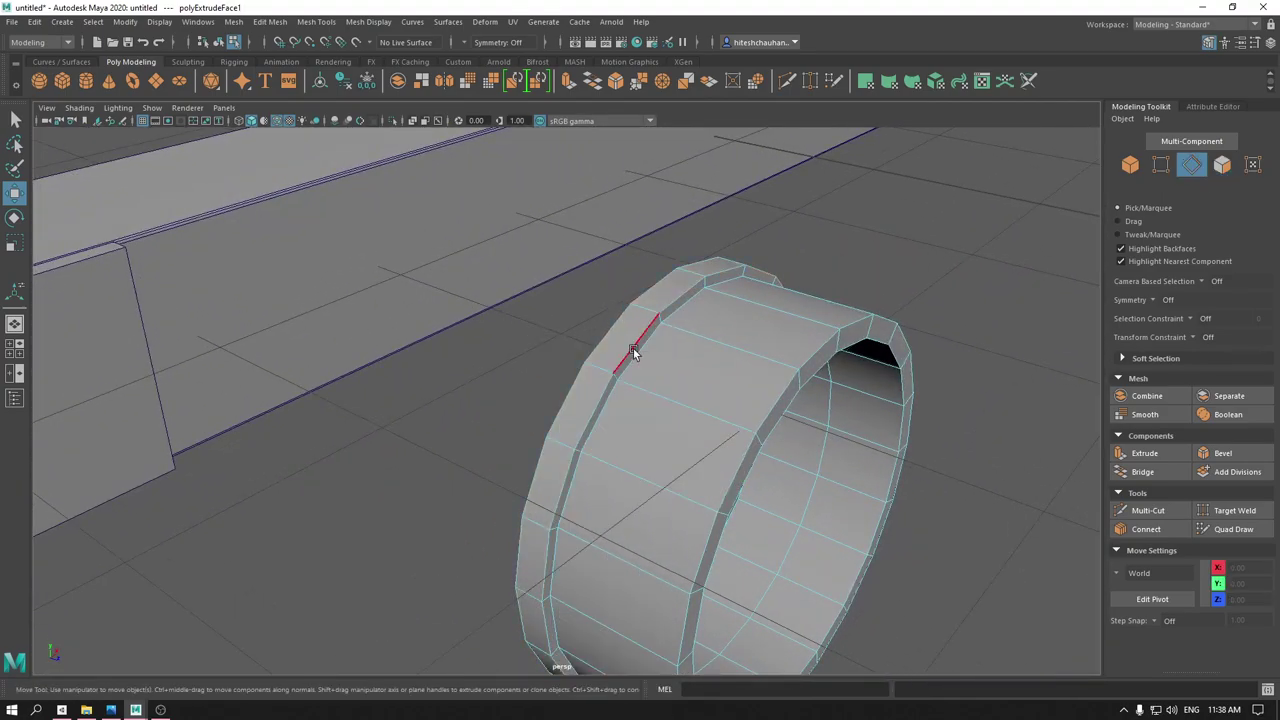
pyautogui.doubleClick(629, 351)
pyautogui.keyDown('shift'); pyautogui.doubleClick(638, 381); pyautogui.keyUp('shift')
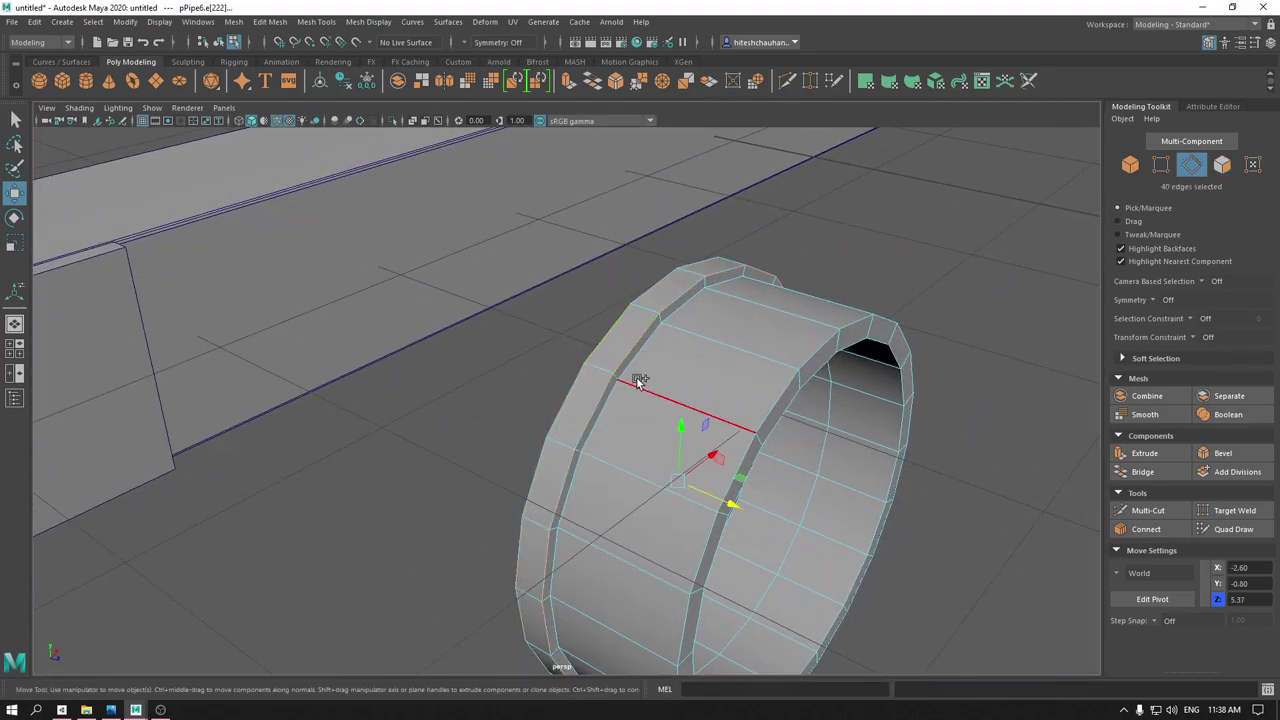
pyautogui.keyDown('shift'); pyautogui.doubleClick(757, 392); pyautogui.keyUp('shift')
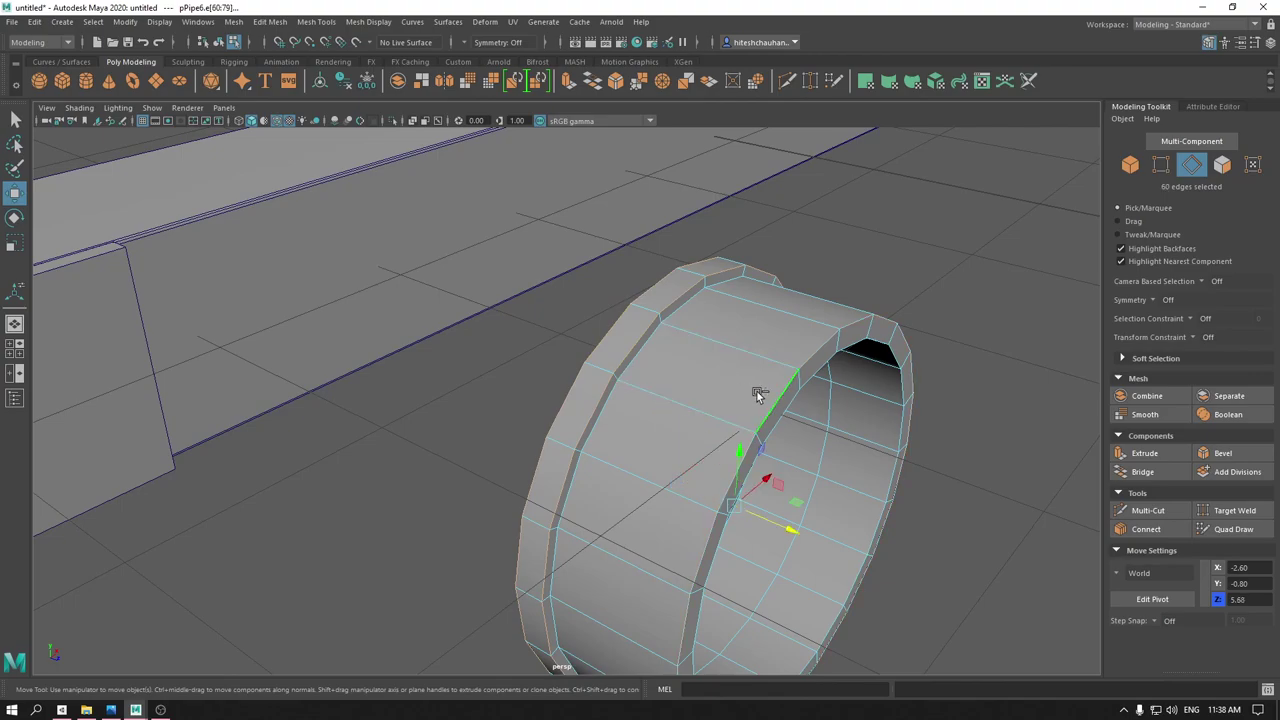
pyautogui.keyDown('shift'); pyautogui.moveTo(714, 365); pyautogui.dragTo(757, 367, button='right'); pyautogui.keyUp('shift')
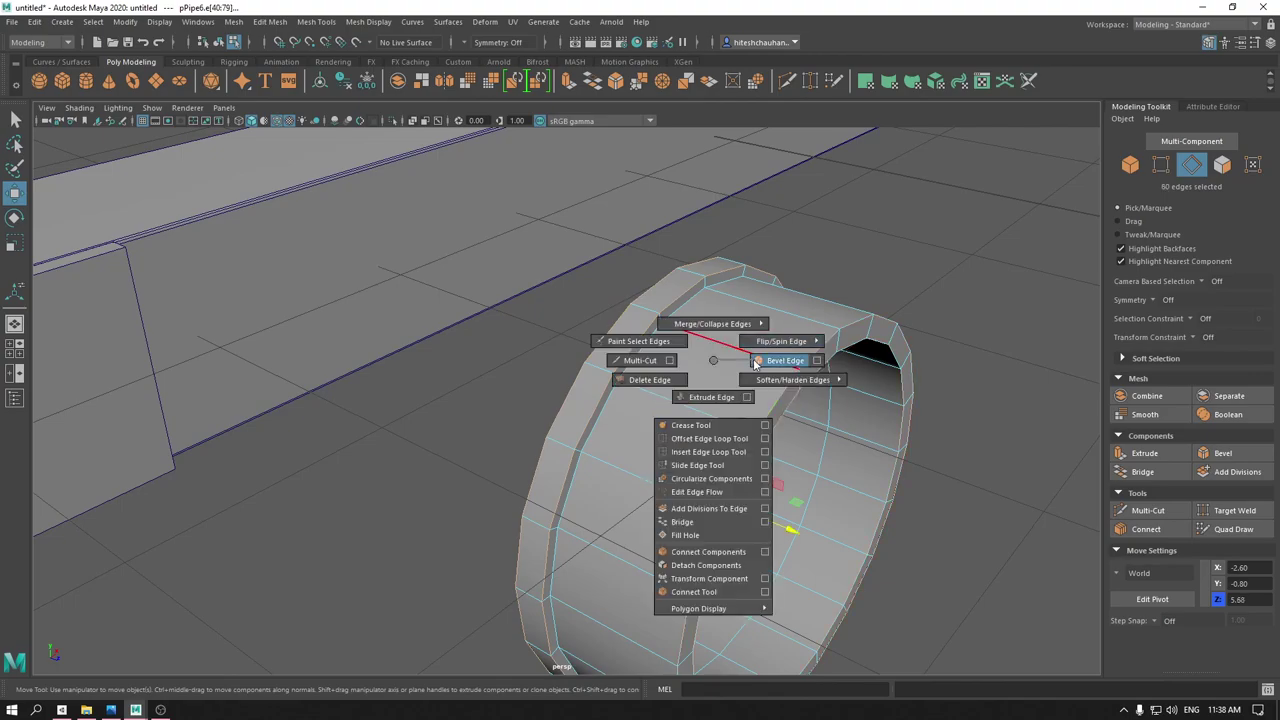
pyautogui.moveTo(857, 427)
pyautogui.mouseDown(button='middle')
pyautogui.moveTo(845, 428)
pyautogui.moveTo(897, 443)
pyautogui.moveTo(840, 427)
pyautogui.mouseUp(button='middle')
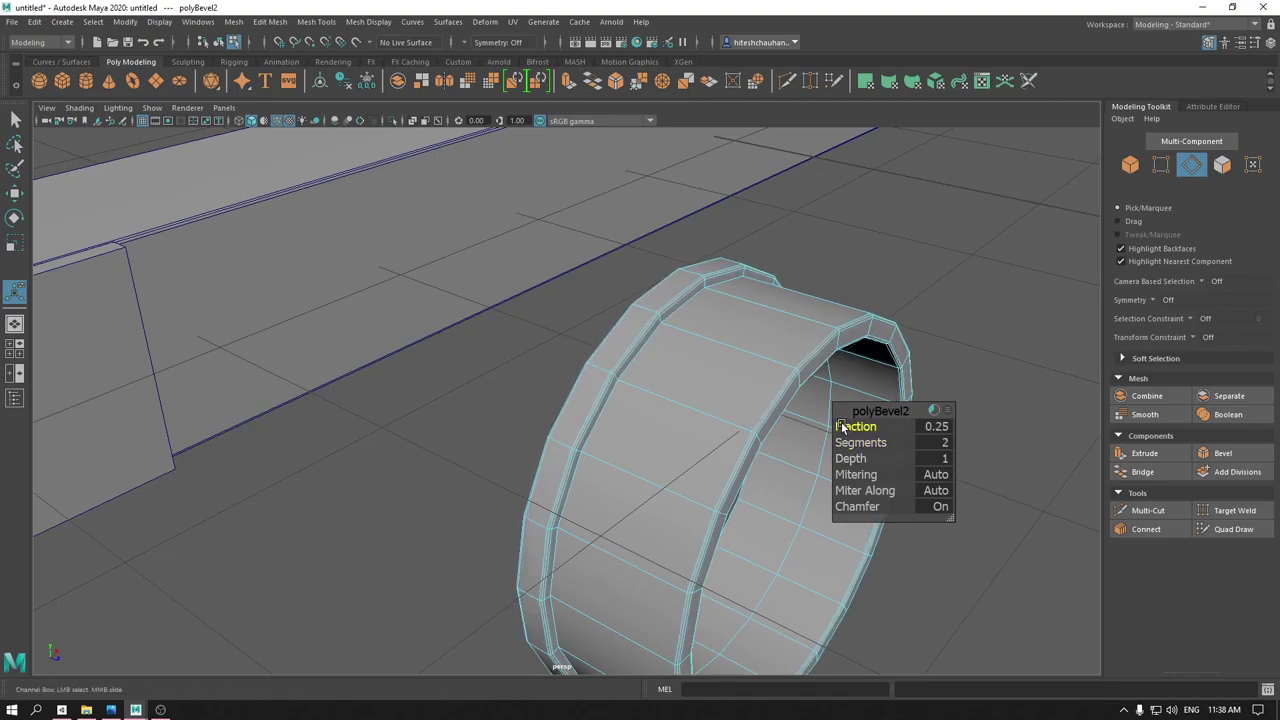
pyautogui.moveTo(704, 365); pyautogui.dragTo(790, 305, button='right')
pyautogui.press('w')
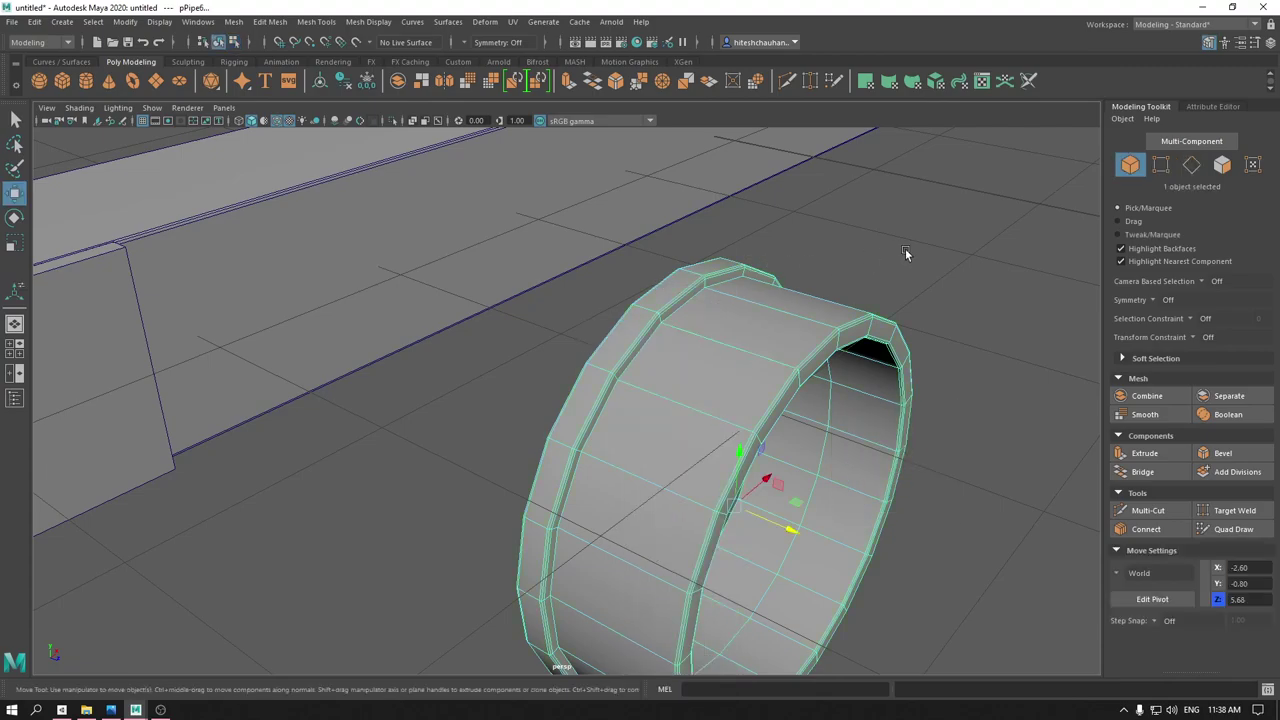
pyautogui.scroll(-5, 905, 248)
pyautogui.scroll(1, 727, 307)
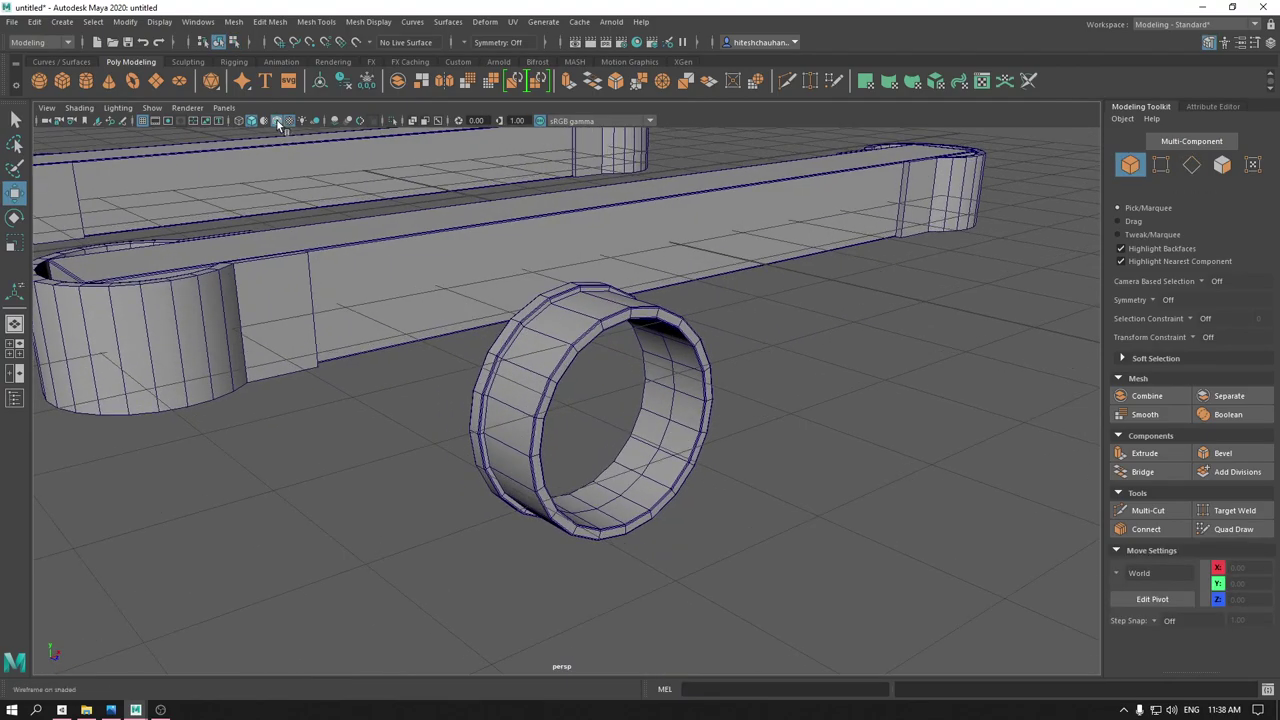
# - Turn off Wireframe on Shaded and select the rim
pyautogui.click(278, 120)
pyautogui.keyDown('alt'); pyautogui.moveTo(497, 293); pyautogui.dragTo(374, 290); pyautogui.keyUp('alt')
pyautogui.click(374, 290)
pyautogui.keyDown('alt'); pyautogui.moveTo(420, 347); pyautogui.dragTo(372, 273); pyautogui.keyUp('alt')
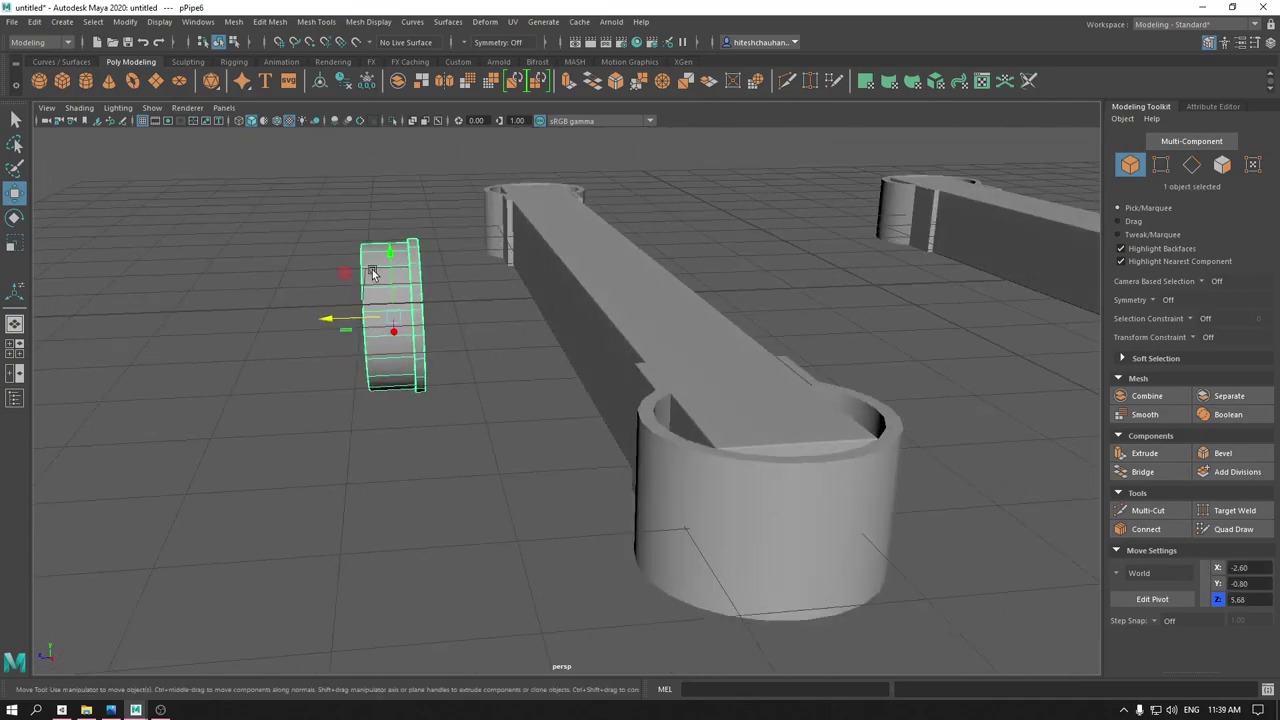
pyautogui.scroll(3, 372, 273)
# - Convert an edge loop to the full 320-edge ring and apply Soften Edge
pyautogui.press('F10')
pyautogui.doubleClick(281, 237)
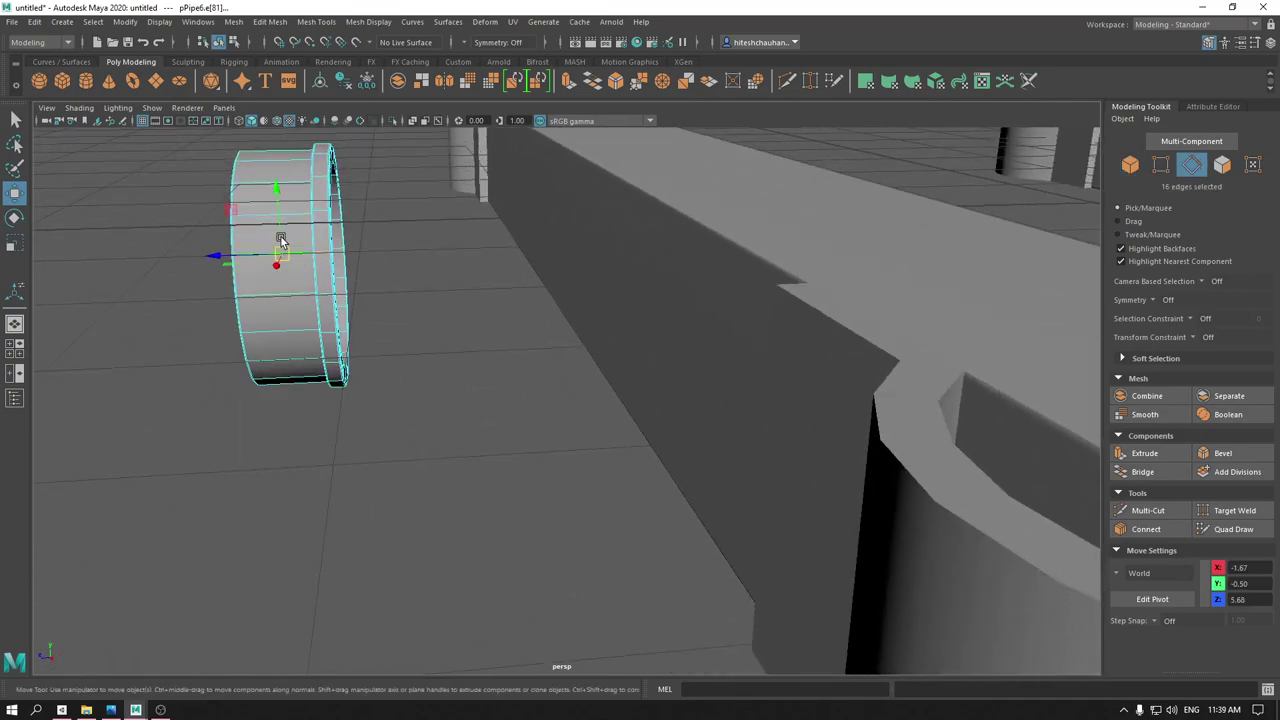
pyautogui.keyDown('shift'); pyautogui.moveTo(190, 218); pyautogui.dragTo(280, 245, button='right'); pyautogui.keyUp('shift')
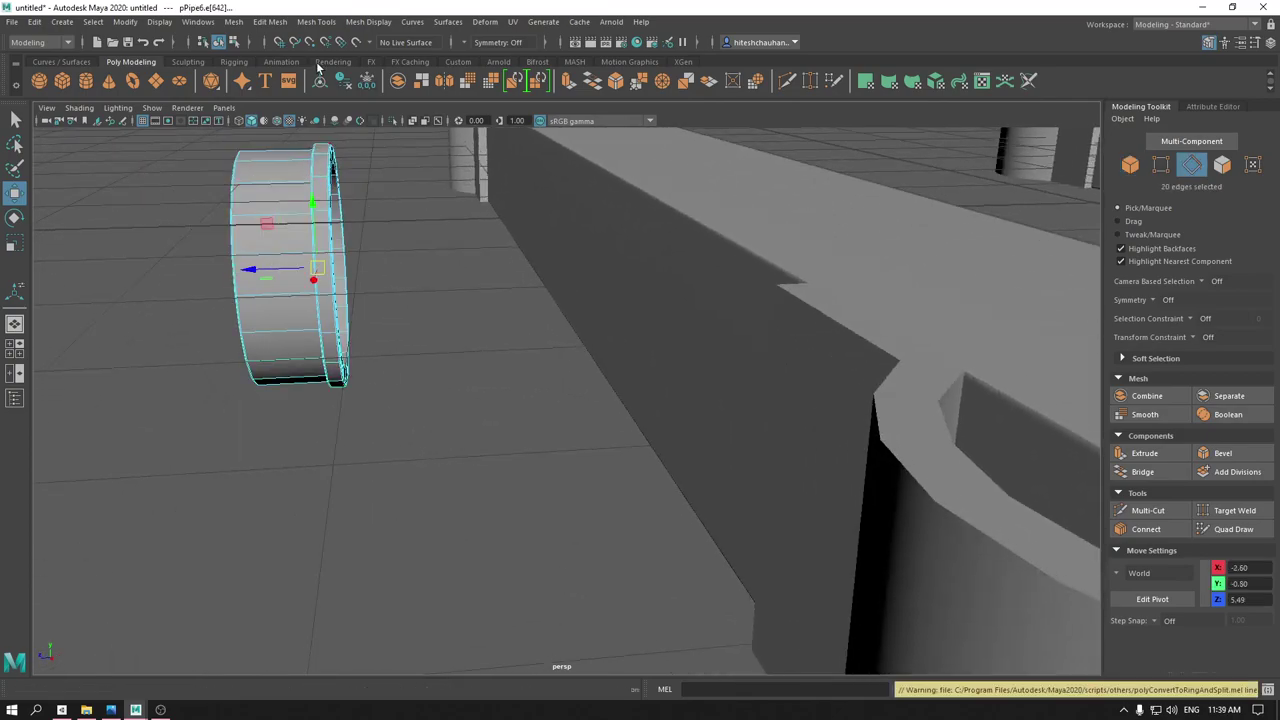
pyautogui.hotkey('ctrl', 'z')
pyautogui.keyDown('shift'); pyautogui.rightClick(245, 219); pyautogui.keyUp('shift')
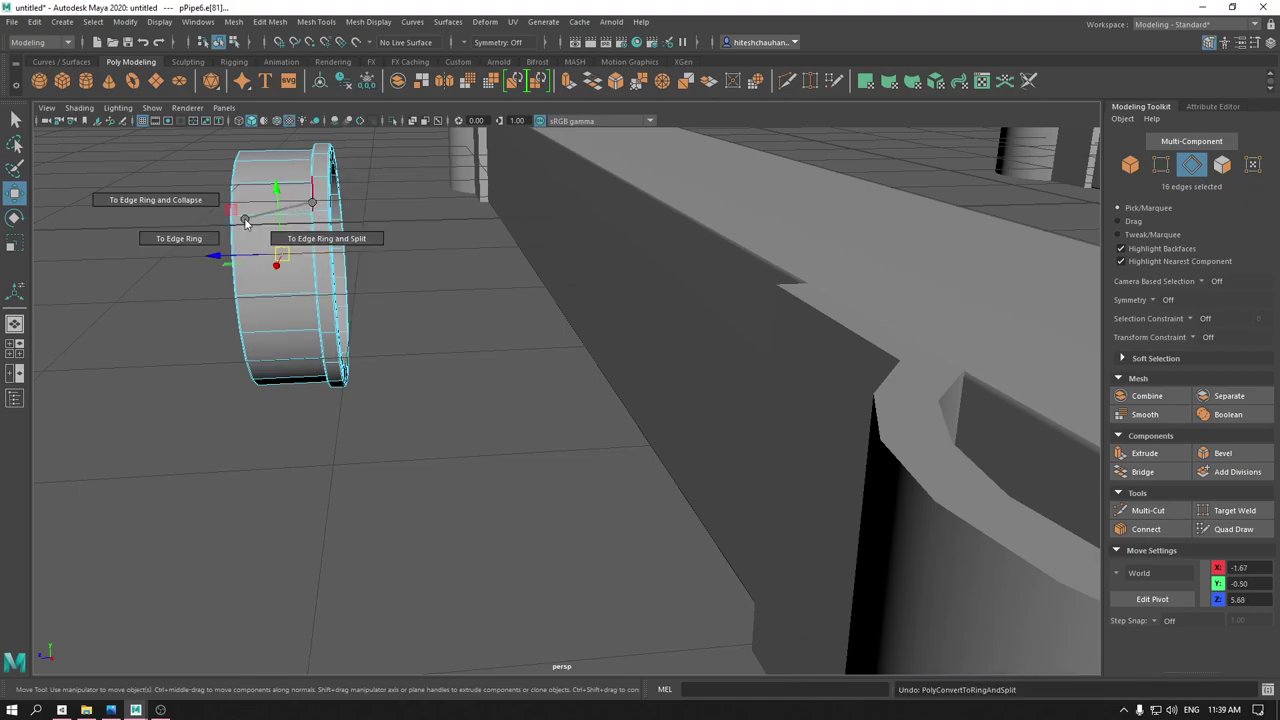
pyautogui.click(228, 228)
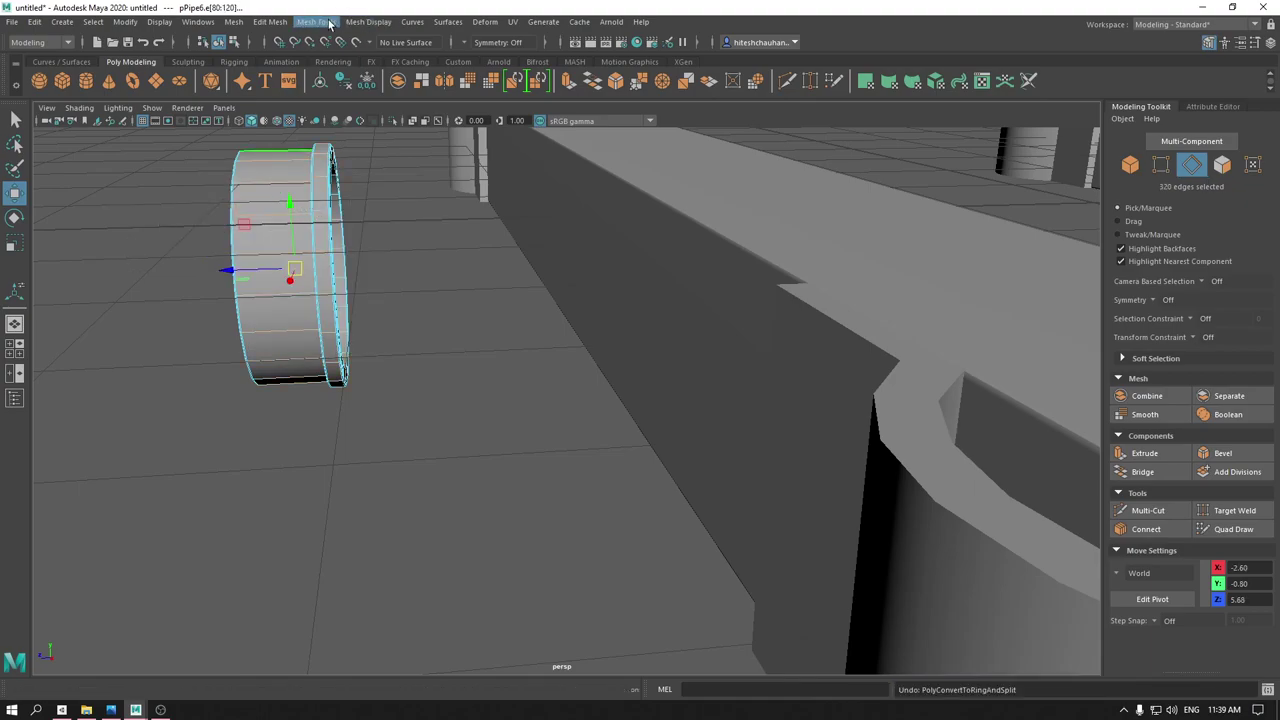
pyautogui.click(368, 21)
pyautogui.click(396, 142)
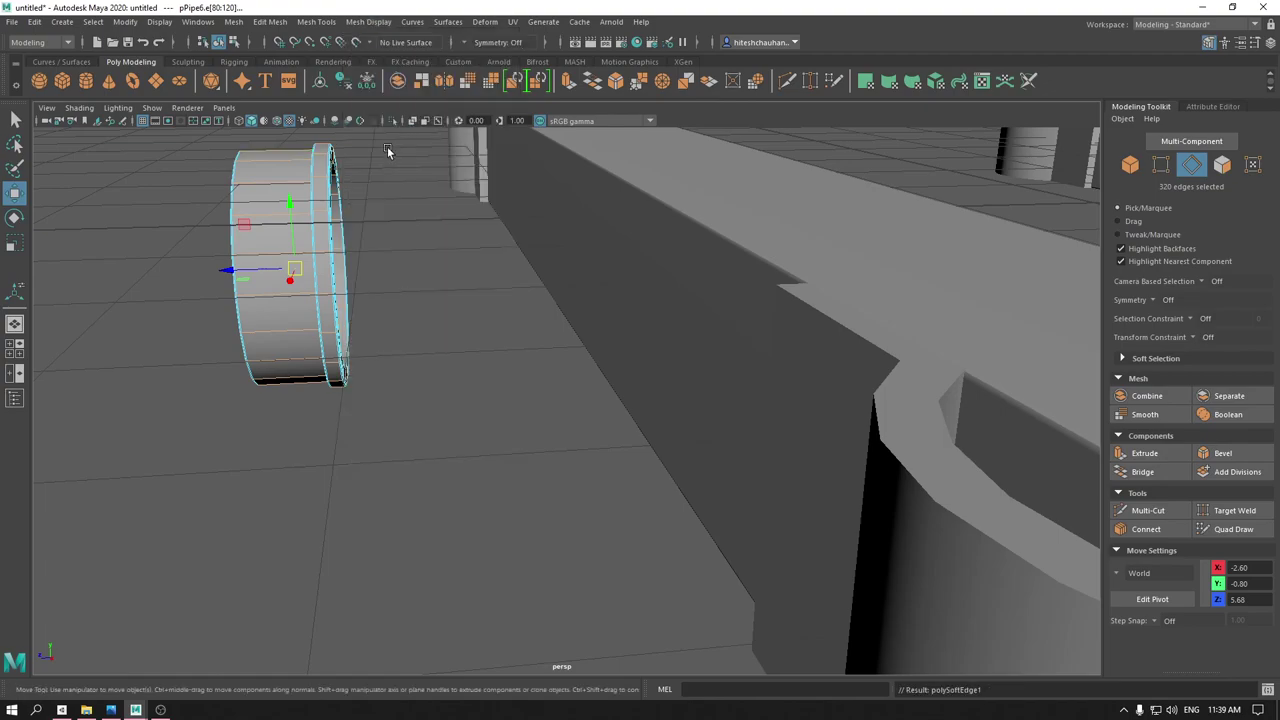
# - Return to Object Mode, orbit out to inspect the smoothed rim beside both bars, and reselect it
pyautogui.moveTo(370, 200); pyautogui.dragTo(414, 157, button='right')
pyautogui.keyDown('alt'); pyautogui.moveTo(406, 199); pyautogui.dragTo(549, 272); pyautogui.keyUp('alt')
pyautogui.scroll(-3, 575, 300)
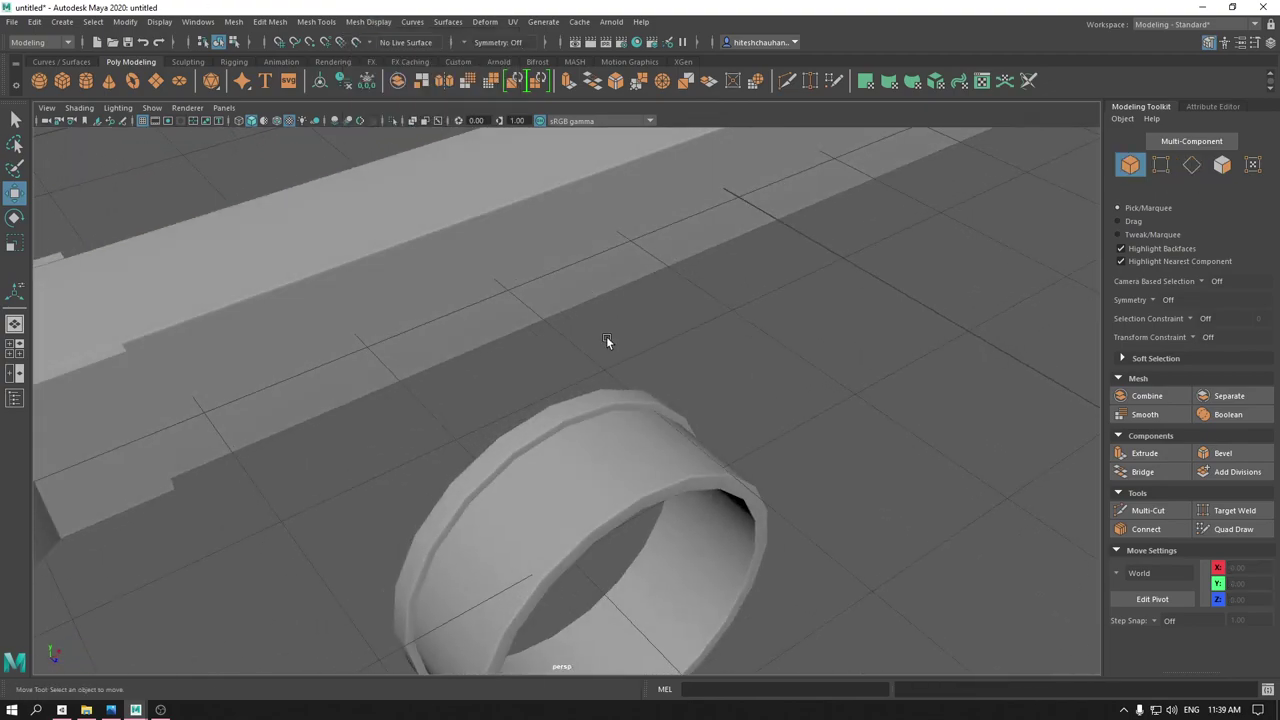
pyautogui.scroll(-2, 620, 336)
pyautogui.scroll(-2, 680, 320)
pyautogui.scroll(-2, 680, 220)
pyautogui.moveTo(664, 138)
pyautogui.keyDown('alt'); pyautogui.mouseDown()
pyautogui.moveTo(711, 303)
pyautogui.moveTo(570, 274)
pyautogui.moveTo(492, 395)
pyautogui.moveTo(560, 400)
pyautogui.moveTo(616, 364)
pyautogui.moveTo(734, 426)
pyautogui.moveTo(829, 434)
pyautogui.moveTo(774, 404)
pyautogui.mouseUp(); pyautogui.keyUp('alt')
pyautogui.click(503, 435)
# - In top view, move the rim along Z to sit beside the bar's end at about Z 4.28
pyautogui.press('space')
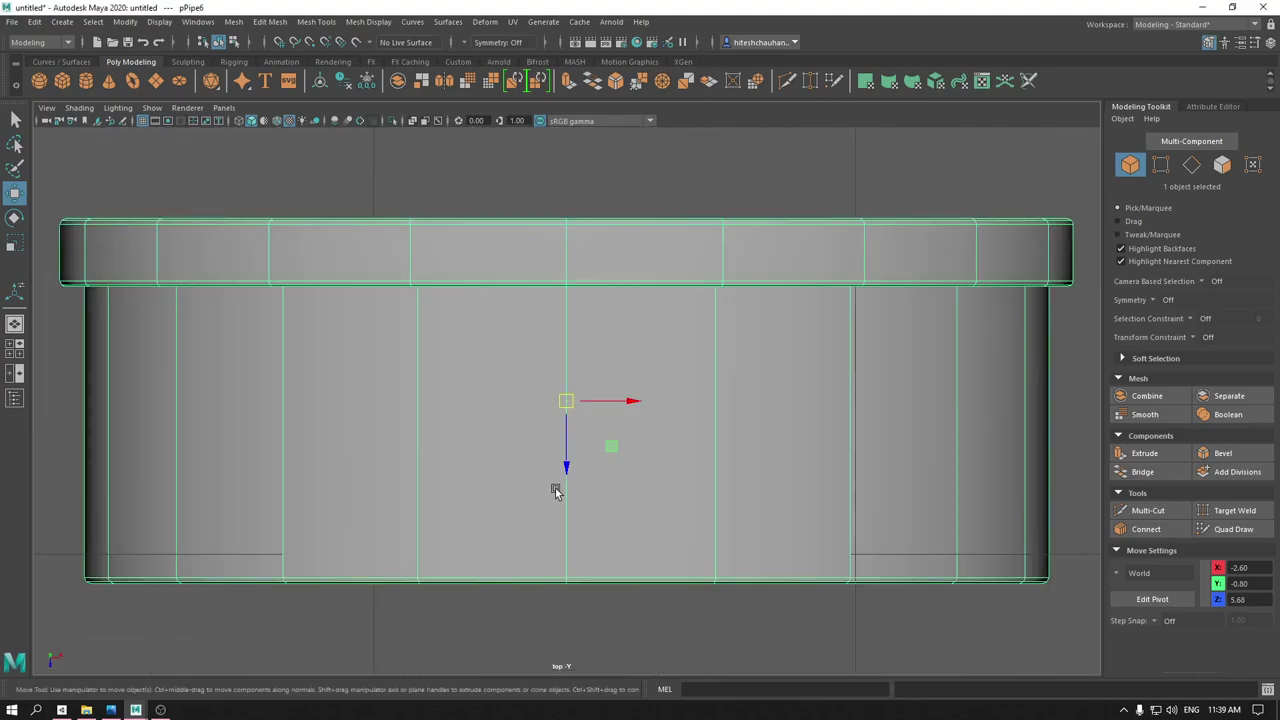
pyautogui.scroll(-5, 556, 491)
pyautogui.keyDown('alt'); pyautogui.moveTo(571, 423); pyautogui.dragTo(615, 577, button='middle'); pyautogui.keyUp('alt')
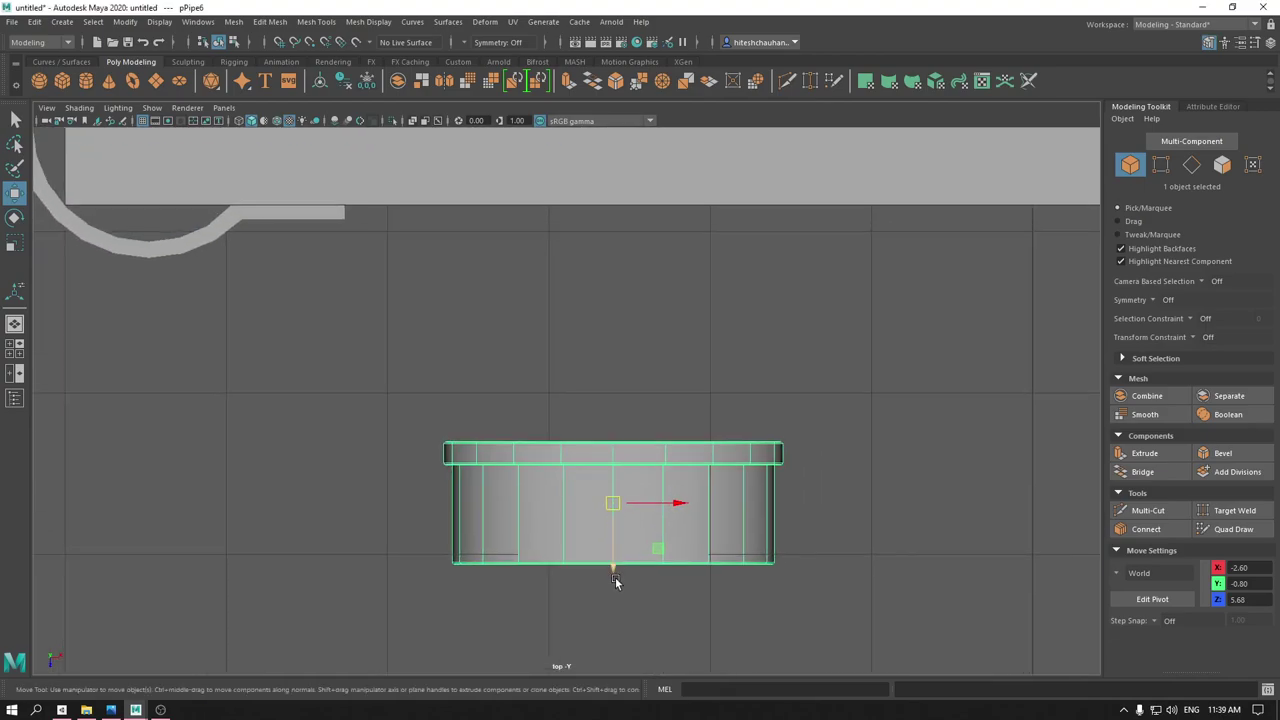
pyautogui.moveTo(615, 577); pyautogui.dragTo(587, 332)
pyautogui.scroll(-3, 594, 358)
pyautogui.scroll(5, 648, 610)
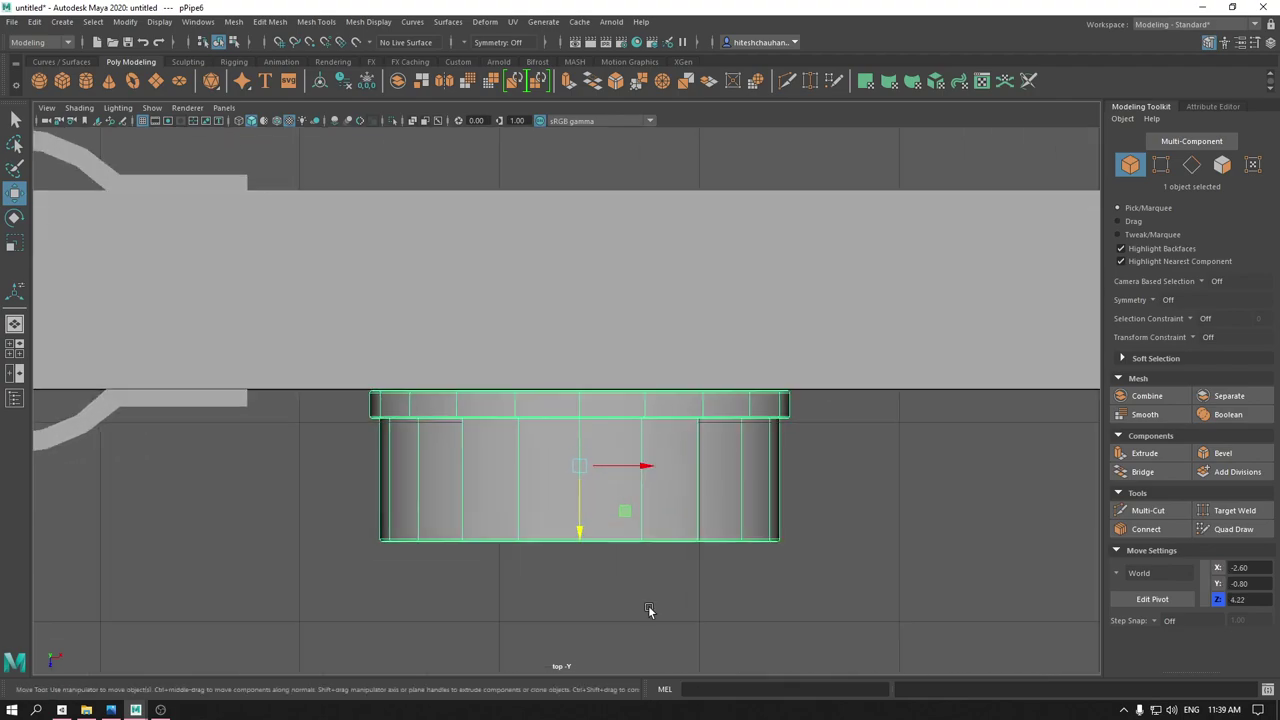
pyautogui.moveTo(568, 524); pyautogui.dragTo(581, 542)
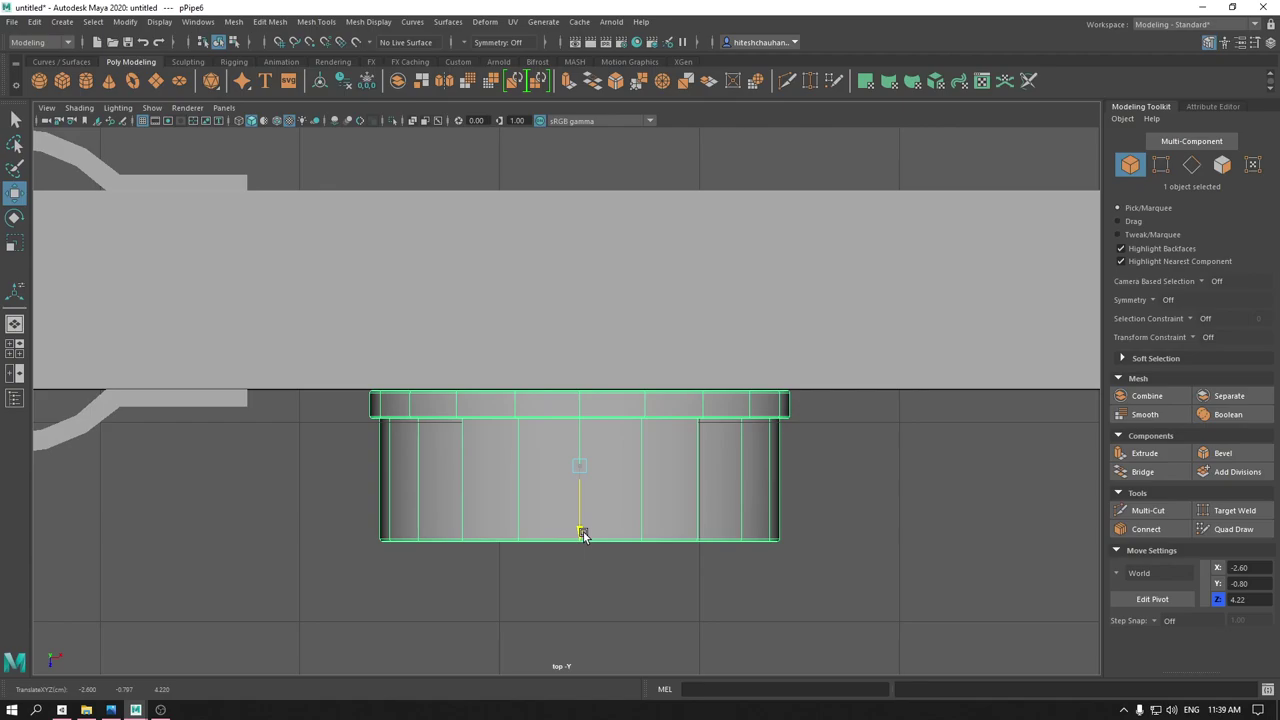
pyautogui.moveTo(584, 535); pyautogui.dragTo(657, 511)
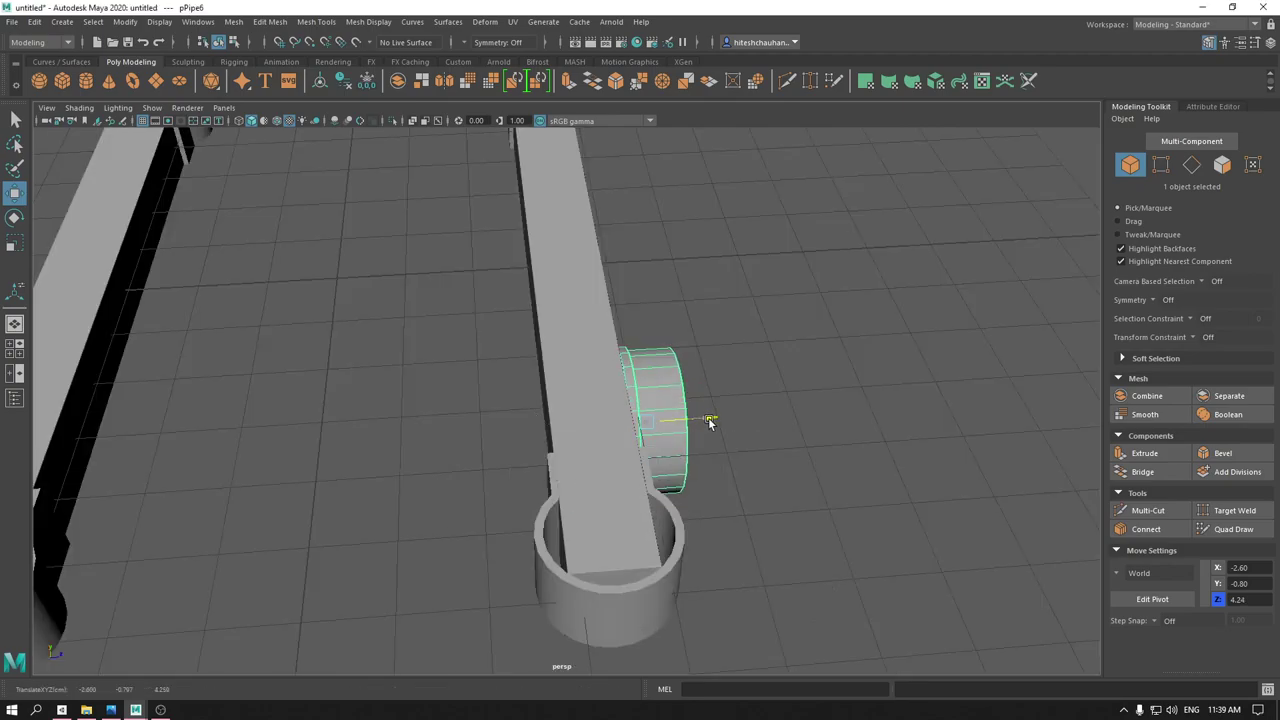
# - Orbit to a wider angle to check the rim's placement
pyautogui.moveTo(707, 424)
pyautogui.keyDown('alt'); pyautogui.mouseDown()
pyautogui.moveTo(566, 521)
pyautogui.moveTo(636, 533)
pyautogui.mouseUp(); pyautogui.keyUp('alt')
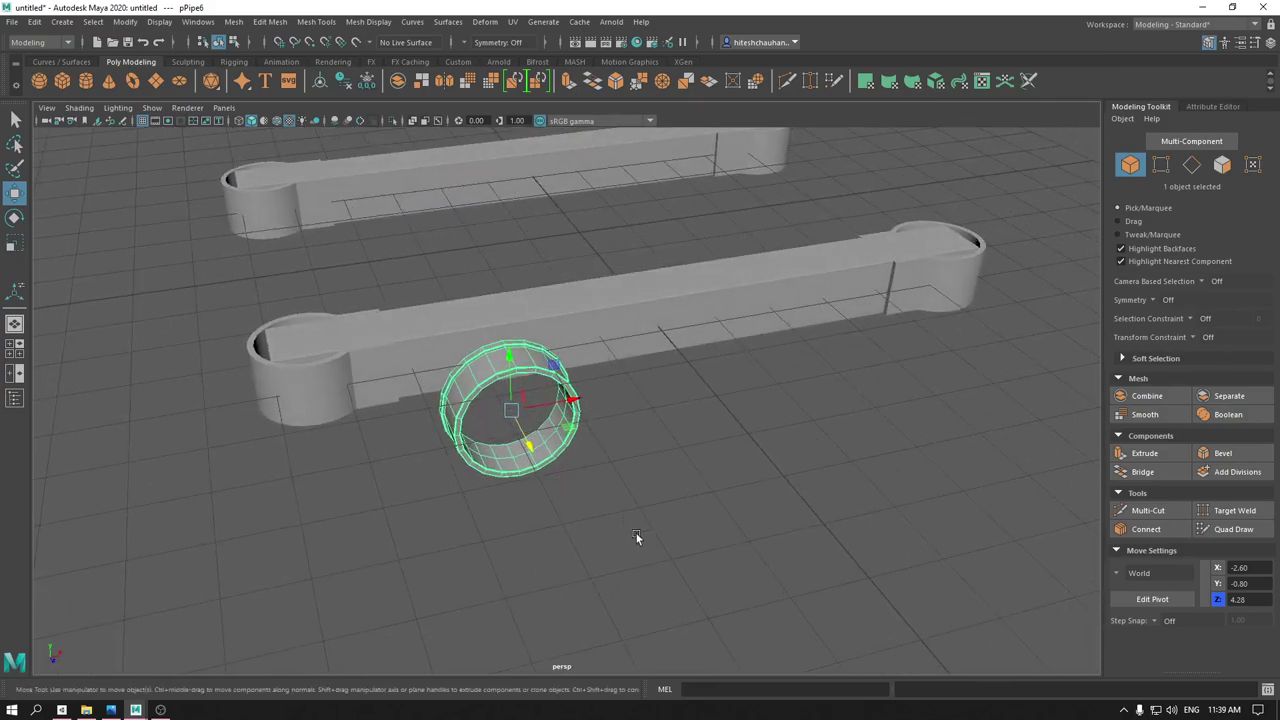
pyautogui.click(642, 598)
pyautogui.moveTo(642, 598)
pyautogui.keyDown('alt'); pyautogui.mouseDown()
pyautogui.moveTo(624, 537)
pyautogui.moveTo(638, 559)
pyautogui.moveTo(644, 496)
pyautogui.moveTo(628, 535)
pyautogui.mouseUp(); pyautogui.keyUp('alt')
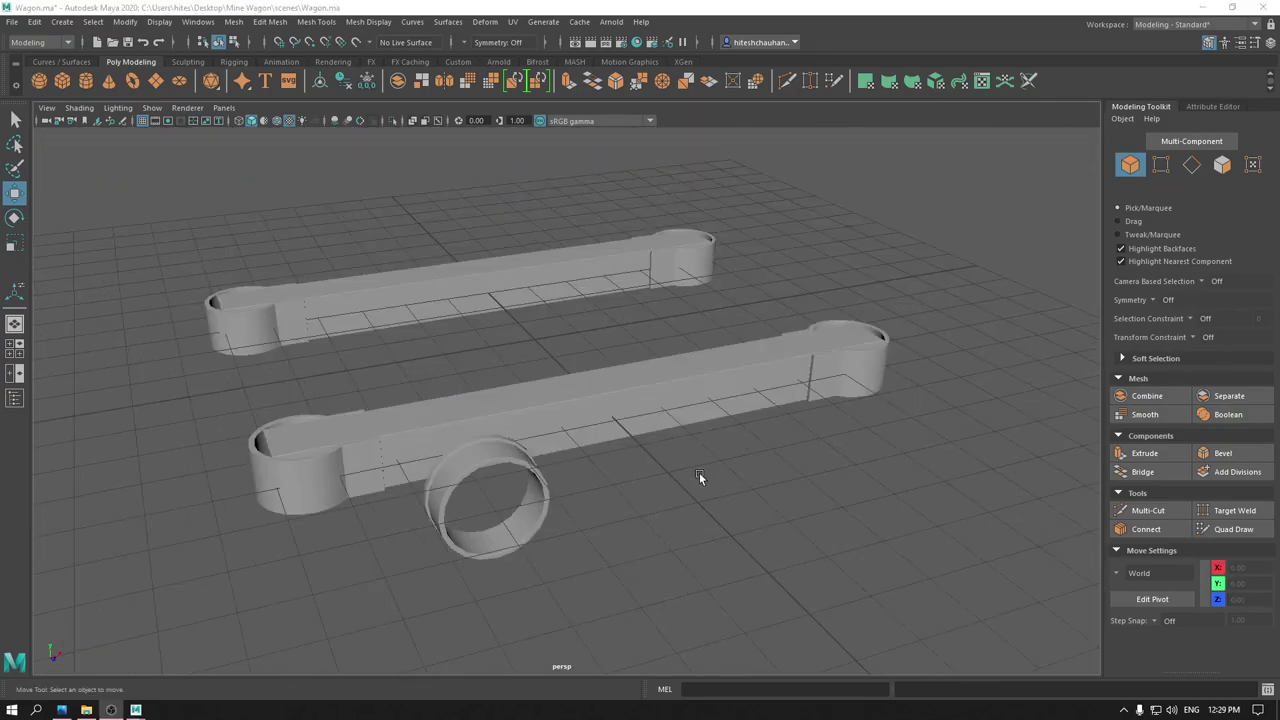
pyautogui.click(548, 525)
pyautogui.click(630, 528)
# - Create a polygon cylinder and rotate it onto its side
pyautogui.keyDown('shift'); pyautogui.moveTo(689, 452); pyautogui.dragTo(622, 432, button='right'); pyautogui.keyUp('shift')
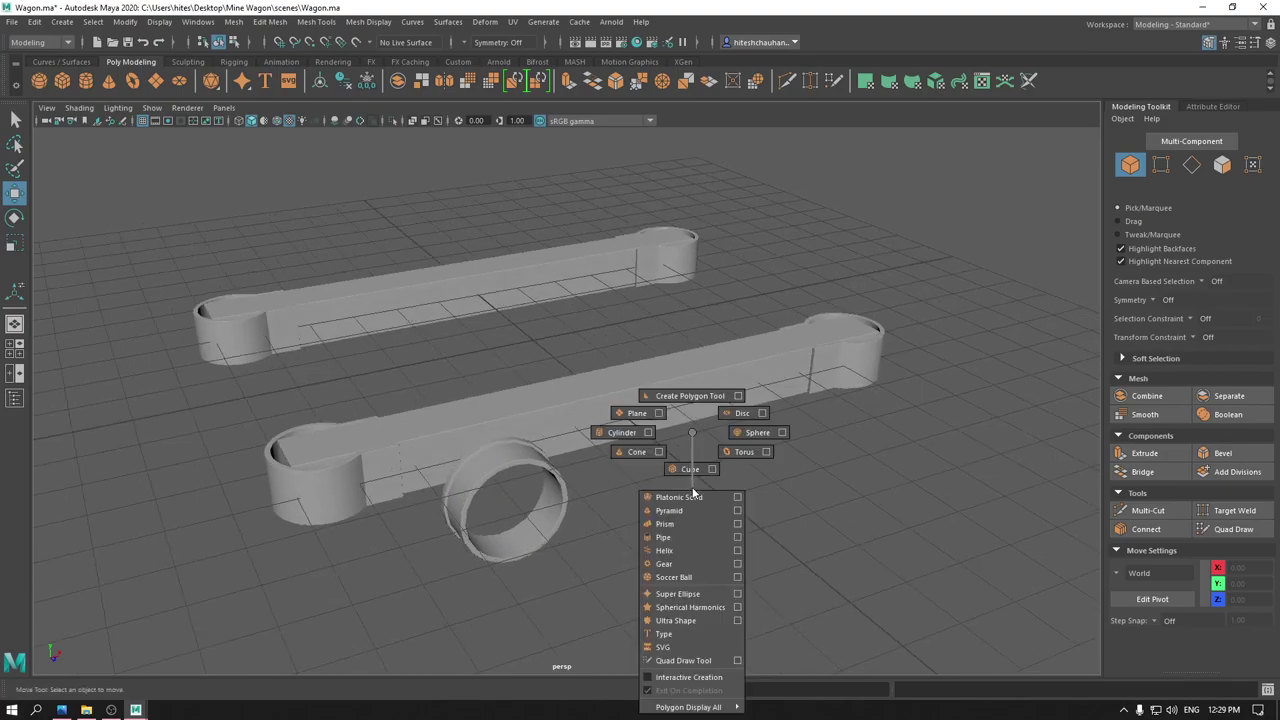
pyautogui.moveTo(622, 432)
pyautogui.keyDown('alt'); pyautogui.mouseDown()
pyautogui.moveTo(641, 488)
pyautogui.moveTo(580, 389)
pyautogui.mouseUp(); pyautogui.keyUp('alt')
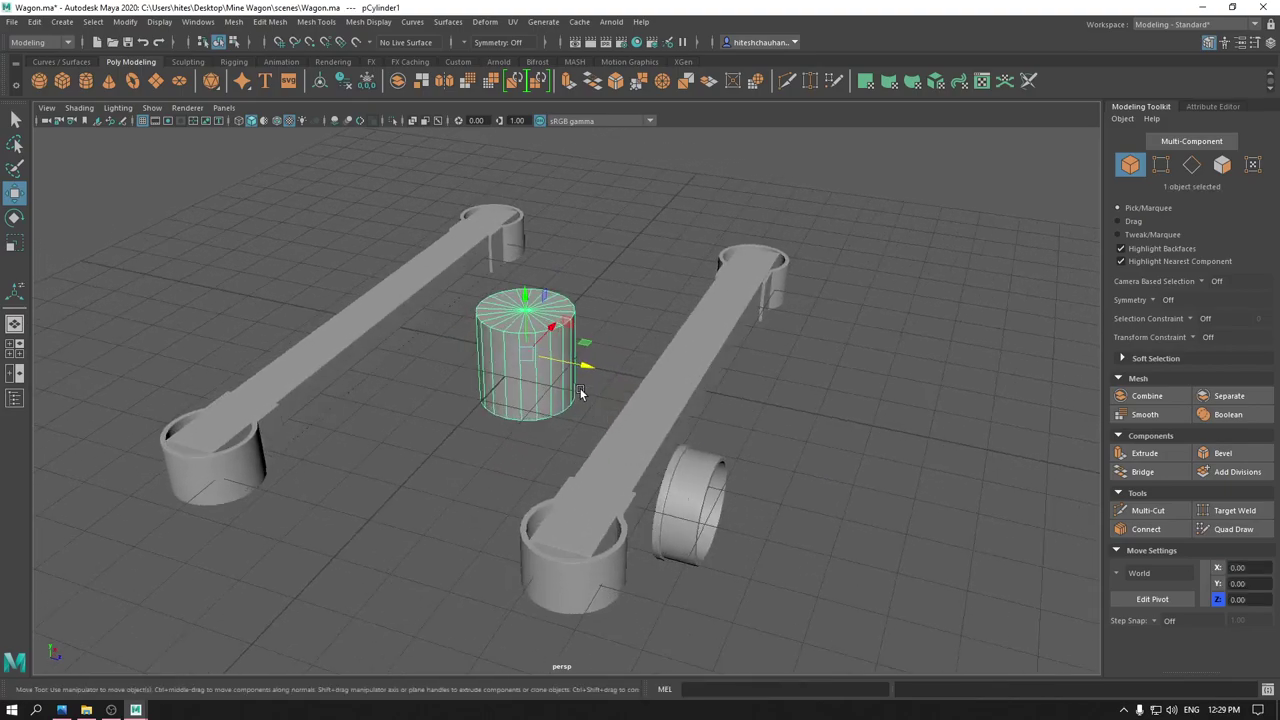
pyautogui.press('e')
pyautogui.moveTo(548, 322)
pyautogui.mouseDown()
pyautogui.moveTo(618, 385)
pyautogui.moveTo(594, 395)
pyautogui.mouseUp()
pyautogui.press('w')
# - In front wireframe view, centre the cylinder in the ring at X -2.60, Y -0.79
pyautogui.press('space')
pyautogui.scroll(-2, 671, 358)
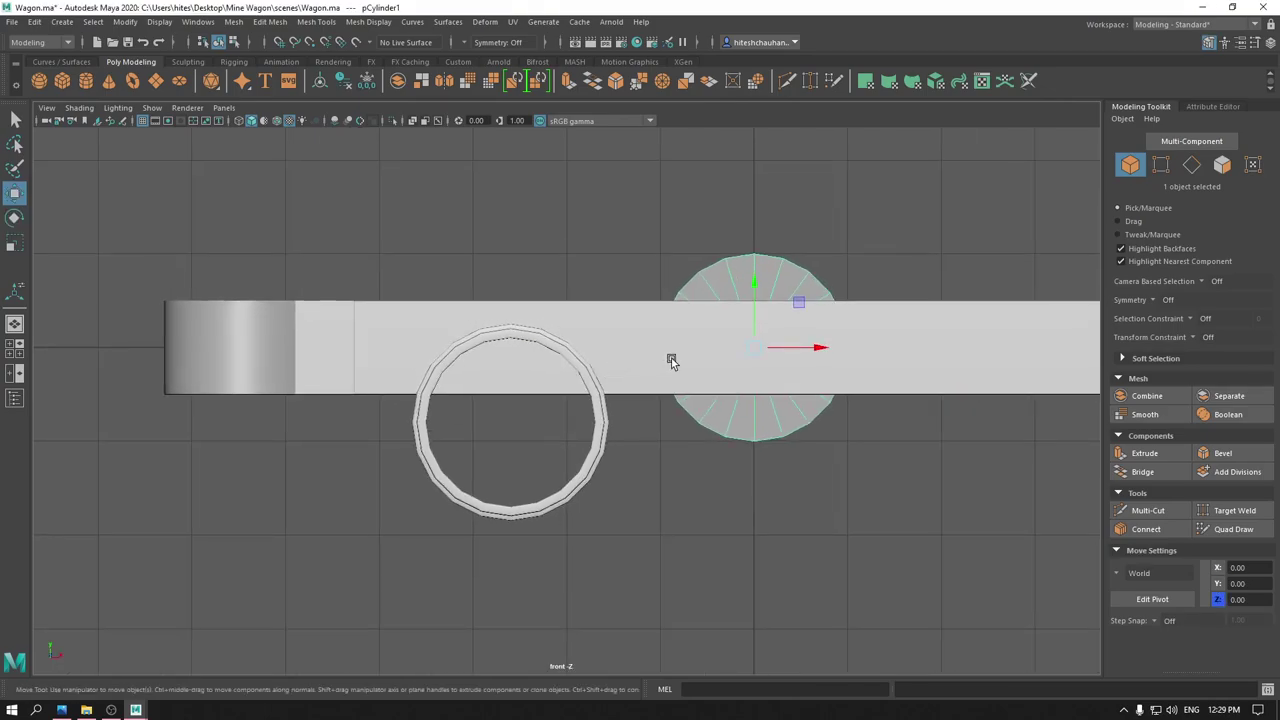
pyautogui.moveTo(752, 352); pyautogui.dragTo(489, 430)
pyautogui.scroll(2, 551, 533)
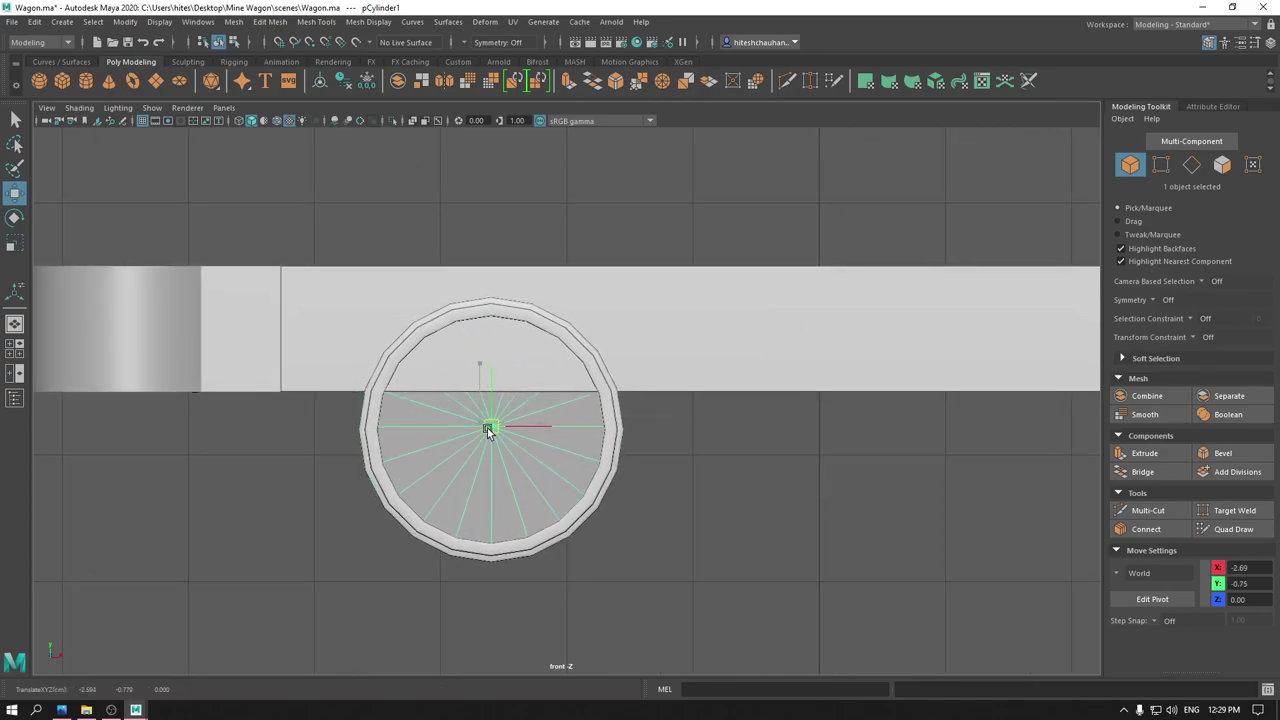
pyautogui.press('4')
pyautogui.scroll(1, 485, 432)
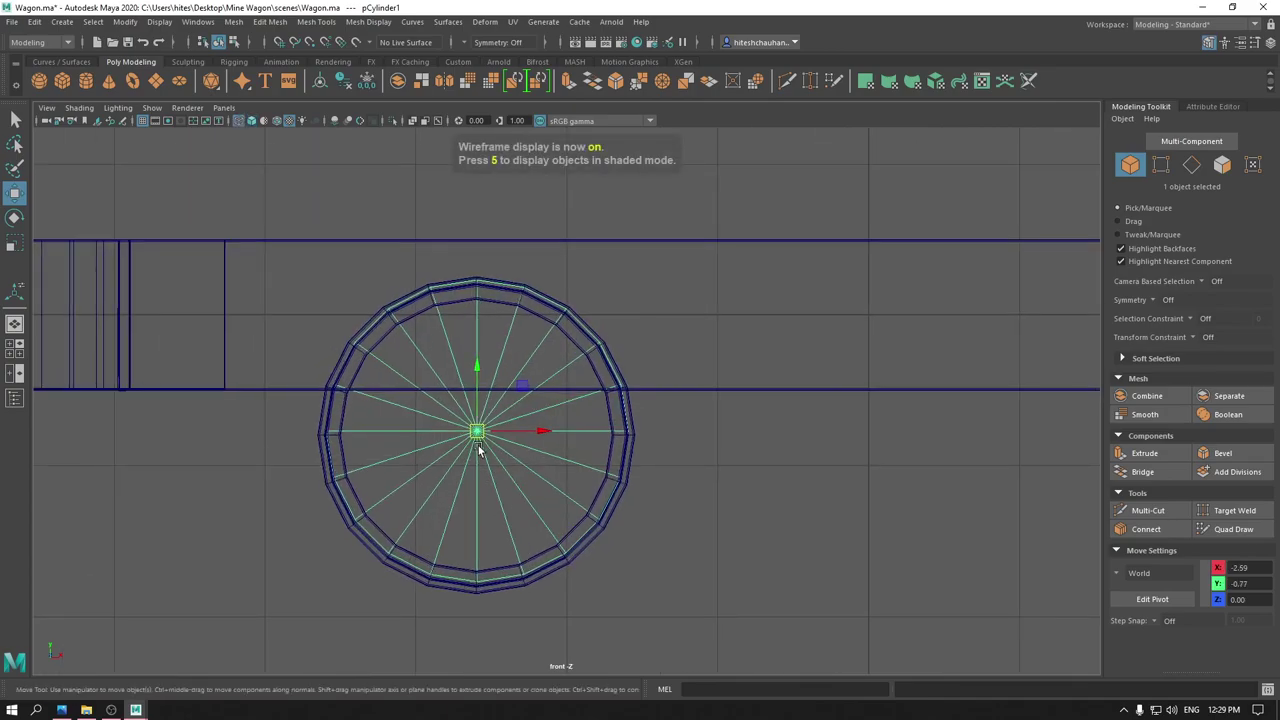
pyautogui.moveTo(471, 438); pyautogui.dragTo(475, 440)
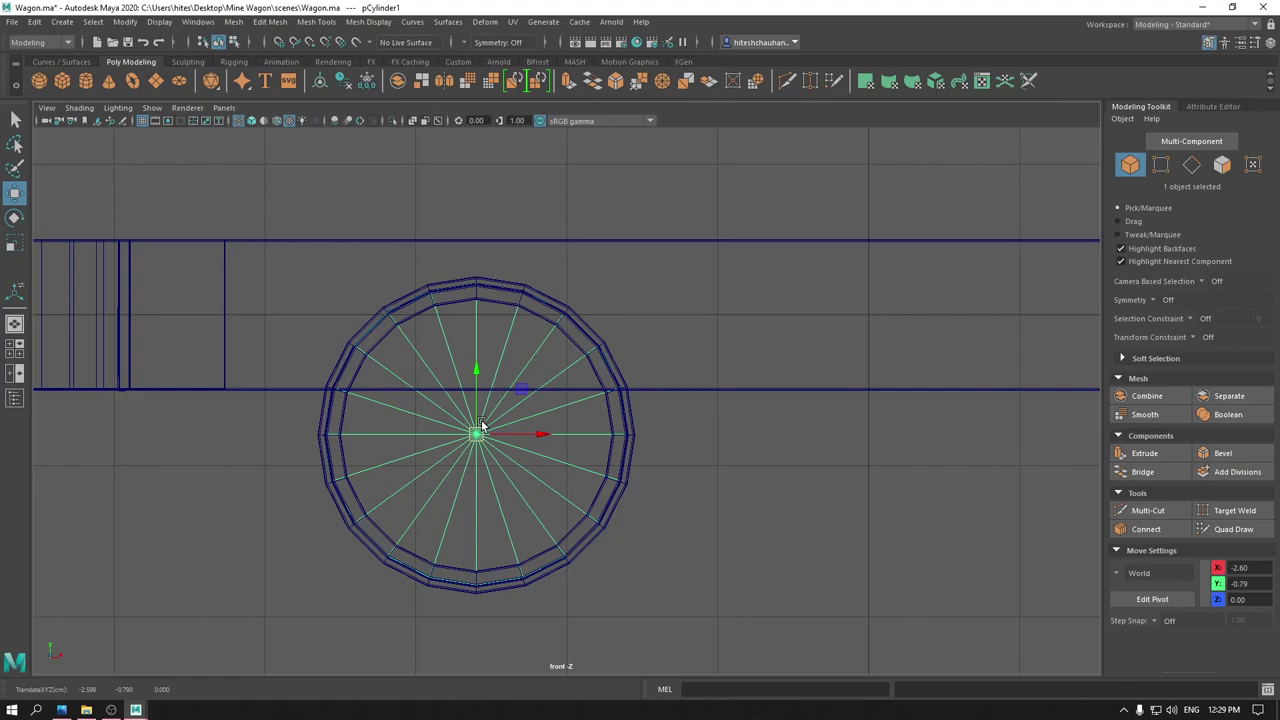
pyautogui.scroll(2, 480, 426)
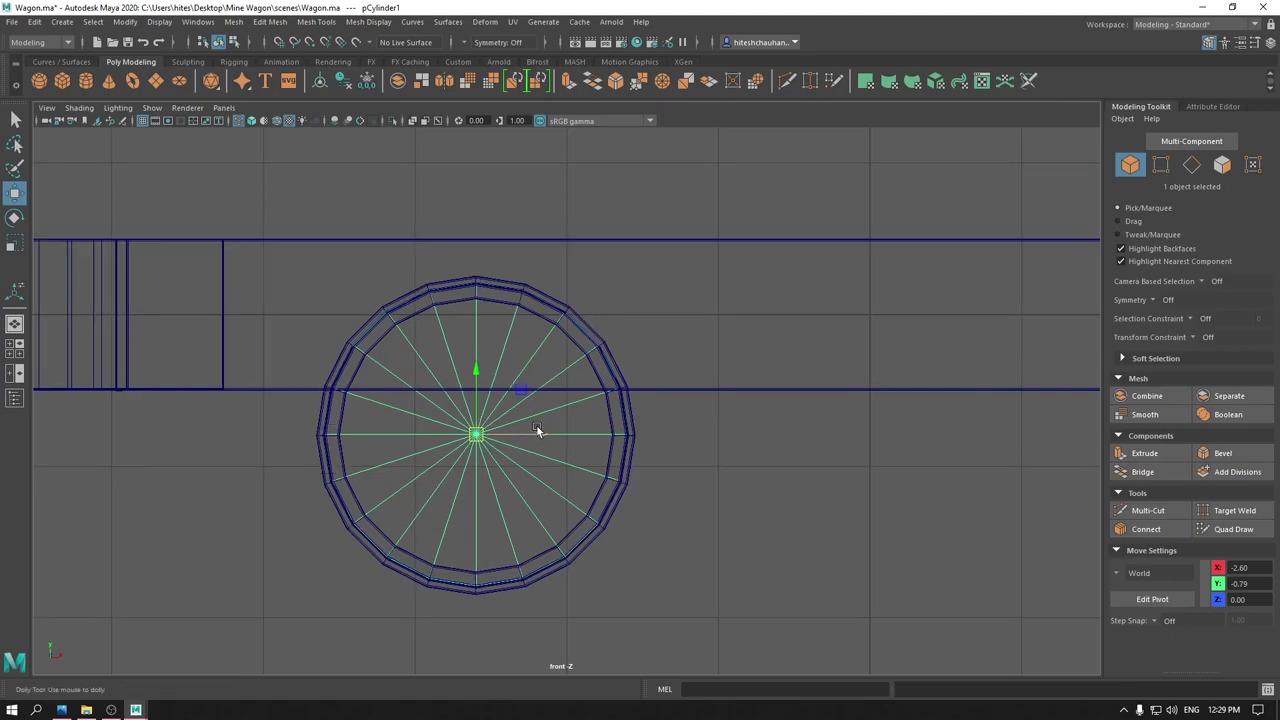
# - Shrink the cylinder's Radius to 0.33 and return to the perspective view
pyautogui.press('t')
pyautogui.moveTo(845, 430); pyautogui.dragTo(808, 429)
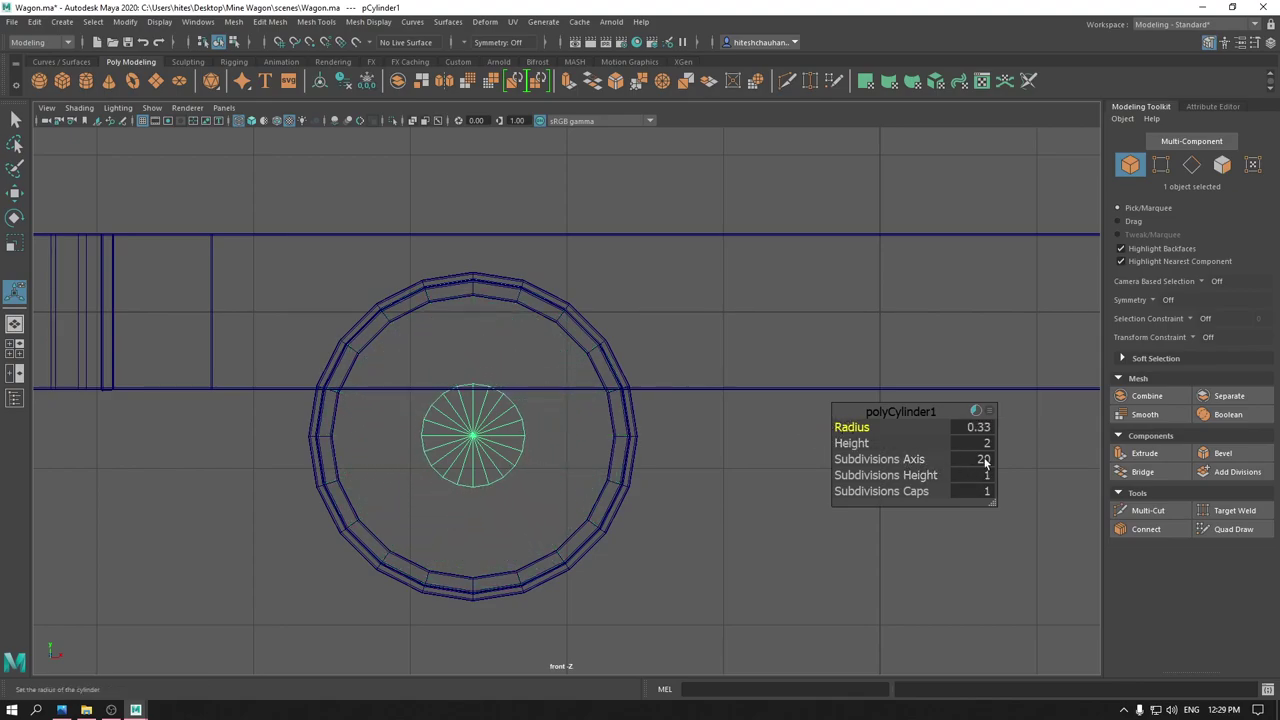
pyautogui.press('w')
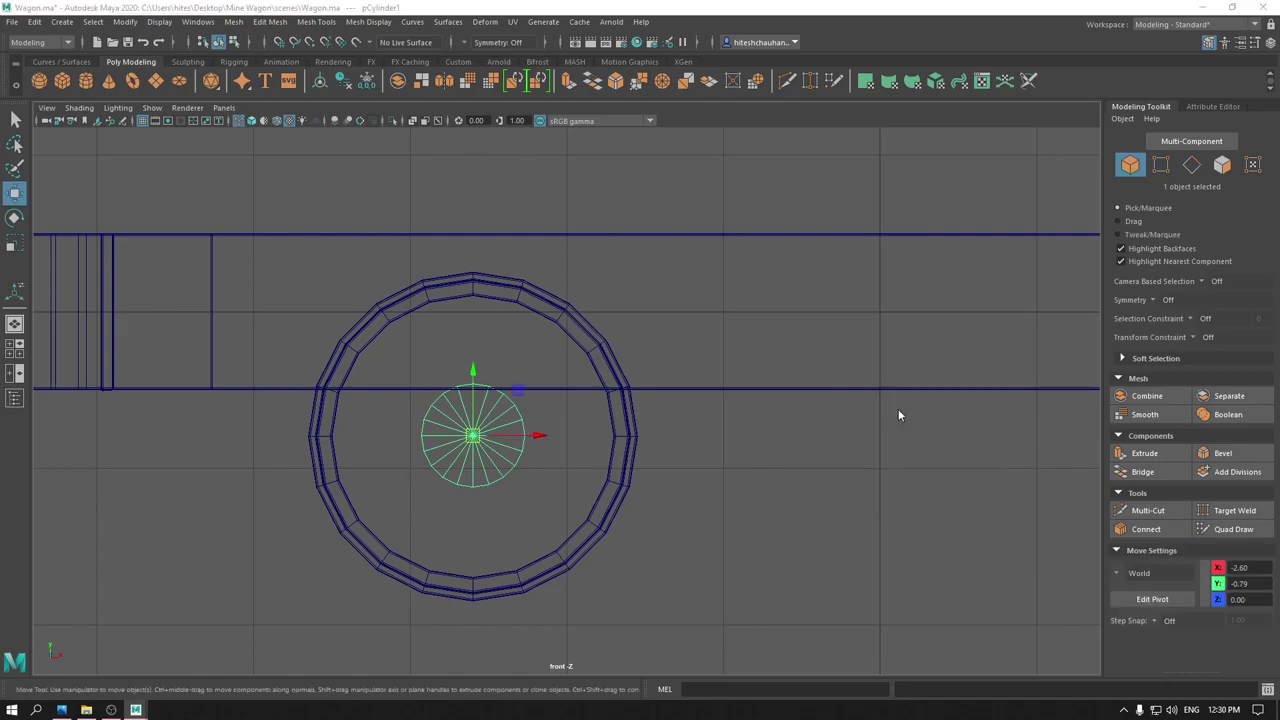
pyautogui.press('space')
pyautogui.click(878, 386)
# - Set the axle cylinder's Height to 9.52 with 3 height subdivisions
pyautogui.press('6')
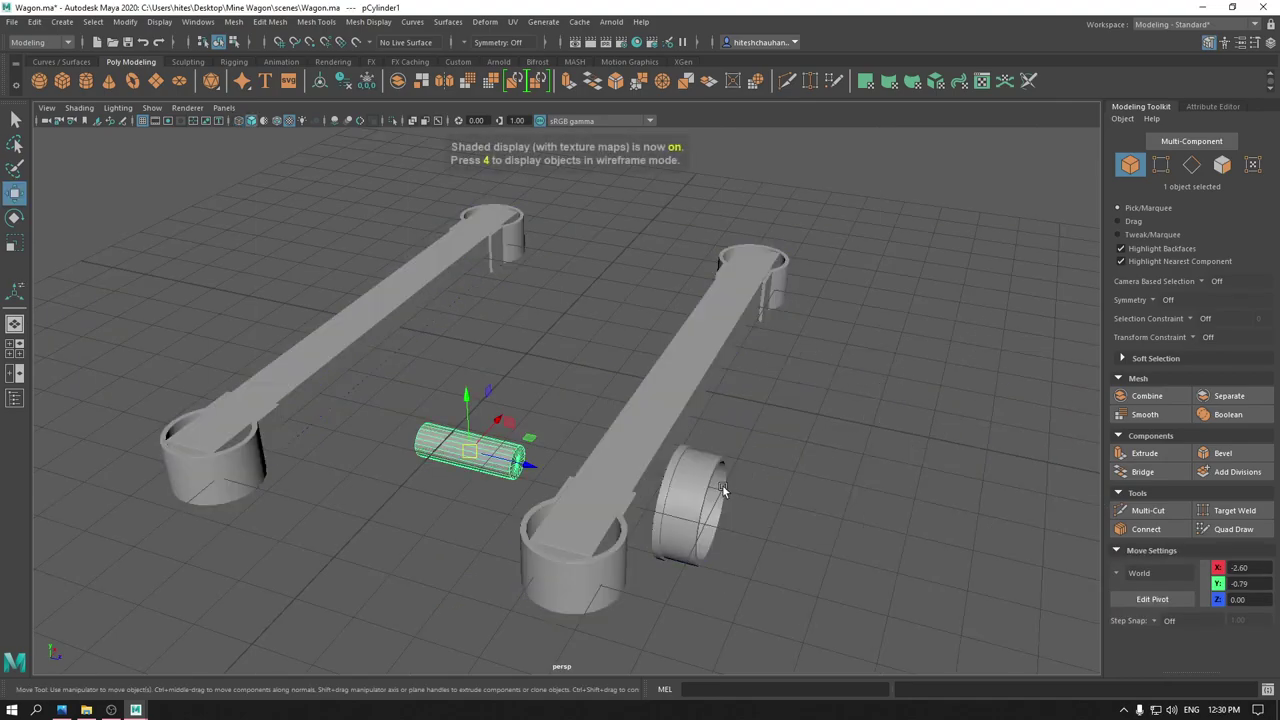
pyautogui.moveTo(878, 386)
pyautogui.keyDown('alt'); pyautogui.mouseDown()
pyautogui.moveTo(768, 514)
pyautogui.moveTo(700, 480)
pyautogui.mouseUp(); pyautogui.keyUp('alt')
pyautogui.press('space')
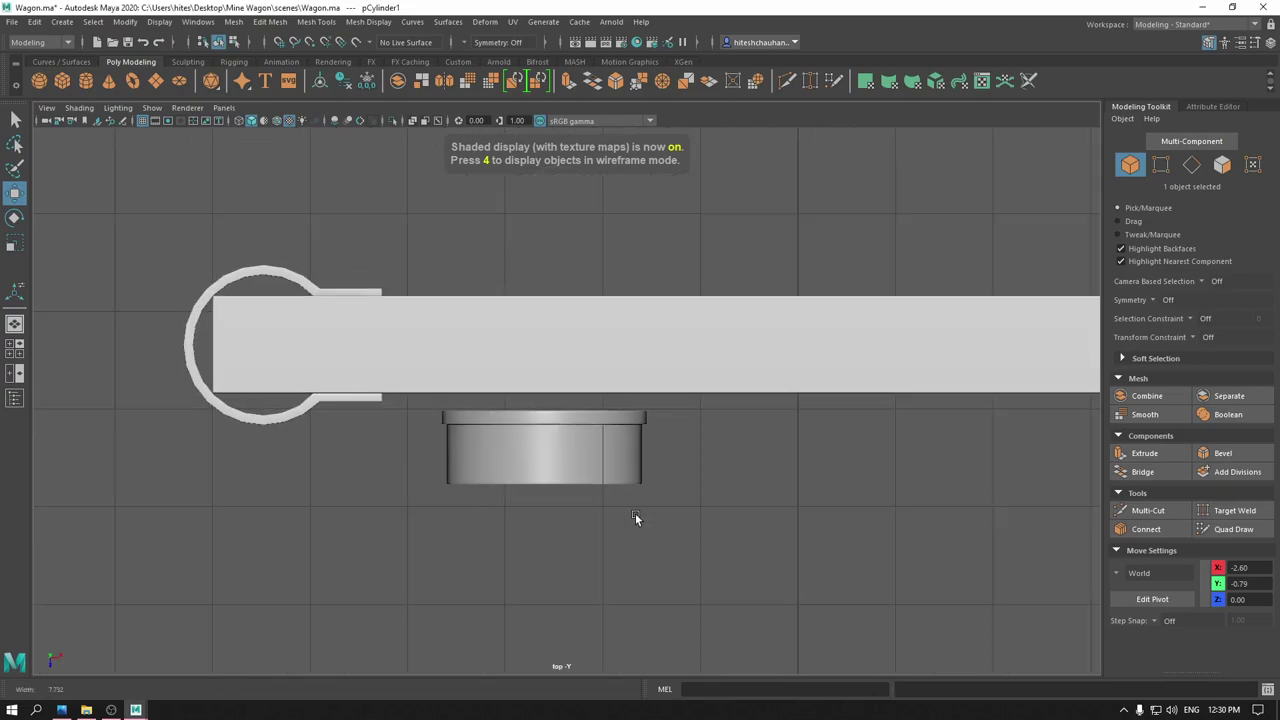
pyautogui.keyDown('alt'); pyautogui.moveTo(639, 405); pyautogui.dragTo(633, 476, button='middle'); pyautogui.keyUp('alt')
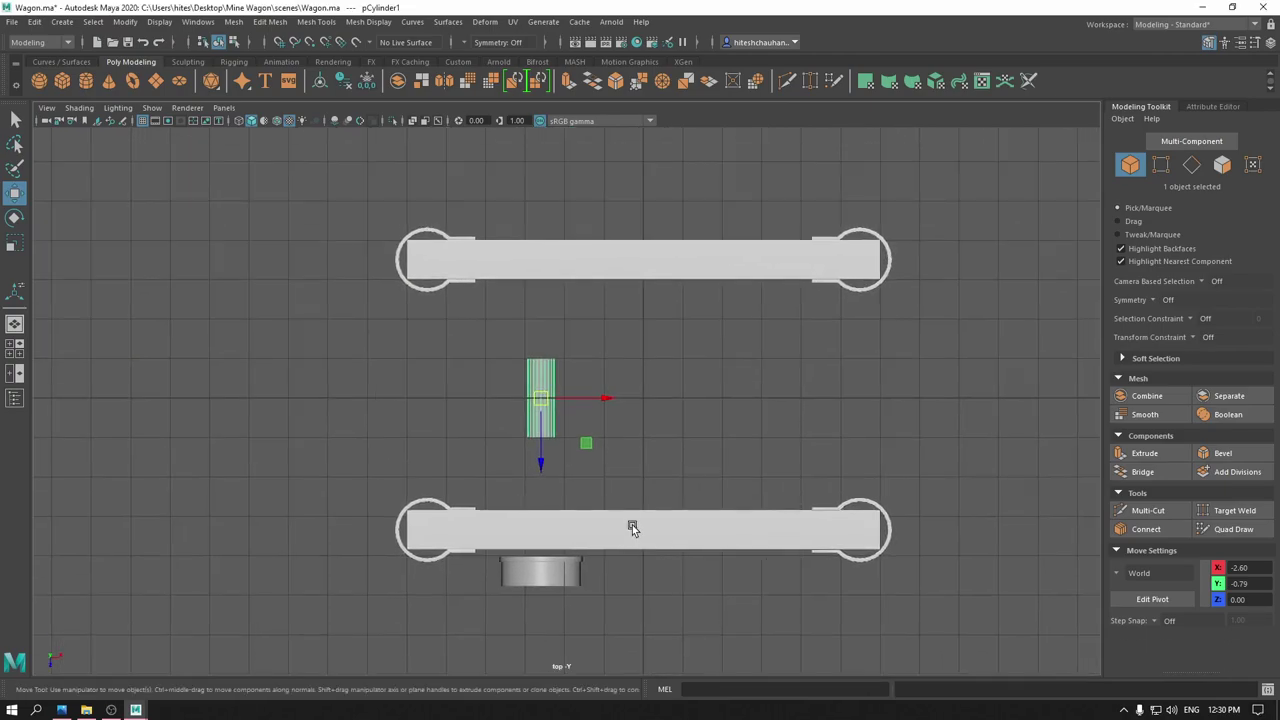
pyautogui.press('t')
pyautogui.click(845, 443)
pyautogui.moveTo(845, 443); pyautogui.dragTo(1275, 443, button='middle')
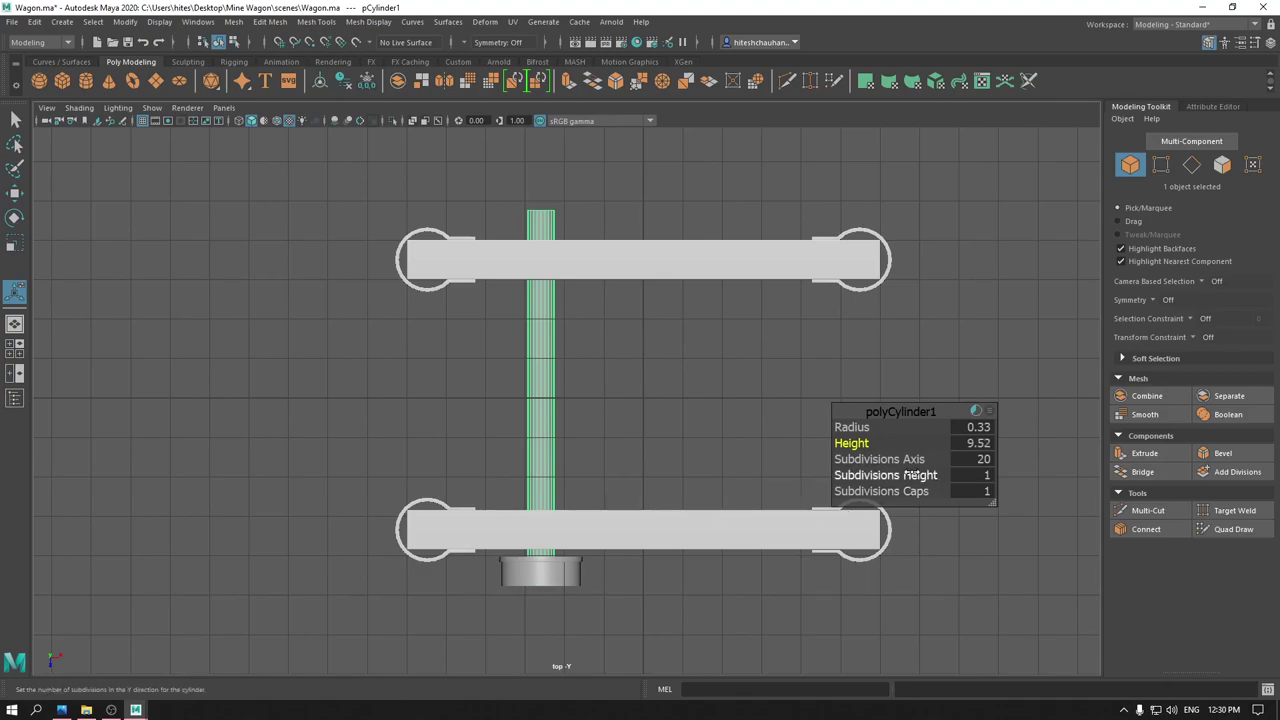
pyautogui.click(938, 475)
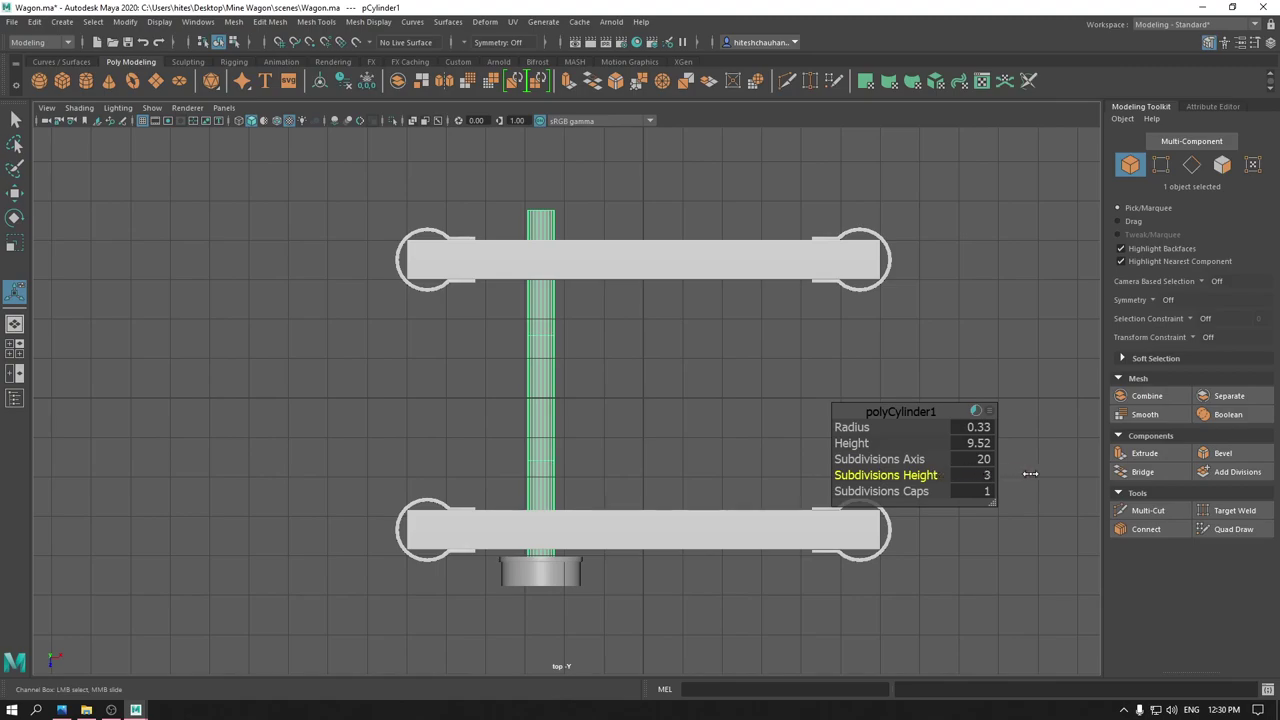
# - Select the cylinder's upper-section faces and delete them, leaving half an axle
pyautogui.press('w')
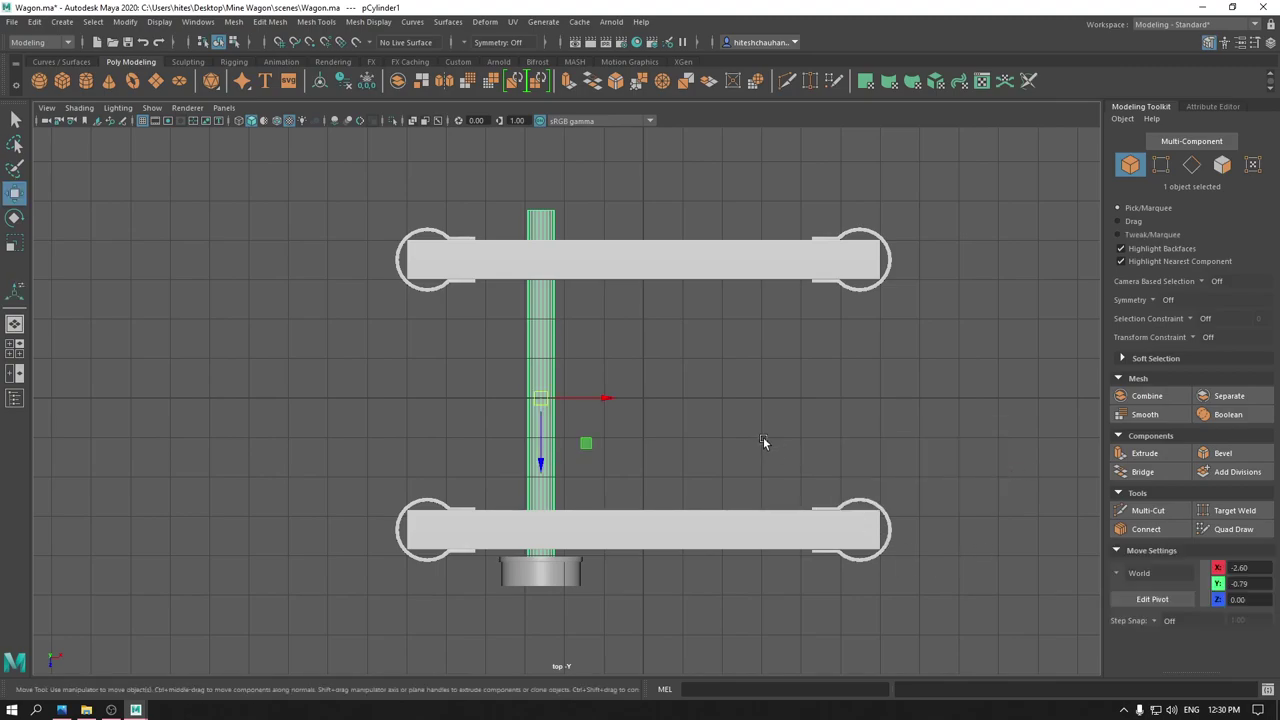
pyautogui.moveTo(665, 339)
pyautogui.mouseDown(button='right')
pyautogui.moveTo(666, 385)
pyautogui.moveTo(567, 301)
pyautogui.mouseUp(button='right')
pyautogui.moveTo(515, 382); pyautogui.dragTo(566, 414)
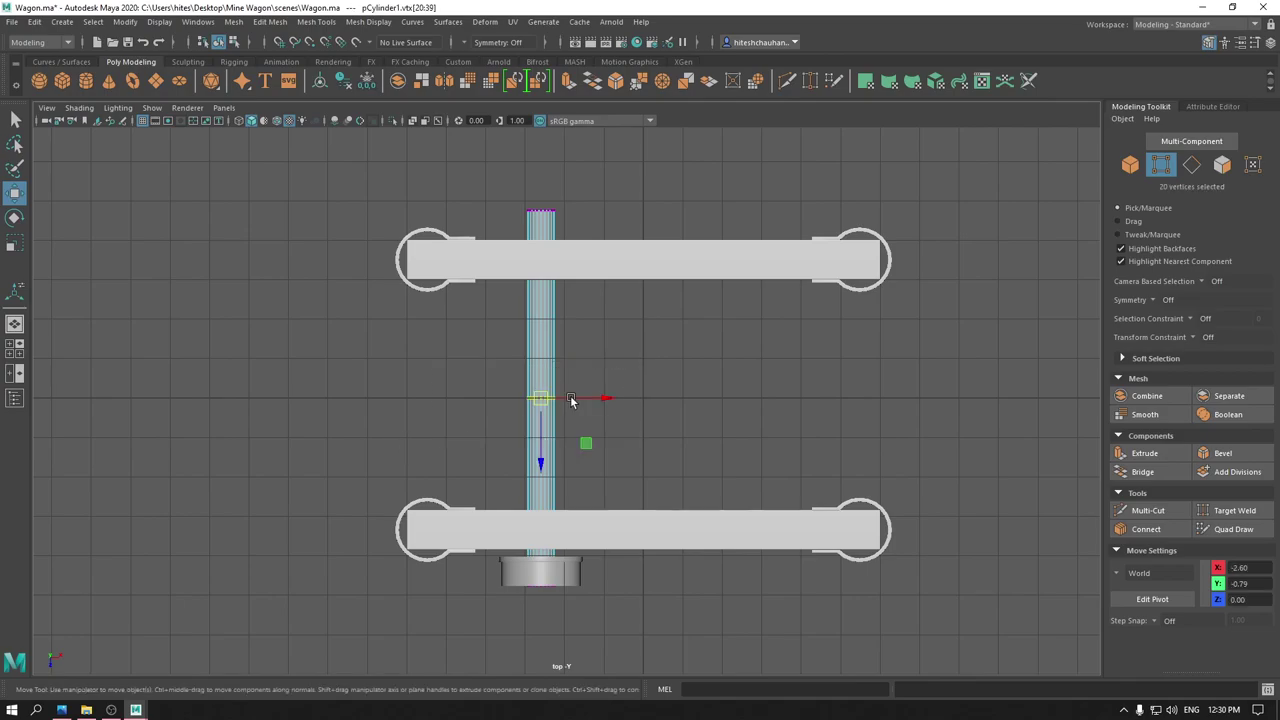
pyautogui.moveTo(732, 339); pyautogui.dragTo(732, 375, button='right')
pyautogui.moveTo(780, 377); pyautogui.dragTo(451, 242)
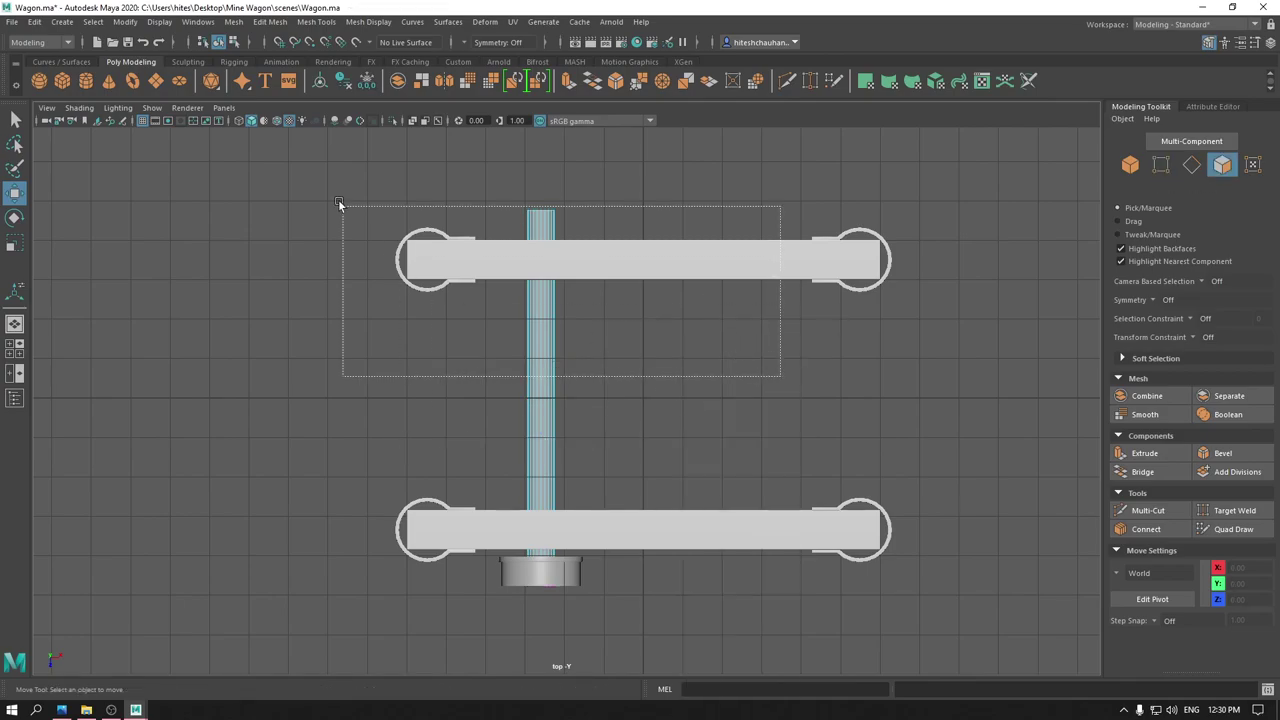
pyautogui.press('Delete')
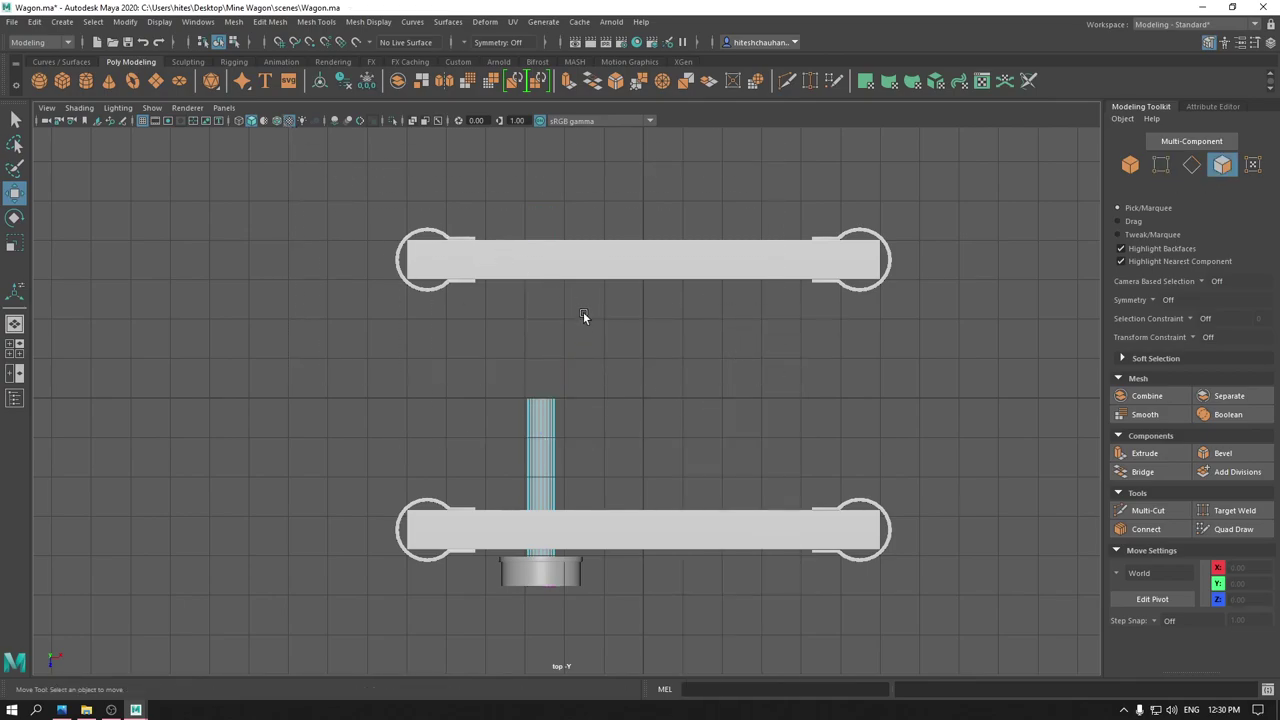
pyautogui.press('space')
# - Select the faces of the axle's end cap inside the wheel
pyautogui.moveTo(595, 317); pyautogui.dragTo(594, 278)
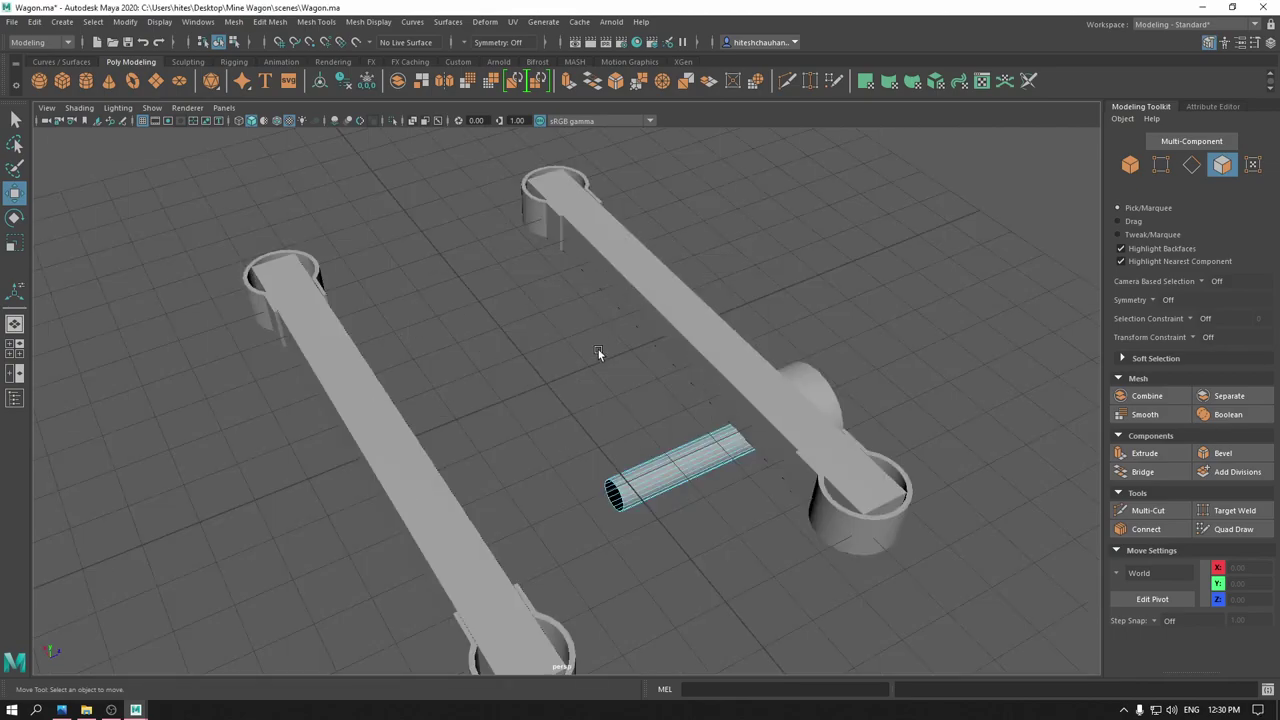
pyautogui.keyDown('alt'); pyautogui.moveTo(598, 349); pyautogui.dragTo(476, 383); pyautogui.keyUp('alt')
pyautogui.moveTo(476, 383)
pyautogui.keyDown('alt'); pyautogui.mouseDown(button='right')
pyautogui.moveTo(516, 562)
pyautogui.moveTo(562, 500)
pyautogui.mouseUp(button='right'); pyautogui.keyUp('alt')
pyautogui.keyDown('alt'); pyautogui.moveTo(562, 500); pyautogui.dragTo(547, 347); pyautogui.keyUp('alt')
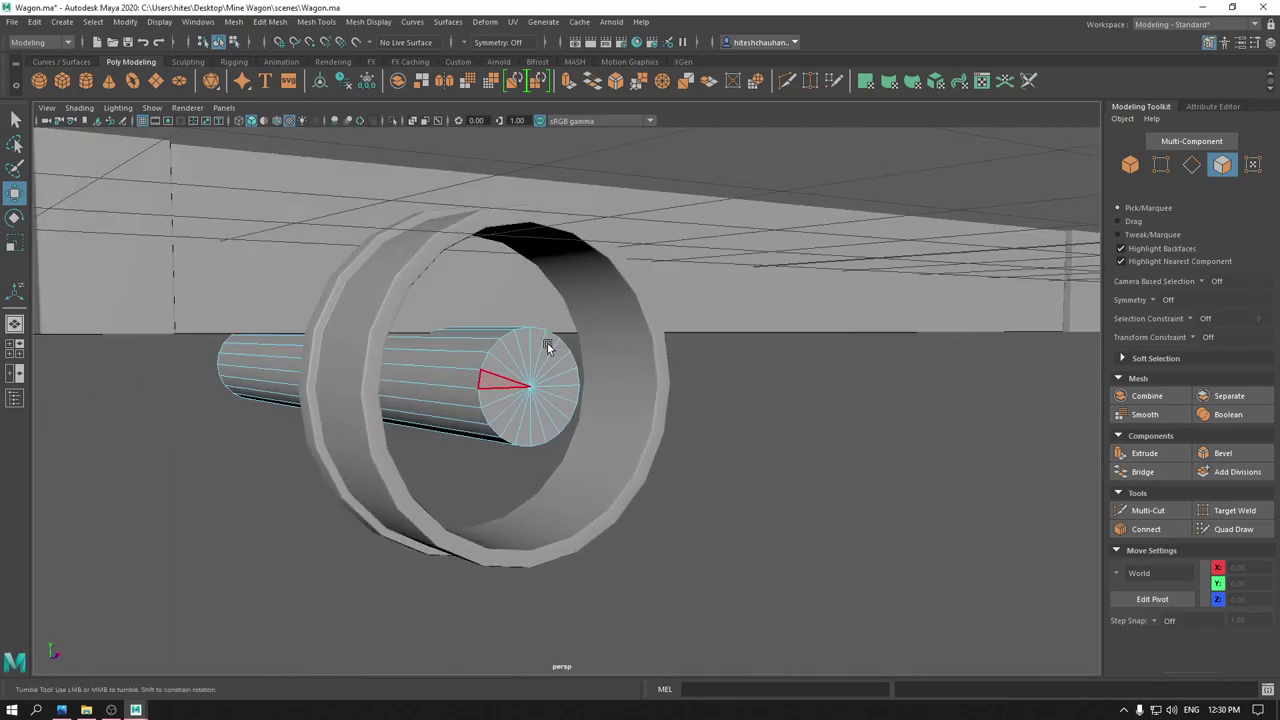
pyautogui.keyDown('alt'); pyautogui.moveTo(547, 347); pyautogui.dragTo(449, 414, button='right'); pyautogui.keyUp('alt')
pyautogui.rightClick(446, 412)
pyautogui.click(443, 376)
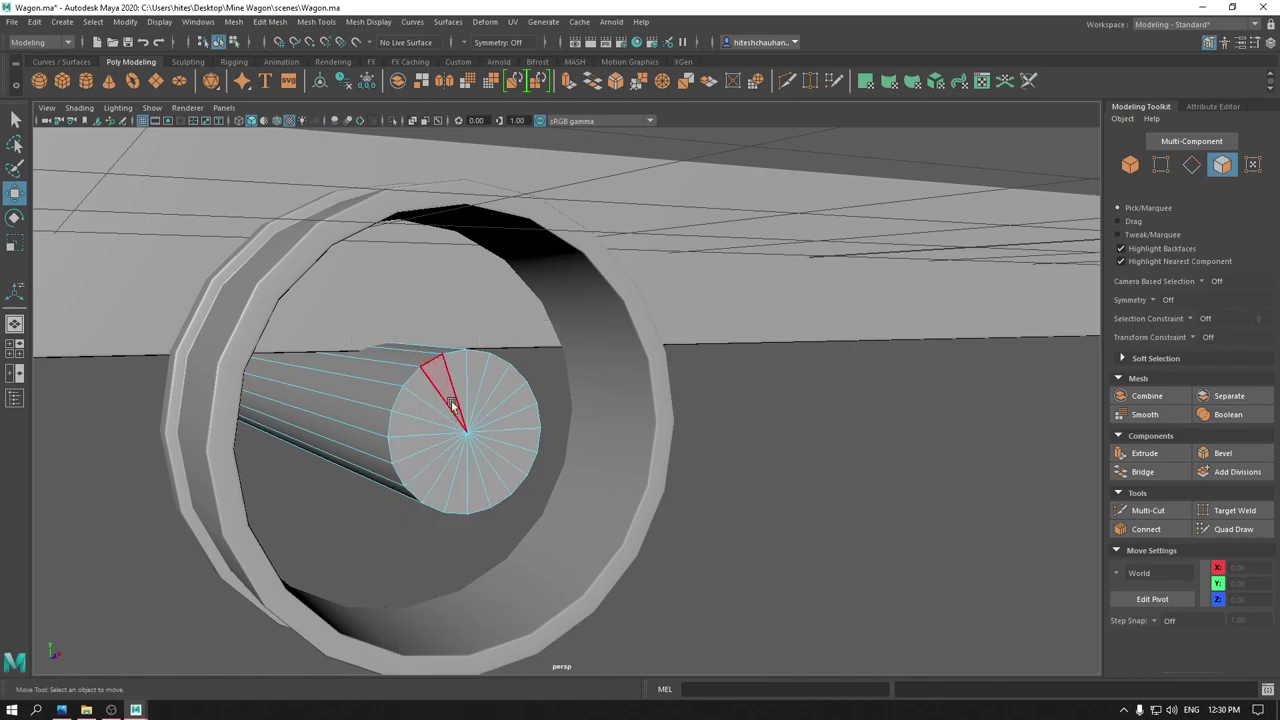
pyautogui.moveTo(419, 442)
pyautogui.mouseDown()
pyautogui.moveTo(524, 461)
pyautogui.moveTo(497, 486)
pyautogui.mouseUp()
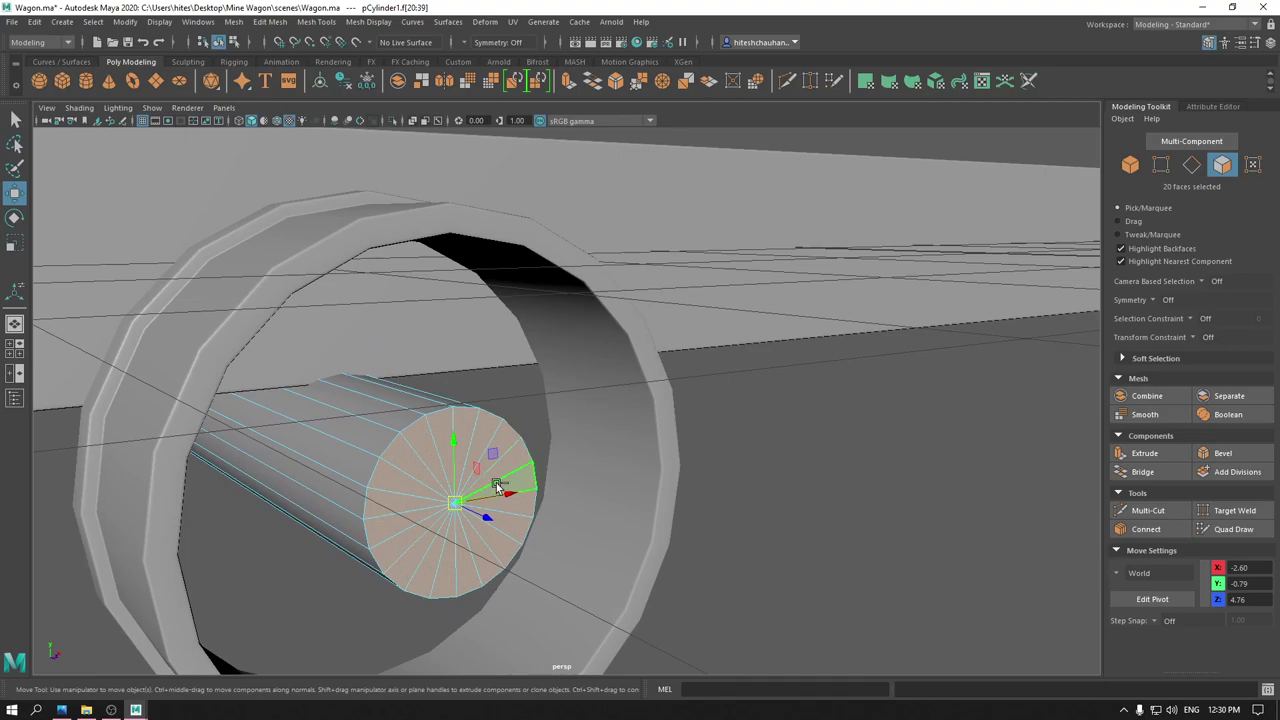
# - Inset and extrude the end cap four times into a stepped hub, ending at Thickness 0.05
pyautogui.hotkey('ctrl', 'e')
pyautogui.click(850, 459)
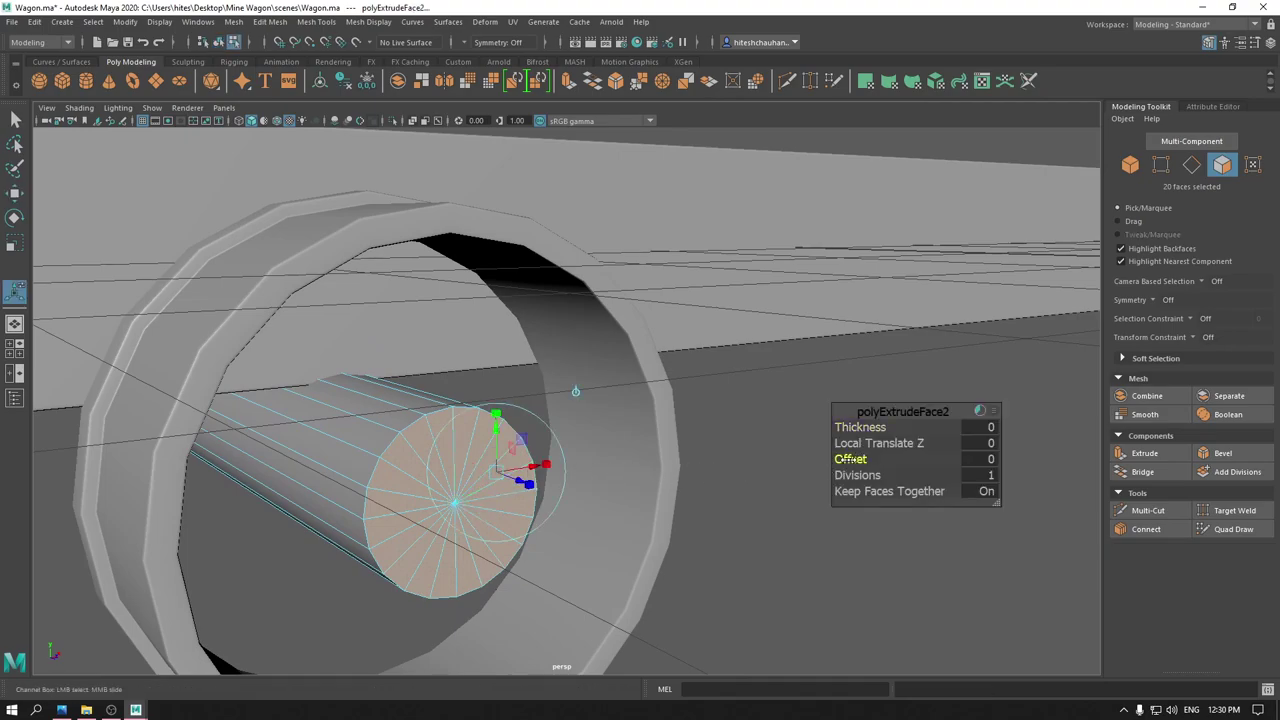
pyautogui.moveTo(850, 459); pyautogui.dragTo(843, 459)
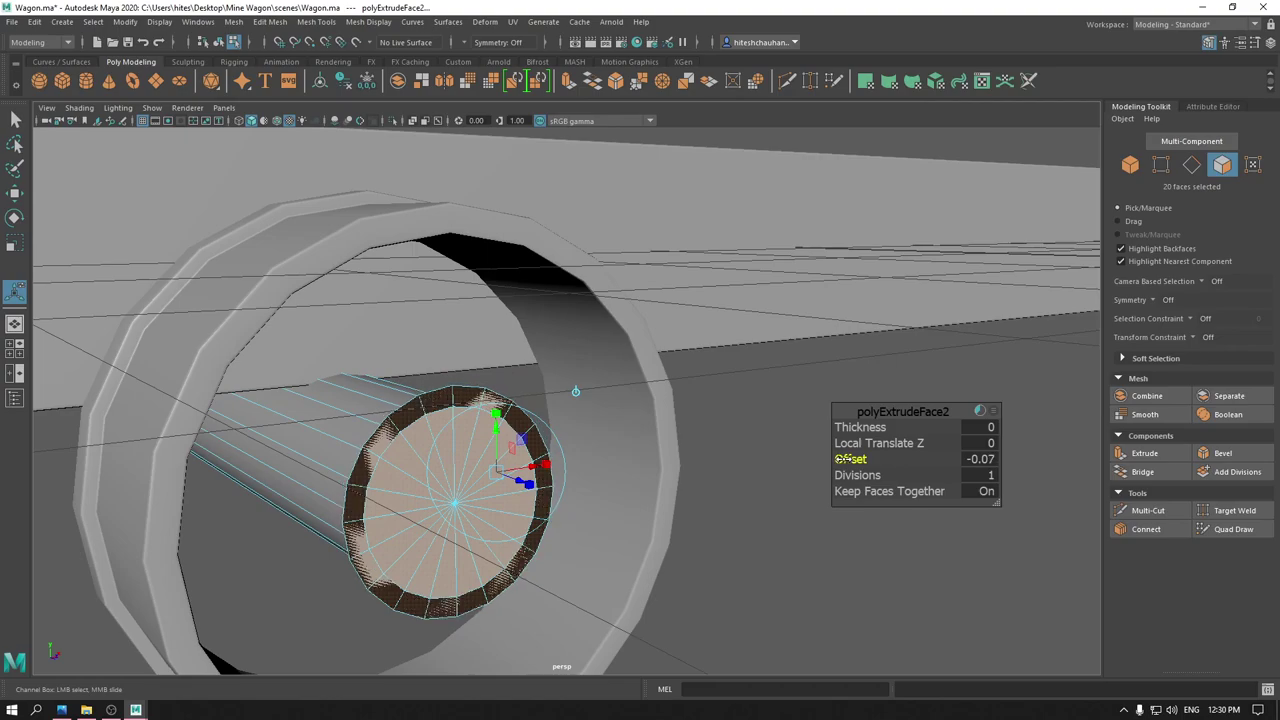
pyautogui.hotkey('ctrl', 'e')
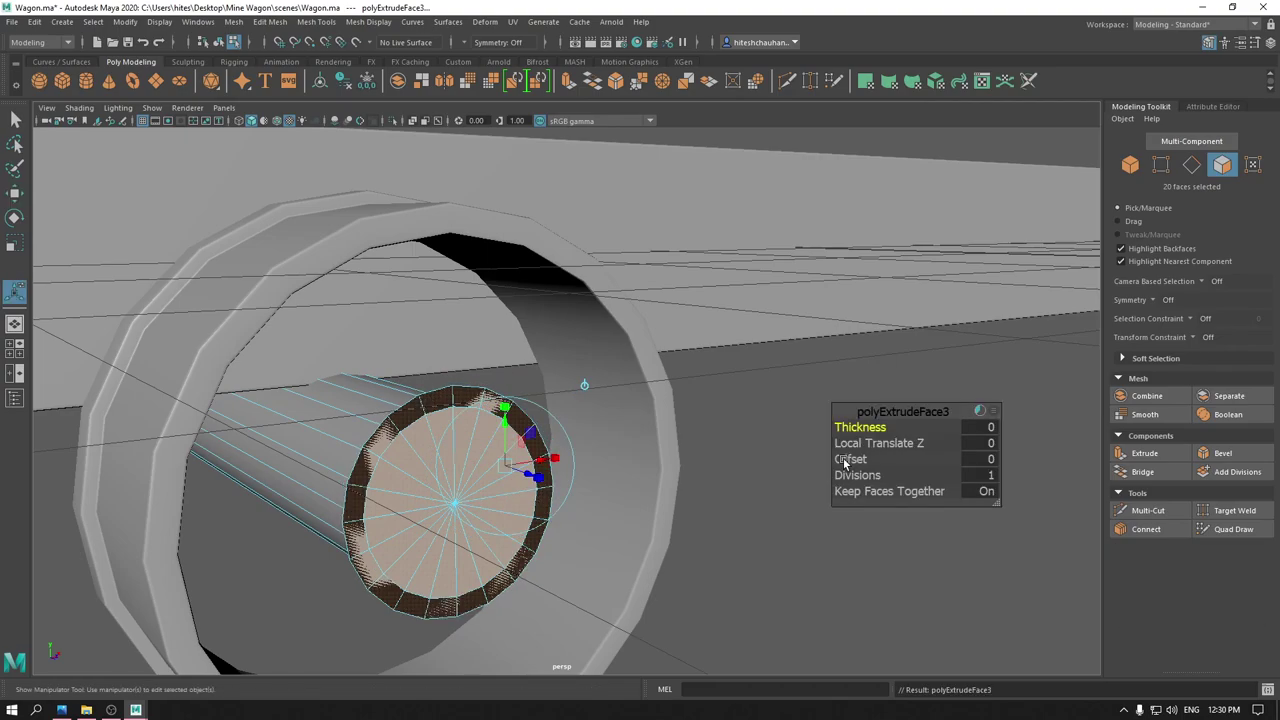
pyautogui.moveTo(855, 427); pyautogui.dragTo(863, 428)
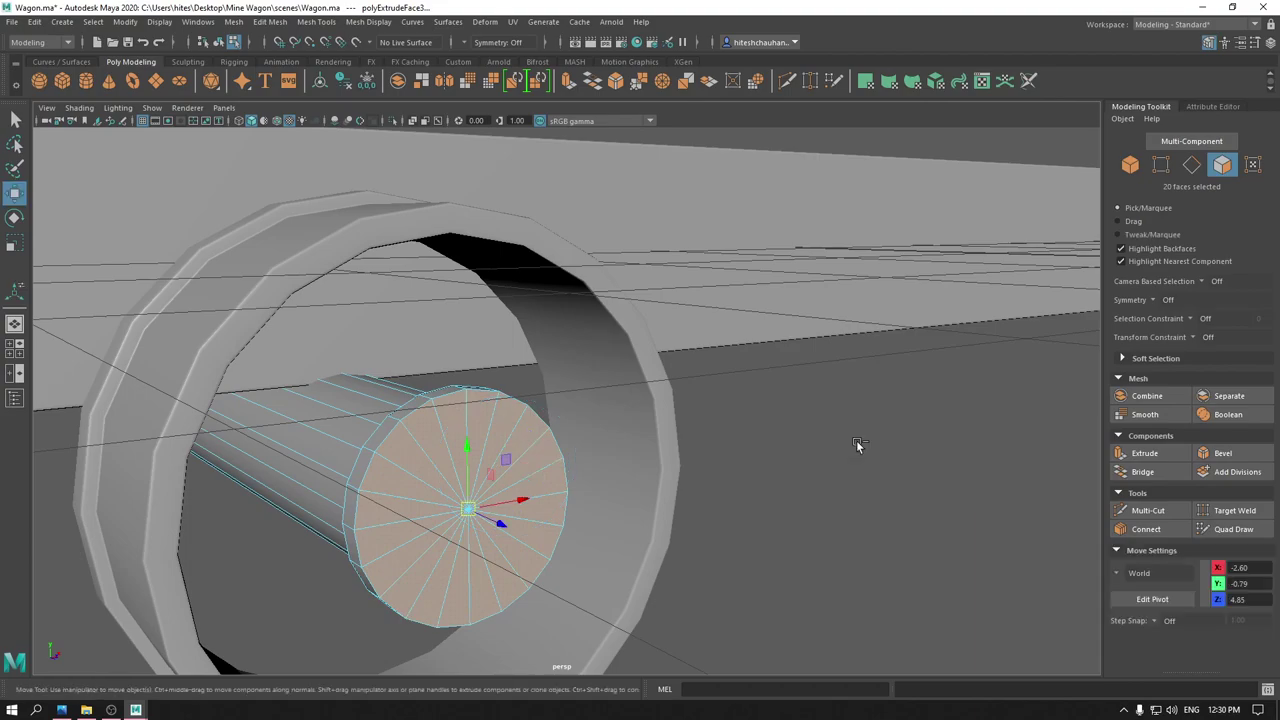
pyautogui.hotkey('ctrl', 'e')
pyautogui.moveTo(852, 459); pyautogui.dragTo(857, 459)
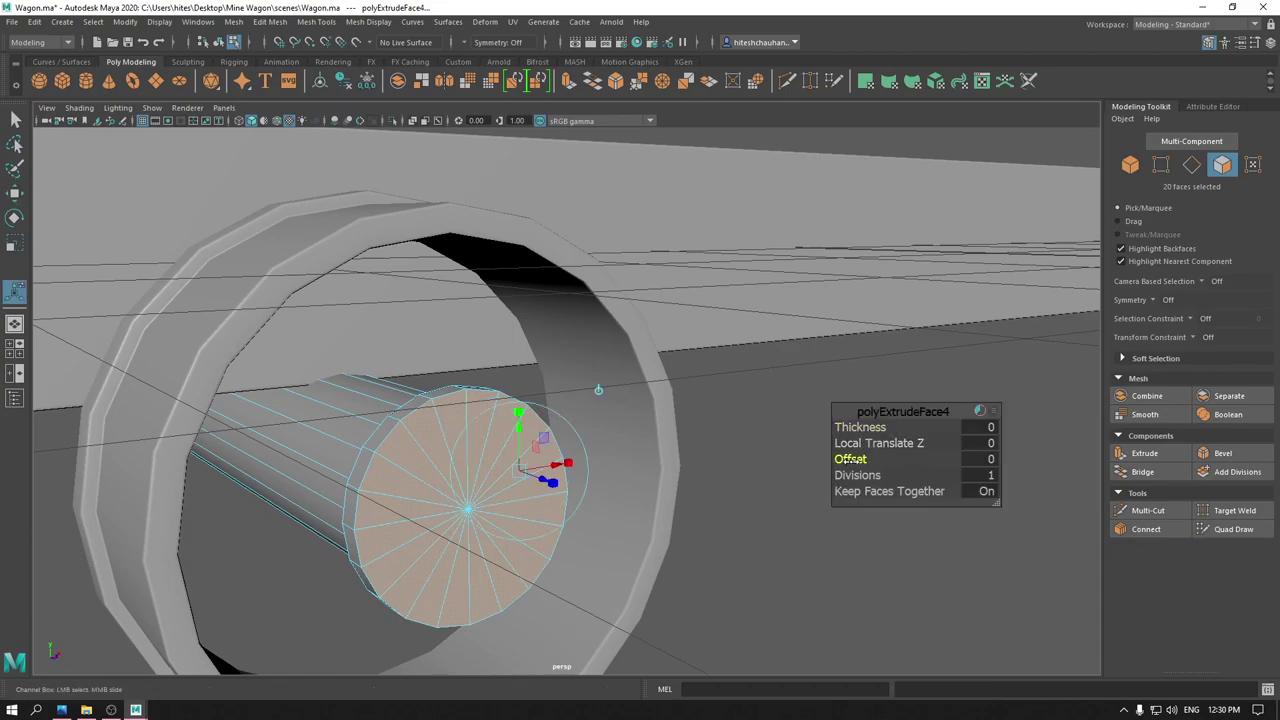
pyautogui.hotkey('ctrl', 'e')
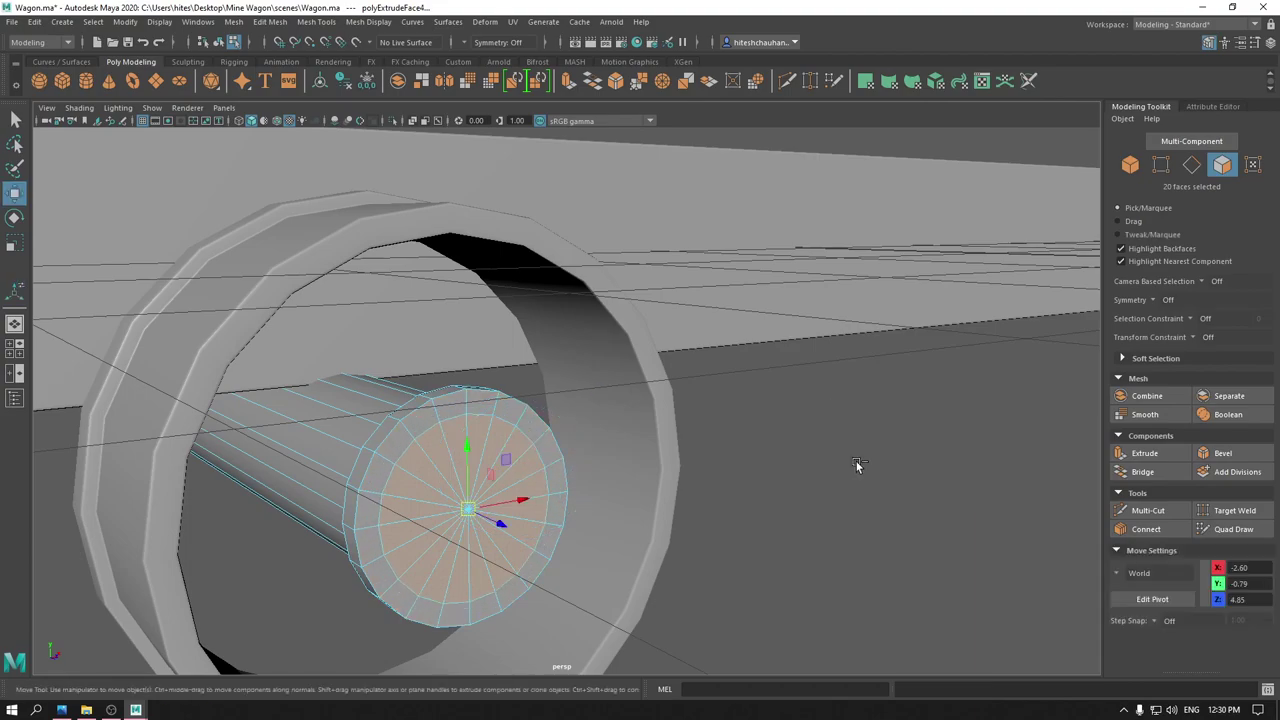
pyautogui.moveTo(857, 427); pyautogui.dragTo(861, 427)
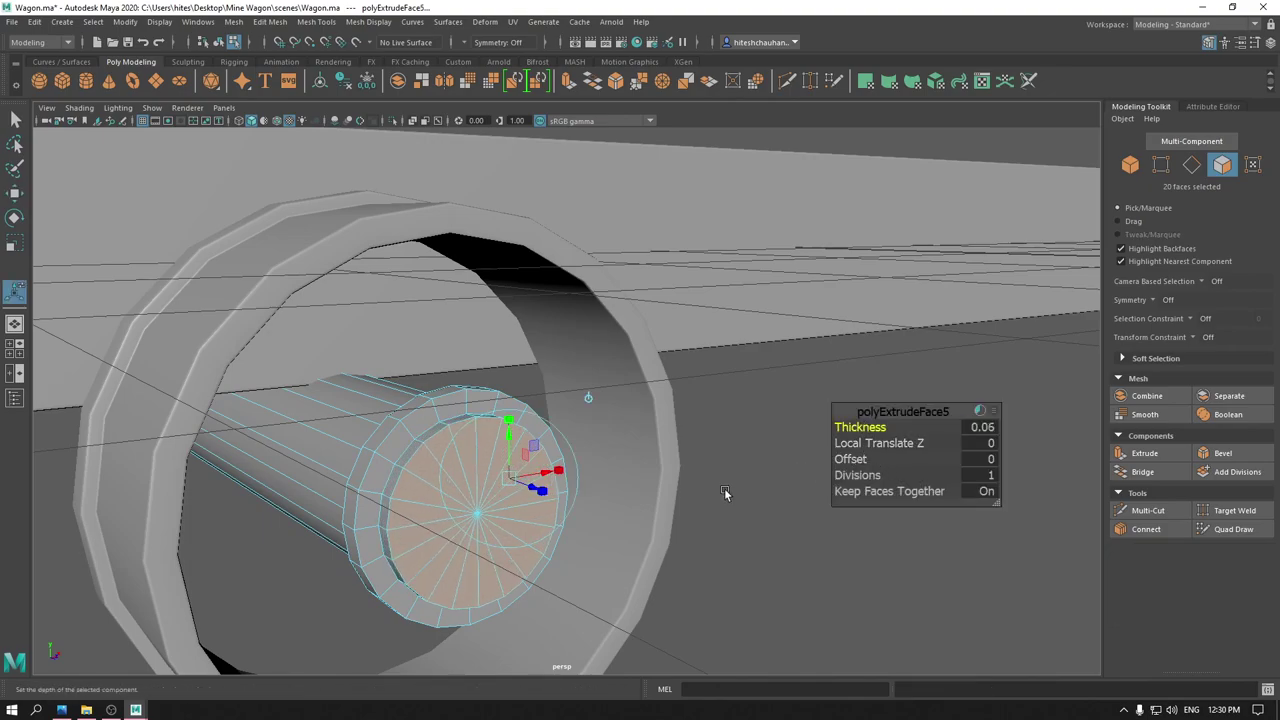
pyautogui.press('w')
pyautogui.moveTo(457, 337); pyautogui.dragTo(460, 305, button='right')
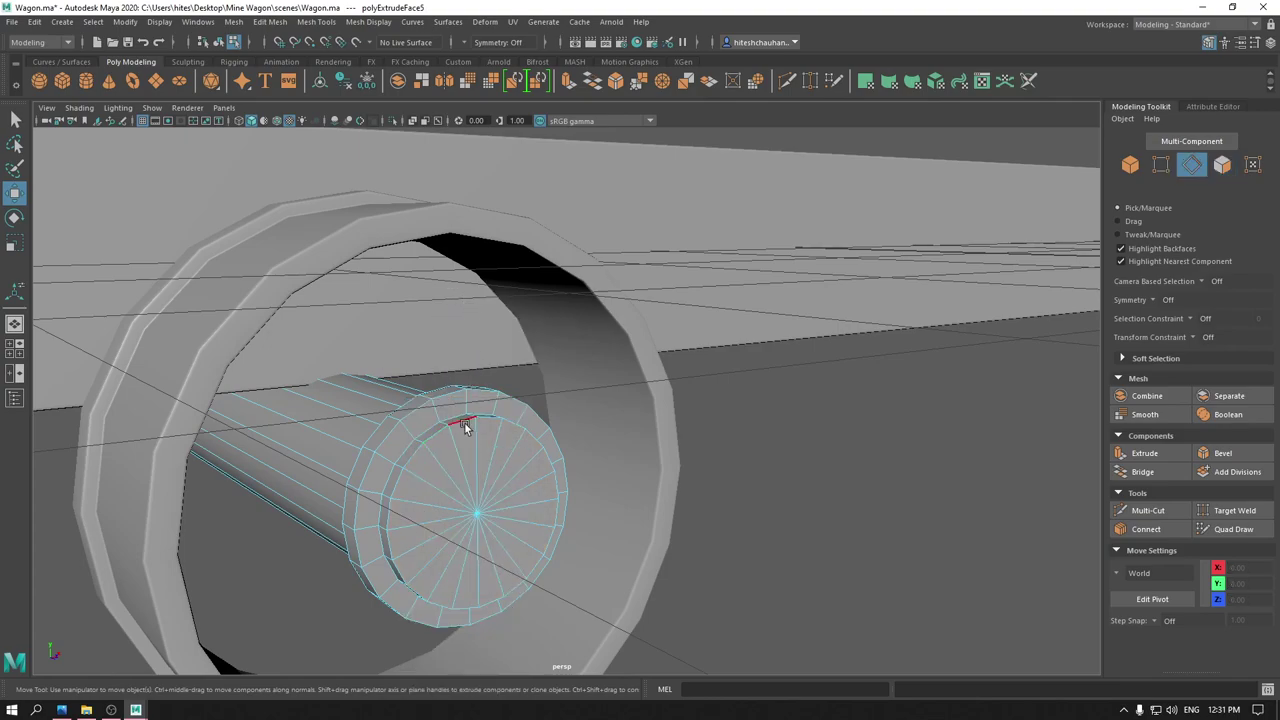
# - Bevel two edge loops on the hub with Fraction 0.23 and 2 segments
pyautogui.doubleClick(463, 424)
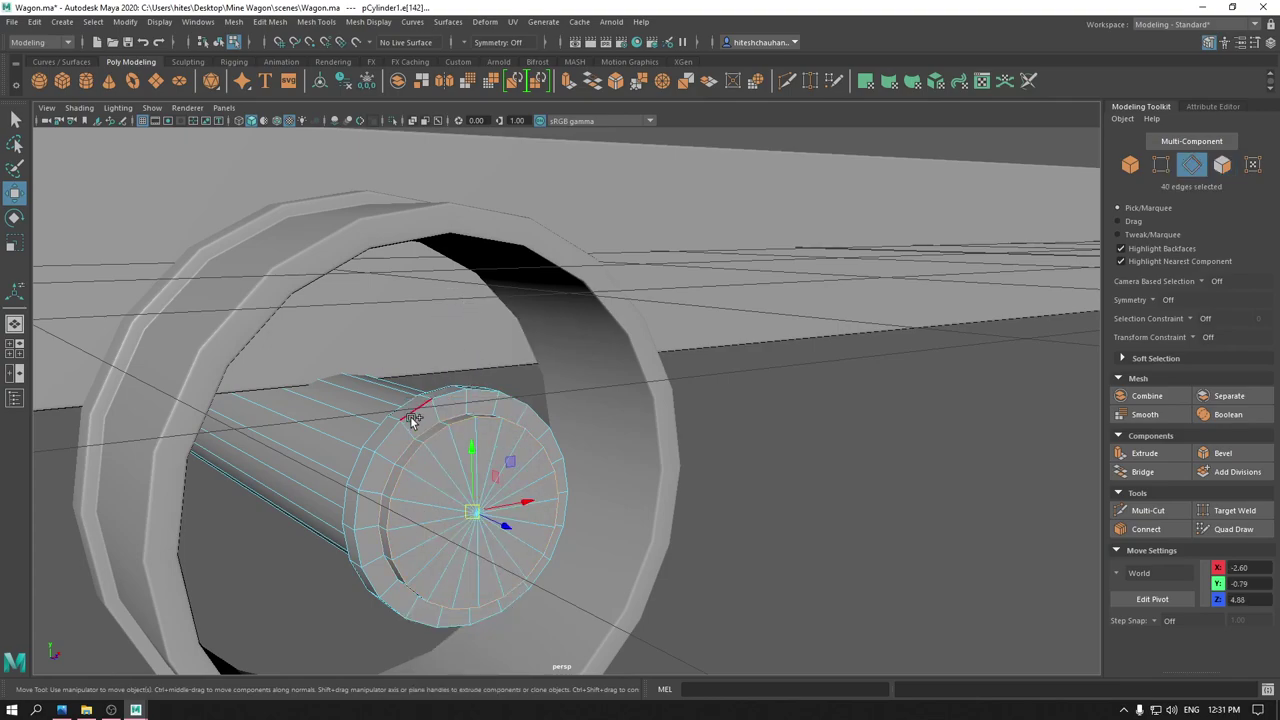
pyautogui.keyDown('shift'); pyautogui.doubleClick(405, 412); pyautogui.keyUp('shift')
pyautogui.keyDown('shift'); pyautogui.moveTo(427, 438); pyautogui.dragTo(478, 443, button='right'); pyautogui.keyUp('shift')
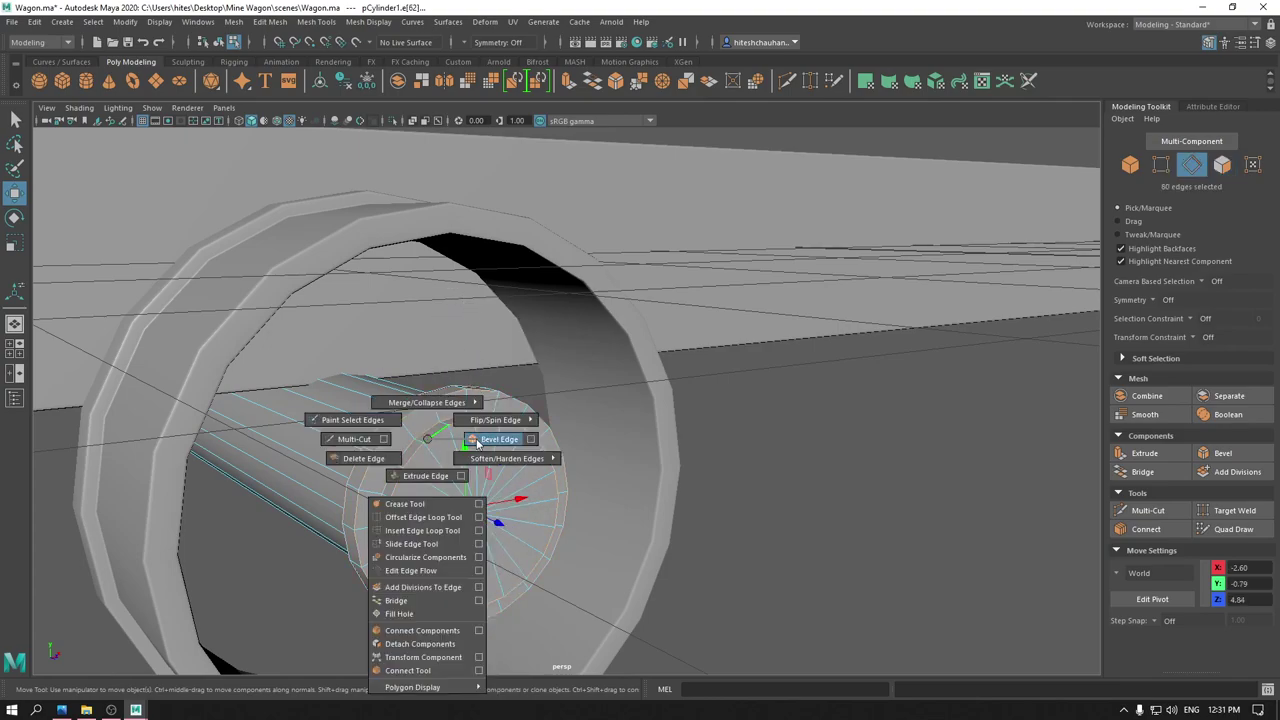
pyautogui.scroll(5, 739, 494)
pyautogui.moveTo(739, 494)
pyautogui.keyDown('alt'); pyautogui.mouseDown()
pyautogui.moveTo(880, 436)
pyautogui.moveTo(828, 431)
pyautogui.mouseUp(); pyautogui.keyUp('alt')
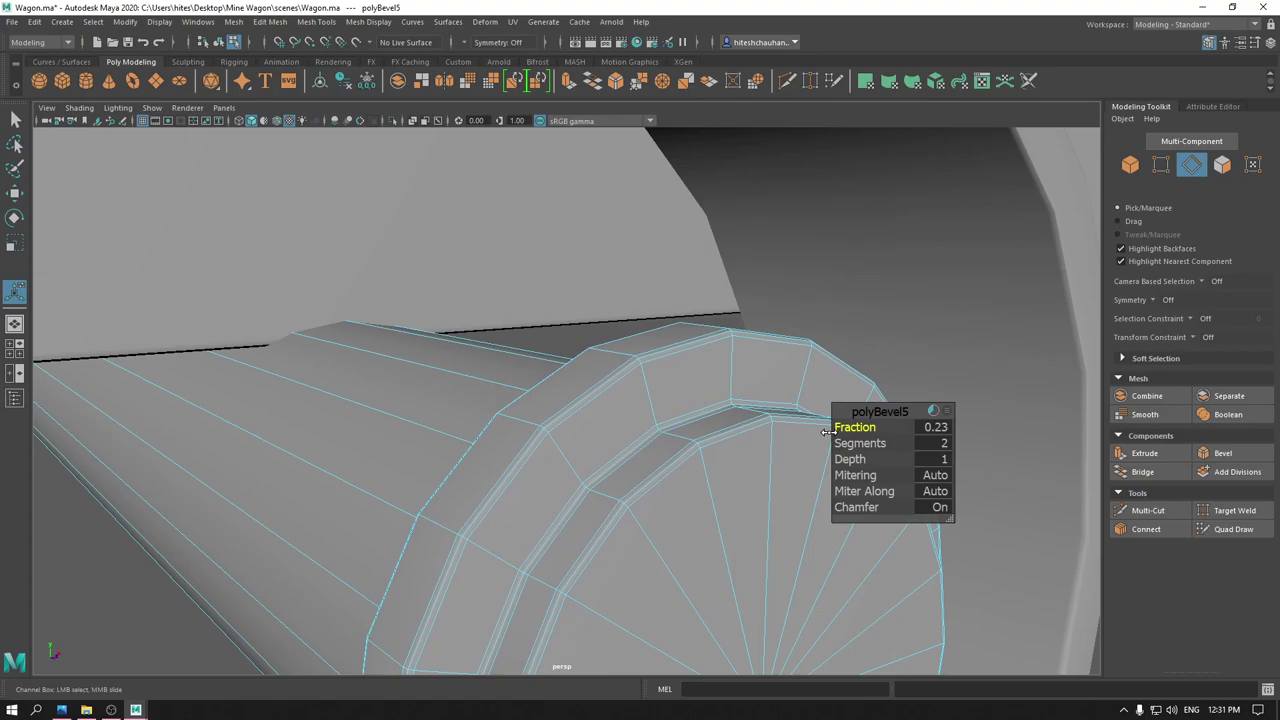
pyautogui.moveTo(671, 349); pyautogui.dragTo(723, 309, button='right')
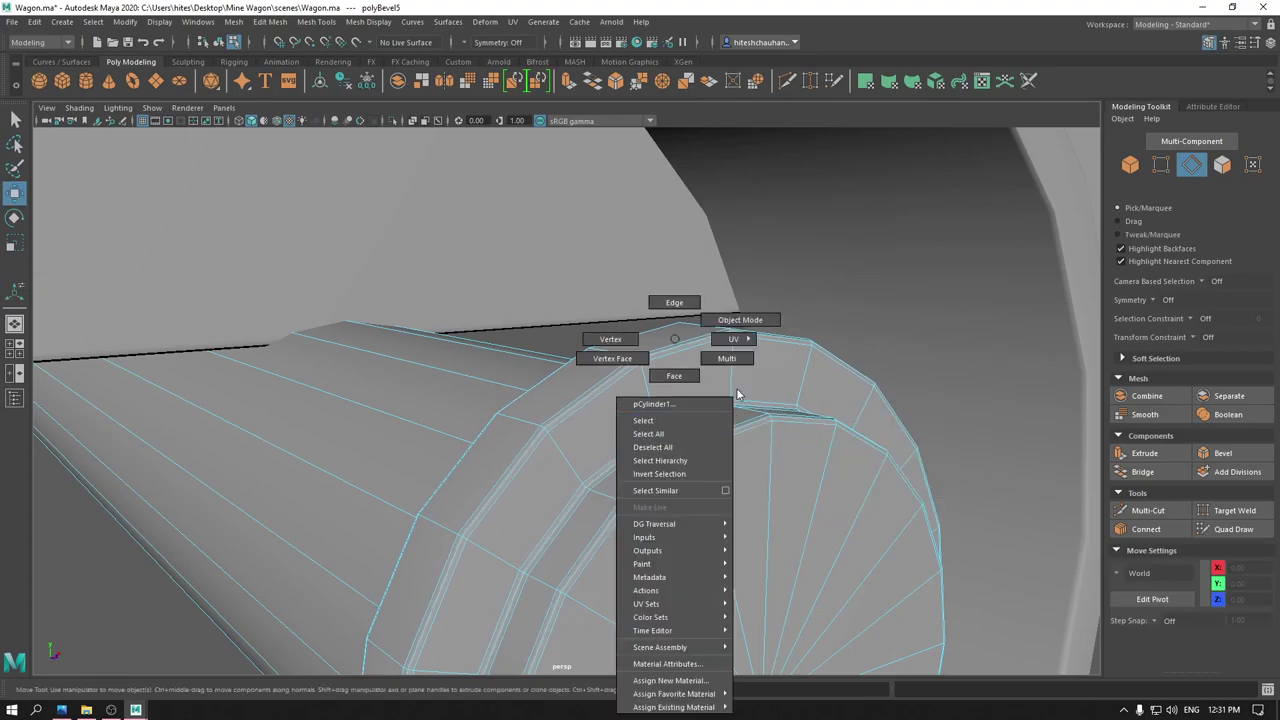
pyautogui.scroll(-5, 648, 370)
pyautogui.press('w')
pyautogui.keyDown('alt'); pyautogui.moveTo(648, 370); pyautogui.dragTo(626, 399, button='right'); pyautogui.keyUp('alt')
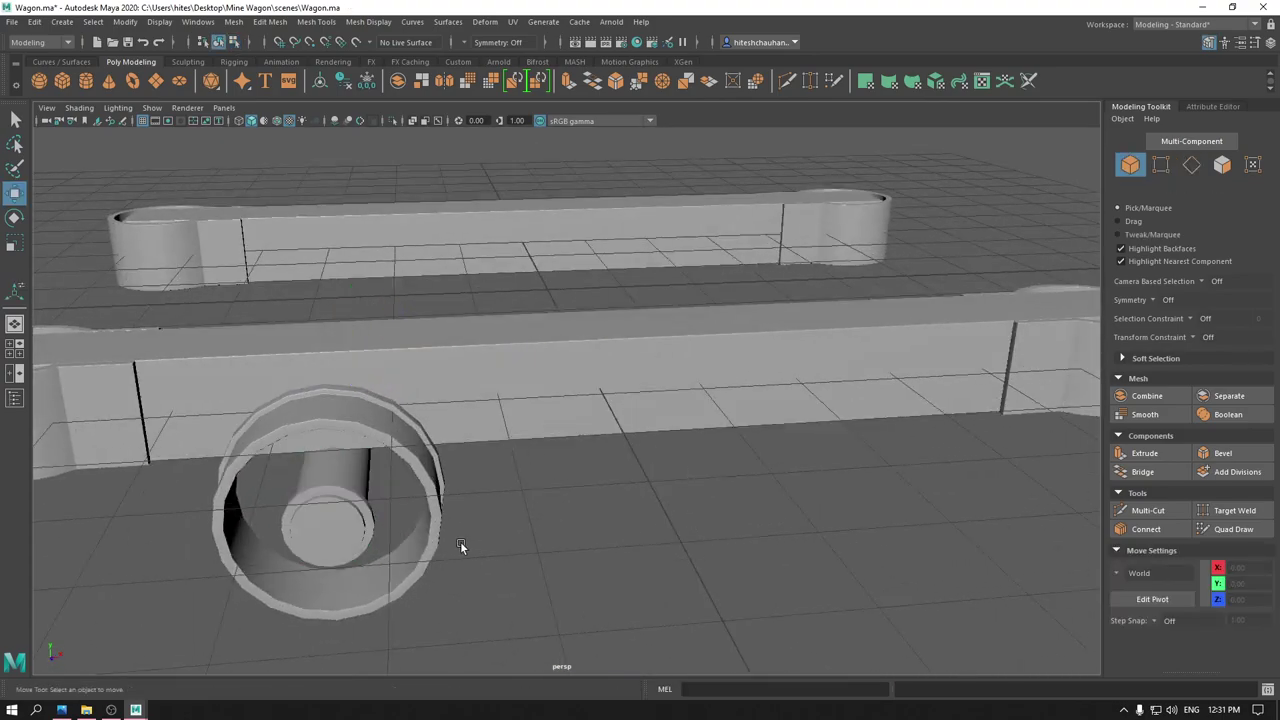
# - Duplicate the half axle, mirror the copy with Scale Y -1, and select both halves
pyautogui.press('space')
pyautogui.moveTo(455, 506); pyautogui.dragTo(384, 509)
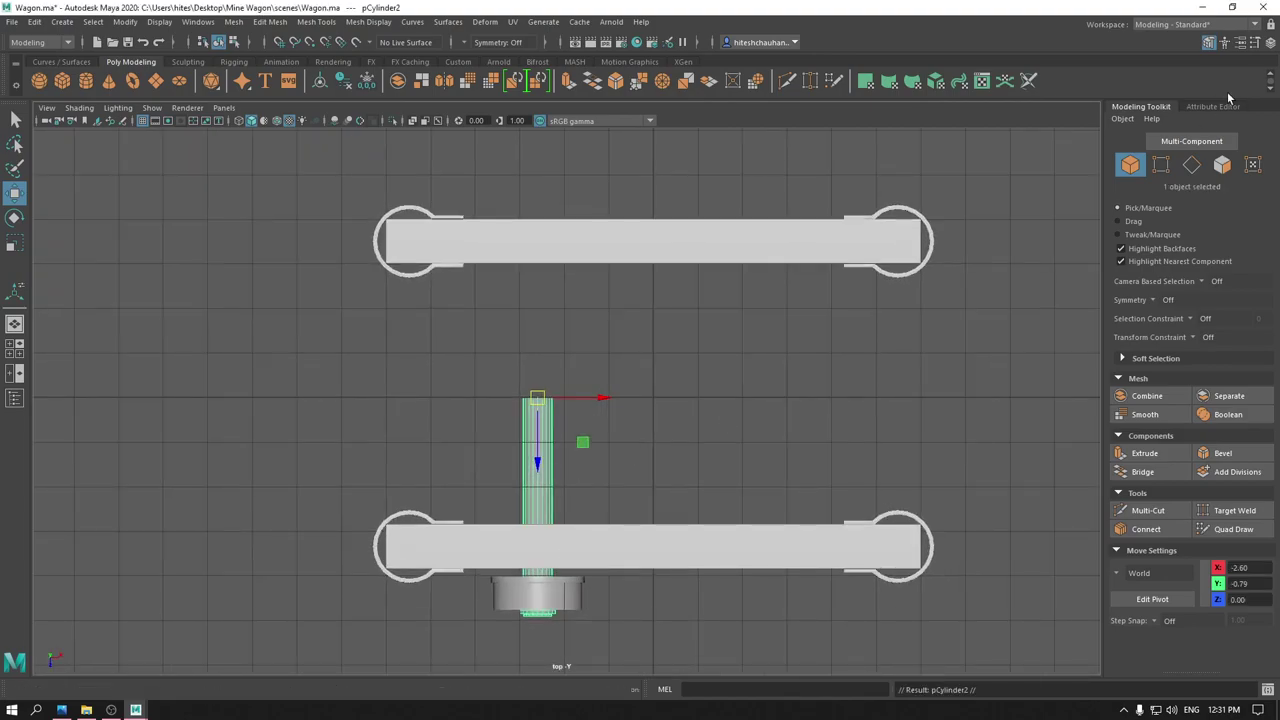
pyautogui.click(1268, 42)
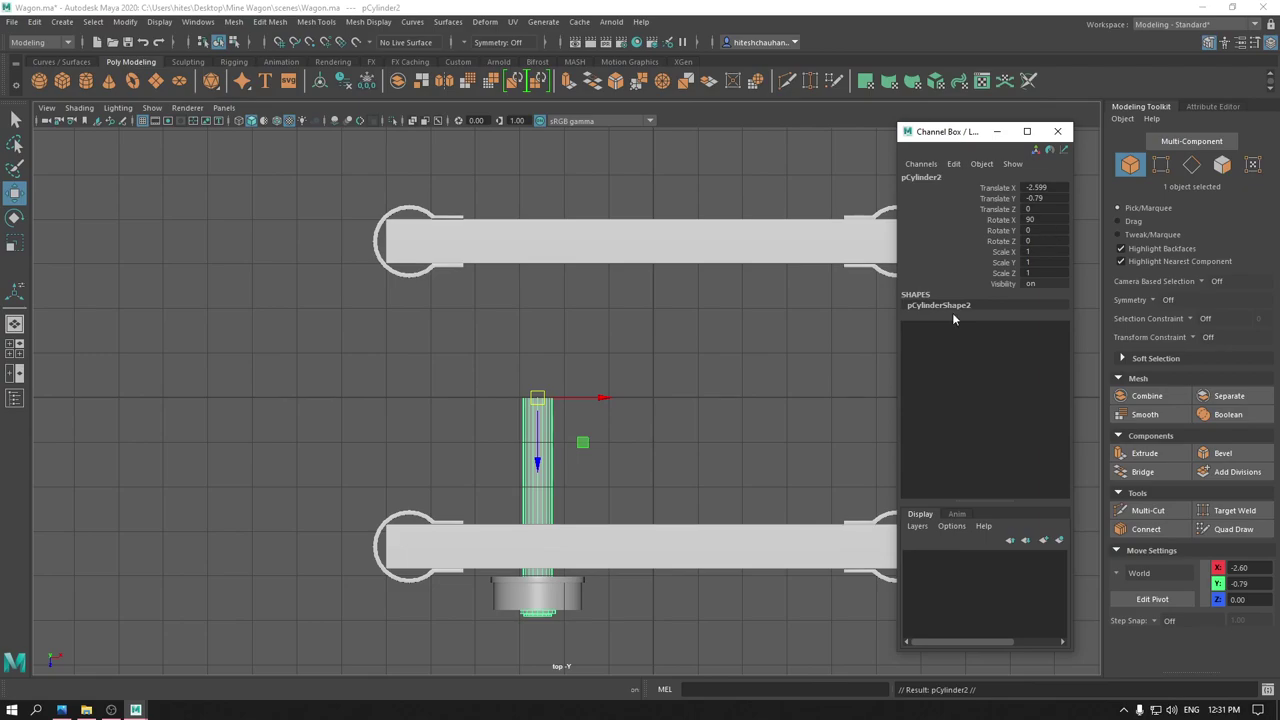
pyautogui.press('a')
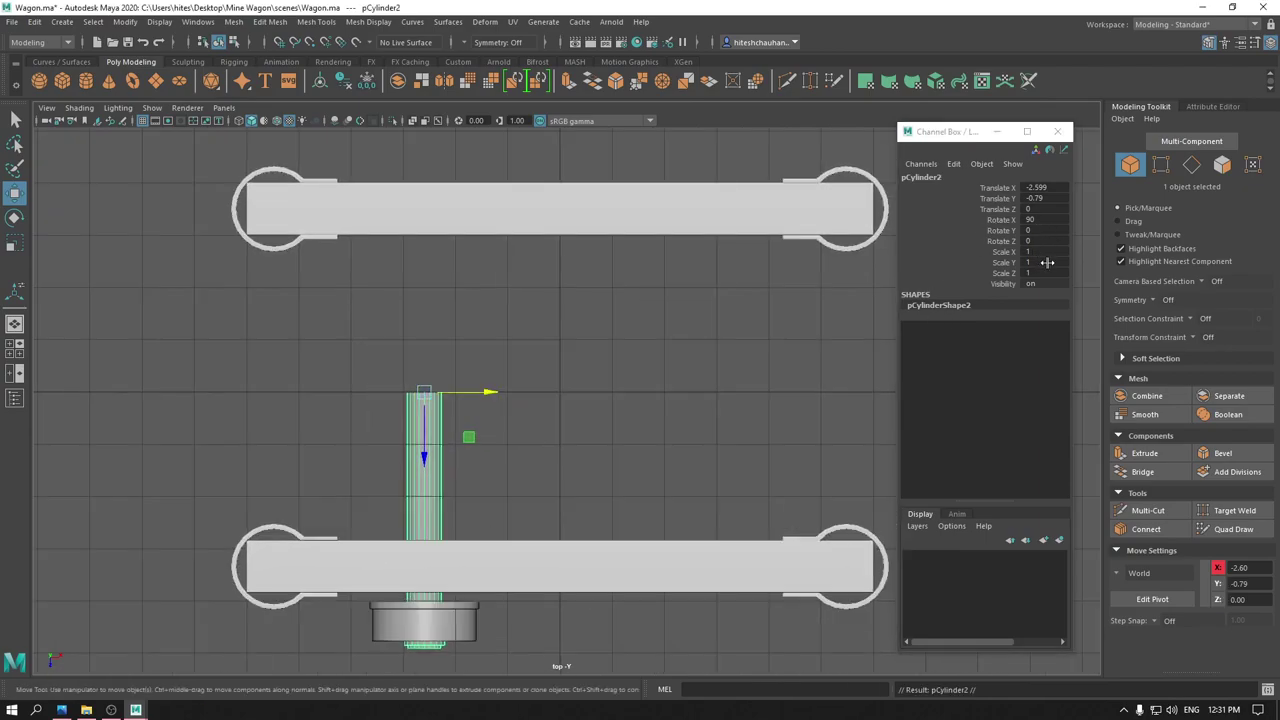
pyautogui.doubleClick(1042, 261)
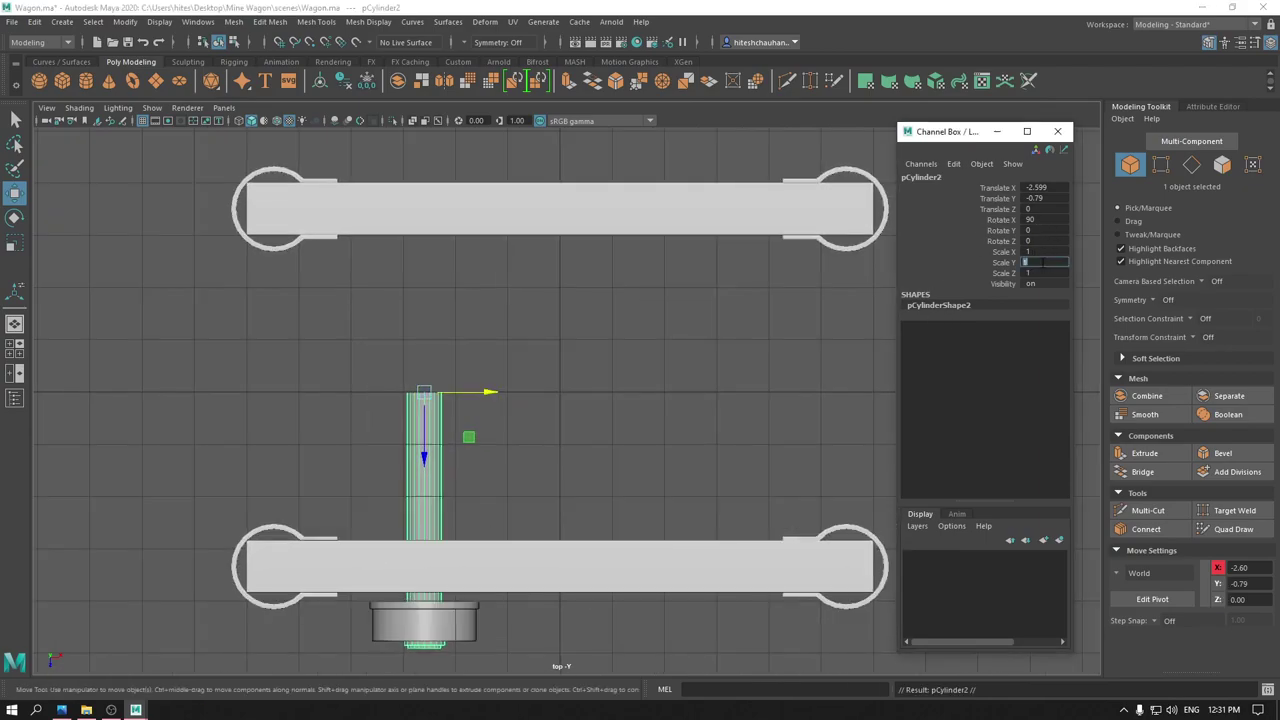
pyautogui.write('-1')
pyautogui.press('Return')
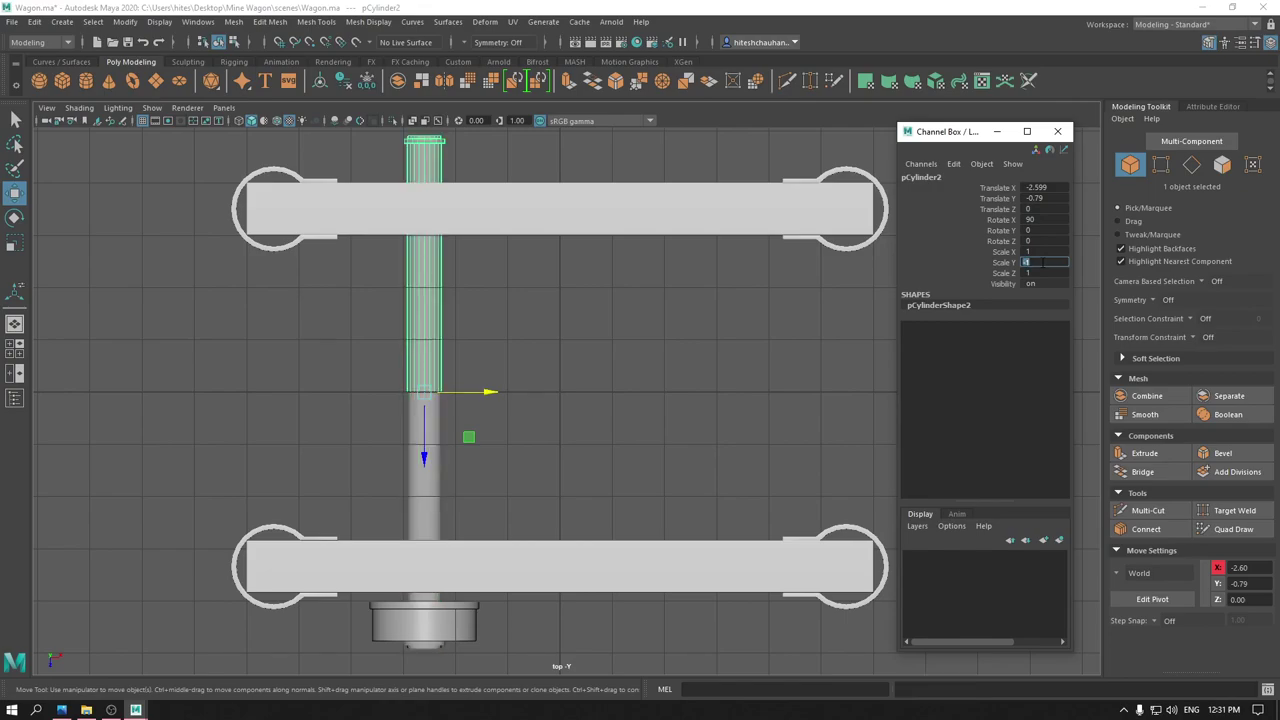
pyautogui.click(1057, 131)
pyautogui.scroll(-1, 530, 364)
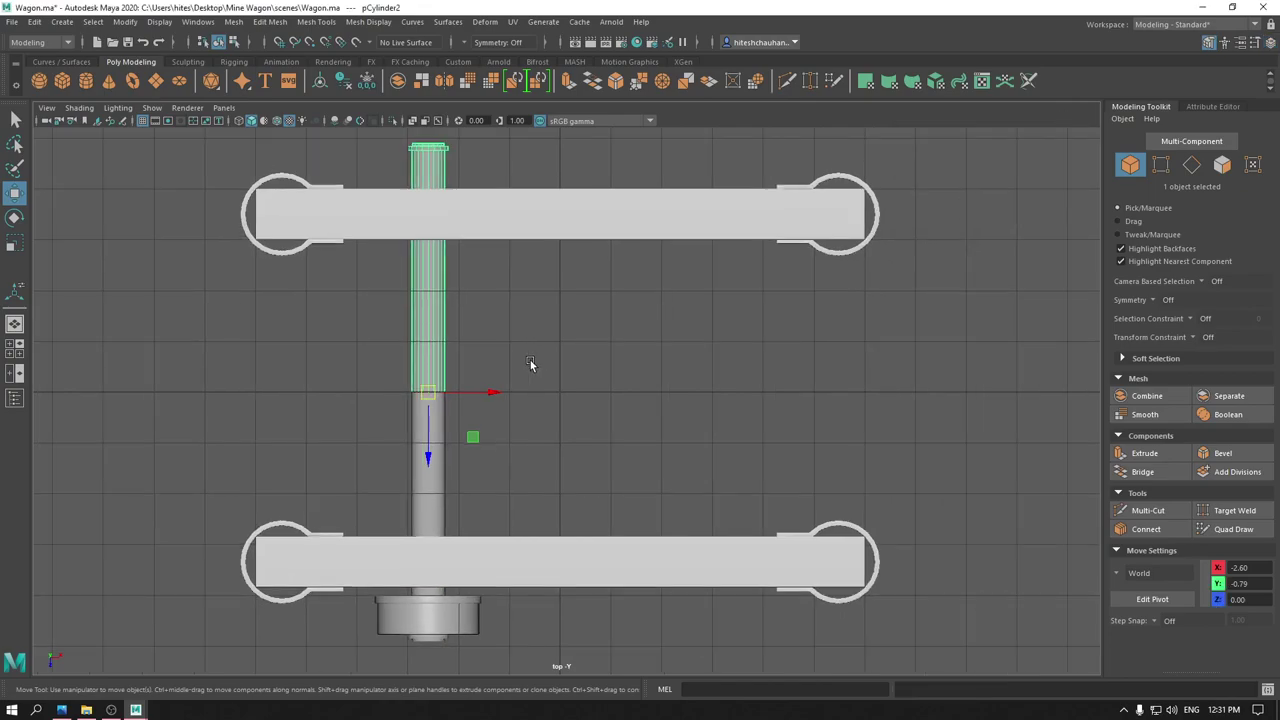
pyautogui.keyDown('shift'); pyautogui.click(406, 408); pyautogui.keyUp('shift')
pyautogui.keyDown('shift'); pyautogui.moveTo(421, 381); pyautogui.dragTo(402, 624, button='right'); pyautogui.keyUp('shift')
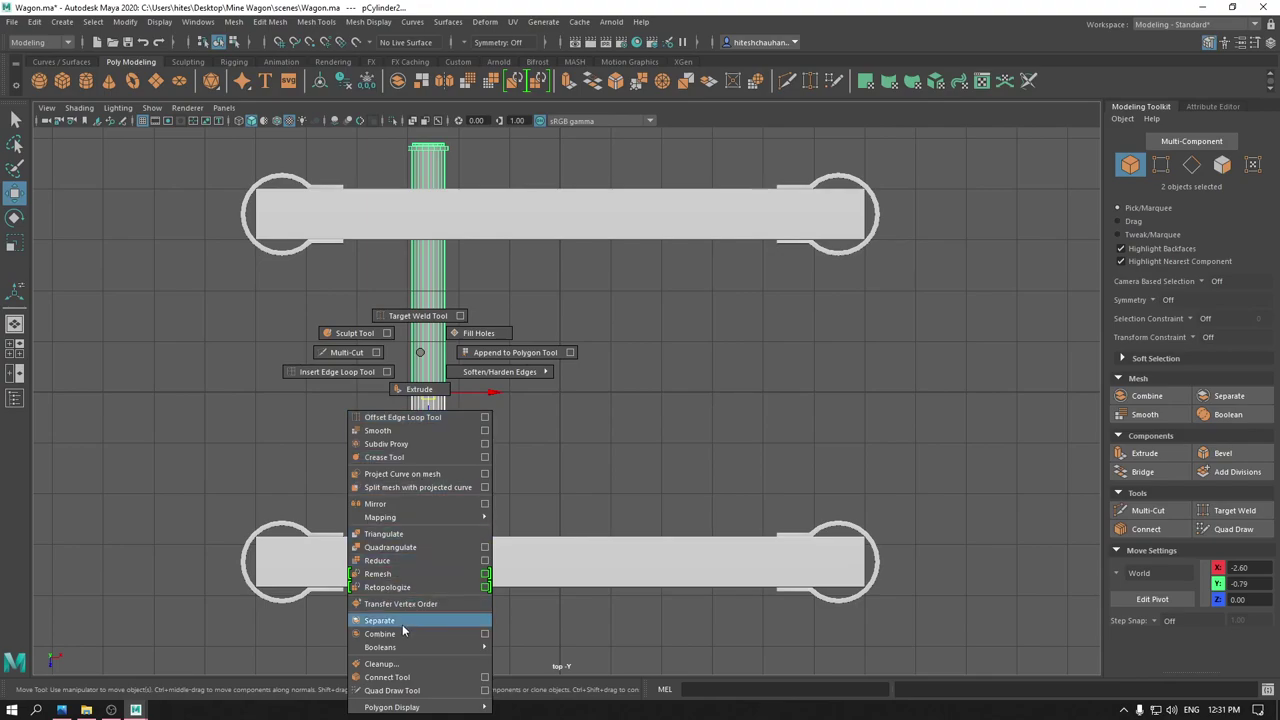
# - Combine the axle halves into pCylinder3 and merge its vertices at a 0.08 threshold
pyautogui.rightClick(470, 385)
pyautogui.moveTo(470, 385); pyautogui.dragTo(420, 339, button='right')
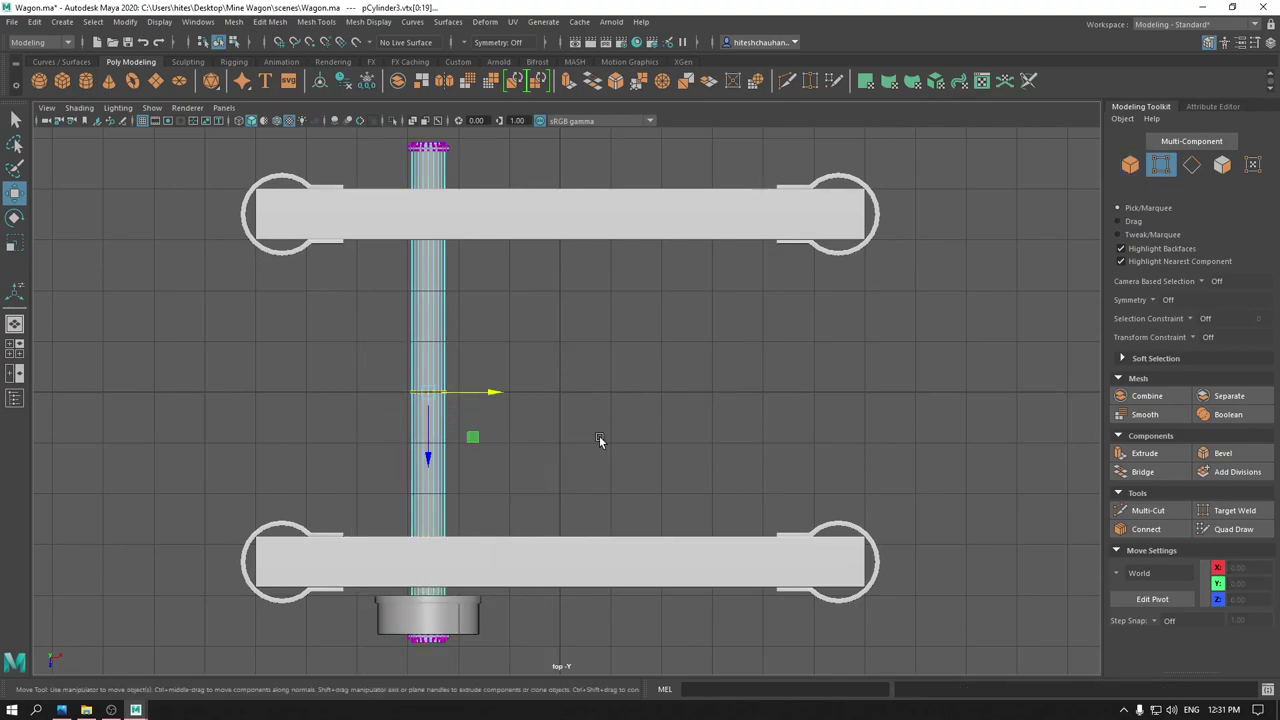
pyautogui.moveTo(516, 366)
pyautogui.keyDown('shift'); pyautogui.mouseDown(button='right')
pyautogui.moveTo(515, 297)
pyautogui.moveTo(572, 291)
pyautogui.mouseUp(button='right'); pyautogui.keyUp('shift')
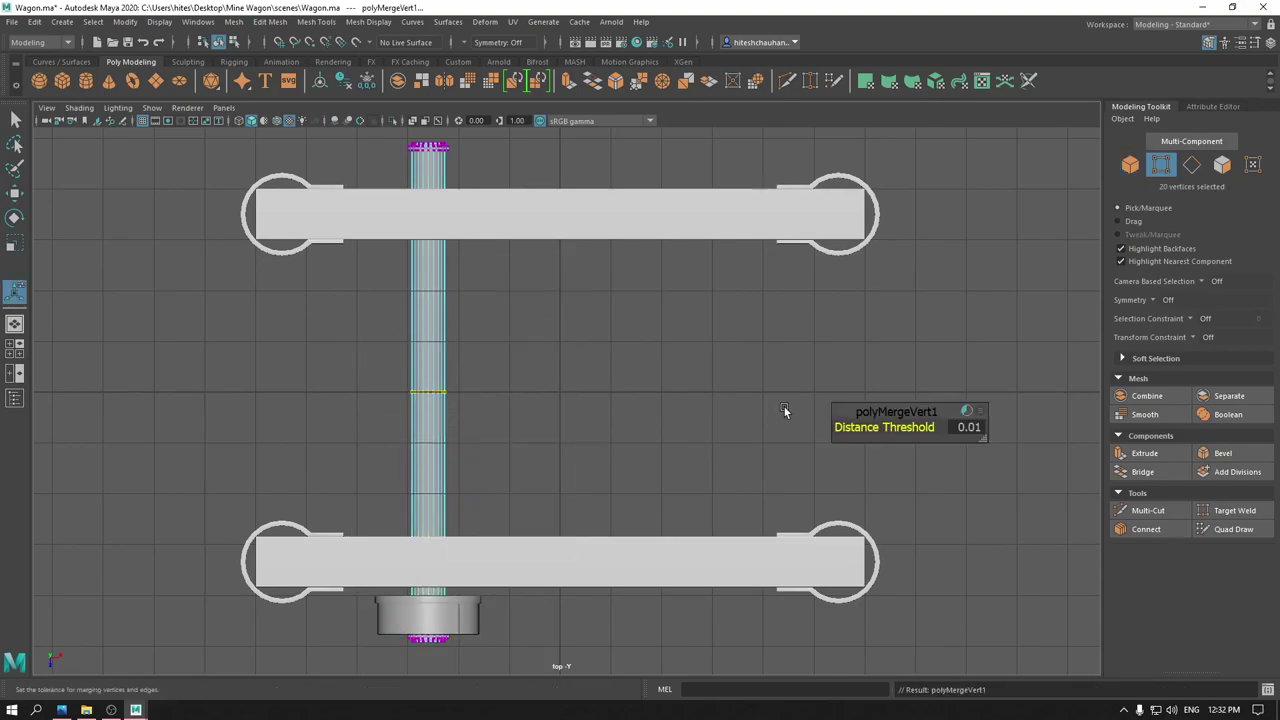
pyautogui.moveTo(895, 422); pyautogui.dragTo(901, 426)
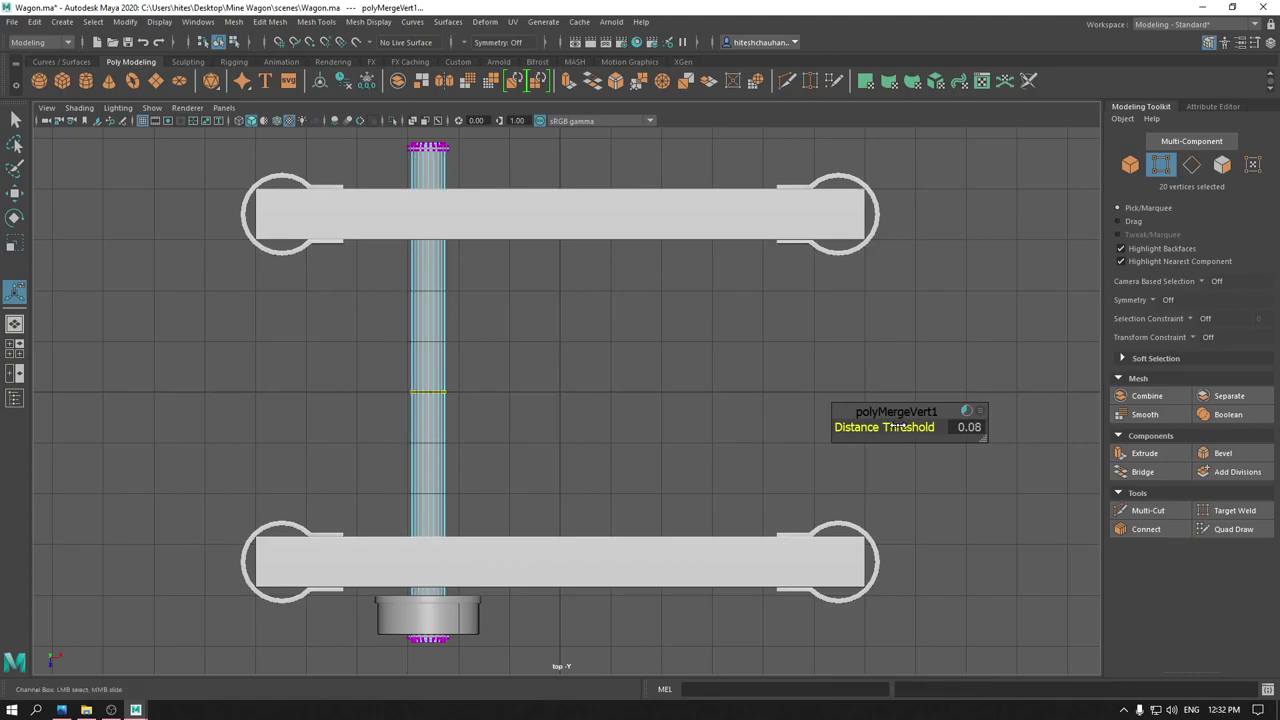
pyautogui.press('w')
pyautogui.moveTo(564, 377); pyautogui.dragTo(564, 300, button='right')
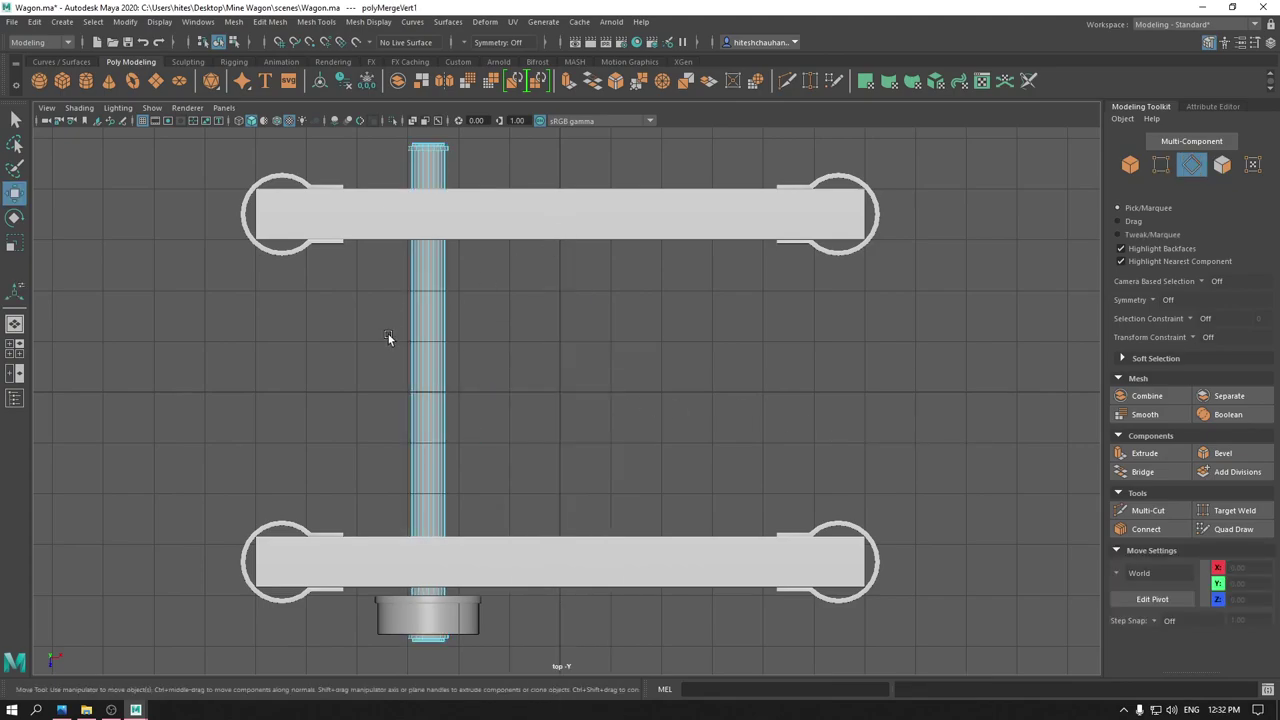
pyautogui.scroll(3, 400, 340)
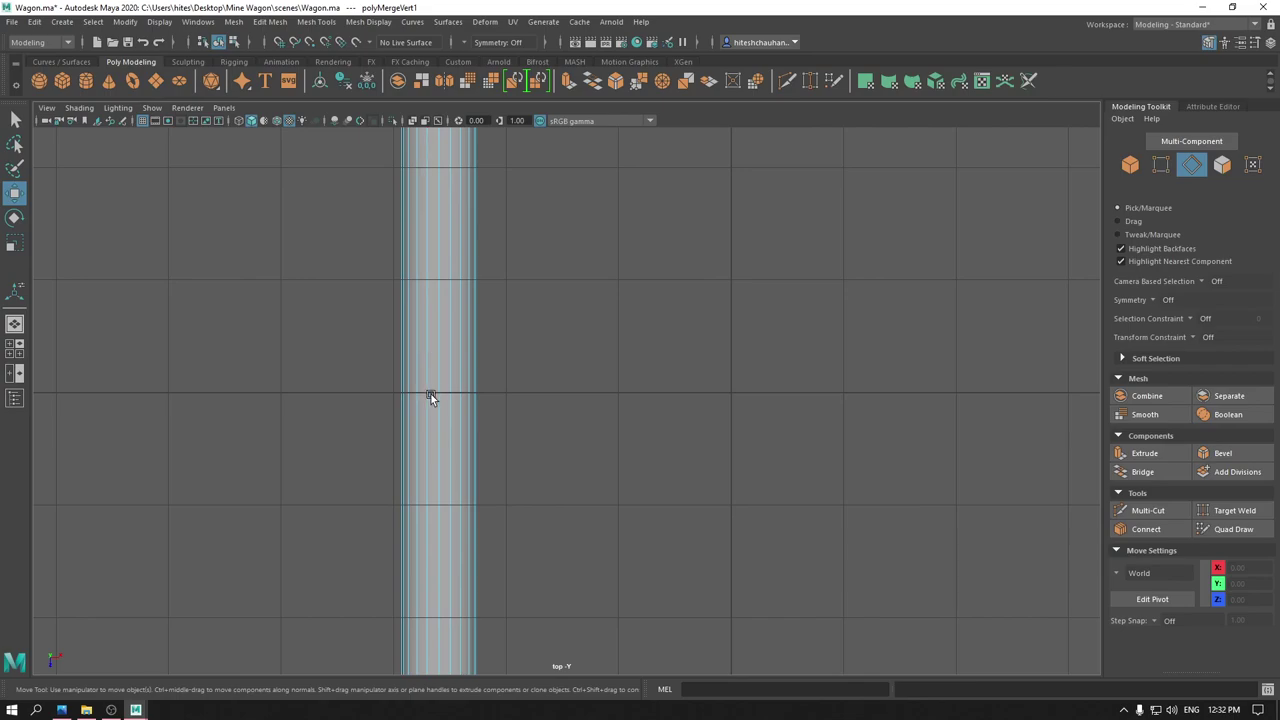
# - Select the axle end inside the wheel and nudge it slightly down along Y
pyautogui.press('space')
pyautogui.moveTo(431, 394)
pyautogui.mouseDown()
pyautogui.moveTo(412, 311)
pyautogui.moveTo(492, 379)
pyautogui.mouseUp()
pyautogui.scroll(-5, 413, 317)
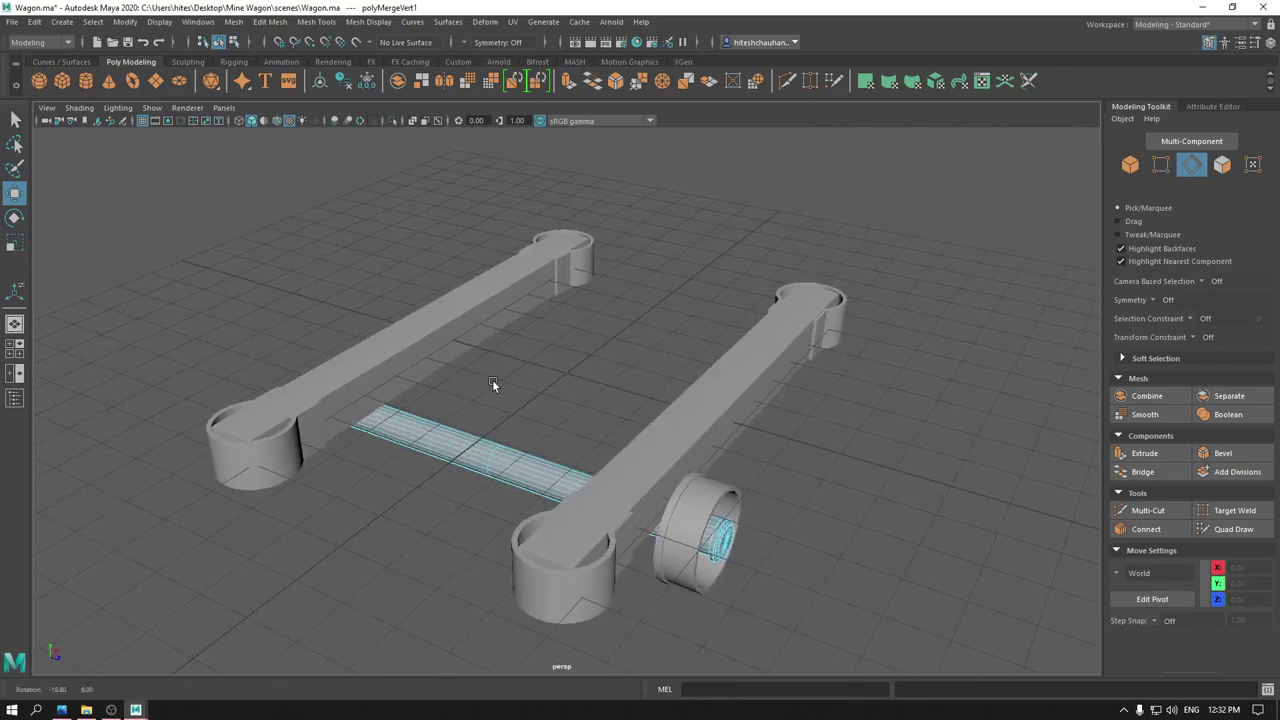
pyautogui.scroll(8, 428, 516)
pyautogui.scroll(-5, 577, 400)
pyautogui.scroll(5, 472, 452)
pyautogui.doubleClick(475, 450)
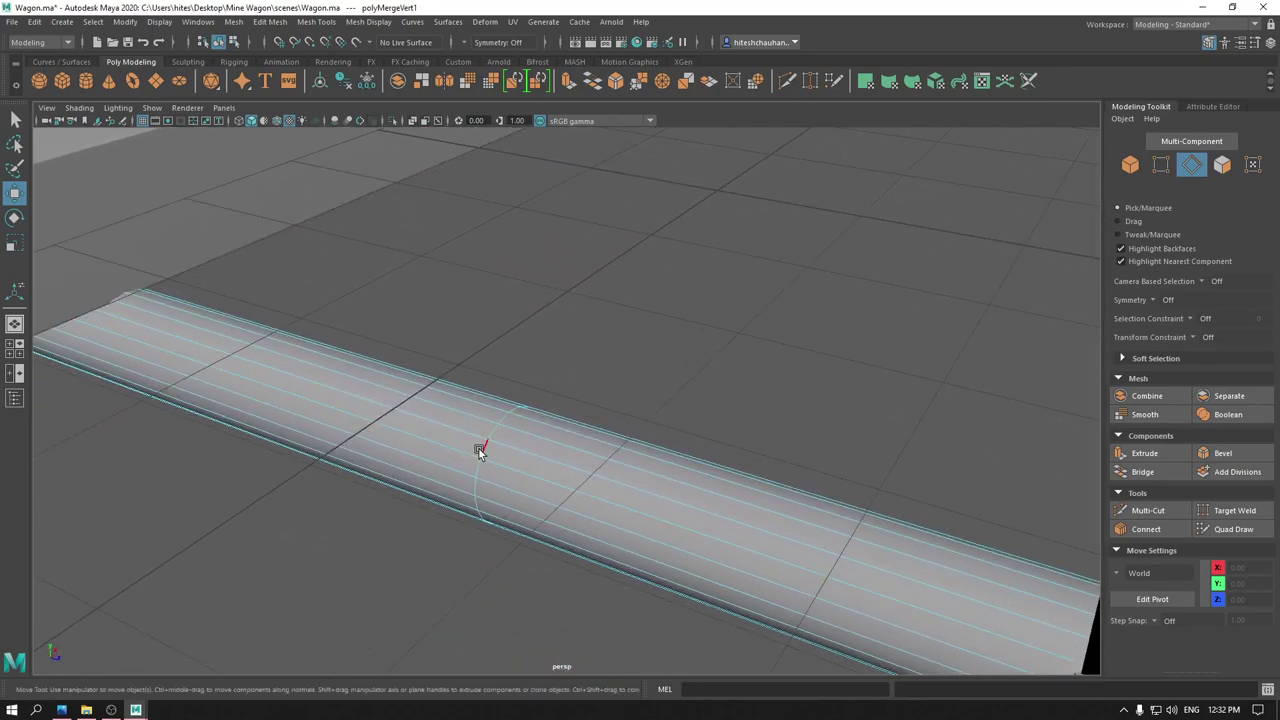
pyautogui.moveTo(545, 280); pyautogui.dragTo(403, 358, button='right')
pyautogui.scroll(-5, 485, 135)
pyautogui.keyDown('alt'); pyautogui.moveTo(485, 135); pyautogui.dragTo(462, 332); pyautogui.keyUp('alt')
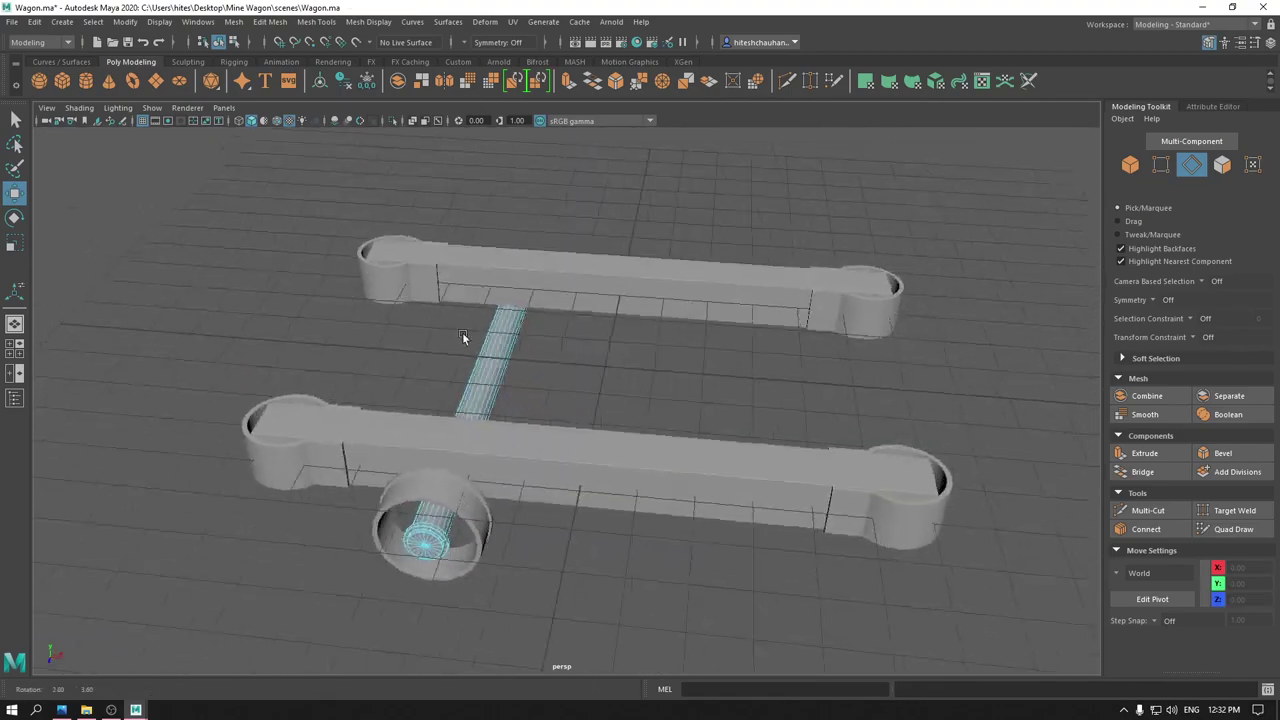
pyautogui.rightClick(469, 322)
pyautogui.moveTo(469, 319); pyautogui.dragTo(534, 301, button='right')
pyautogui.moveTo(612, 201)
pyautogui.keyDown('alt'); pyautogui.mouseDown()
pyautogui.moveTo(654, 395)
pyautogui.moveTo(652, 289)
pyautogui.moveTo(634, 520)
pyautogui.mouseUp(); pyautogui.keyUp('alt')
pyautogui.scroll(2, 634, 520)
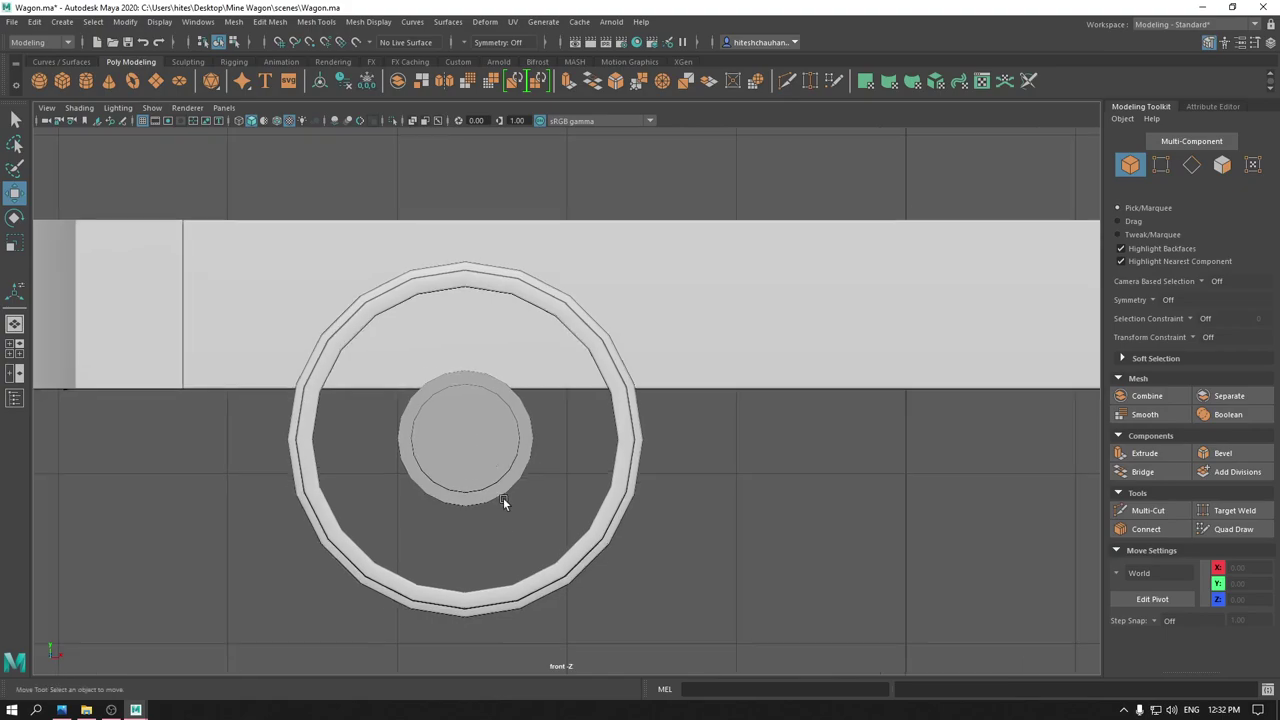
pyautogui.click(475, 422)
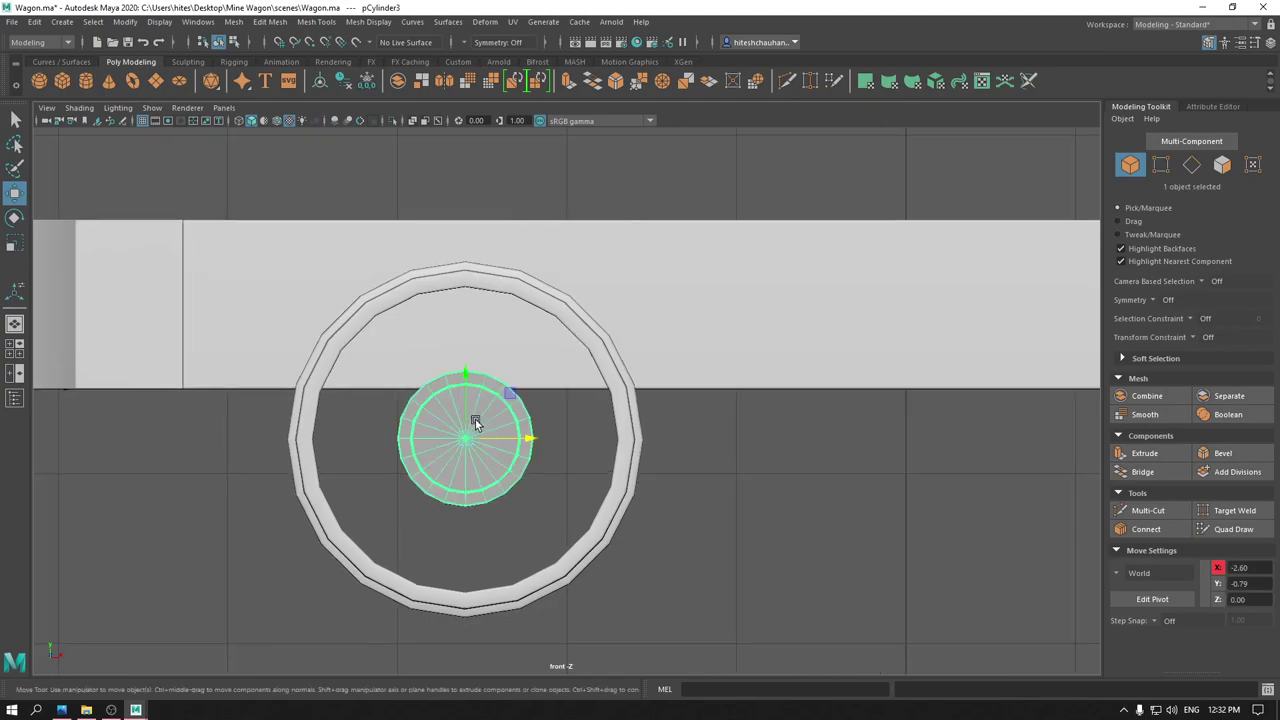
pyautogui.click(467, 371)
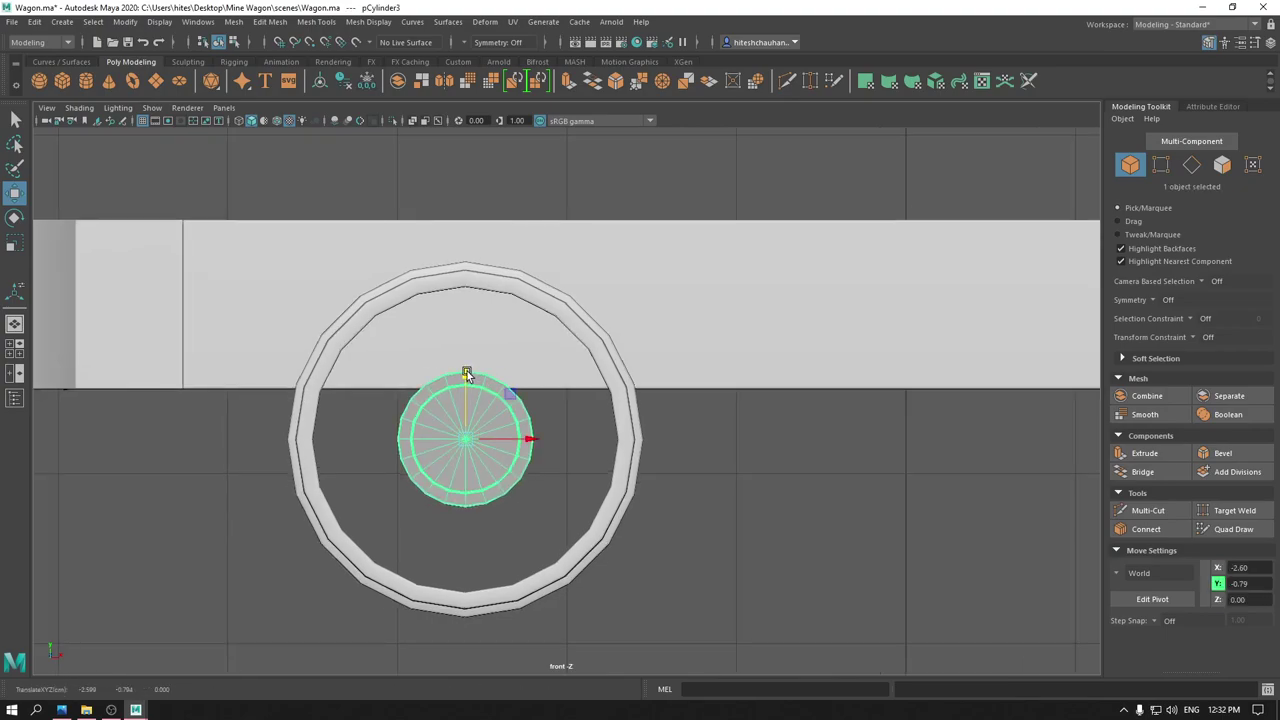
pyautogui.press('4')
pyautogui.keyDown('alt'); pyautogui.moveTo(467, 370); pyautogui.dragTo(624, 476); pyautogui.keyUp('alt')
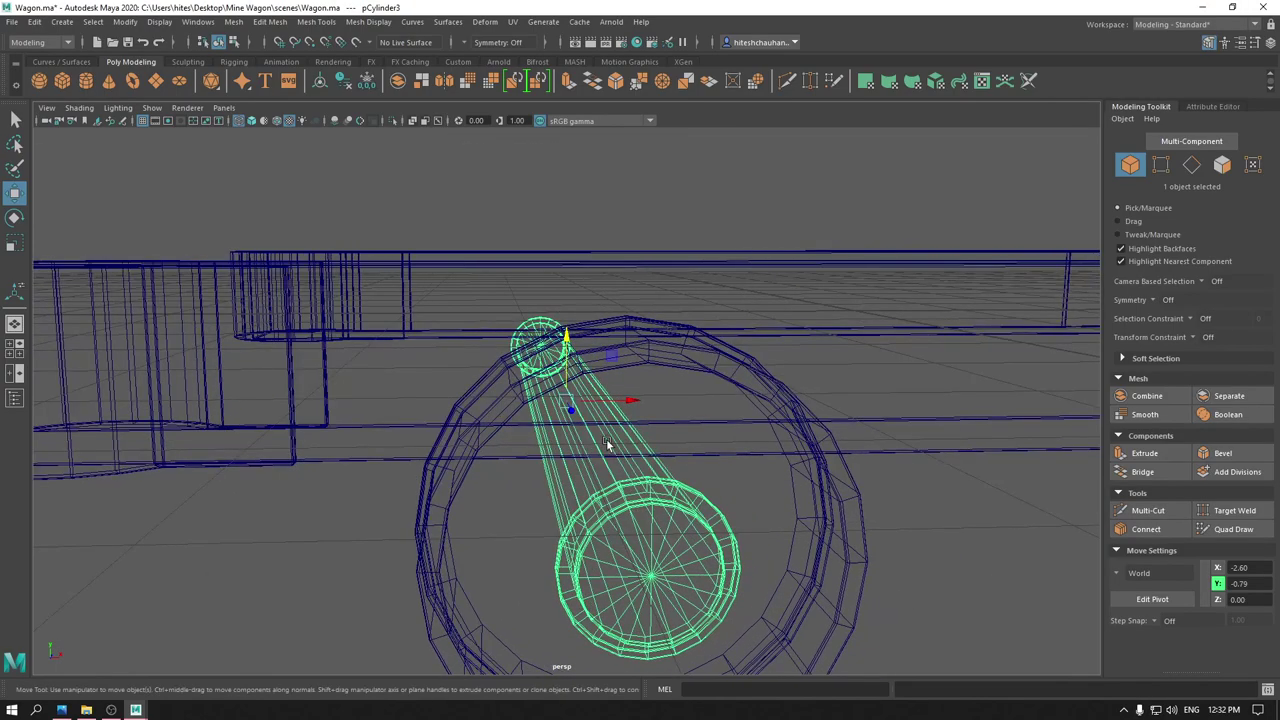
pyautogui.press('5')
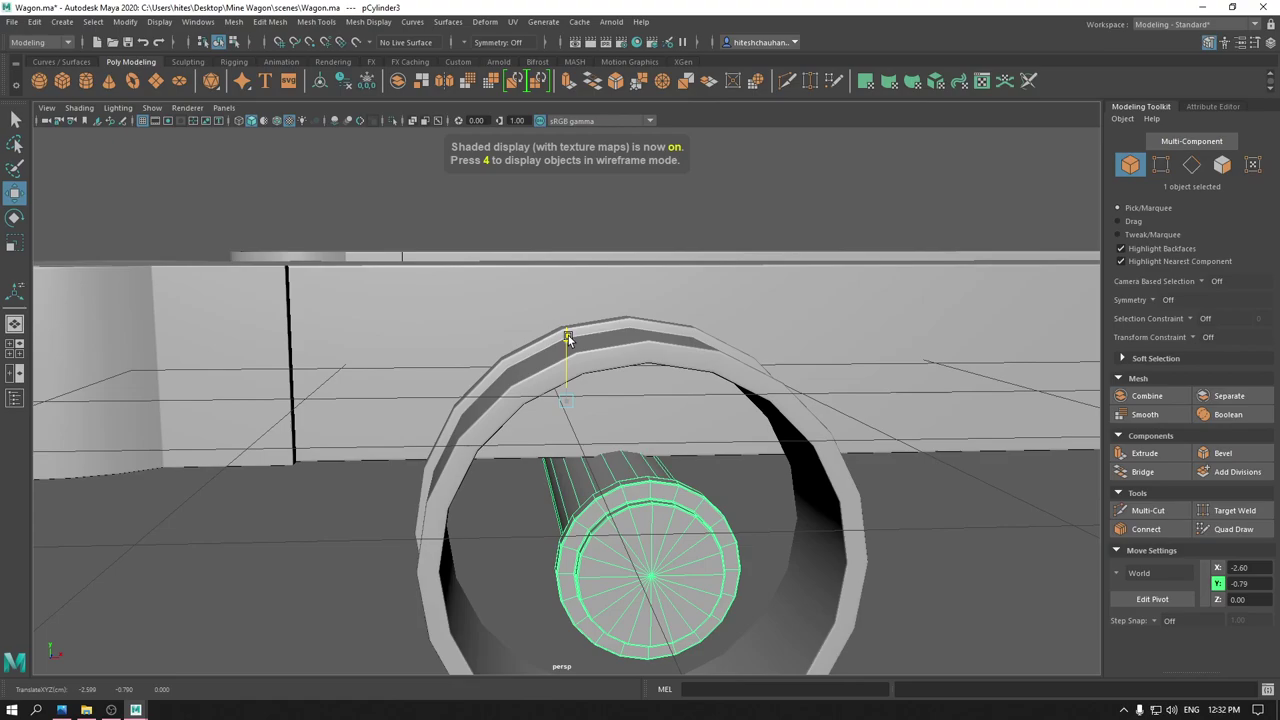
pyautogui.moveTo(560, 341); pyautogui.dragTo(597, 406)
# - Move the axle end and wheel ring pPipe6 down together to Y -0.80
pyautogui.press('space')
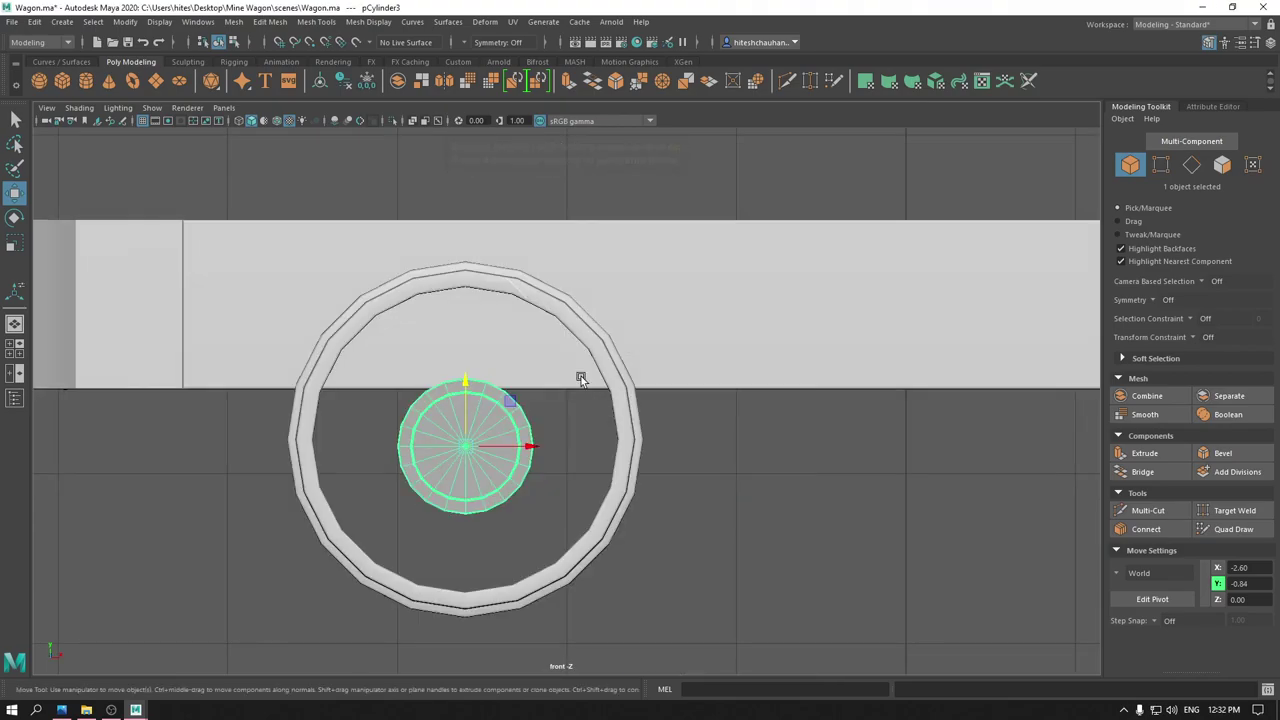
pyautogui.click(524, 283)
pyautogui.moveTo(461, 371); pyautogui.dragTo(462, 373)
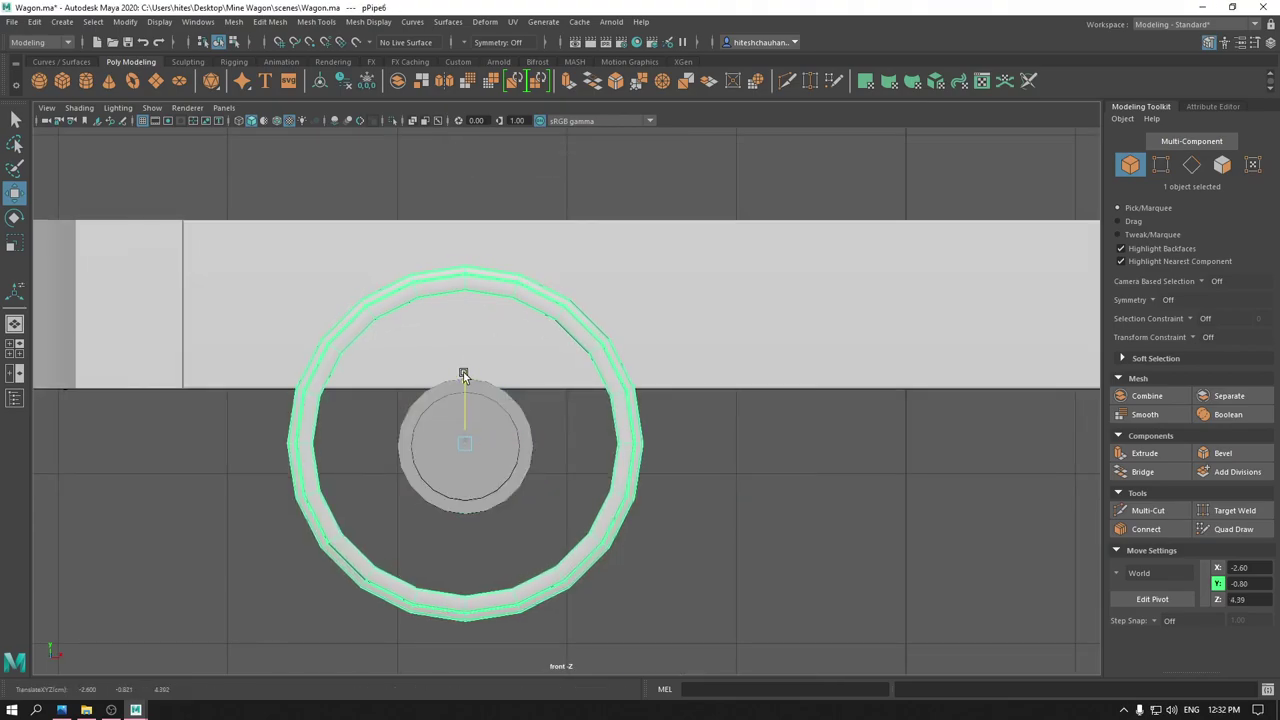
pyautogui.click(462, 373)
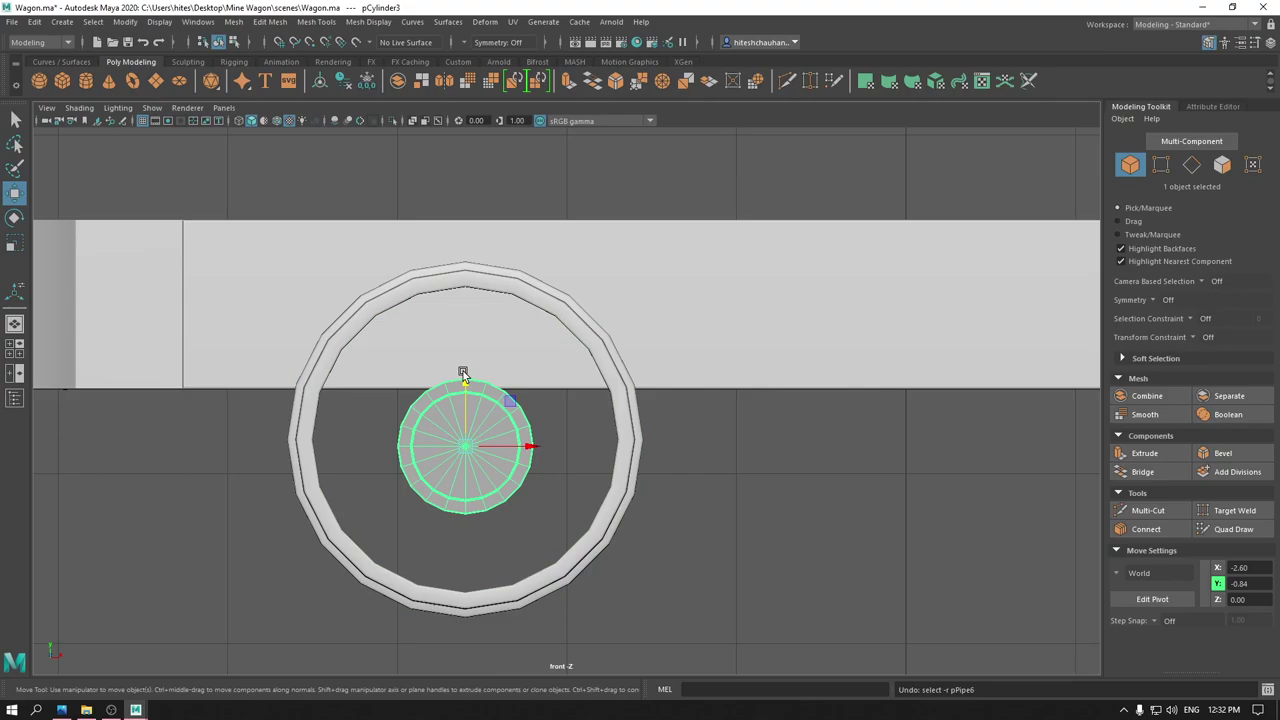
pyautogui.keyDown('shift'); pyautogui.click(467, 280); pyautogui.keyUp('shift')
pyautogui.moveTo(507, 311); pyautogui.dragTo(512, 333)
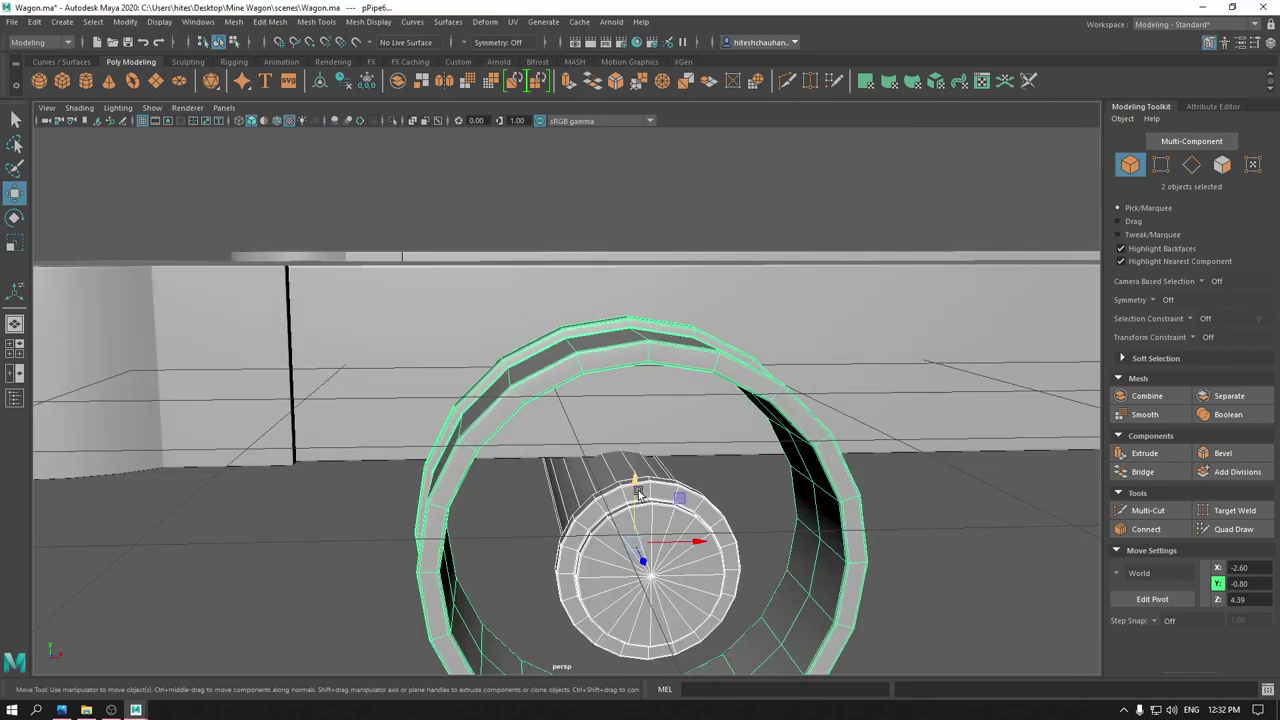
pyautogui.moveTo(640, 492); pyautogui.dragTo(635, 500)
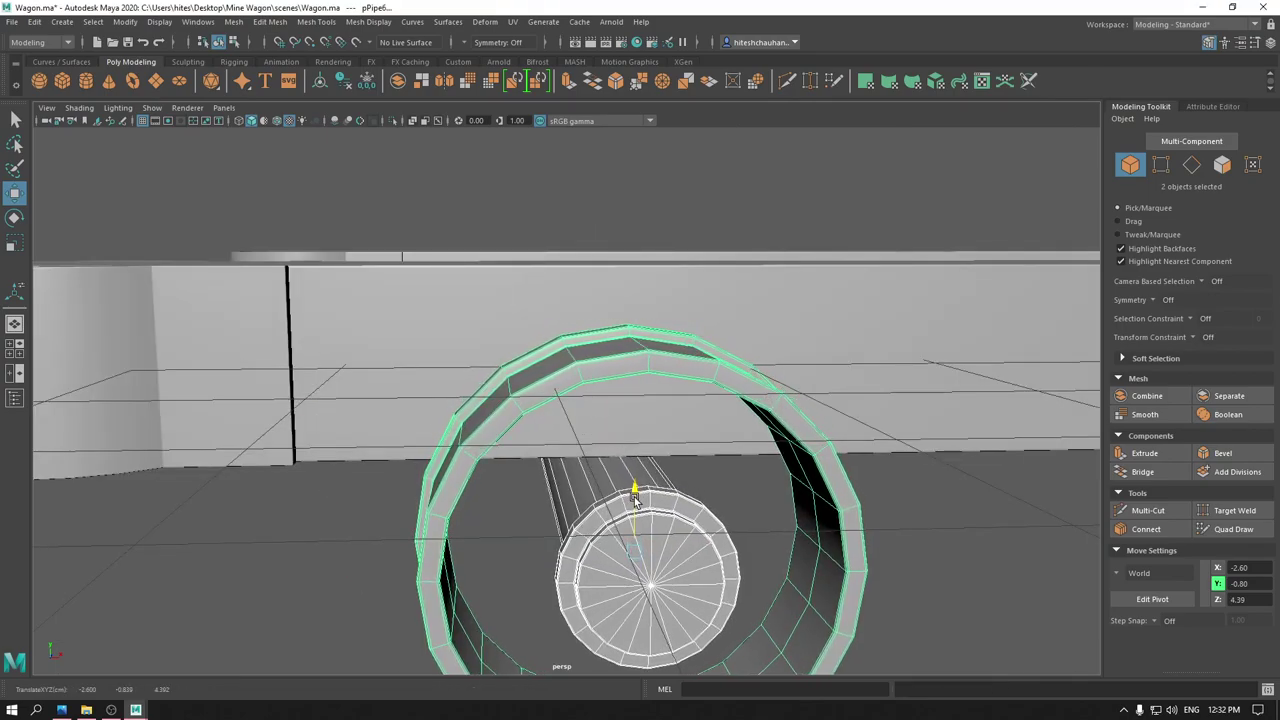
pyautogui.click(920, 510)
pyautogui.moveTo(920, 510)
pyautogui.keyDown('alt'); pyautogui.mouseDown()
pyautogui.moveTo(856, 416)
pyautogui.moveTo(840, 491)
pyautogui.moveTo(829, 473)
pyautogui.moveTo(860, 423)
pyautogui.moveTo(847, 443)
pyautogui.mouseUp(); pyautogui.keyUp('alt')
# - Create a new pipe primitive and rotate it to face the front
pyautogui.keyDown('shift'); pyautogui.rightClick(893, 419); pyautogui.keyUp('shift')
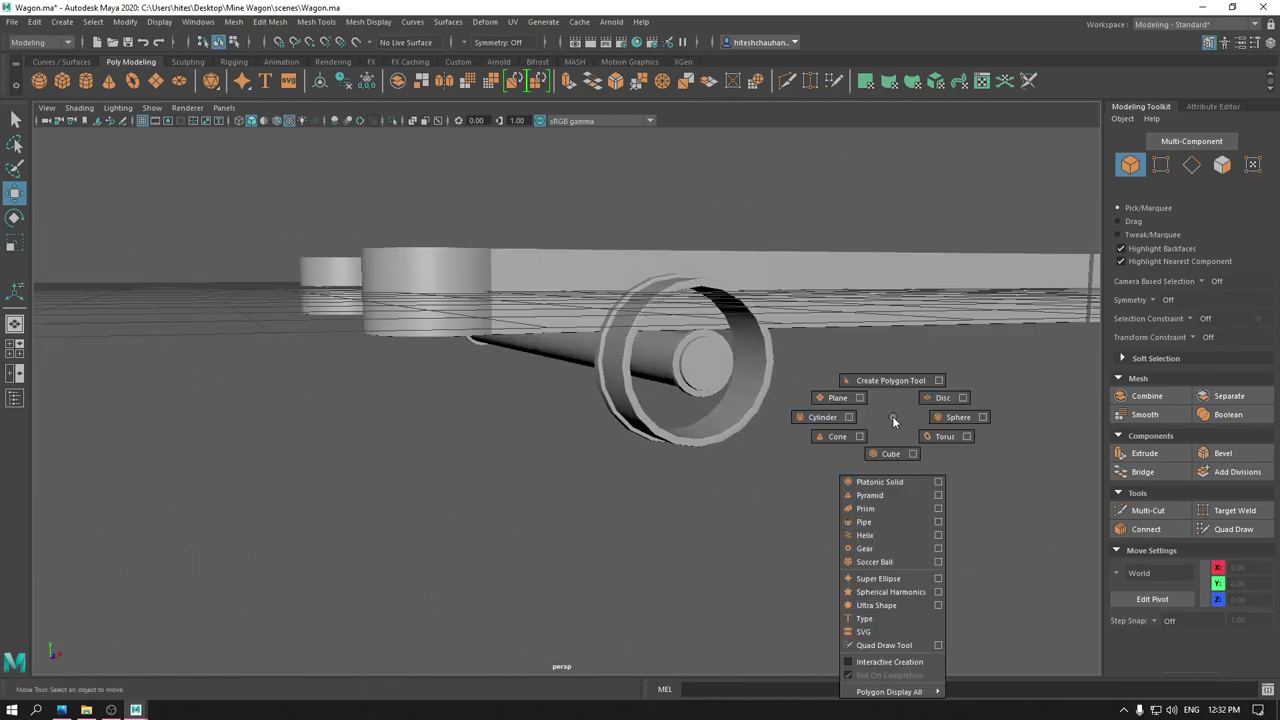
pyautogui.click(884, 522)
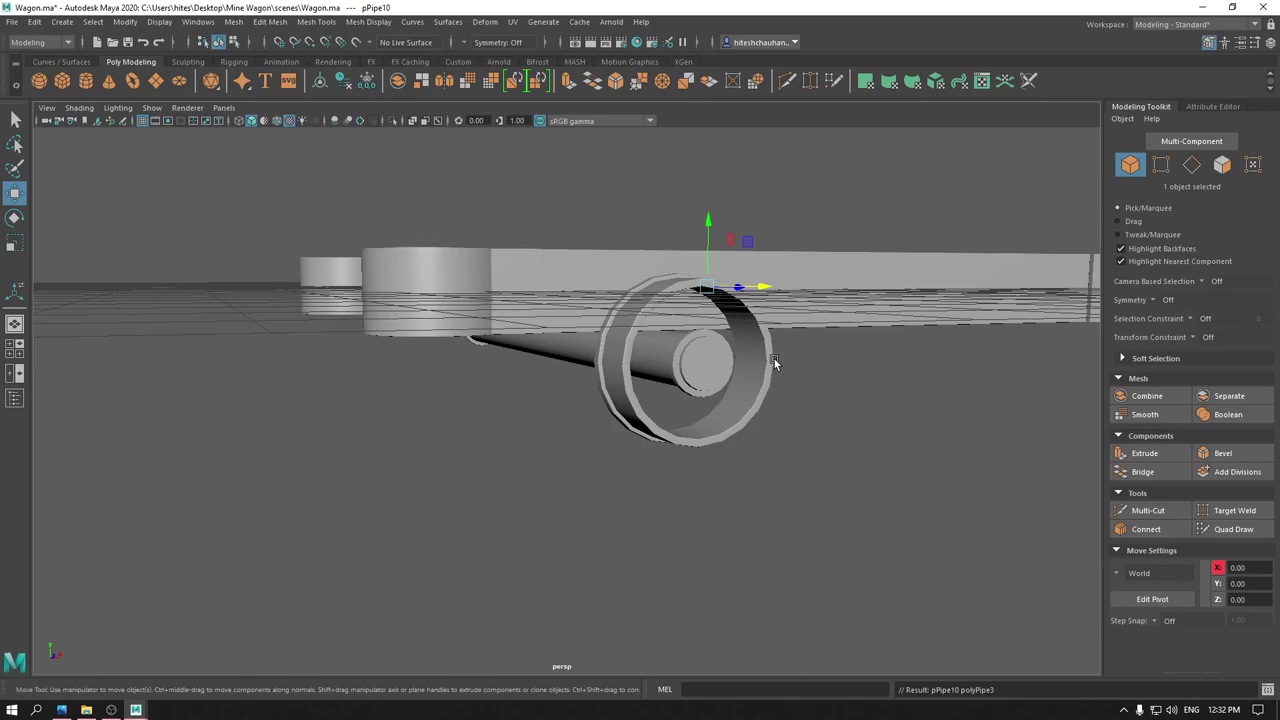
pyautogui.keyDown('alt'); pyautogui.moveTo(774, 359); pyautogui.dragTo(777, 423); pyautogui.keyUp('alt')
pyautogui.moveTo(734, 302)
pyautogui.mouseDown()
pyautogui.moveTo(944, 544)
pyautogui.moveTo(819, 514)
pyautogui.mouseUp()
pyautogui.press('space')
pyautogui.press('e')
pyautogui.moveTo(890, 287)
pyautogui.mouseDown()
pyautogui.moveTo(914, 357)
pyautogui.moveTo(503, 453)
pyautogui.moveTo(466, 447)
pyautogui.mouseUp()
pyautogui.press('w')
# - Give the pipe Radius 0.47, Height 2.01, Thickness 0.06 and 16 axis subdivisions
pyautogui.press('t')
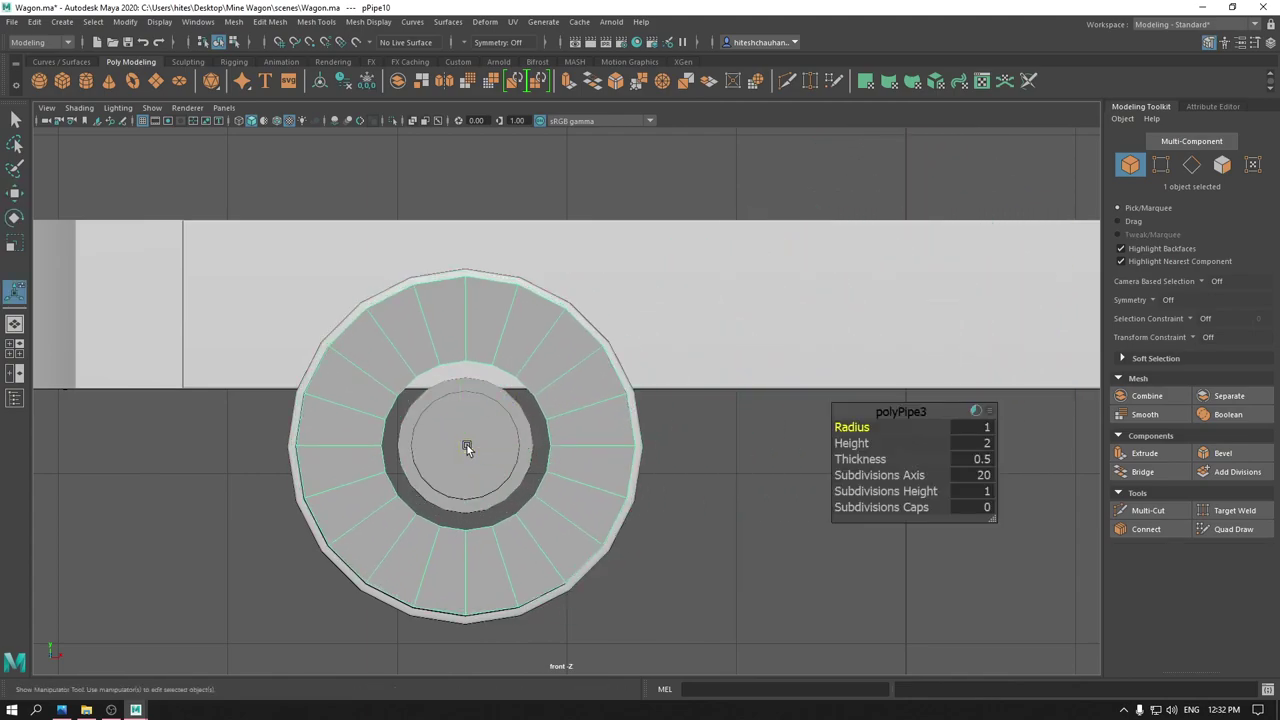
pyautogui.press('4')
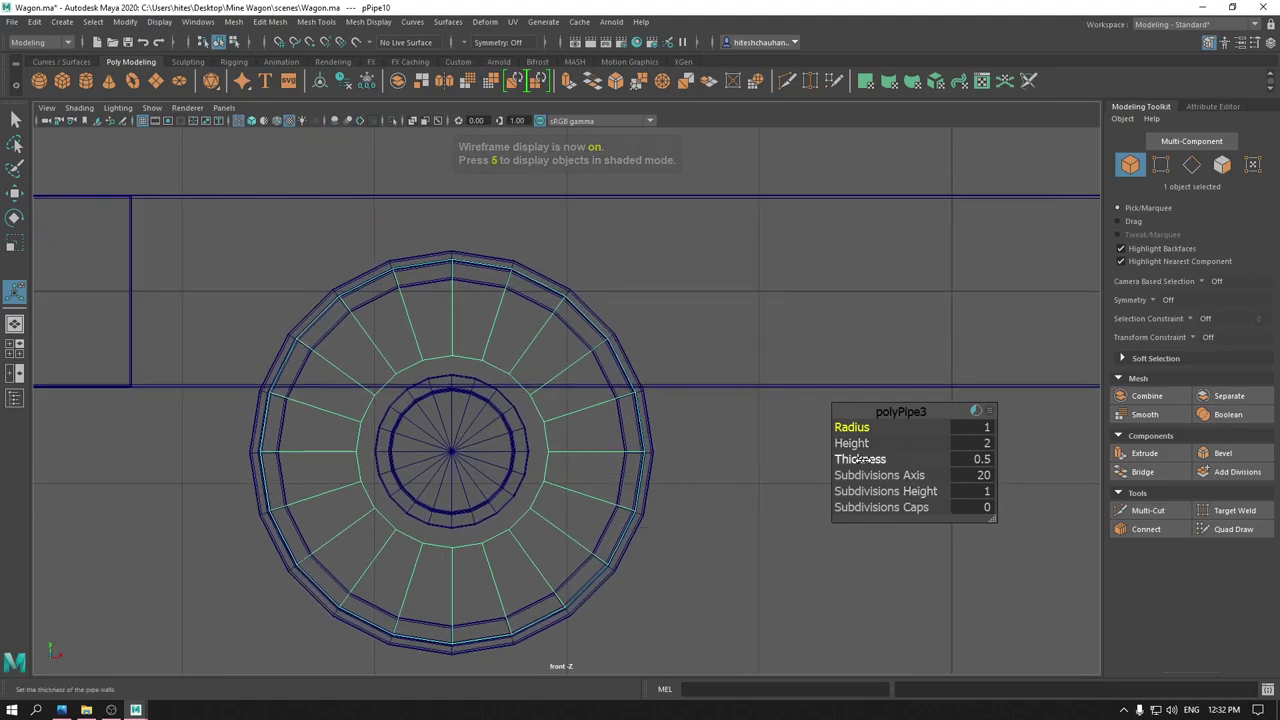
pyautogui.moveTo(850, 428); pyautogui.dragTo(815, 432, button='middle')
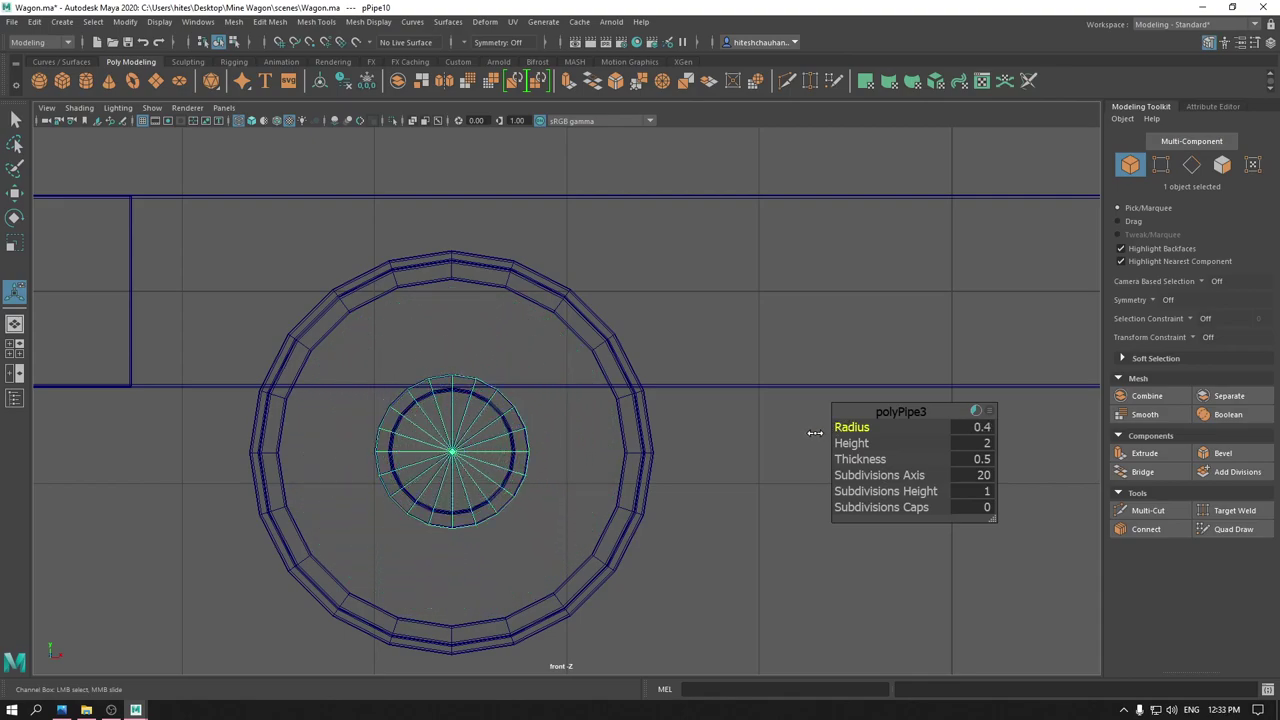
pyautogui.click(851, 443)
pyautogui.moveTo(851, 443); pyautogui.dragTo(862, 459, button='middle')
pyautogui.click(858, 459)
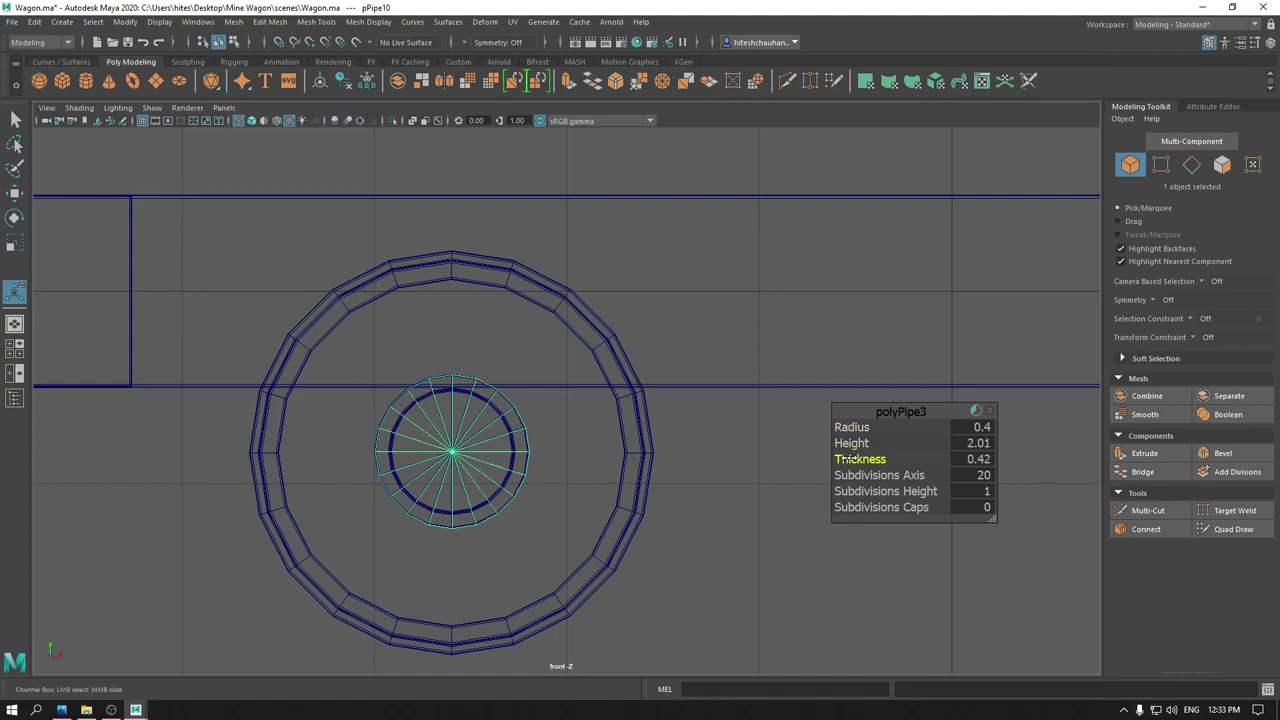
pyautogui.moveTo(845, 458)
pyautogui.mouseDown()
pyautogui.moveTo(818, 460)
pyautogui.moveTo(857, 427)
pyautogui.moveTo(861, 459)
pyautogui.mouseUp()
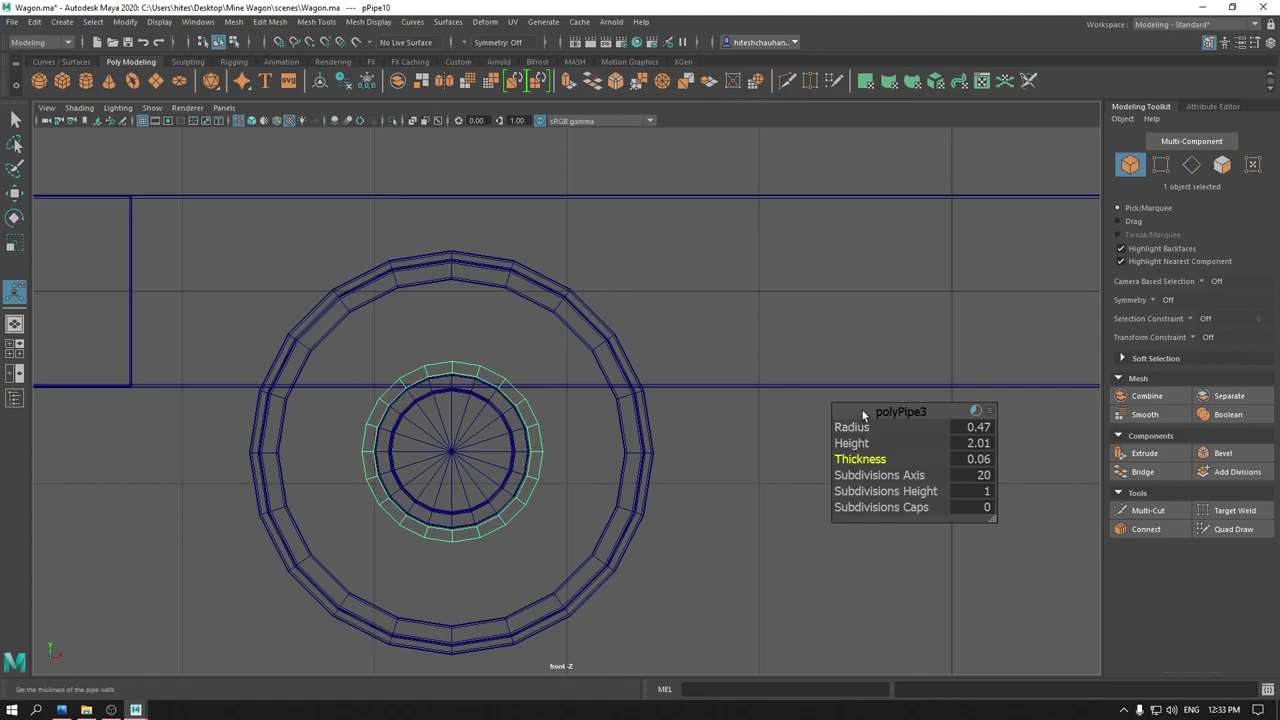
pyautogui.click(984, 477)
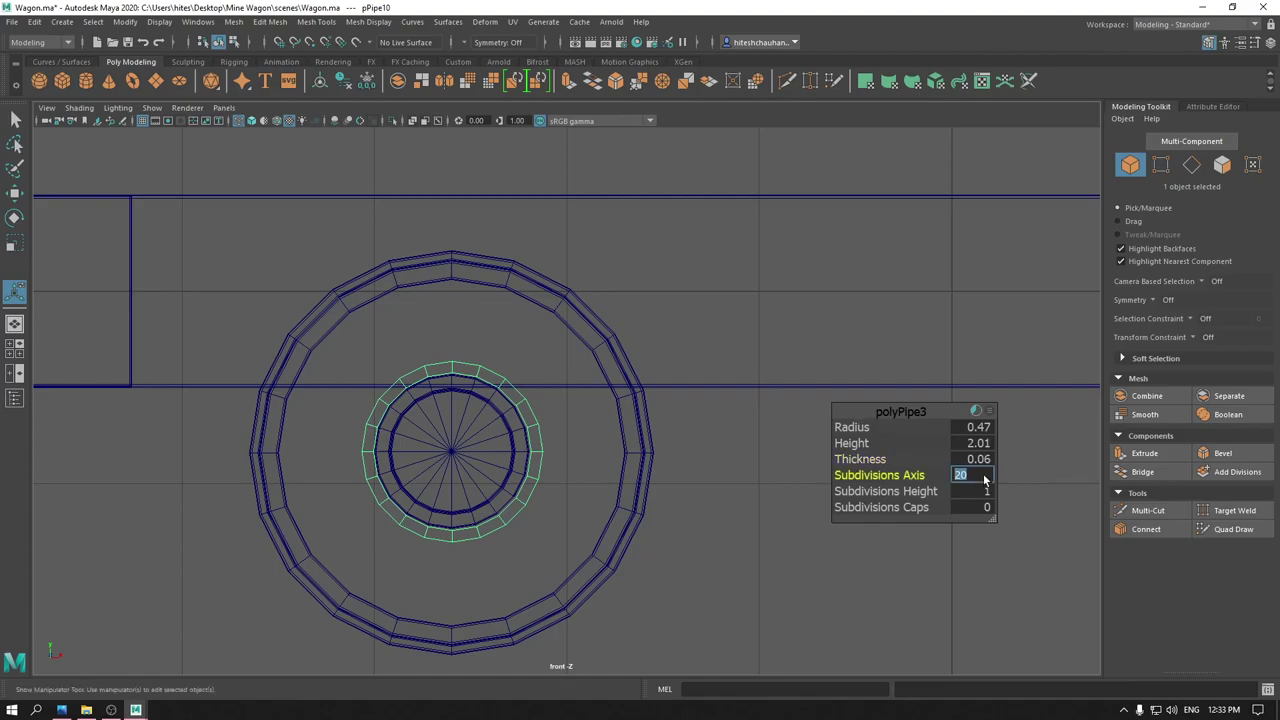
pyautogui.moveTo(933, 477); pyautogui.dragTo(933, 477)
pyautogui.write('16')
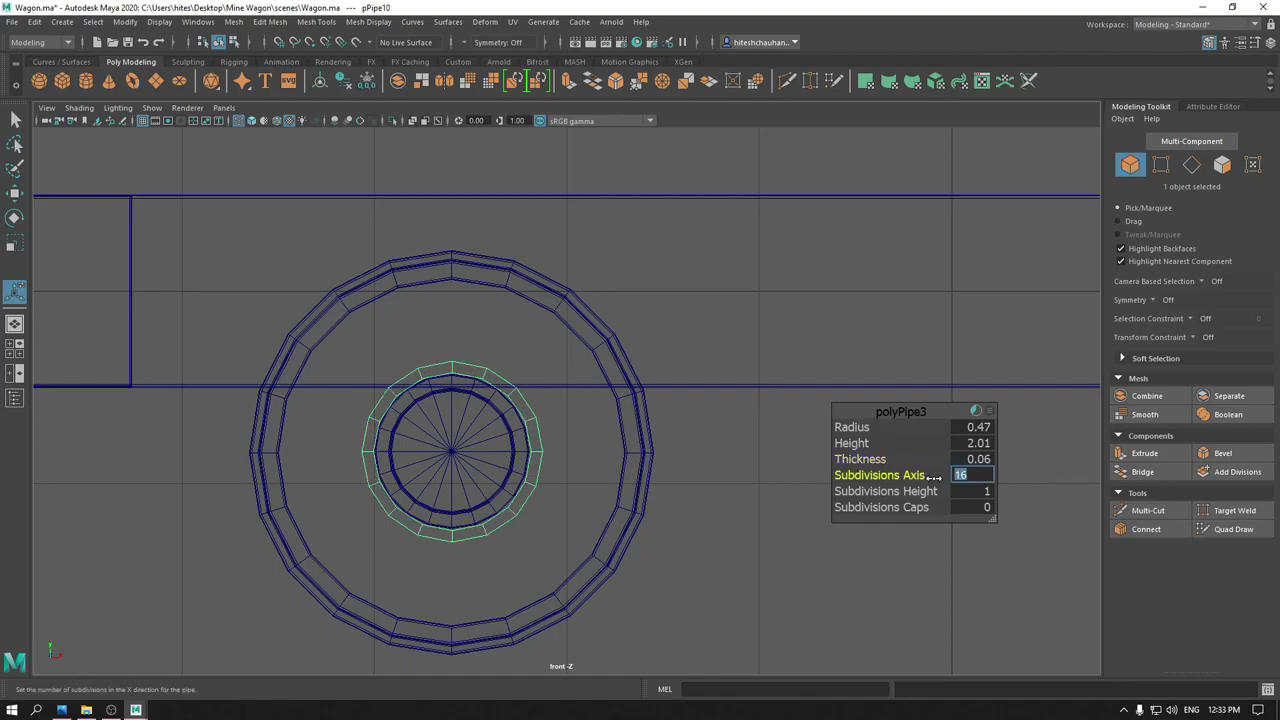
pyautogui.press('Return')
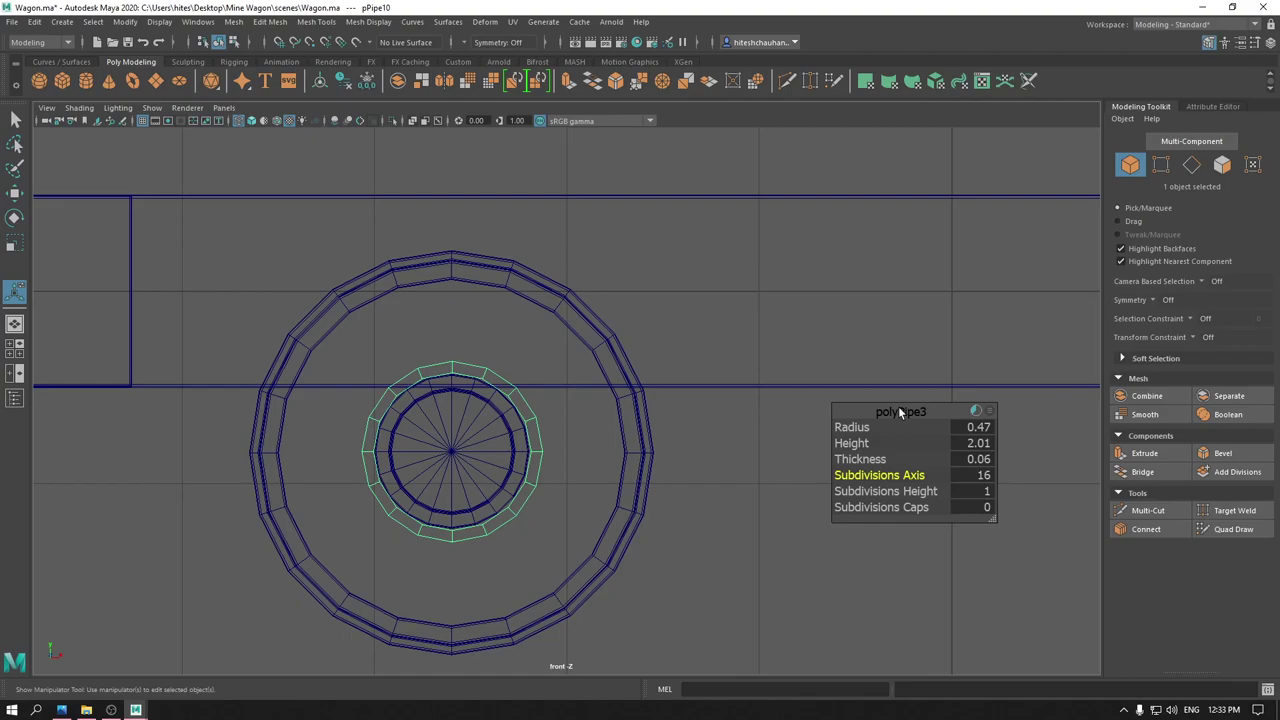
pyautogui.press('w')
pyautogui.moveTo(759, 325)
pyautogui.mouseDown()
pyautogui.moveTo(738, 245)
pyautogui.moveTo(774, 425)
pyautogui.moveTo(700, 425)
pyautogui.mouseUp()
pyautogui.press('6')
pyautogui.press('space')
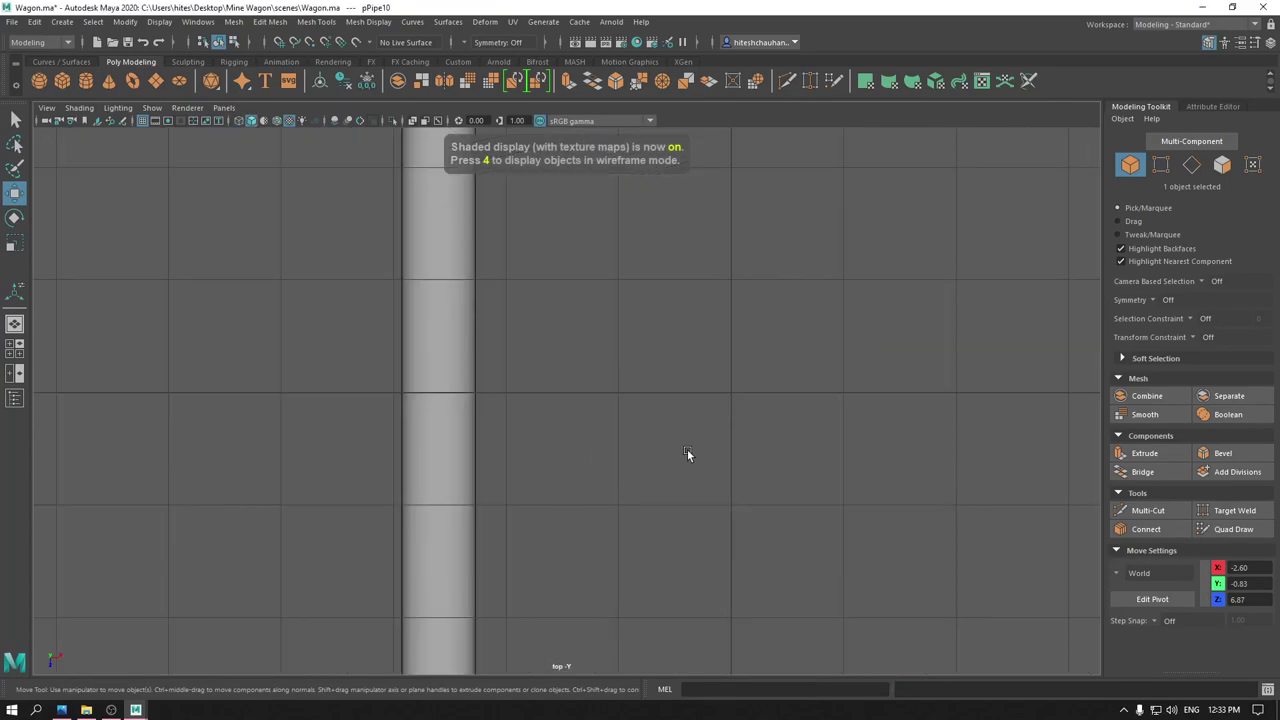
# - Move the new pipe along Z onto the axle hub in the top view
pyautogui.scroll(-5, 687, 453)
pyautogui.keyDown('alt'); pyautogui.moveTo(634, 346); pyautogui.dragTo(728, 263, button='middle'); pyautogui.keyUp('alt')
pyautogui.scroll(3, 665, 549)
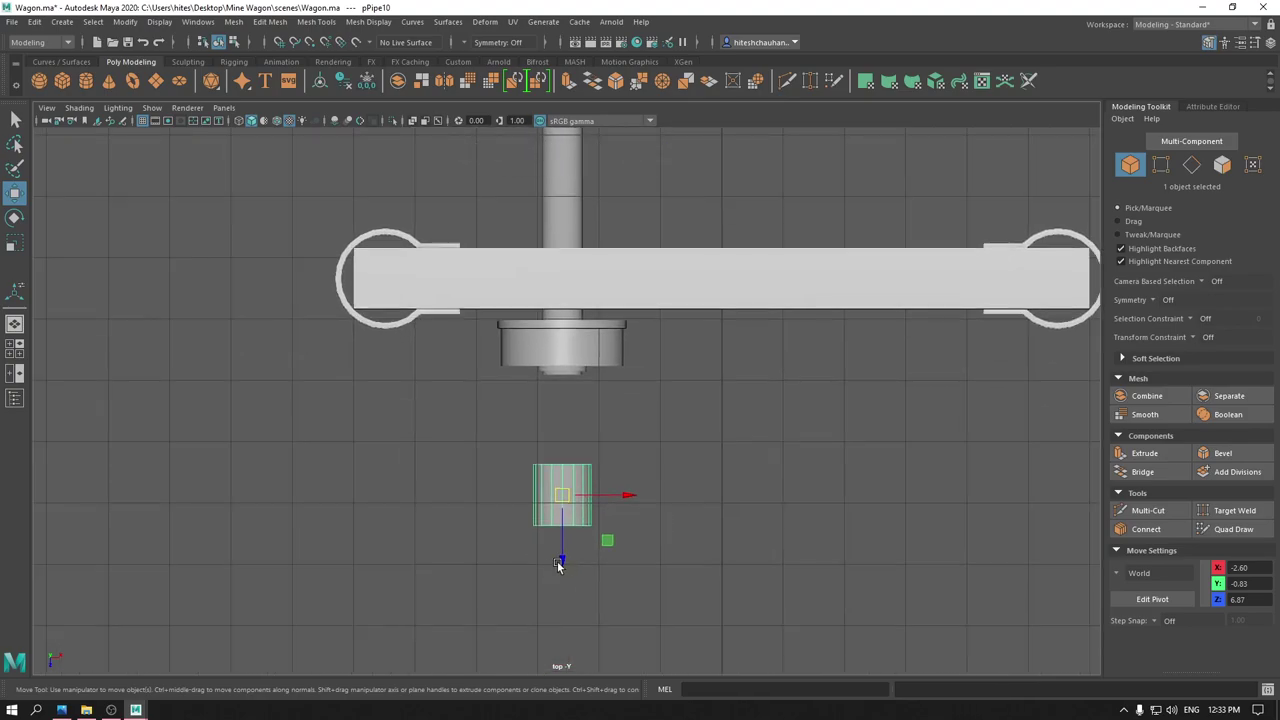
pyautogui.moveTo(558, 564); pyautogui.dragTo(568, 410)
pyautogui.scroll(5, 568, 405)
pyautogui.scroll(-2, 580, 410)
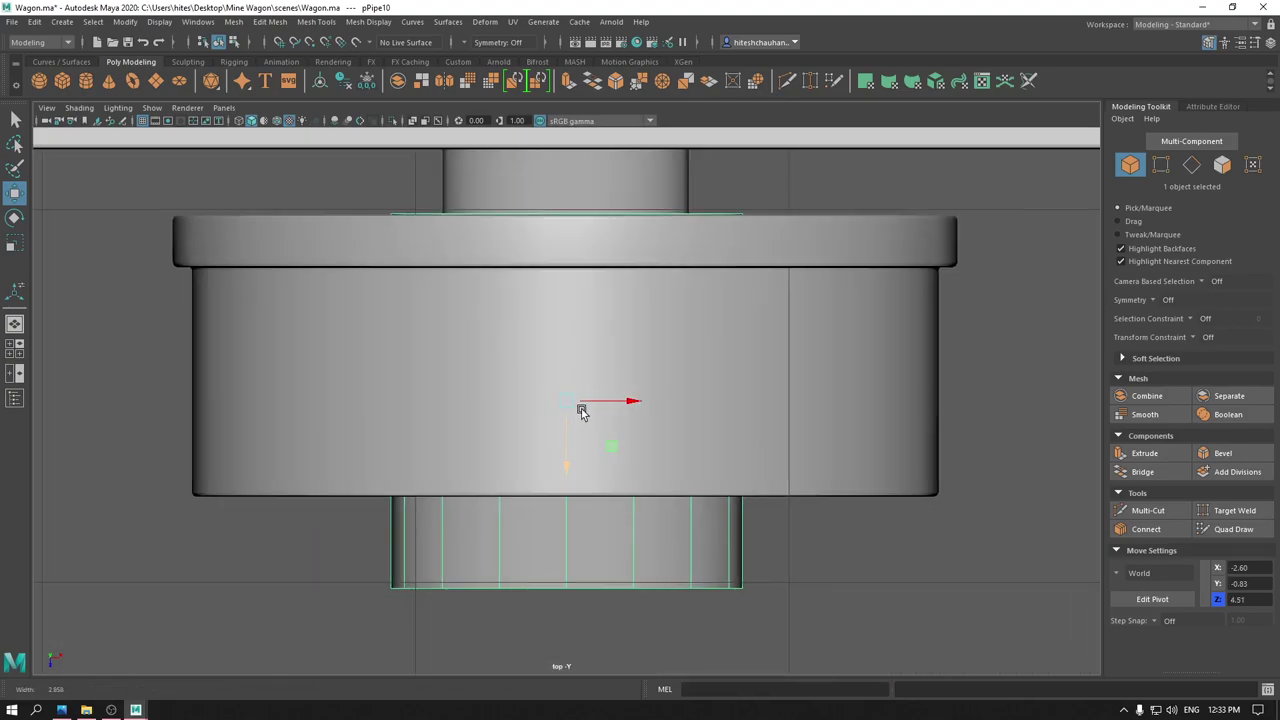
pyautogui.scroll(-2, 581, 410)
pyautogui.press('4')
pyautogui.scroll(1, 565, 440)
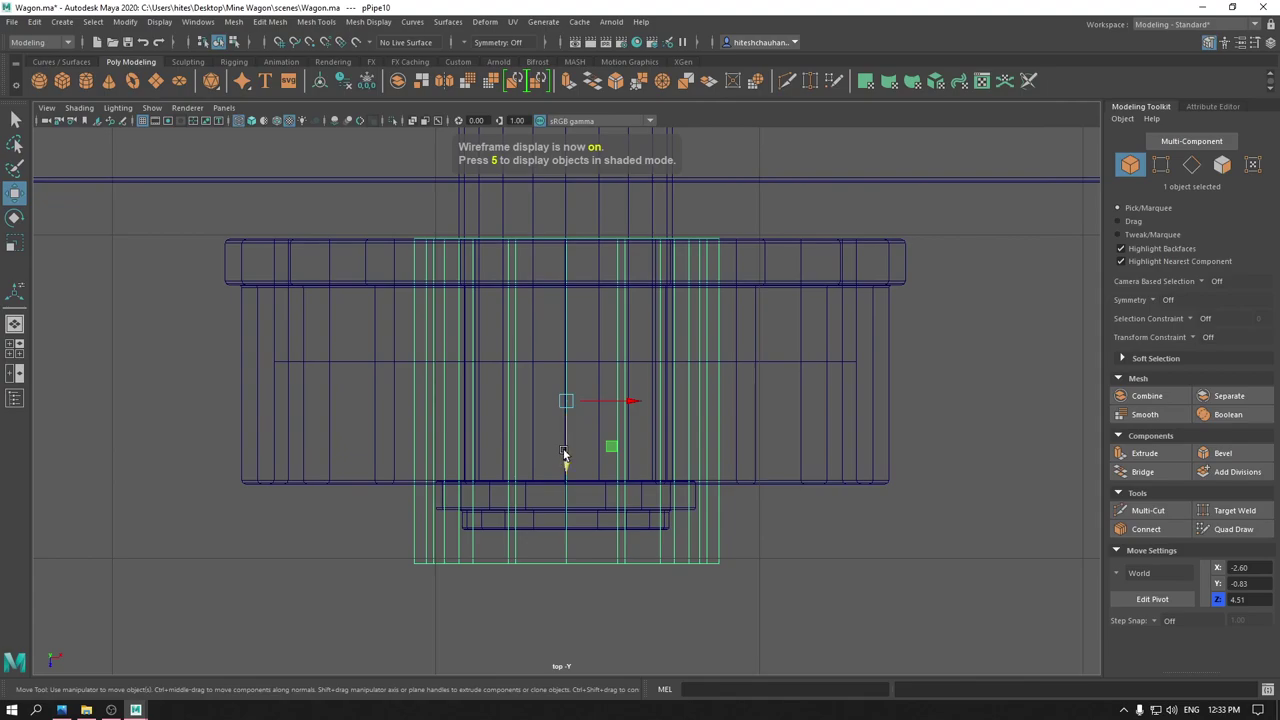
pyautogui.moveTo(563, 452); pyautogui.dragTo(565, 436)
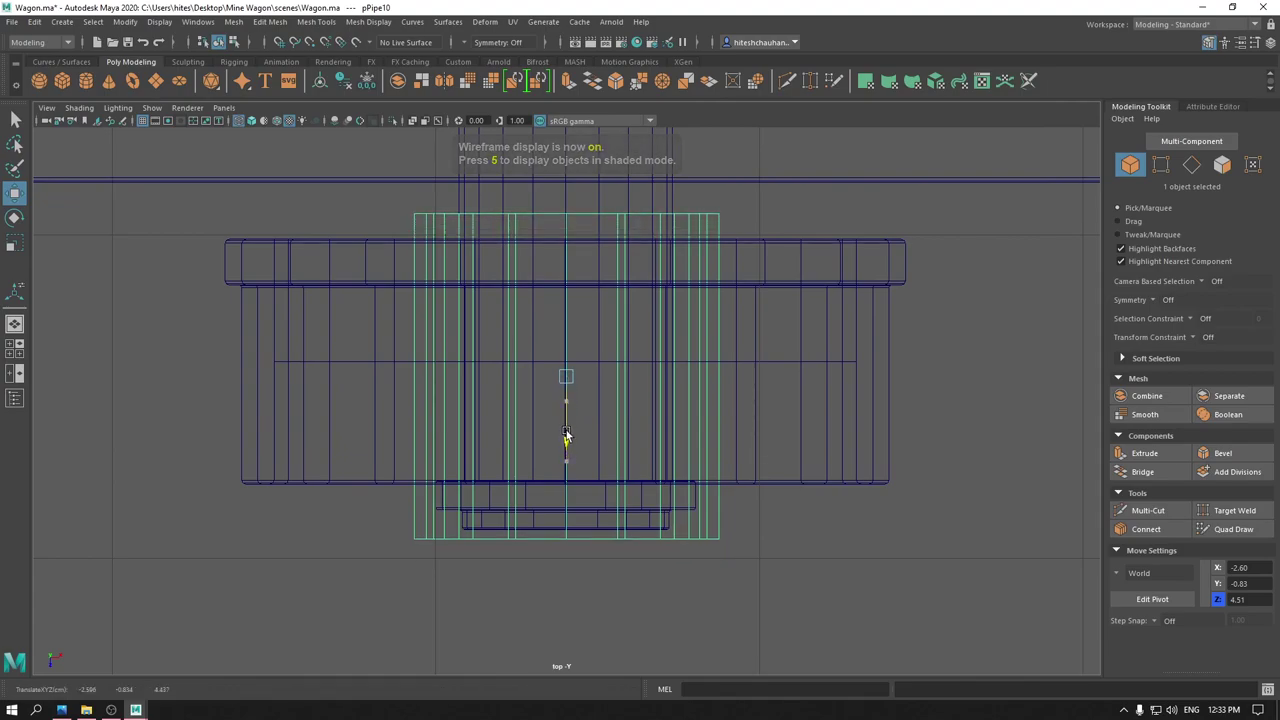
# - Shorten the hub pipe to Height 1.47 and shift it to Z 4.39 inside the rim
pyautogui.press('t')
pyautogui.moveTo(856, 443); pyautogui.dragTo(818, 444)
pyautogui.press('w')
pyautogui.moveTo(561, 436)
pyautogui.mouseDown()
pyautogui.moveTo(564, 417)
pyautogui.moveTo(614, 406)
pyautogui.mouseUp()
pyautogui.press('space')
pyautogui.press('6')
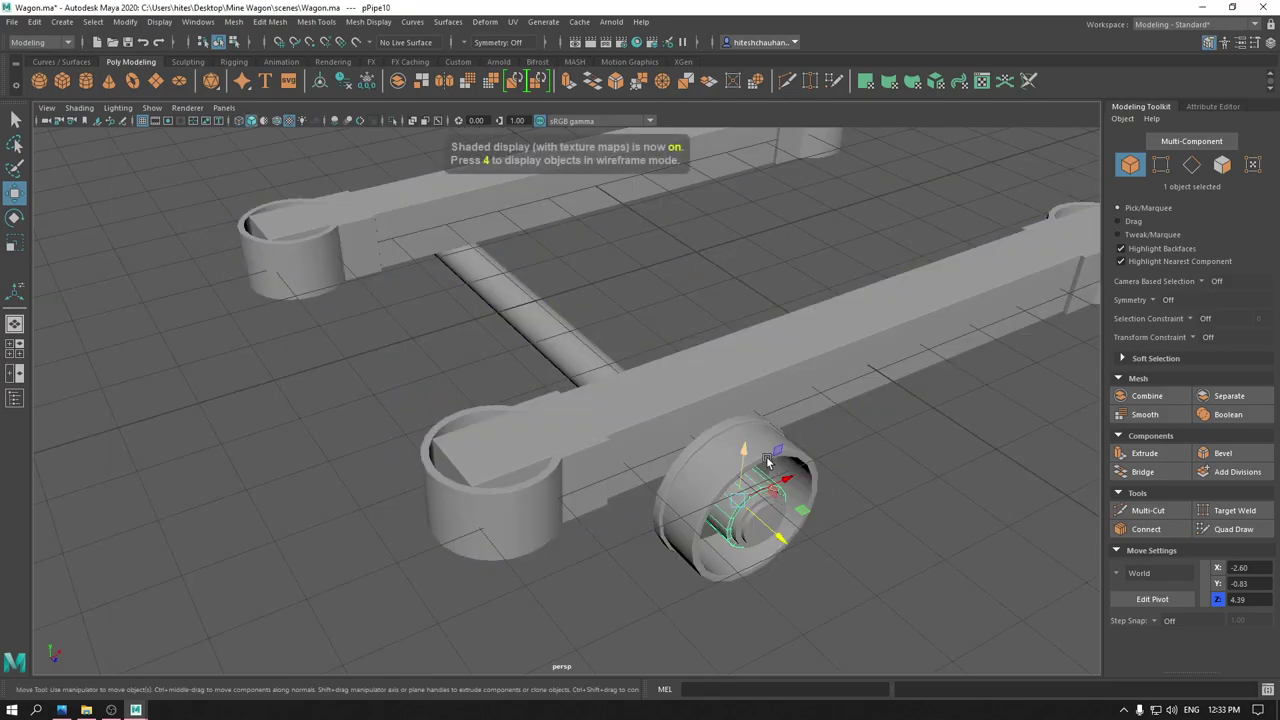
pyautogui.moveTo(768, 461)
pyautogui.keyDown('alt'); pyautogui.mouseDown()
pyautogui.moveTo(725, 526)
pyautogui.moveTo(656, 478)
pyautogui.moveTo(700, 505)
pyautogui.moveTo(734, 499)
pyautogui.moveTo(686, 466)
pyautogui.mouseUp(); pyautogui.keyUp('alt')
# - Select the ring of 16 outer hub faces on the pipe and extrude them
pyautogui.press('t')
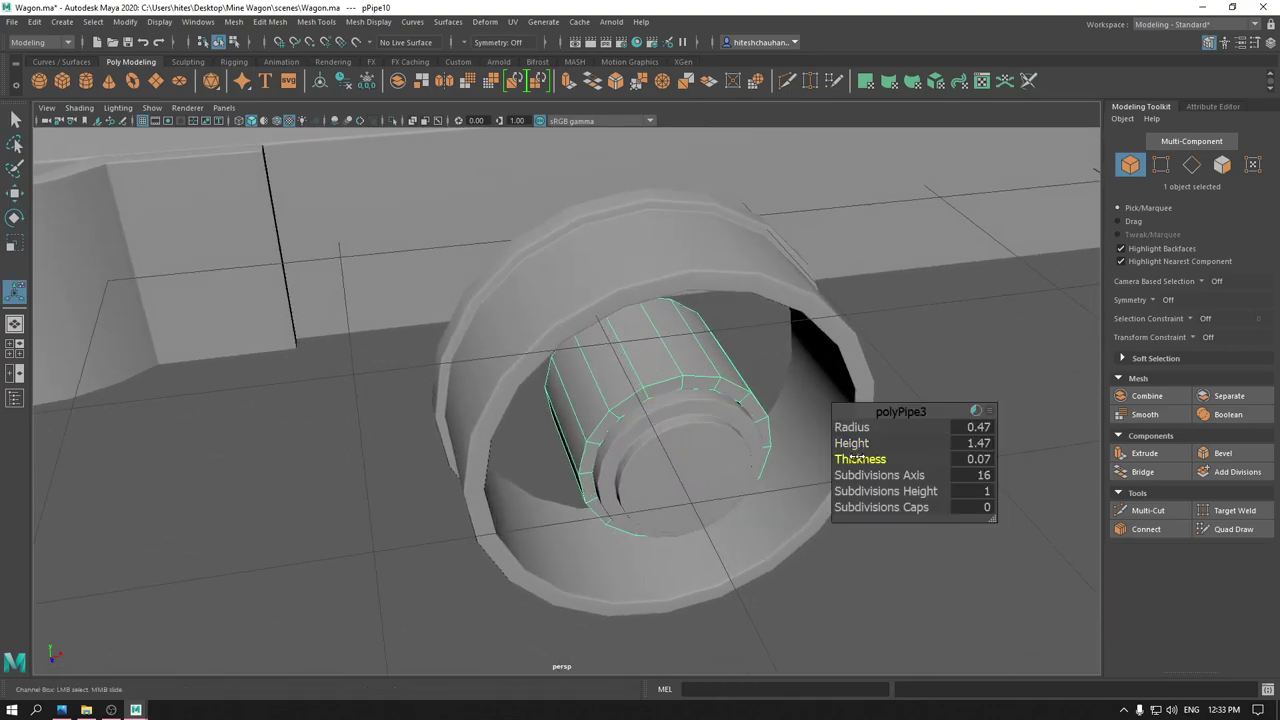
pyautogui.press('w')
pyautogui.moveTo(617, 377); pyautogui.dragTo(617, 388, button='right')
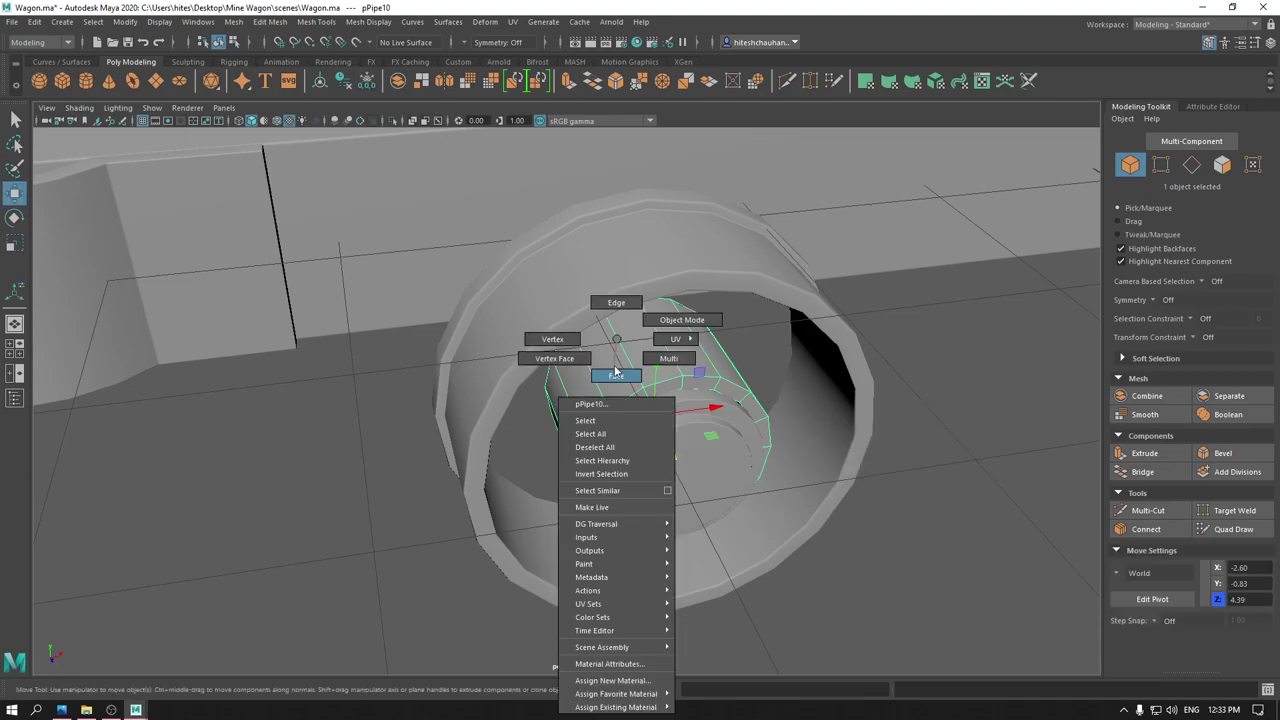
pyautogui.doubleClick(600, 366)
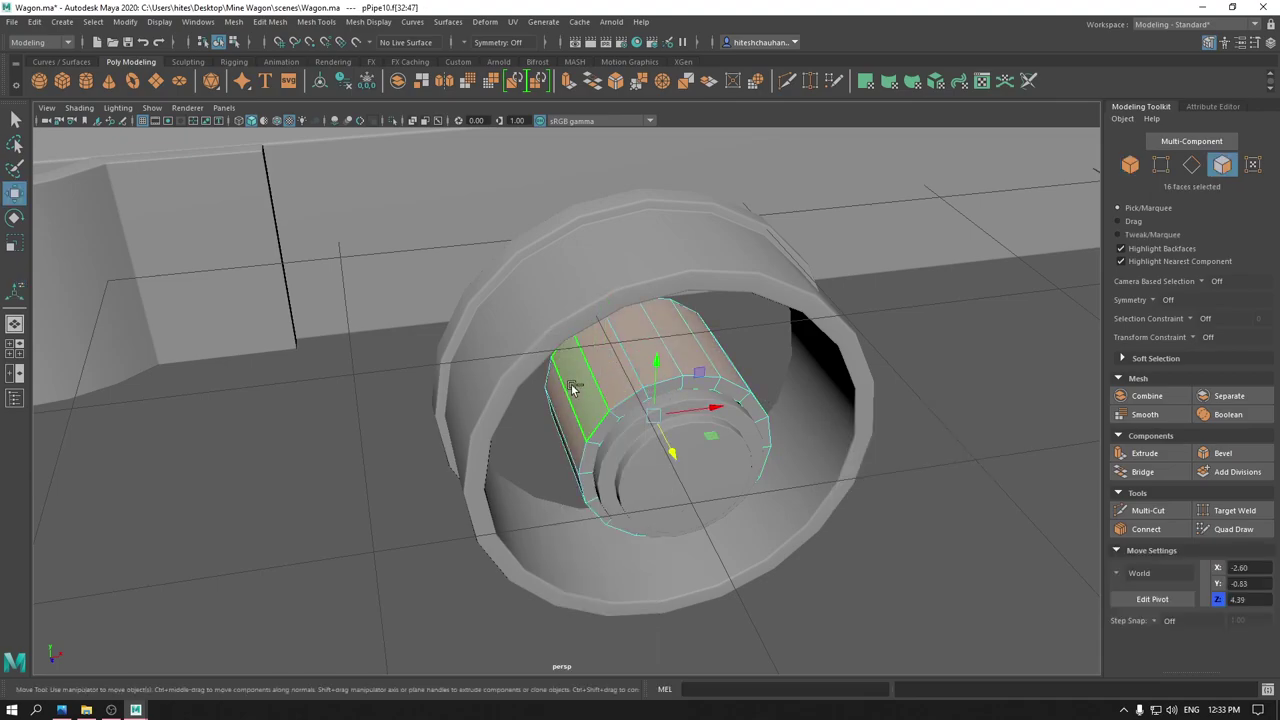
pyautogui.hotkey('ctrl', 'e')
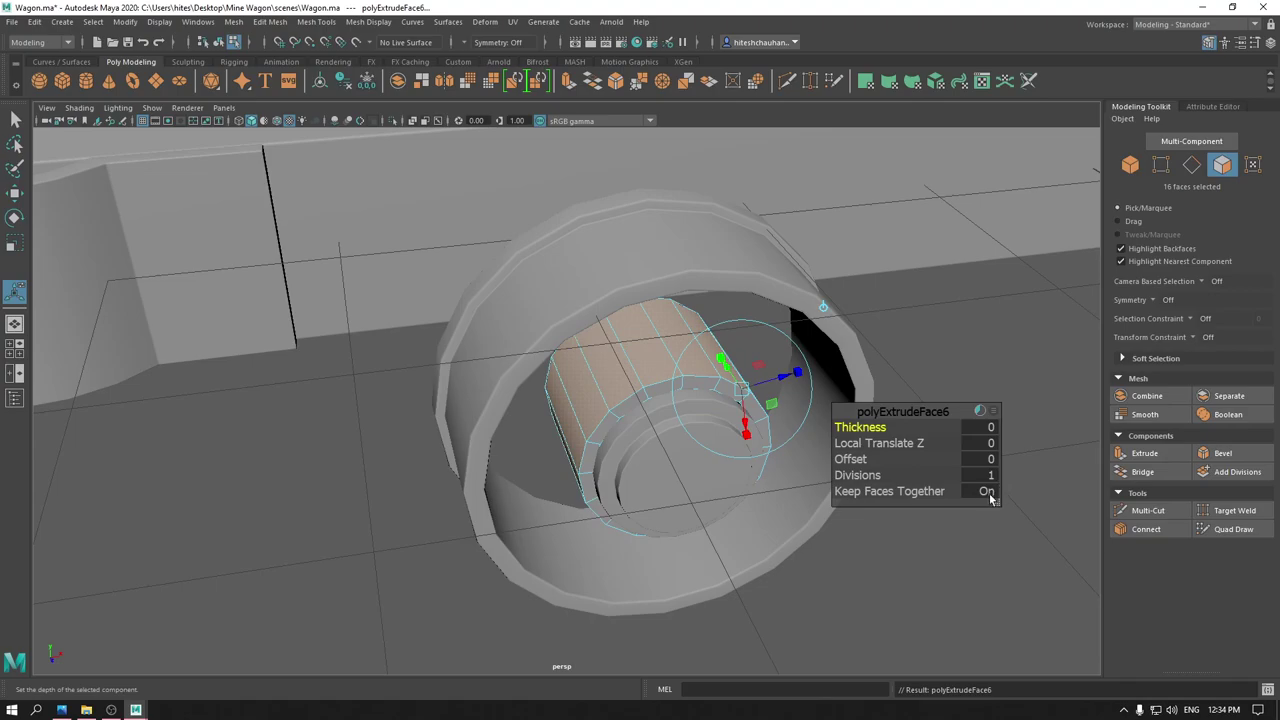
# - Turn off Keep Faces Together and shape the teeth with Thickness 0.42 and Offset 0.07
pyautogui.click(986, 491)
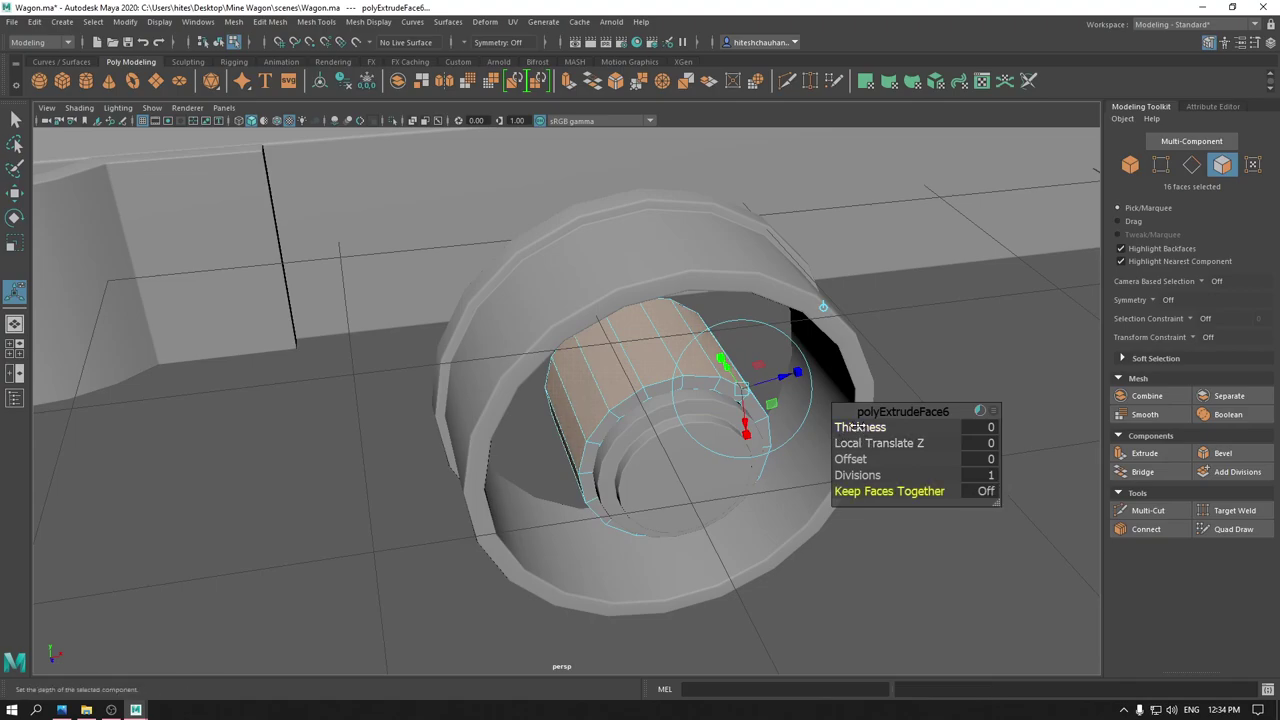
pyautogui.moveTo(856, 428); pyautogui.dragTo(874, 424)
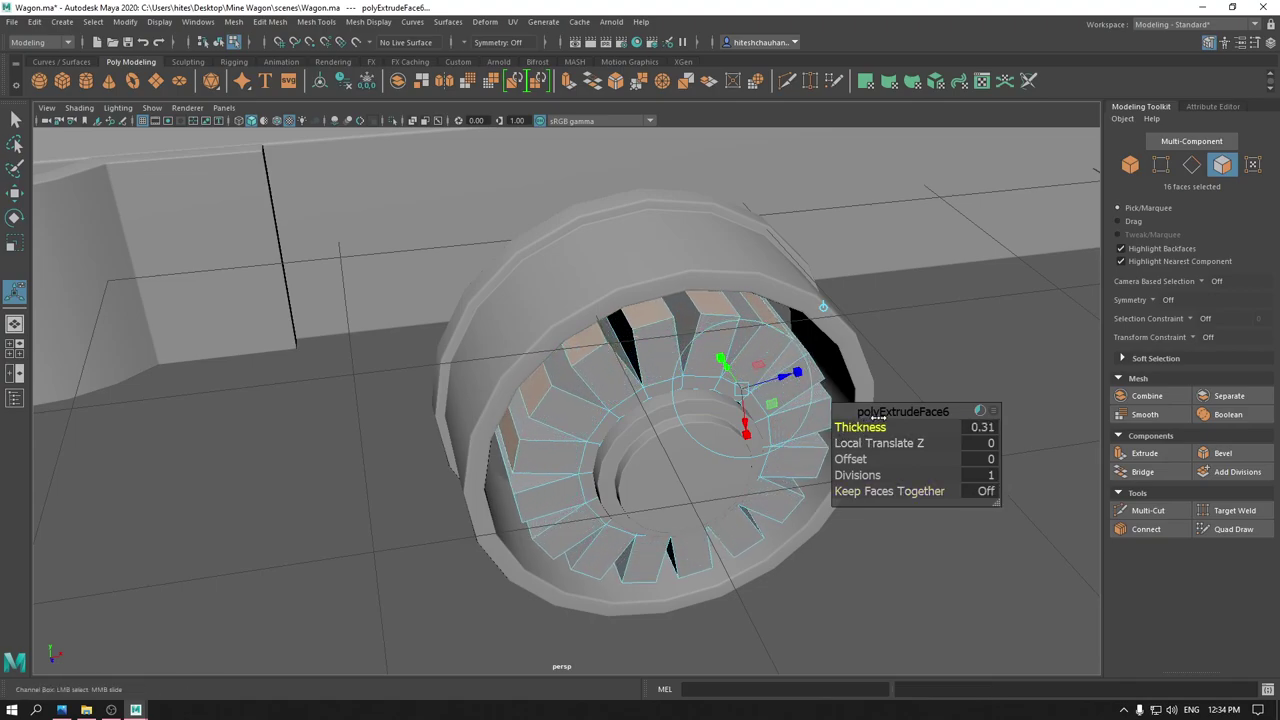
pyautogui.moveTo(851, 459); pyautogui.dragTo(705, 440)
pyautogui.press('super')
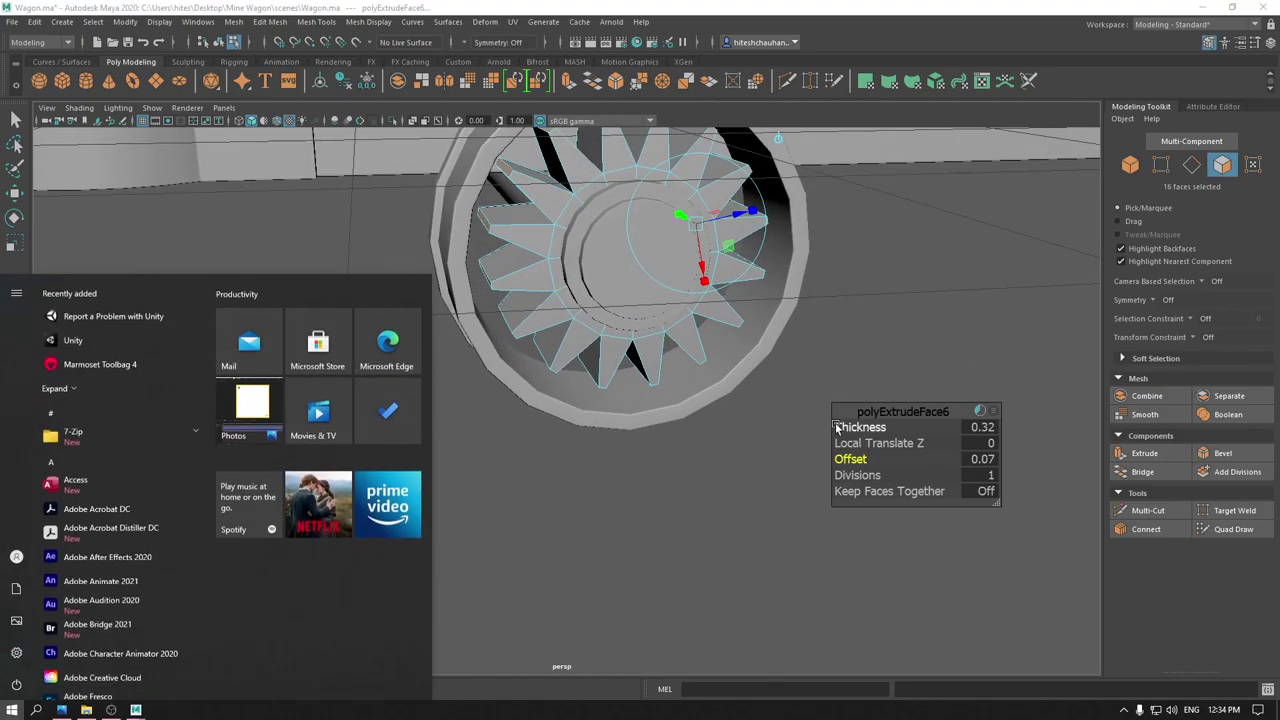
pyautogui.press('super')
pyautogui.moveTo(845, 427); pyautogui.dragTo(848, 427)
pyautogui.moveTo(700, 445)
pyautogui.keyDown('alt'); pyautogui.mouseDown()
pyautogui.moveTo(671, 451)
pyautogui.moveTo(606, 423)
pyautogui.moveTo(627, 445)
pyautogui.moveTo(714, 449)
pyautogui.mouseUp(); pyautogui.keyUp('alt')
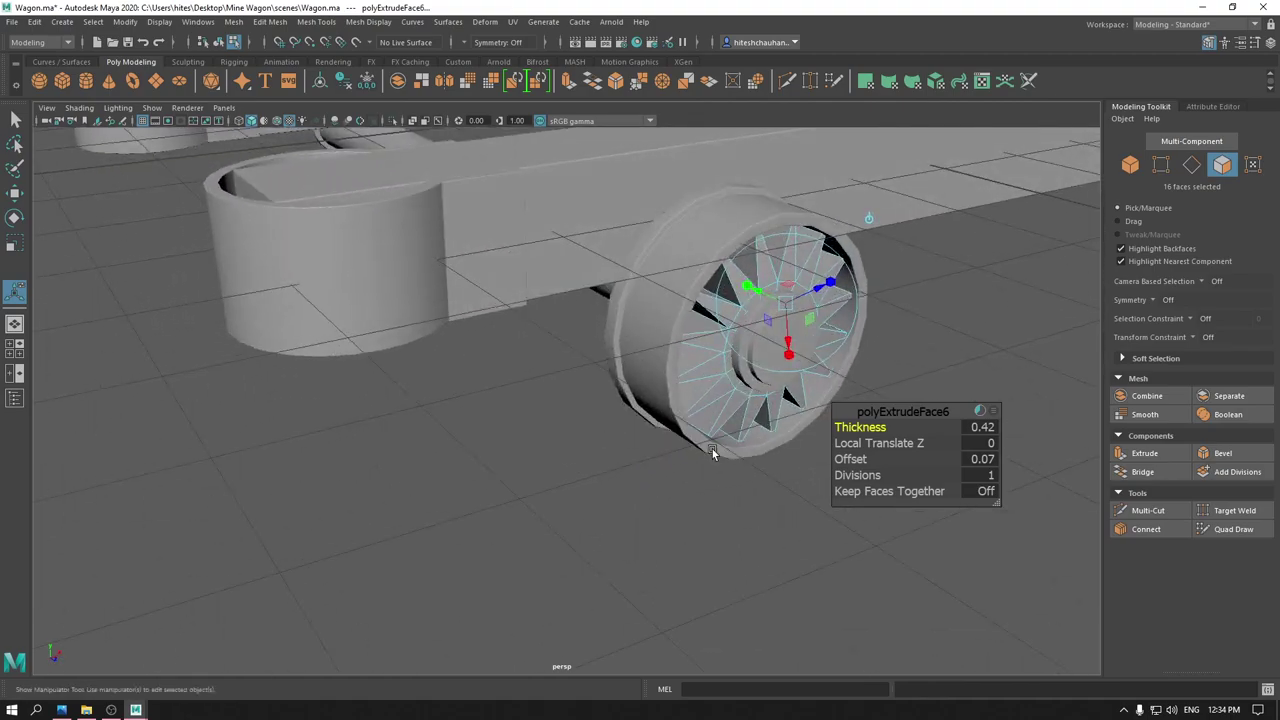
pyautogui.click(767, 320)
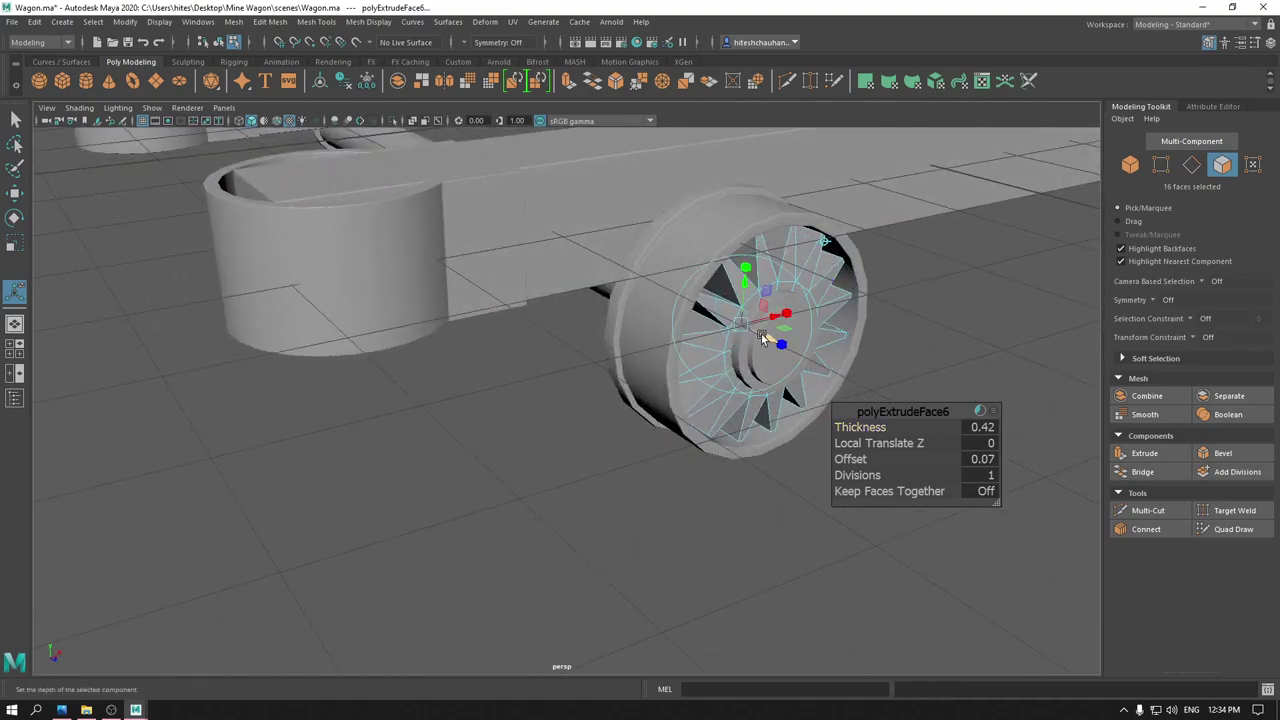
pyautogui.click(762, 338)
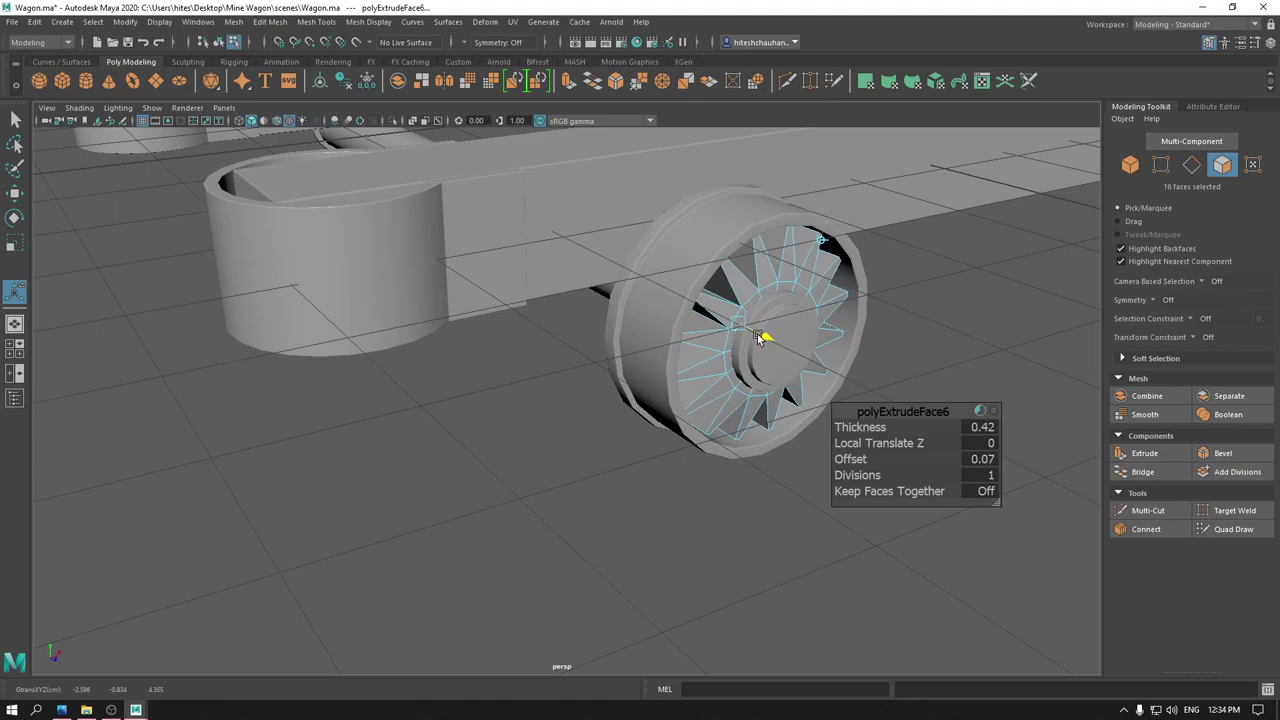
# - Return to object mode, clear the selection and view the whole wagon
pyautogui.press('w')
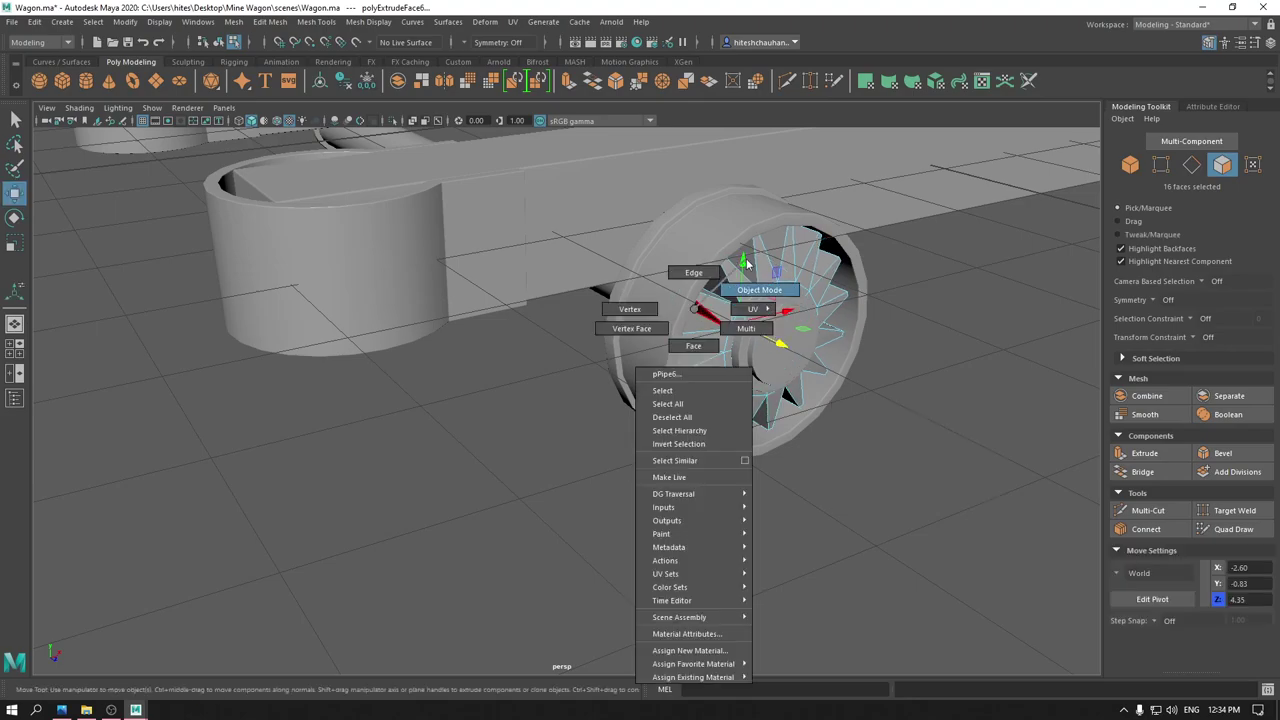
pyautogui.moveTo(689, 306); pyautogui.dragTo(757, 286, button='right')
pyautogui.click(913, 377)
pyautogui.moveTo(913, 377)
pyautogui.keyDown('alt'); pyautogui.mouseDown()
pyautogui.moveTo(580, 265)
pyautogui.moveTo(645, 362)
pyautogui.moveTo(740, 356)
pyautogui.moveTo(660, 305)
pyautogui.moveTo(686, 417)
pyautogui.moveTo(680, 363)
pyautogui.moveTo(658, 549)
pyautogui.moveTo(556, 411)
pyautogui.mouseUp(); pyautogui.keyUp('alt')
# - Create a new polygon cube from an overhead view of the wagon
pyautogui.scroll(2, 565, 440)
pyautogui.scroll(2, 577, 470)
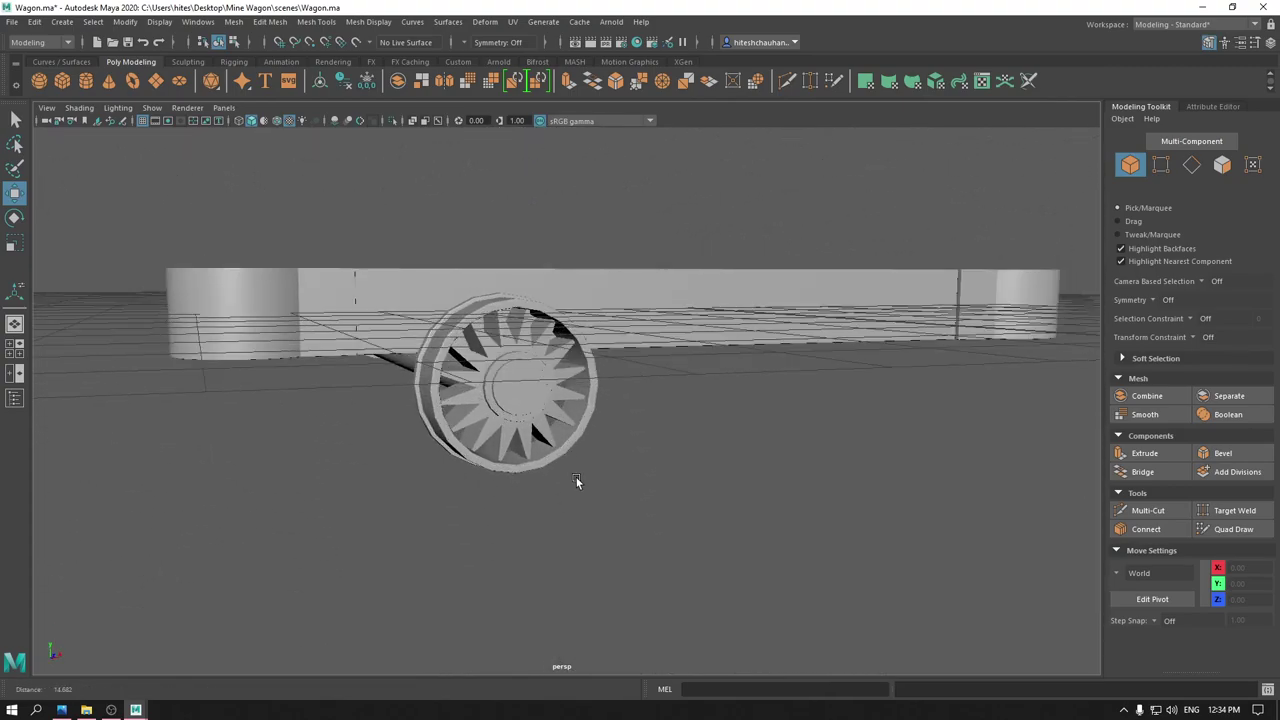
pyautogui.scroll(2, 574, 480)
pyautogui.scroll(-1, 573, 482)
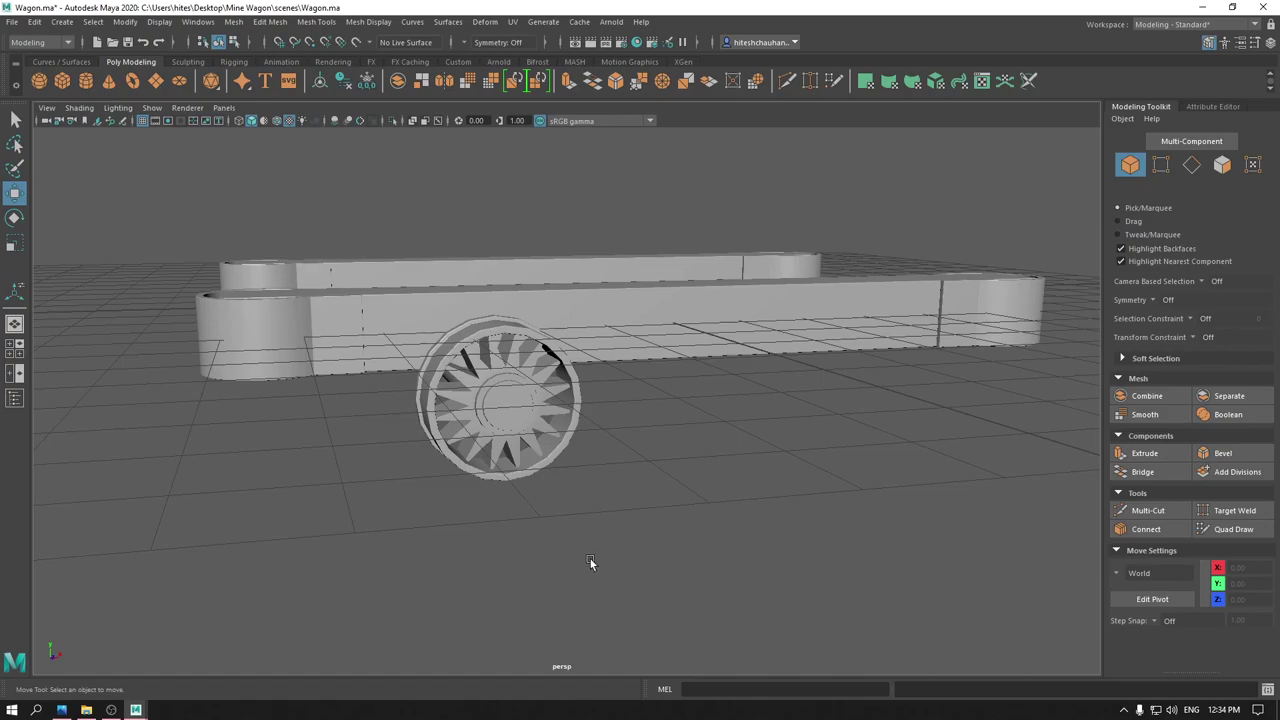
pyautogui.moveTo(614, 566)
pyautogui.keyDown('alt'); pyautogui.mouseDown()
pyautogui.moveTo(604, 534)
pyautogui.moveTo(609, 564)
pyautogui.mouseUp(); pyautogui.keyUp('alt')
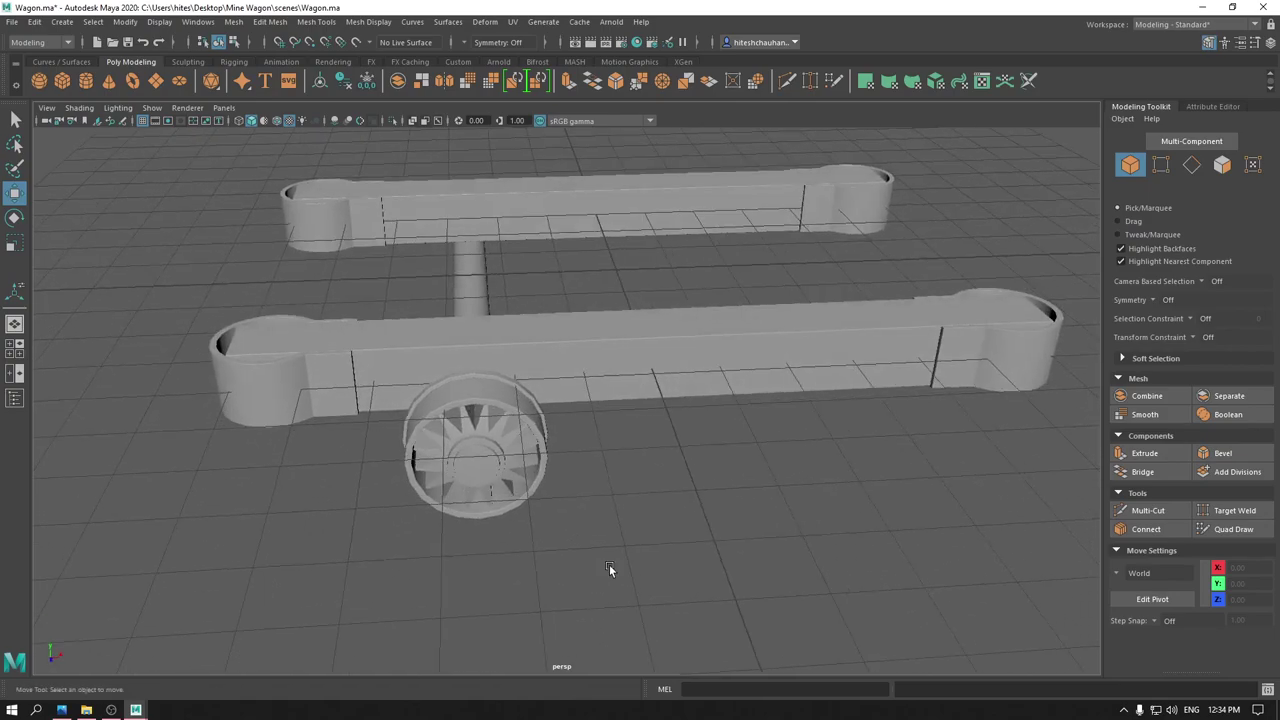
pyautogui.moveTo(708, 432)
pyautogui.keyDown('shift'); pyautogui.mouseDown(button='right')
pyautogui.moveTo(708, 522)
pyautogui.moveTo(706, 469)
pyautogui.mouseUp(button='right'); pyautogui.keyUp('shift')
pyautogui.moveTo(618, 409)
pyautogui.keyDown('alt'); pyautogui.mouseDown()
pyautogui.moveTo(667, 328)
pyautogui.moveTo(598, 333)
pyautogui.moveTo(598, 297)
pyautogui.mouseUp(); pyautogui.keyUp('alt')
# - In top view, move the cube along X to -1.53
pyautogui.scroll(3, 598, 333)
pyautogui.press('space')
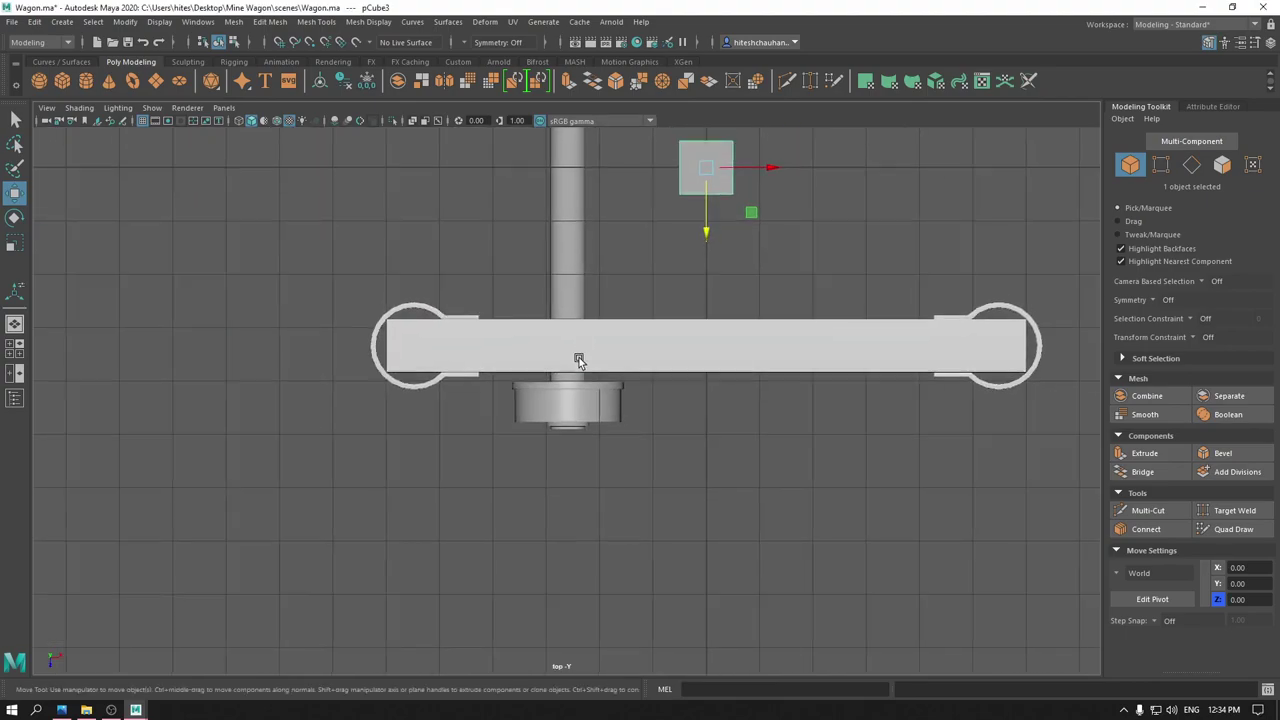
pyautogui.keyDown('alt'); pyautogui.moveTo(578, 368); pyautogui.dragTo(573, 448, button='middle'); pyautogui.keyUp('alt')
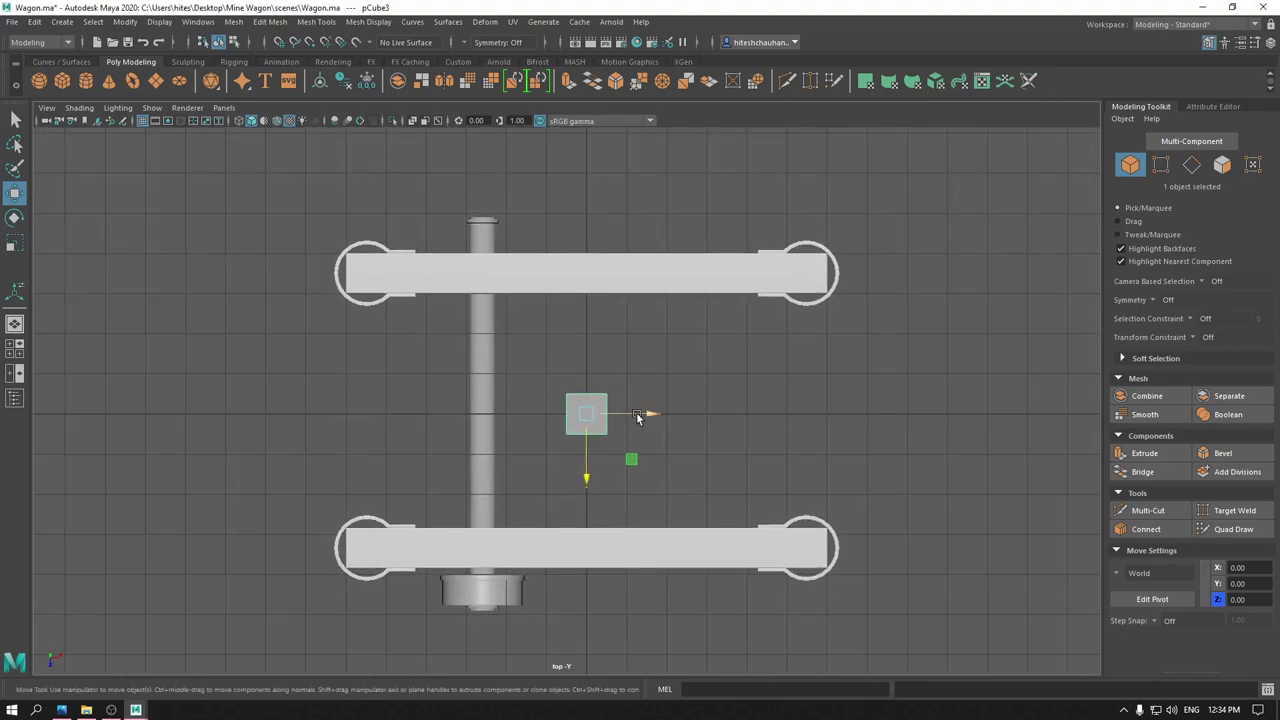
pyautogui.moveTo(636, 412); pyautogui.dragTo(534, 416)
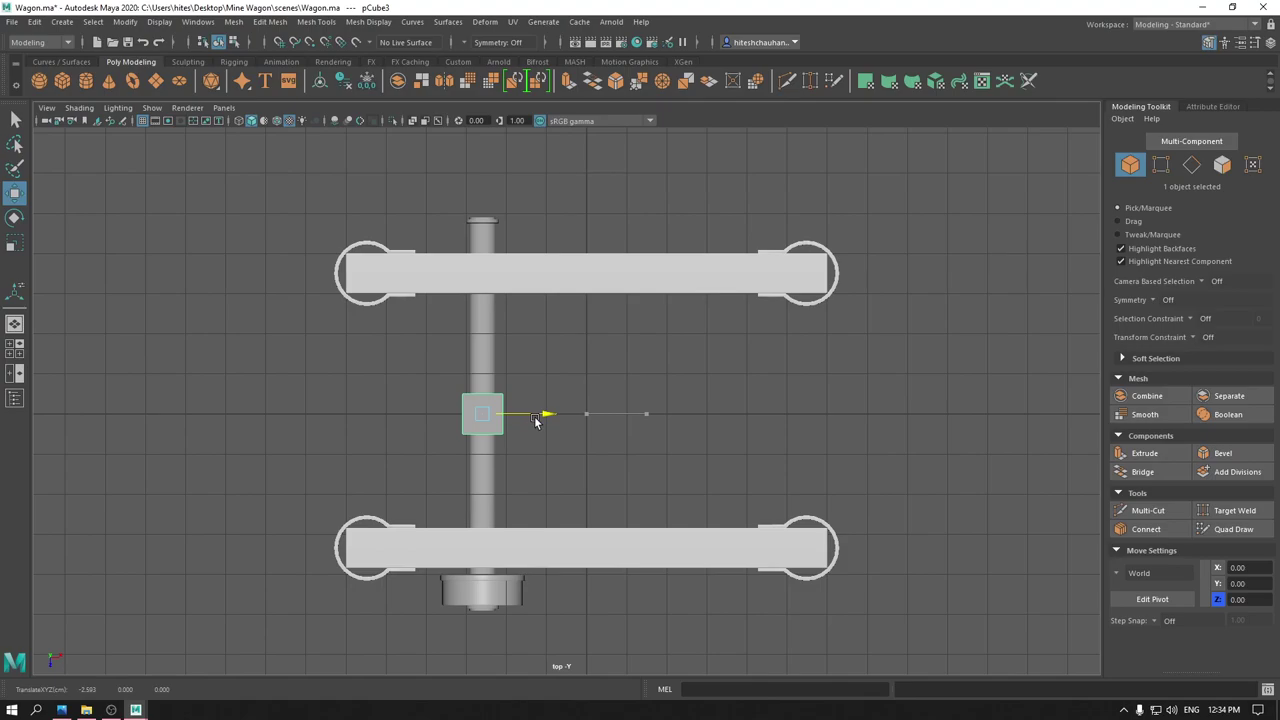
pyautogui.moveTo(534, 416); pyautogui.dragTo(576, 420)
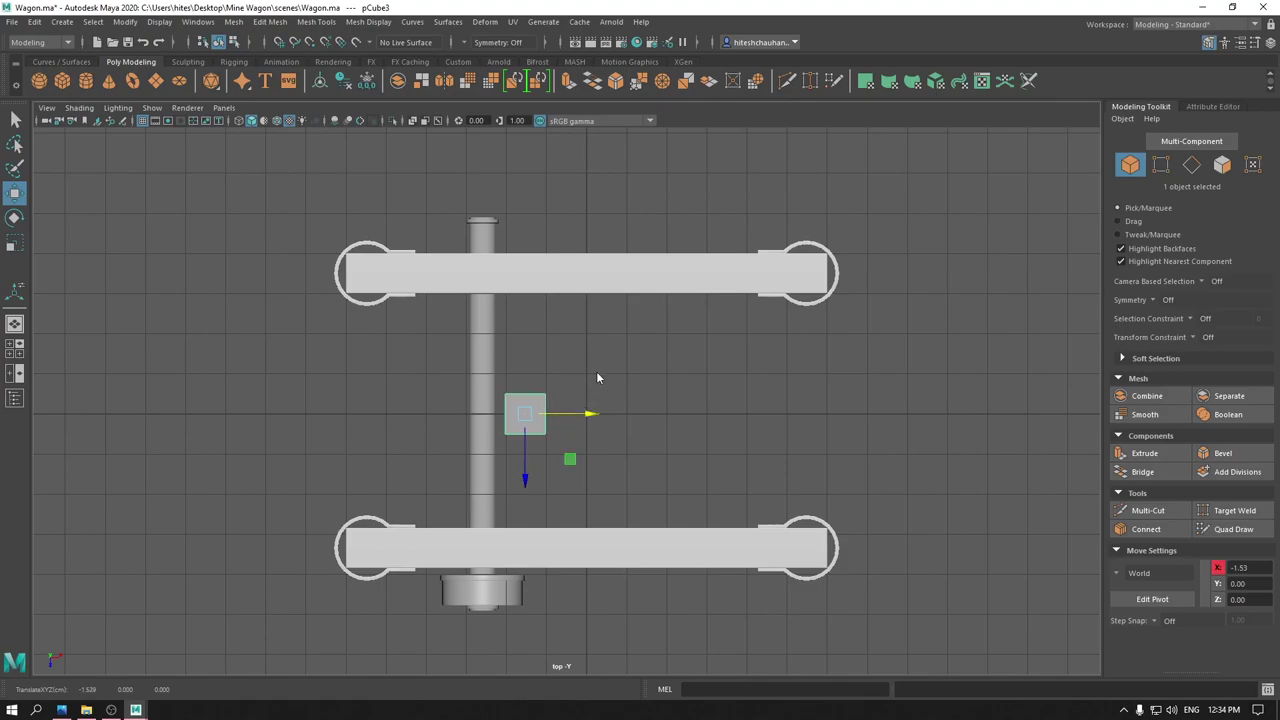
# - Drag the cube's end vertices out so it reaches both side bars
pyautogui.moveTo(596, 339); pyautogui.dragTo(540, 340, button='right')
pyautogui.moveTo(474, 368); pyautogui.dragTo(549, 405)
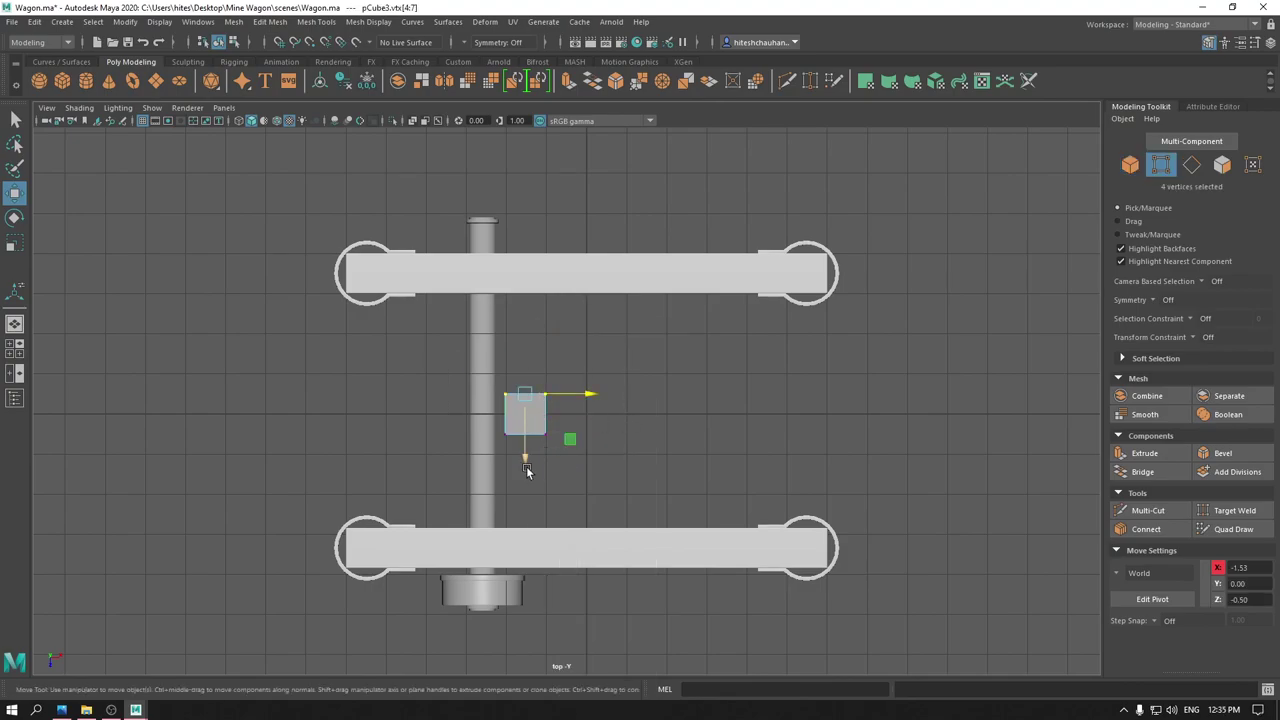
pyautogui.moveTo(527, 470); pyautogui.dragTo(512, 325)
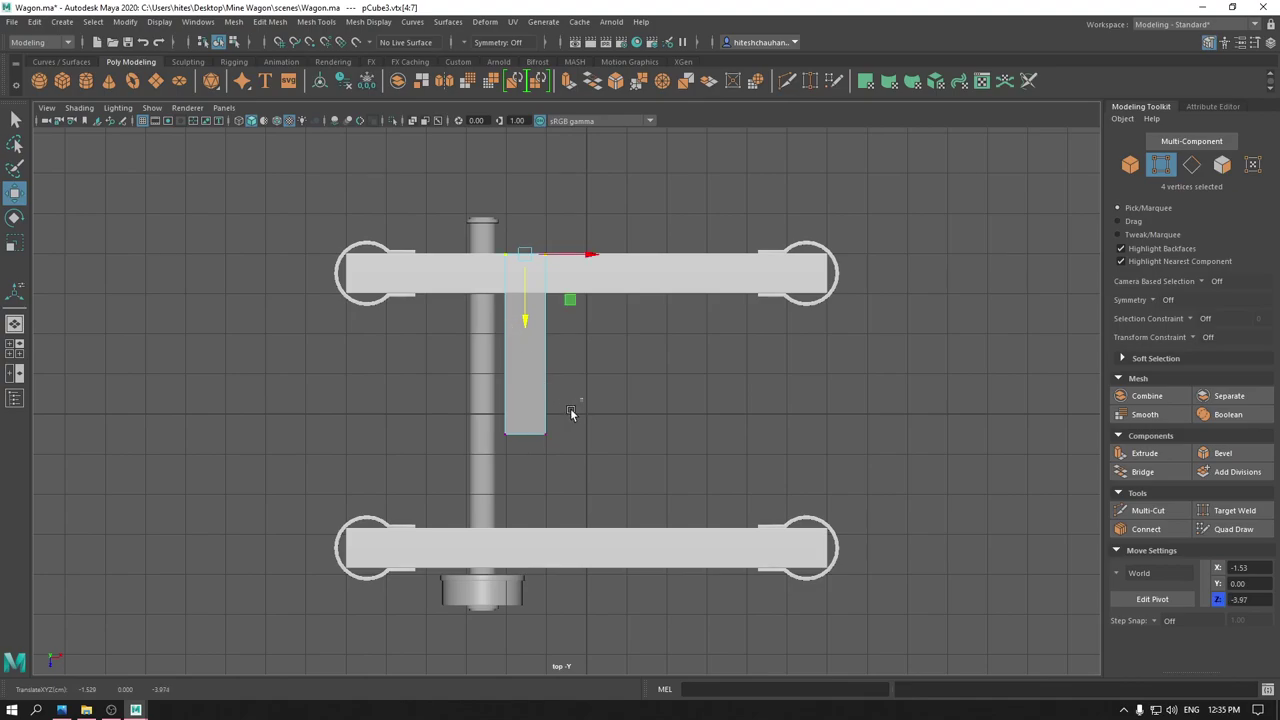
pyautogui.moveTo(570, 408)
pyautogui.mouseDown()
pyautogui.moveTo(492, 462)
pyautogui.moveTo(532, 582)
pyautogui.mouseUp()
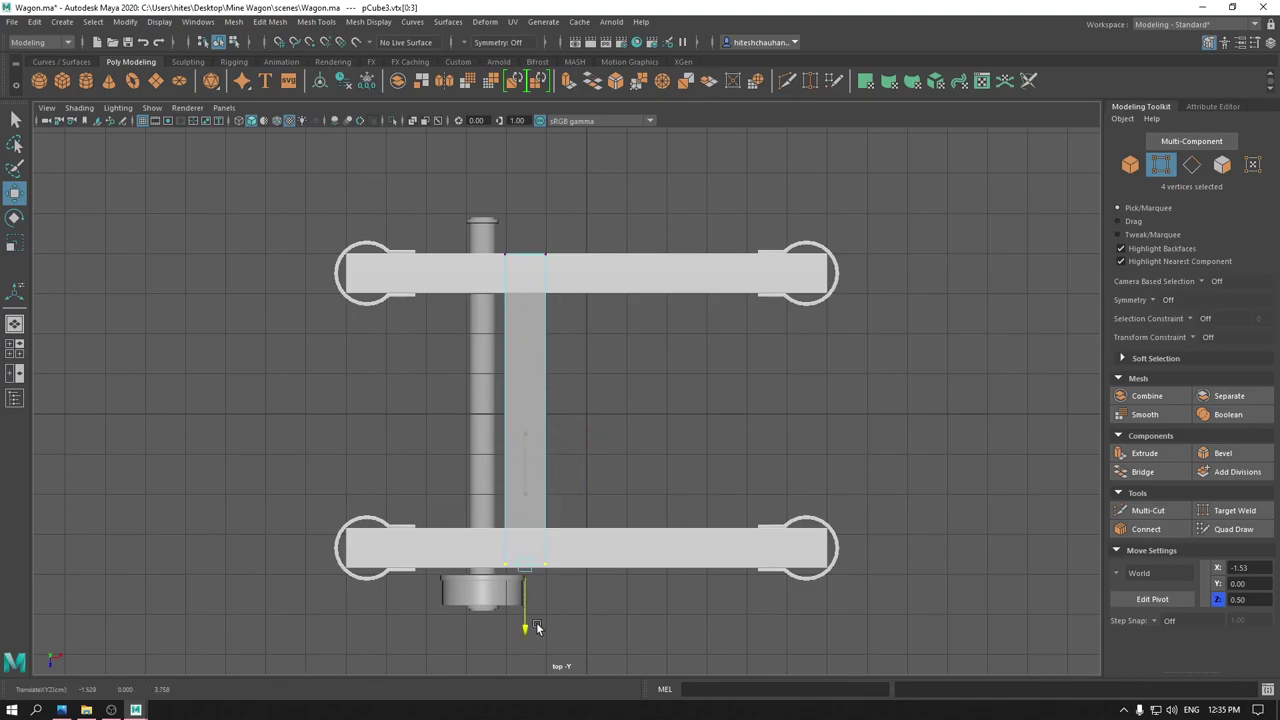
# - Inspect the new crossbeam in perspective and return to object mode
pyautogui.press('space')
pyautogui.click(523, 451)
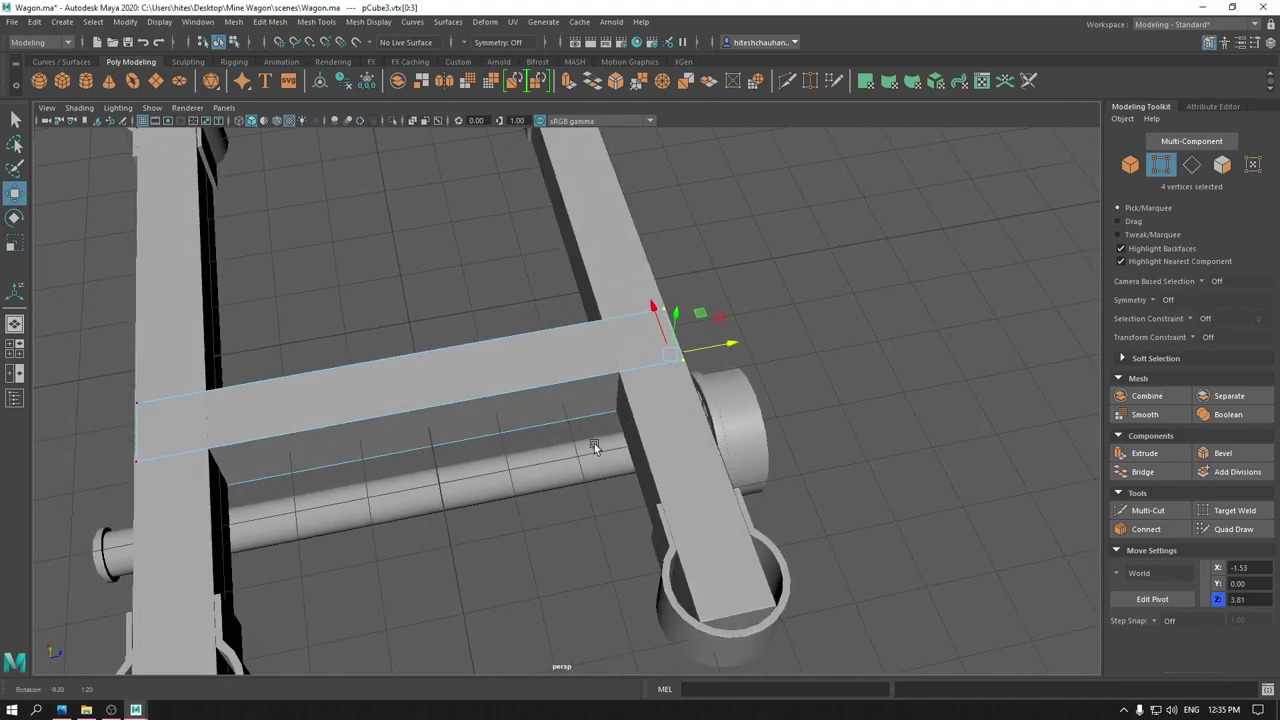
pyautogui.keyDown('alt'); pyautogui.moveTo(594, 443); pyautogui.dragTo(534, 403); pyautogui.keyUp('alt')
pyautogui.rightClick(451, 315)
pyautogui.click(470, 298)
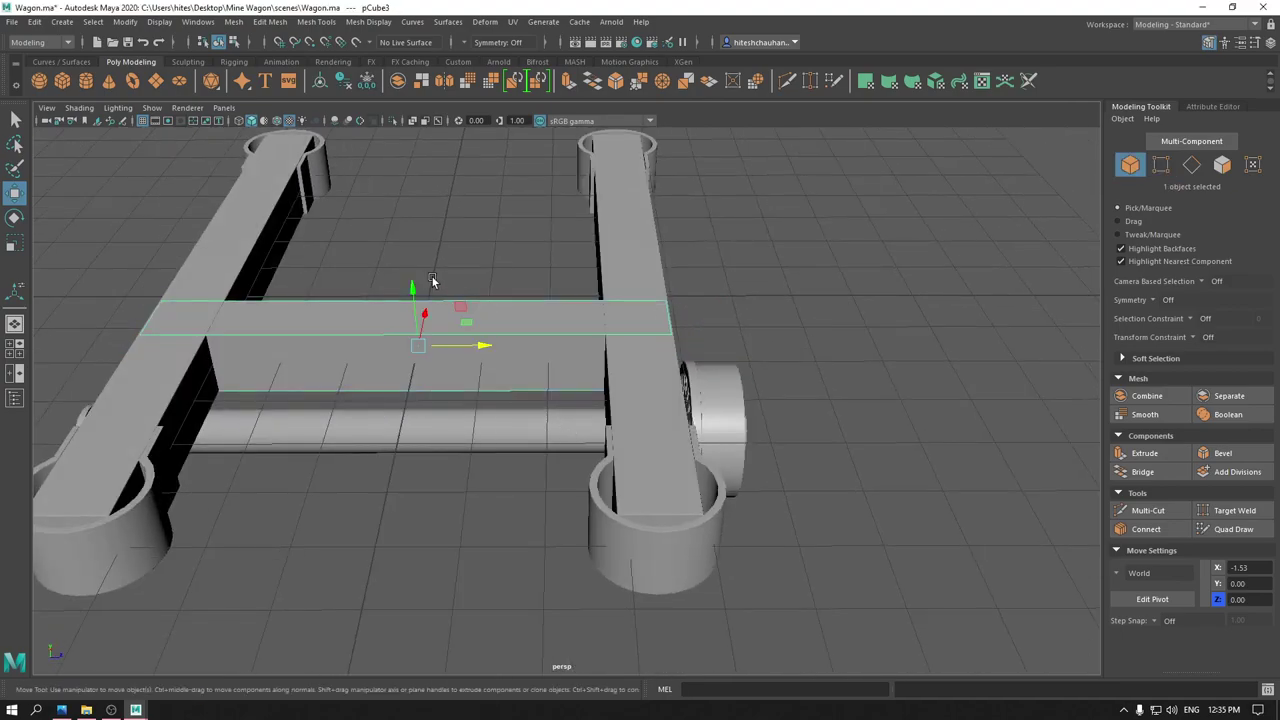
# - Raise the crossbeam in Y and, in side view, lower its top vertices to thin it
pyautogui.moveTo(412, 280)
pyautogui.mouseDown()
pyautogui.moveTo(408, 222)
pyautogui.moveTo(480, 313)
pyautogui.moveTo(486, 357)
pyautogui.mouseUp()
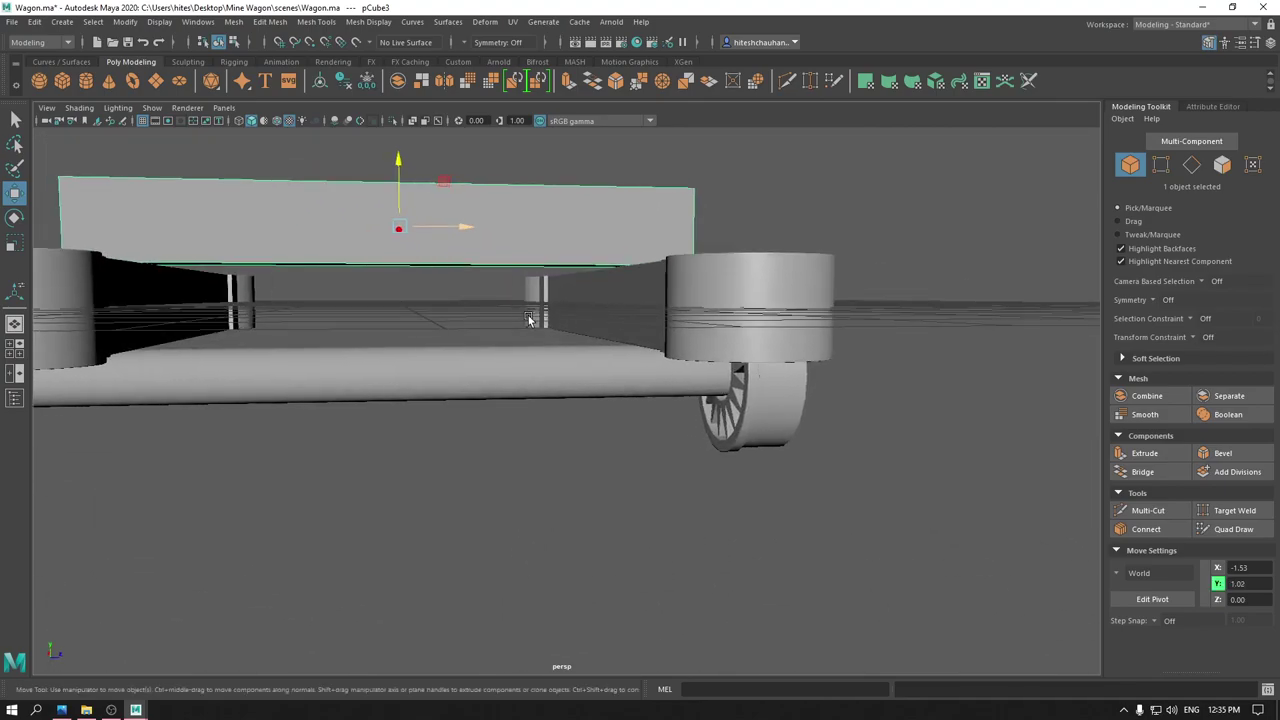
pyautogui.press('space')
pyautogui.click(531, 361)
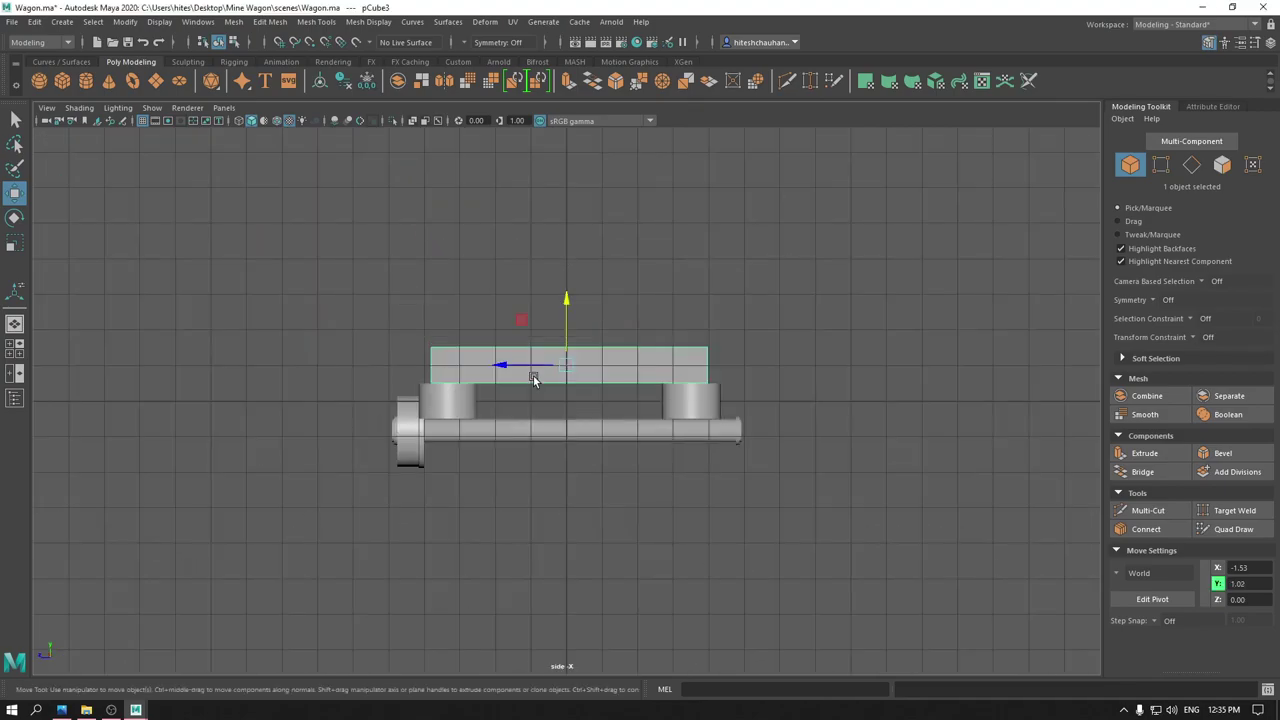
pyautogui.scroll(3, 531, 371)
pyautogui.moveTo(490, 275); pyautogui.dragTo(316, 250, button='right')
pyautogui.moveTo(316, 250); pyautogui.dragTo(799, 342)
pyautogui.moveTo(571, 258); pyautogui.dragTo(572, 276)
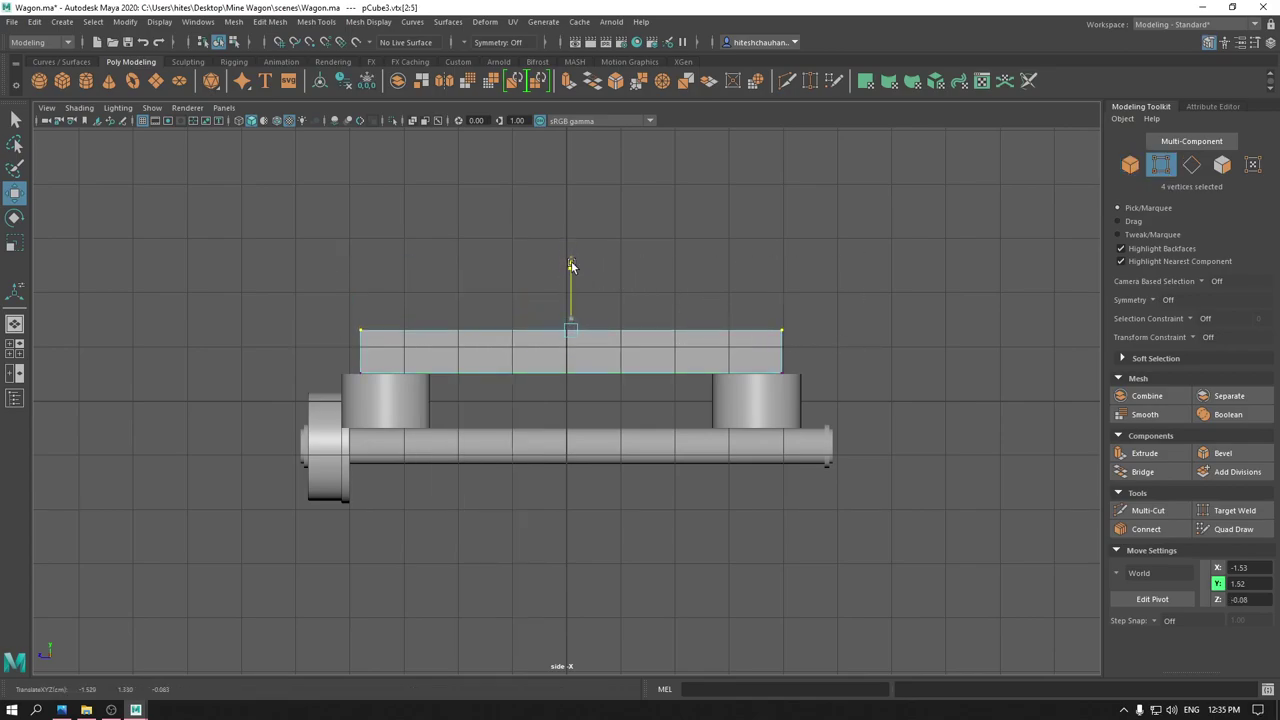
# - Back in perspective, select a top edge of the crossbeam for a Fraction 0.5 bevel
pyautogui.press('space')
pyautogui.click(574, 268)
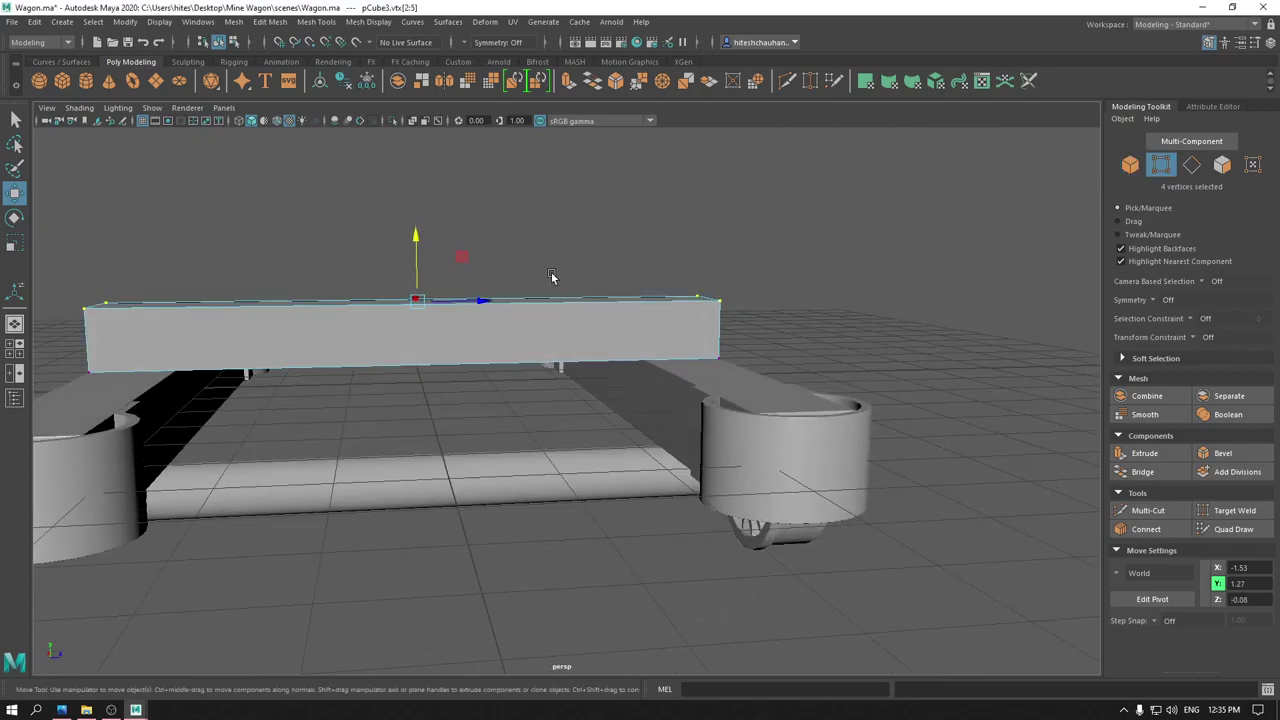
pyautogui.keyDown('alt'); pyautogui.moveTo(573, 316); pyautogui.dragTo(594, 318); pyautogui.keyUp('alt')
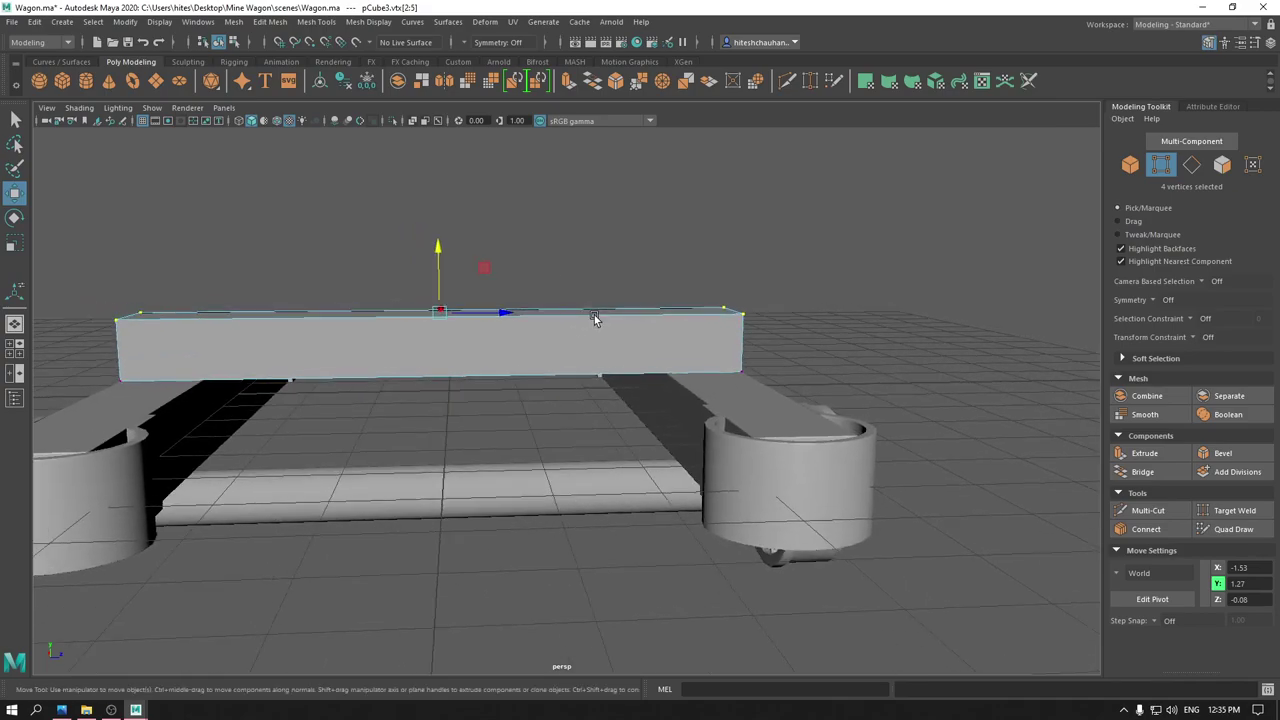
pyautogui.moveTo(474, 330)
pyautogui.mouseDown(button='right')
pyautogui.moveTo(471, 291)
pyautogui.moveTo(396, 323)
pyautogui.moveTo(500, 260)
pyautogui.moveTo(527, 262)
pyautogui.mouseUp(button='right')
pyautogui.click(490, 318)
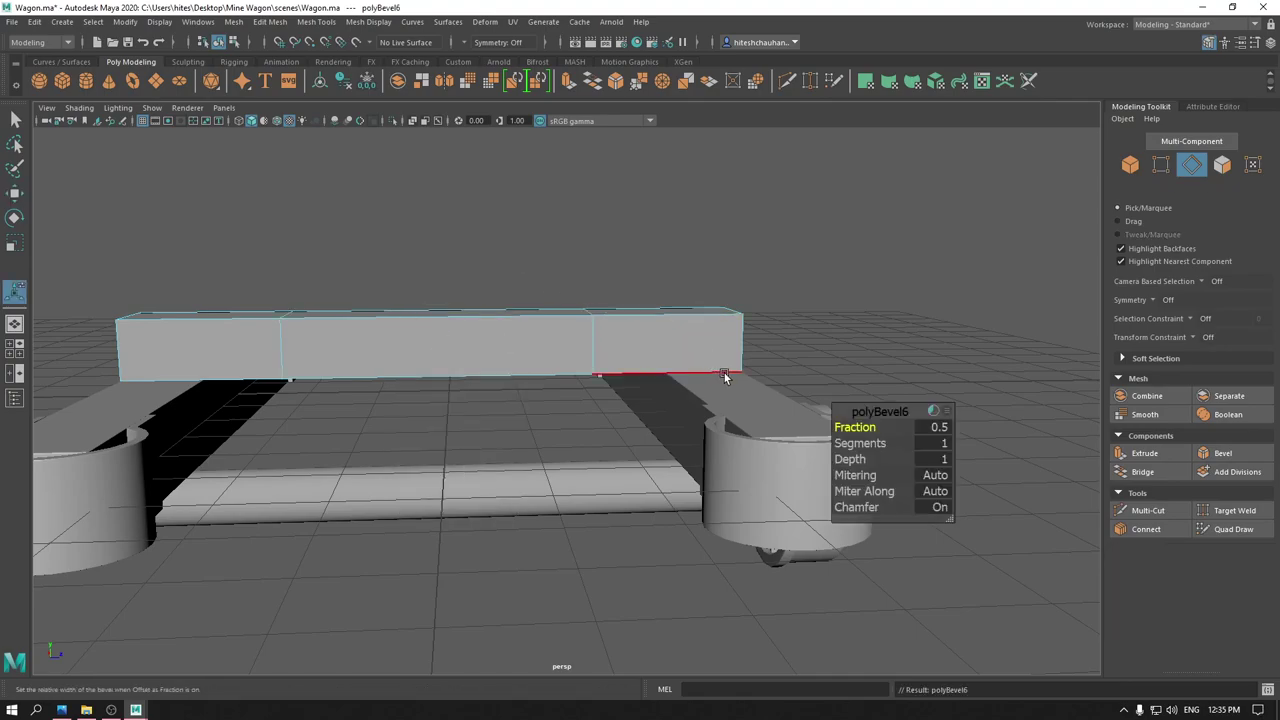
# - Select the box's top face and raise it to taper the top
pyautogui.press('w')
pyautogui.moveTo(396, 292)
pyautogui.mouseDown(button='right')
pyautogui.moveTo(390, 252)
pyautogui.moveTo(448, 262)
pyautogui.moveTo(452, 276)
pyautogui.mouseUp(button='right')
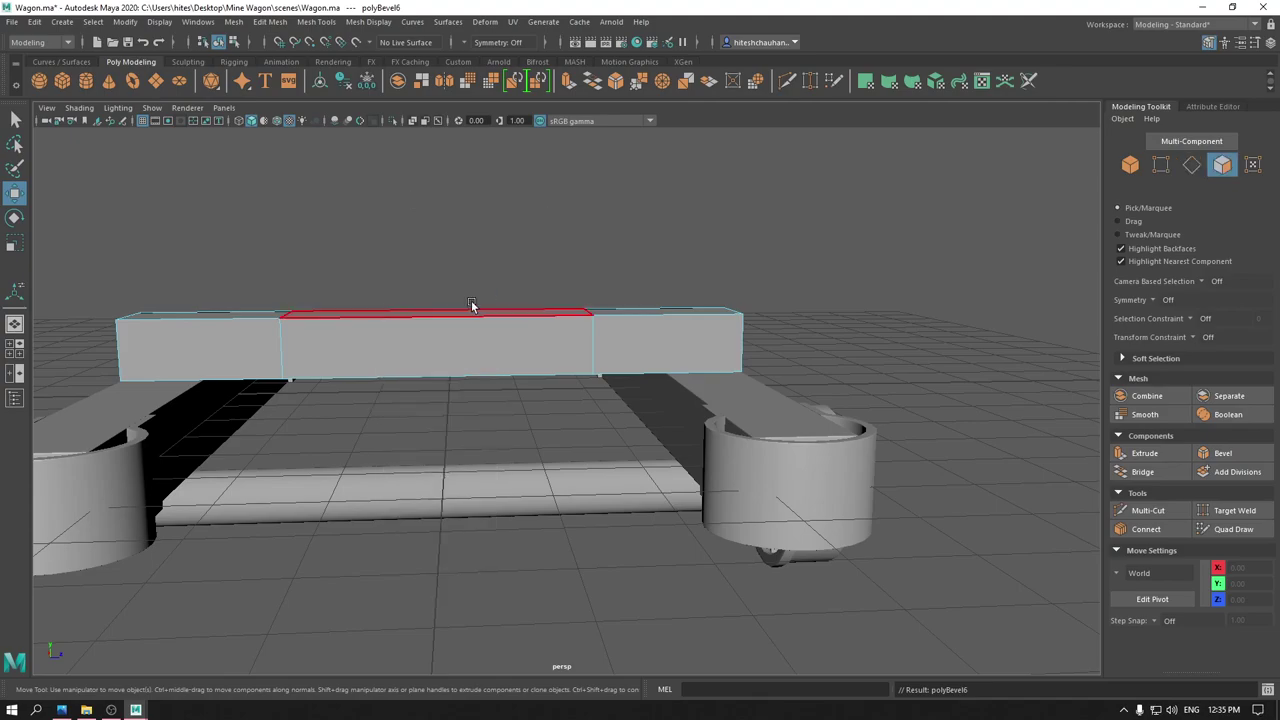
pyautogui.click(468, 310)
pyautogui.moveTo(437, 252)
pyautogui.mouseDown()
pyautogui.moveTo(434, 184)
pyautogui.moveTo(426, 271)
pyautogui.moveTo(377, 261)
pyautogui.moveTo(355, 286)
pyautogui.mouseUp()
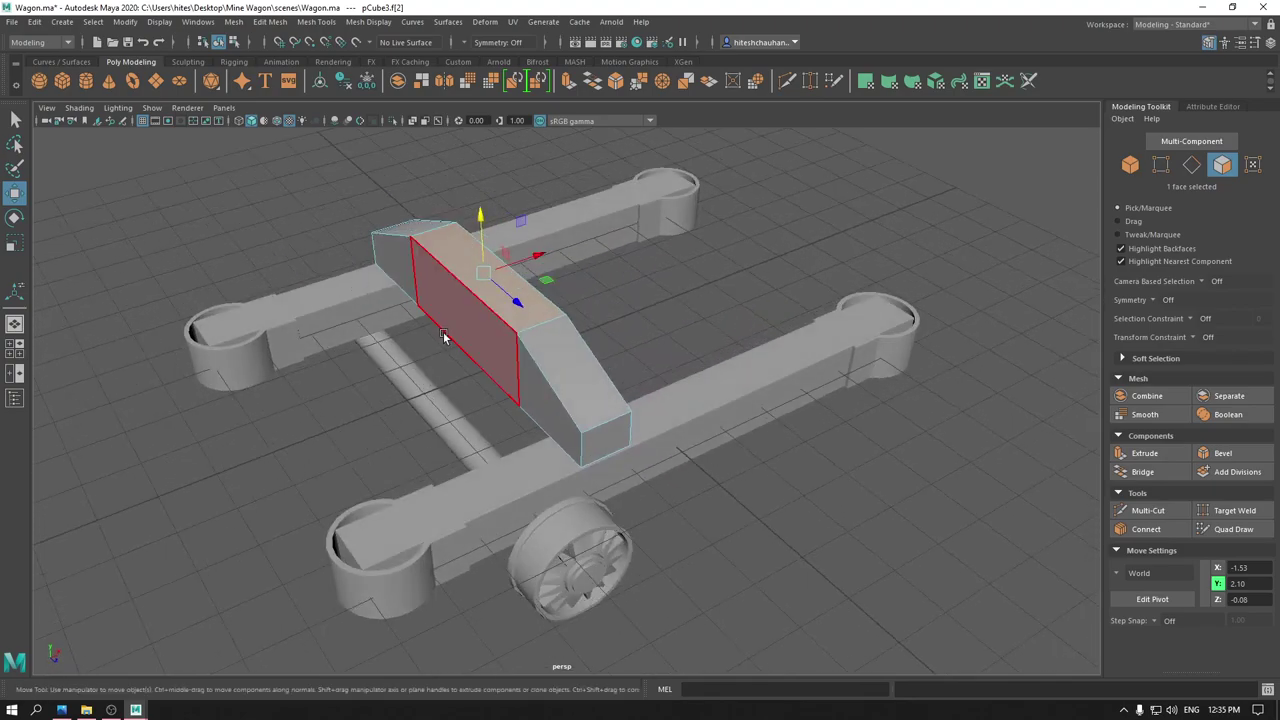
# - Scale the box to a thin board (X 0.30, Y/Z 0.95) and lower it onto the bars
pyautogui.moveTo(484, 343)
pyautogui.keyDown('alt'); pyautogui.mouseDown()
pyautogui.moveTo(531, 351)
pyautogui.moveTo(529, 413)
pyautogui.mouseUp(); pyautogui.keyUp('alt')
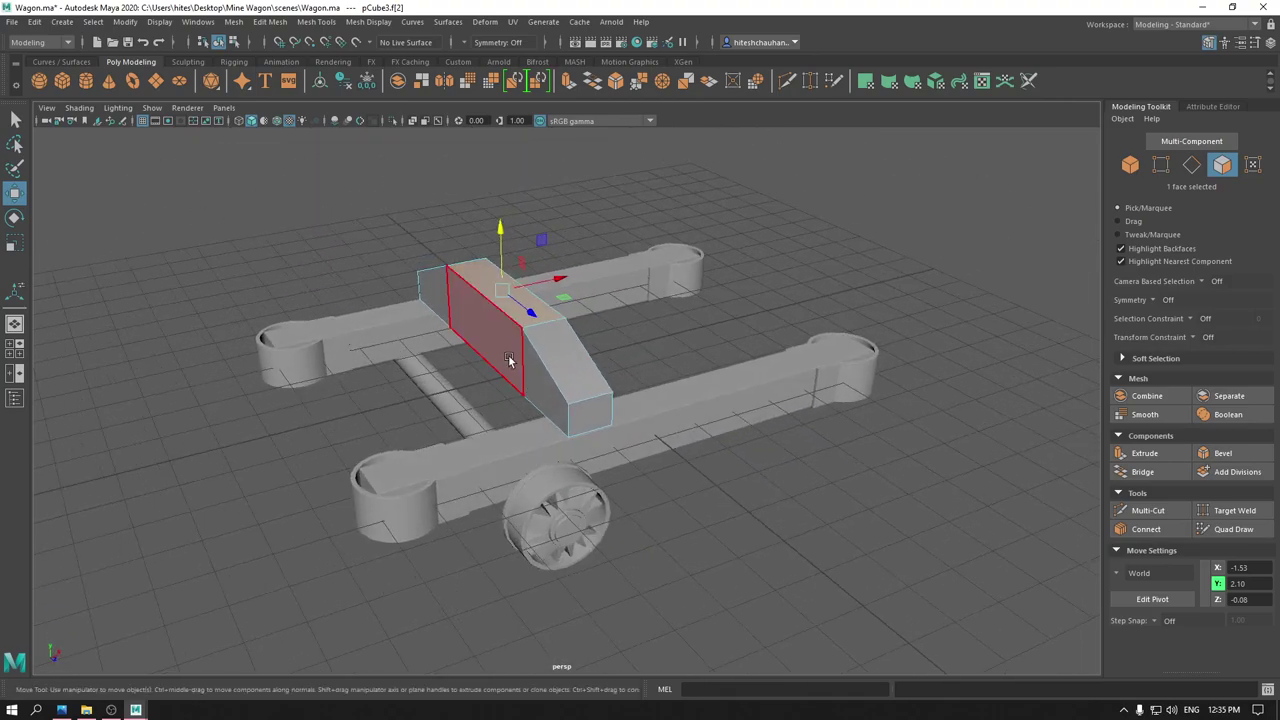
pyautogui.keyDown('alt'); pyautogui.moveTo(534, 306); pyautogui.dragTo(551, 354); pyautogui.keyUp('alt')
pyautogui.moveTo(525, 330); pyautogui.dragTo(568, 316, button='right')
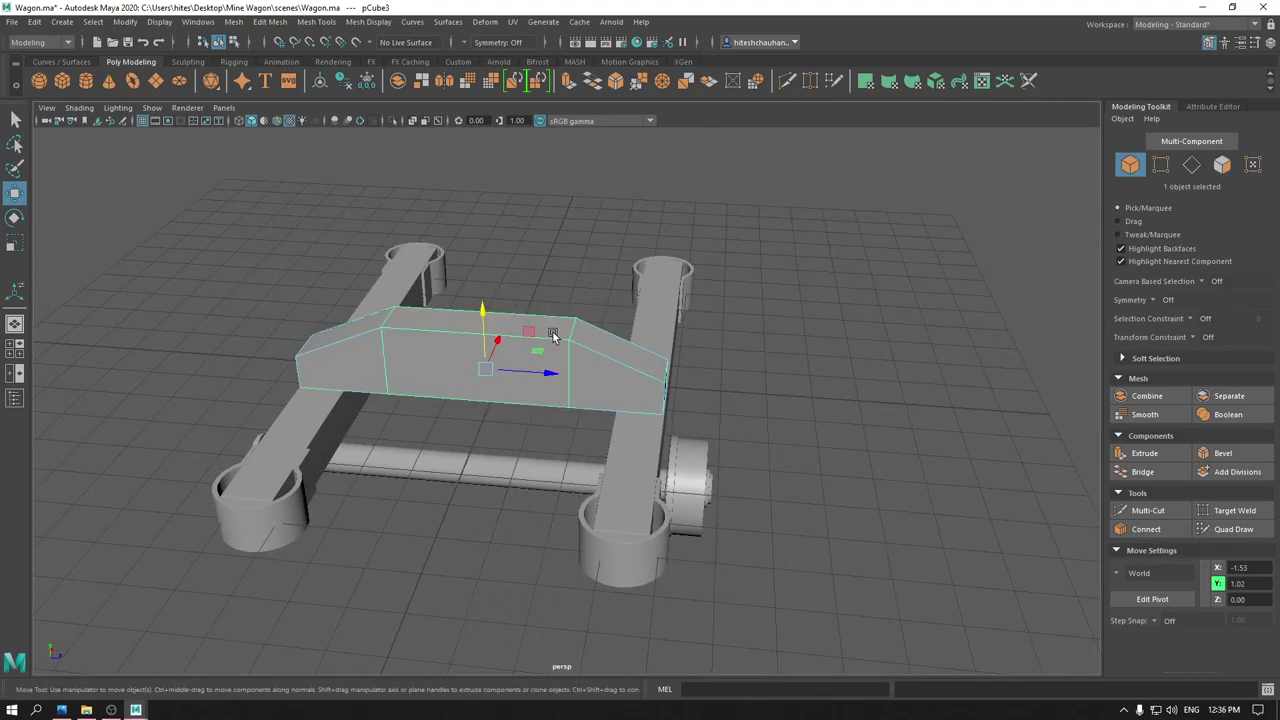
pyautogui.press('r')
pyautogui.moveTo(485, 370)
pyautogui.mouseDown()
pyautogui.moveTo(529, 340)
pyautogui.moveTo(494, 386)
pyautogui.mouseUp()
pyautogui.press('w')
pyautogui.press('space')
pyautogui.moveTo(616, 191)
pyautogui.mouseDown()
pyautogui.moveTo(590, 280)
pyautogui.moveTo(558, 323)
pyautogui.moveTo(569, 309)
pyautogui.moveTo(542, 318)
pyautogui.moveTo(637, 450)
pyautogui.mouseUp()
pyautogui.press('space')
pyautogui.press('r')
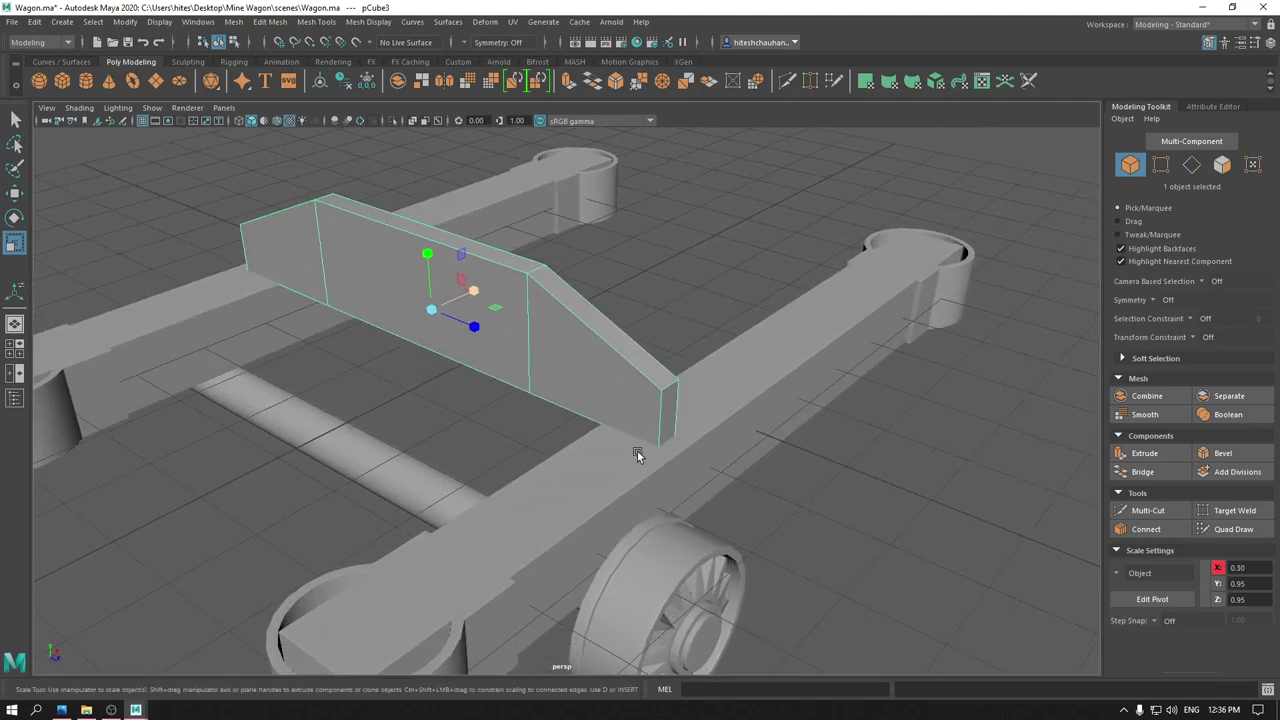
# - Inset three side faces of the beam at Offset 0.11, then extrude them slightly outward
pyautogui.rightClick(522, 314)
pyautogui.click(522, 347)
pyautogui.click(586, 371)
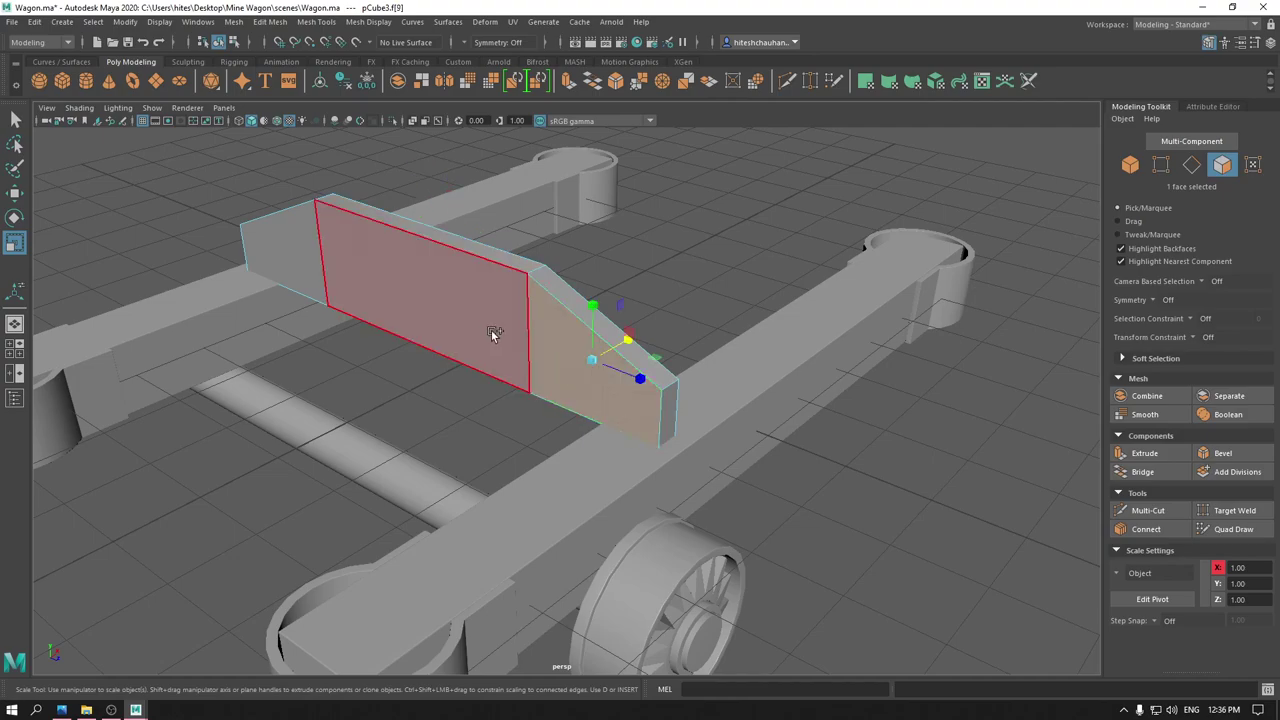
pyautogui.keyDown('shift'); pyautogui.click(366, 279); pyautogui.keyUp('shift')
pyautogui.keyDown('shift'); pyautogui.click(309, 257); pyautogui.keyUp('shift')
pyautogui.moveTo(309, 257)
pyautogui.keyDown('alt'); pyautogui.mouseDown()
pyautogui.moveTo(478, 353)
pyautogui.moveTo(469, 360)
pyautogui.moveTo(660, 317)
pyautogui.moveTo(770, 340)
pyautogui.mouseUp(); pyautogui.keyUp('alt')
pyautogui.hotkey('ctrl', 'e')
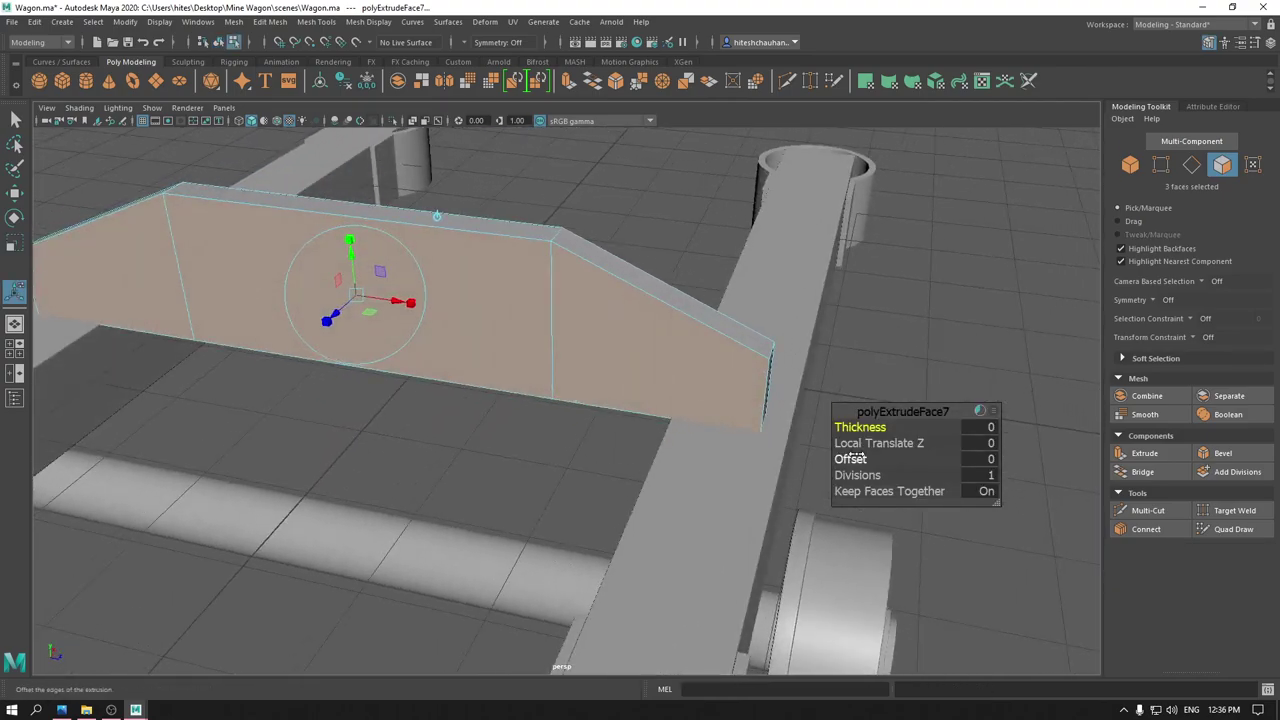
pyautogui.moveTo(846, 458); pyautogui.dragTo(851, 458)
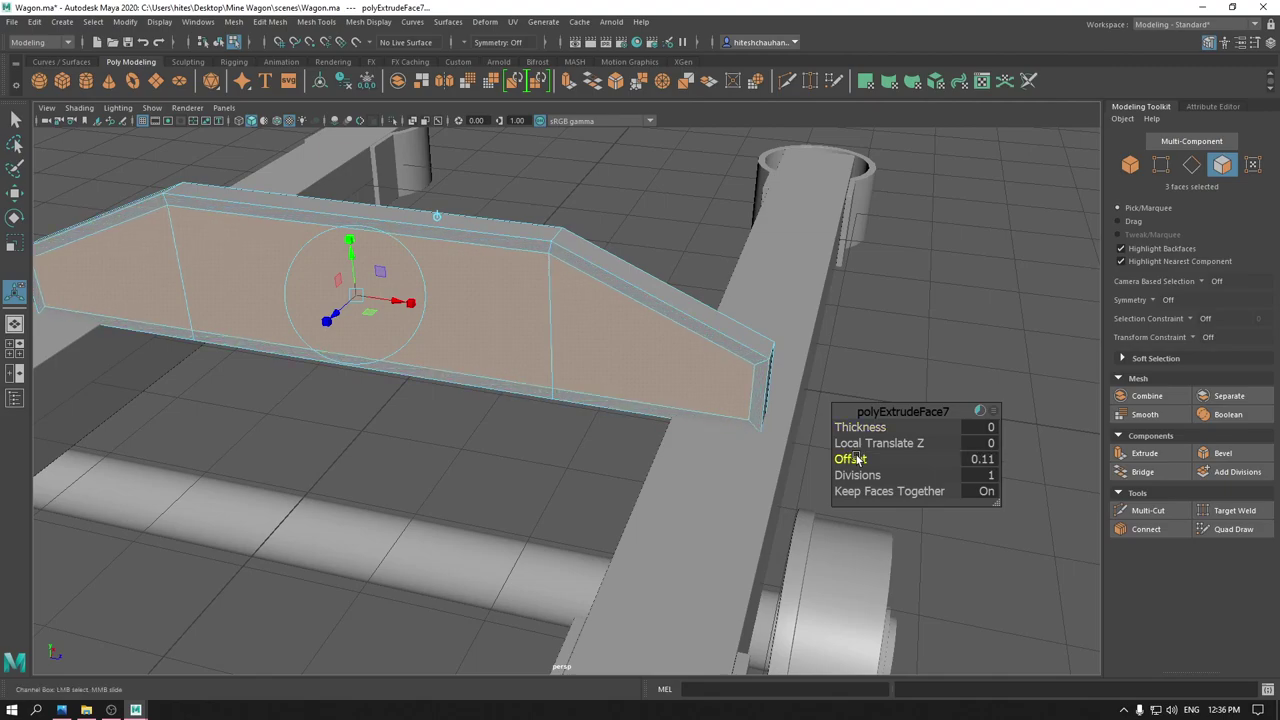
pyautogui.press('w')
pyautogui.hotkey('ctrl', 'e')
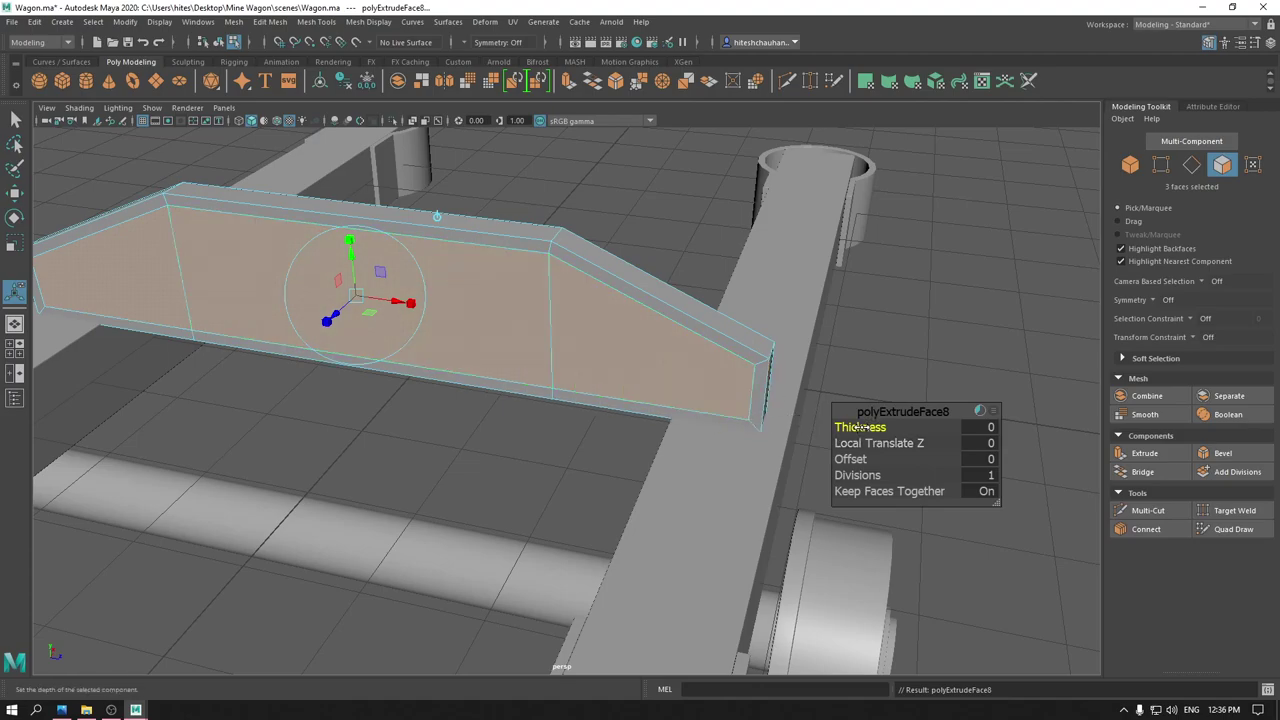
pyautogui.moveTo(344, 317); pyautogui.dragTo(343, 347)
# - Finish the extrusion, return to object mode and select the crossbeam in side view
pyautogui.press('w')
pyautogui.moveTo(290, 255); pyautogui.dragTo(320, 238, button='right')
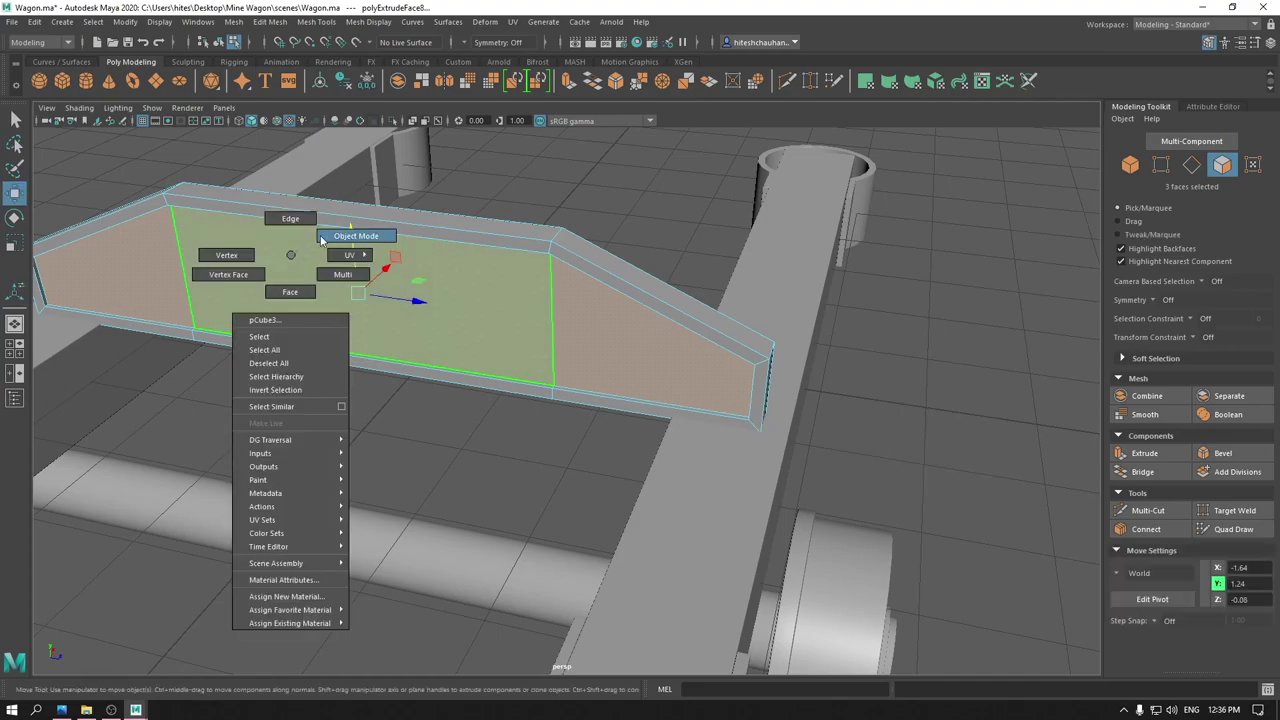
pyautogui.moveTo(320, 238)
pyautogui.keyDown('alt'); pyautogui.mouseDown()
pyautogui.moveTo(555, 556)
pyautogui.moveTo(651, 497)
pyautogui.mouseUp(); pyautogui.keyUp('alt')
pyautogui.click(555, 556)
pyautogui.press('space')
pyautogui.moveTo(660, 420)
pyautogui.mouseDown()
pyautogui.moveTo(654, 482)
pyautogui.moveTo(658, 400)
pyautogui.moveTo(677, 354)
pyautogui.mouseUp()
pyautogui.press('space')
pyautogui.click(585, 328)
# - Lower the beam's top vertices, then its peak vertices, to flatten the top
pyautogui.moveTo(656, 265); pyautogui.dragTo(585, 268, button='right')
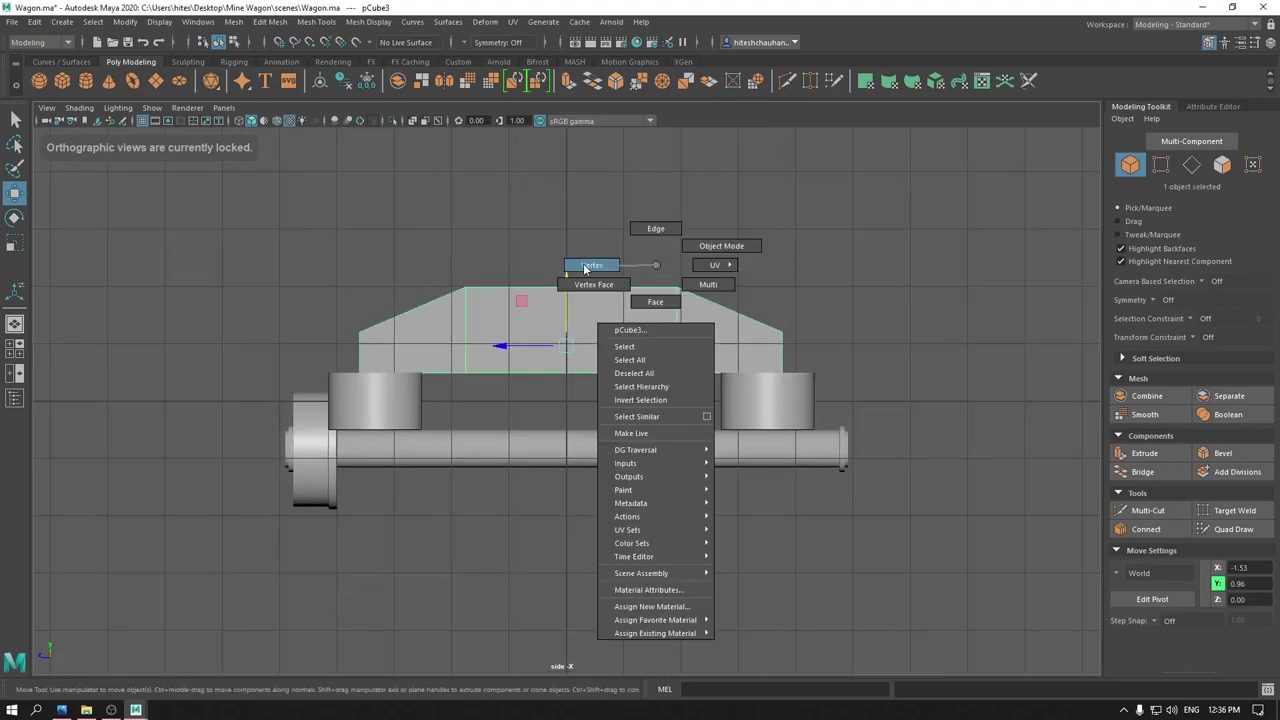
pyautogui.moveTo(302, 247); pyautogui.dragTo(872, 354)
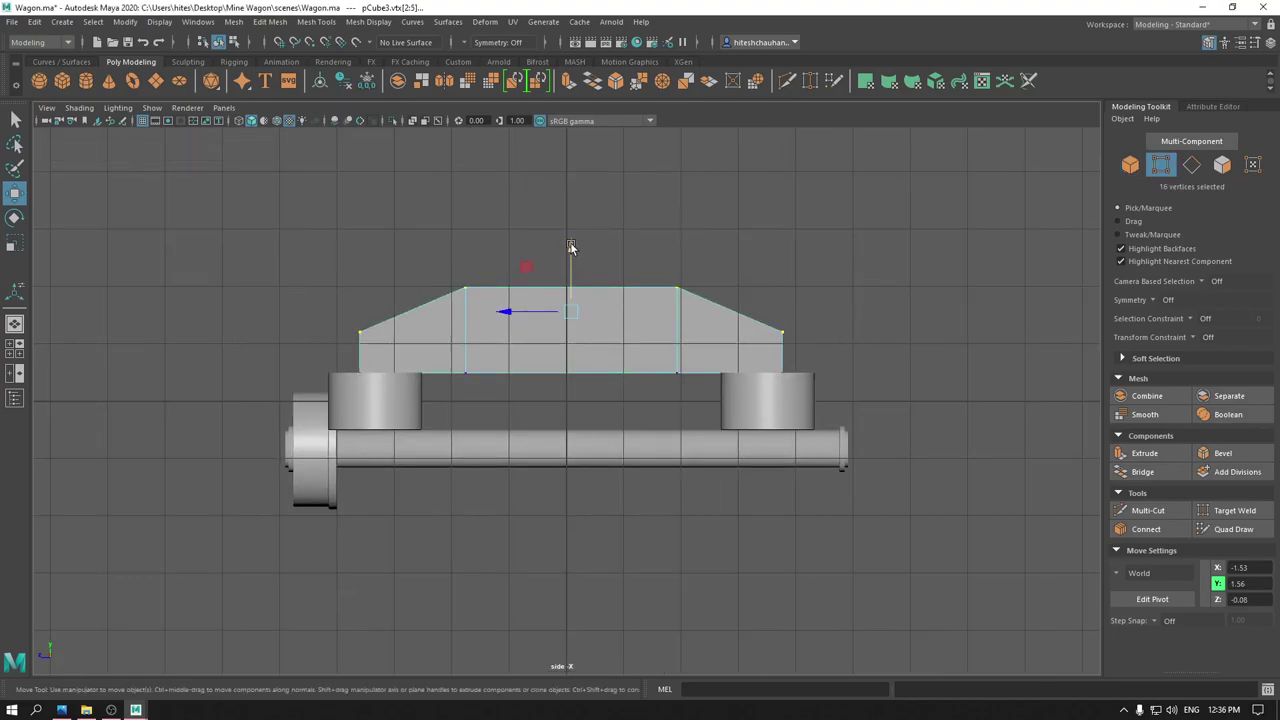
pyautogui.moveTo(570, 247); pyautogui.dragTo(571, 279)
pyautogui.moveTo(436, 270); pyautogui.dragTo(762, 332)
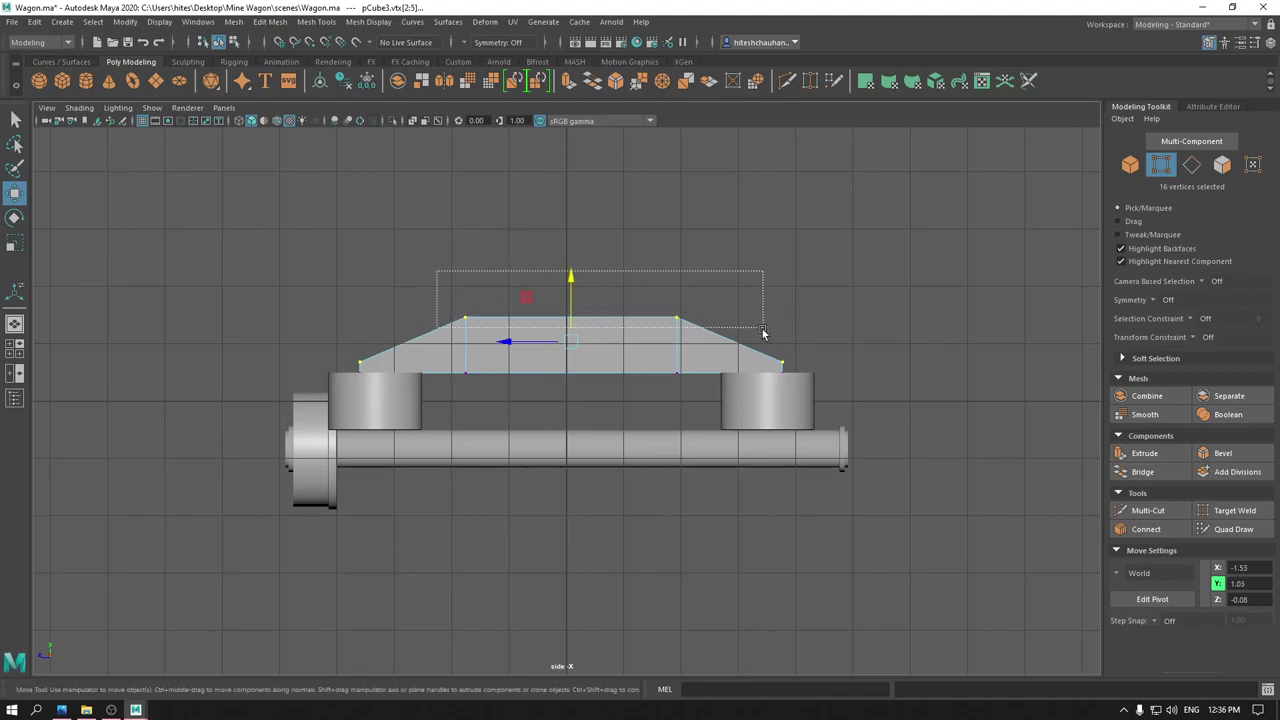
pyautogui.moveTo(570, 265); pyautogui.dragTo(571, 275)
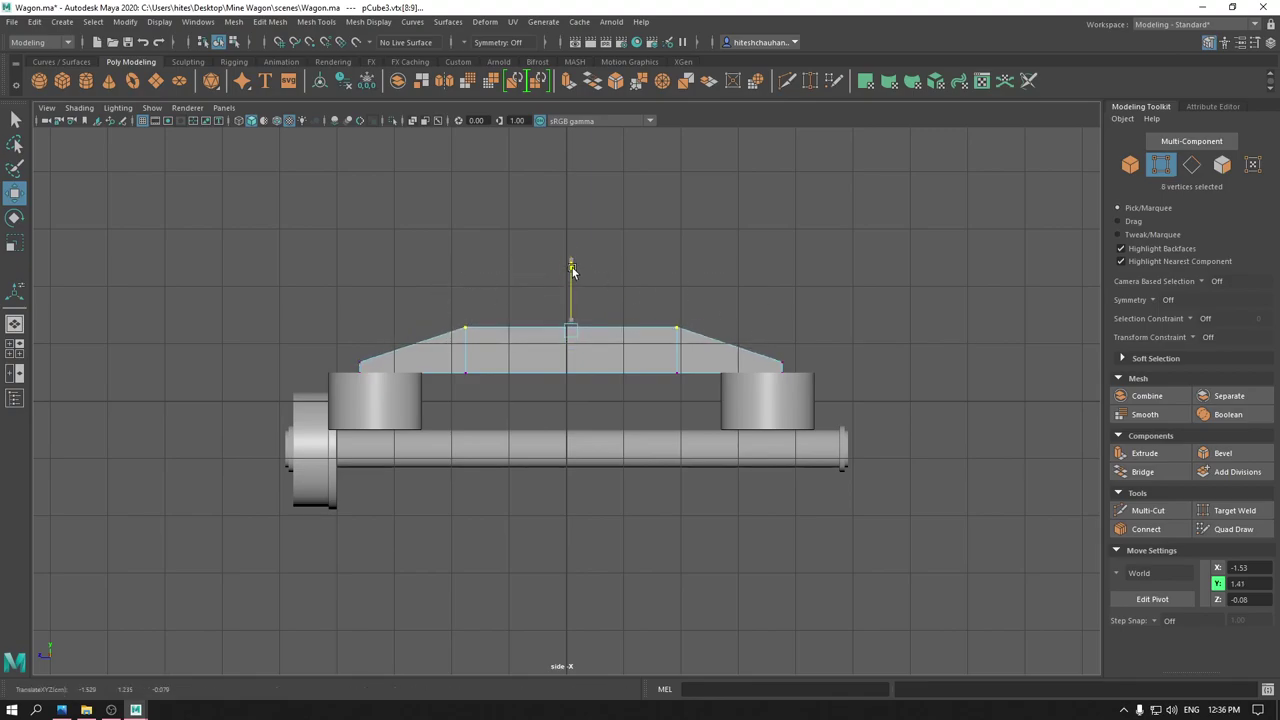
# - Back in perspective, duplicate the crossbeam with Ctrl+D
pyautogui.press('space')
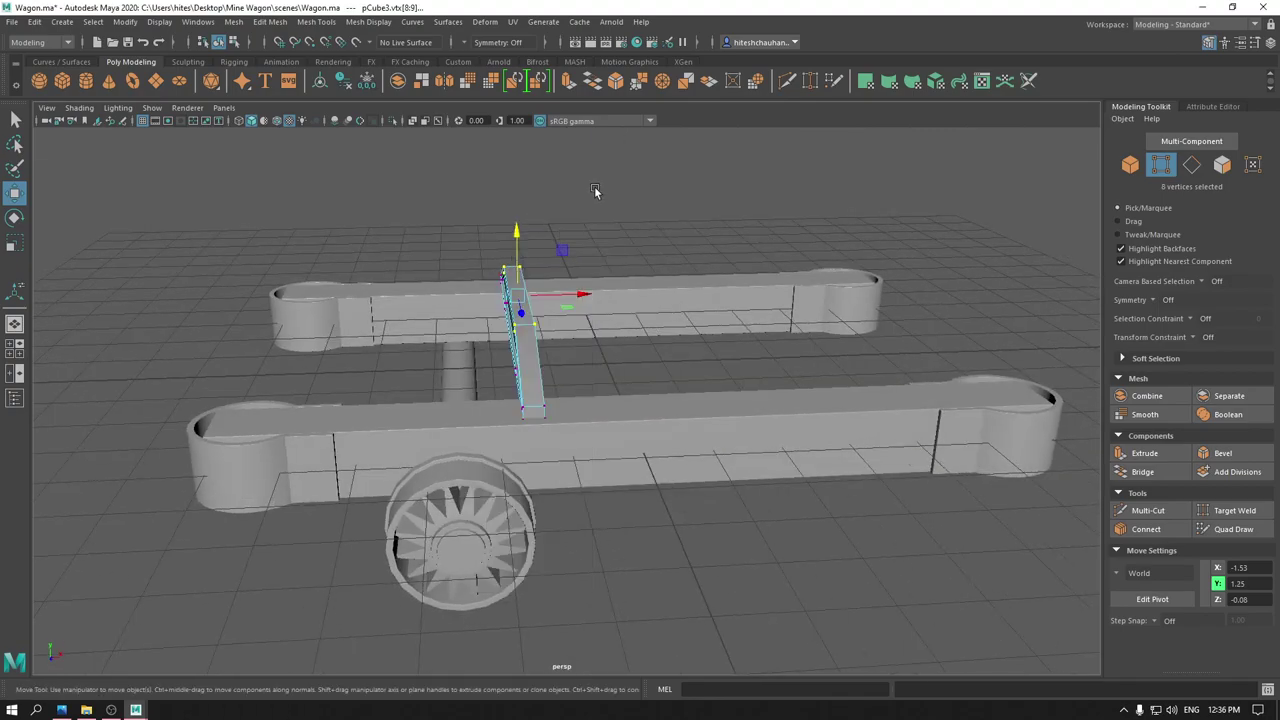
pyautogui.press('F8')
pyautogui.moveTo(594, 186)
pyautogui.keyDown('alt'); pyautogui.mouseDown()
pyautogui.moveTo(577, 224)
pyautogui.moveTo(673, 261)
pyautogui.mouseUp(); pyautogui.keyUp('alt')
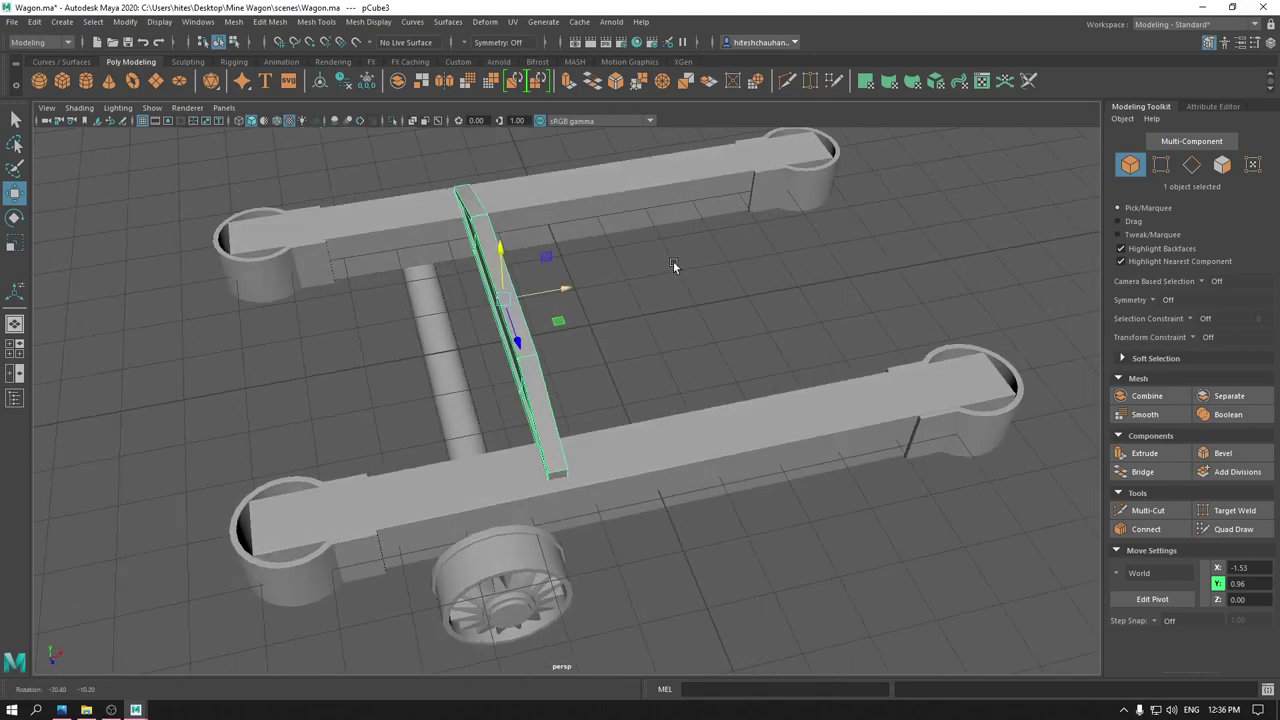
pyautogui.hotkey('ctrl', 'd')
# - Slide the copy beside the original beam and rotate it 180° on Y
pyautogui.moveTo(564, 289)
pyautogui.mouseDown()
pyautogui.moveTo(590, 288)
pyautogui.moveTo(612, 362)
pyautogui.mouseUp()
pyautogui.press('e')
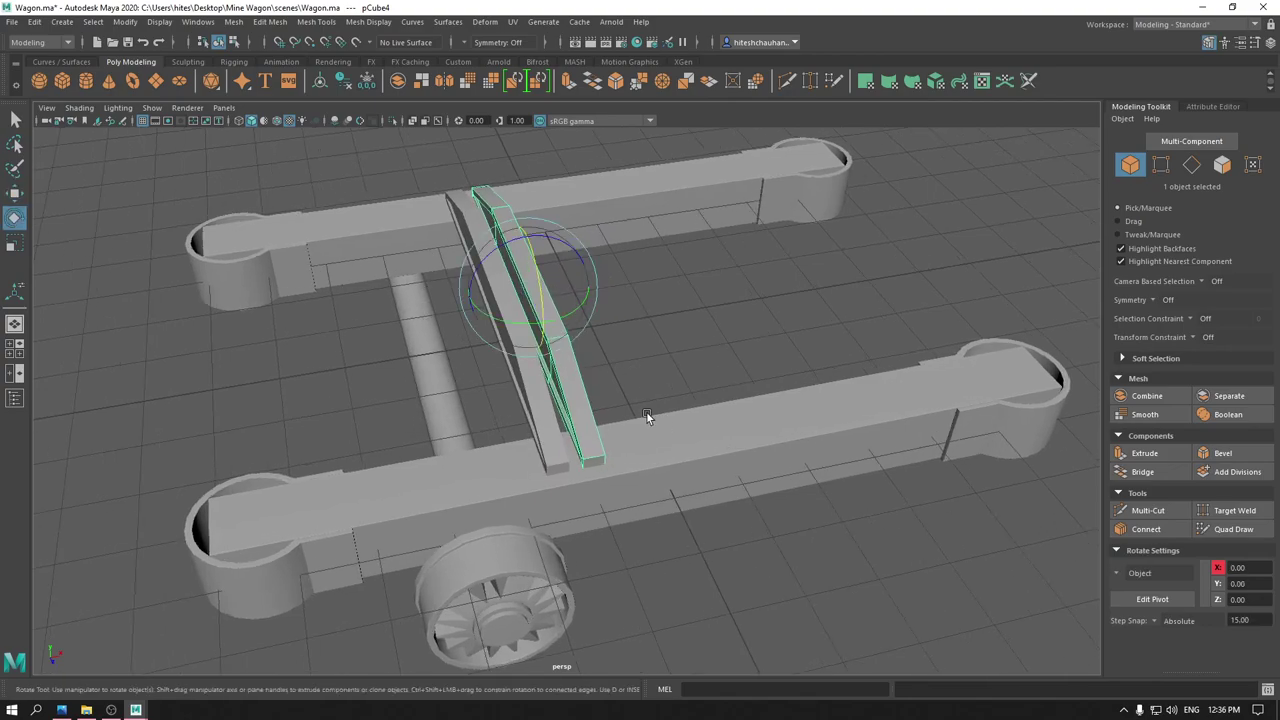
pyautogui.moveTo(566, 314); pyautogui.dragTo(406, 372)
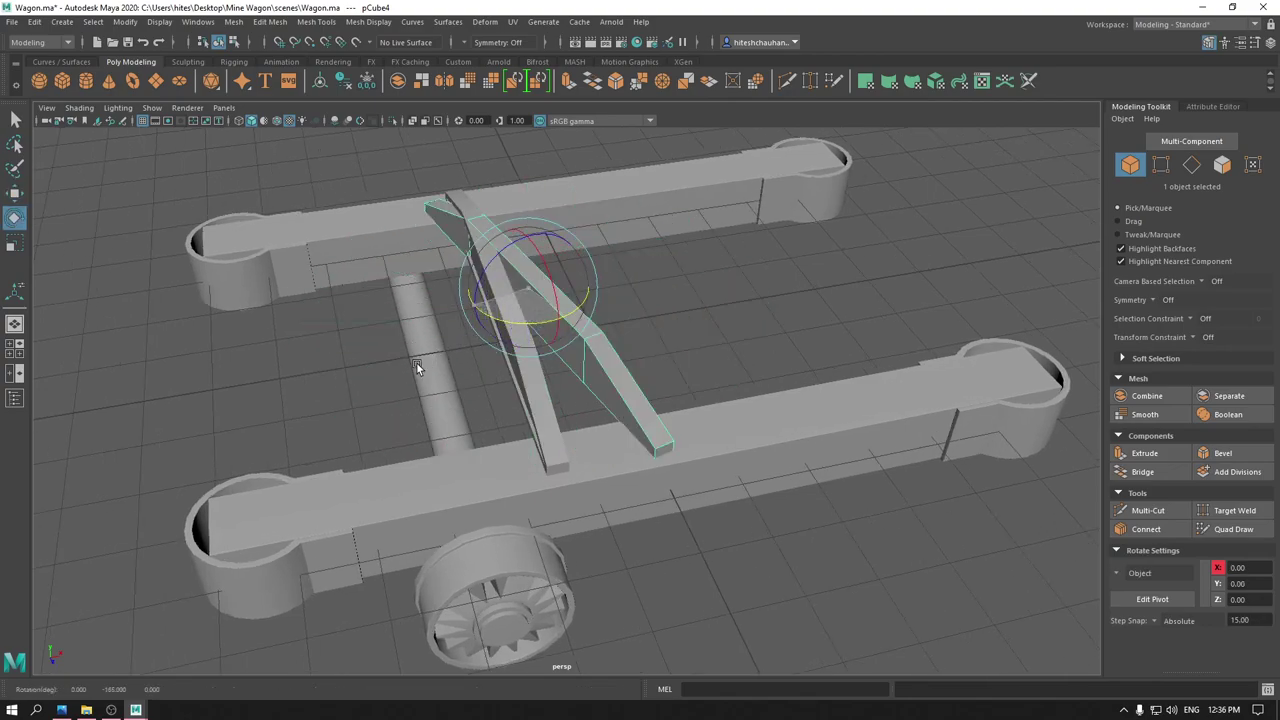
pyautogui.press('w')
# - In top view, place the copy flush against the original at X -1.21, Z -0.15
pyautogui.moveTo(569, 374)
pyautogui.keyDown('alt'); pyautogui.mouseDown()
pyautogui.moveTo(457, 408)
pyautogui.moveTo(471, 414)
pyautogui.moveTo(628, 345)
pyautogui.moveTo(600, 290)
pyautogui.mouseUp(); pyautogui.keyUp('alt')
pyautogui.scroll(-3, 628, 345)
pyautogui.press('space')
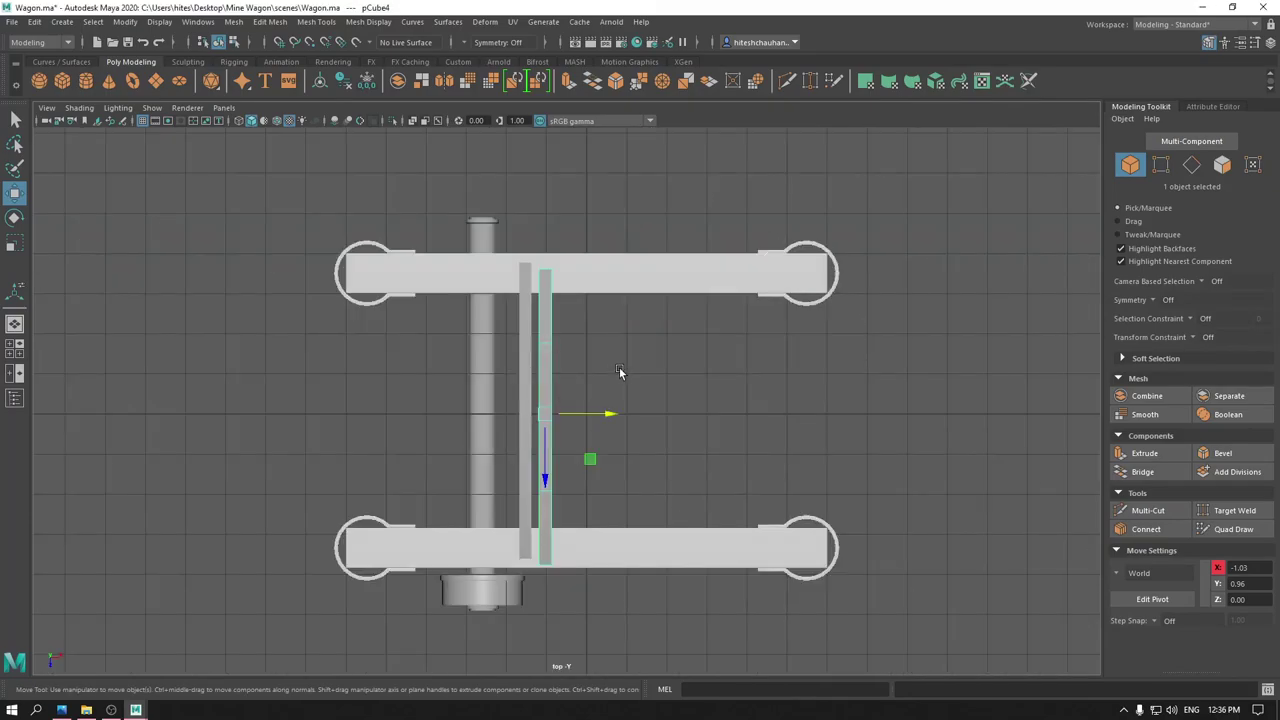
pyautogui.moveTo(536, 476); pyautogui.dragTo(544, 474)
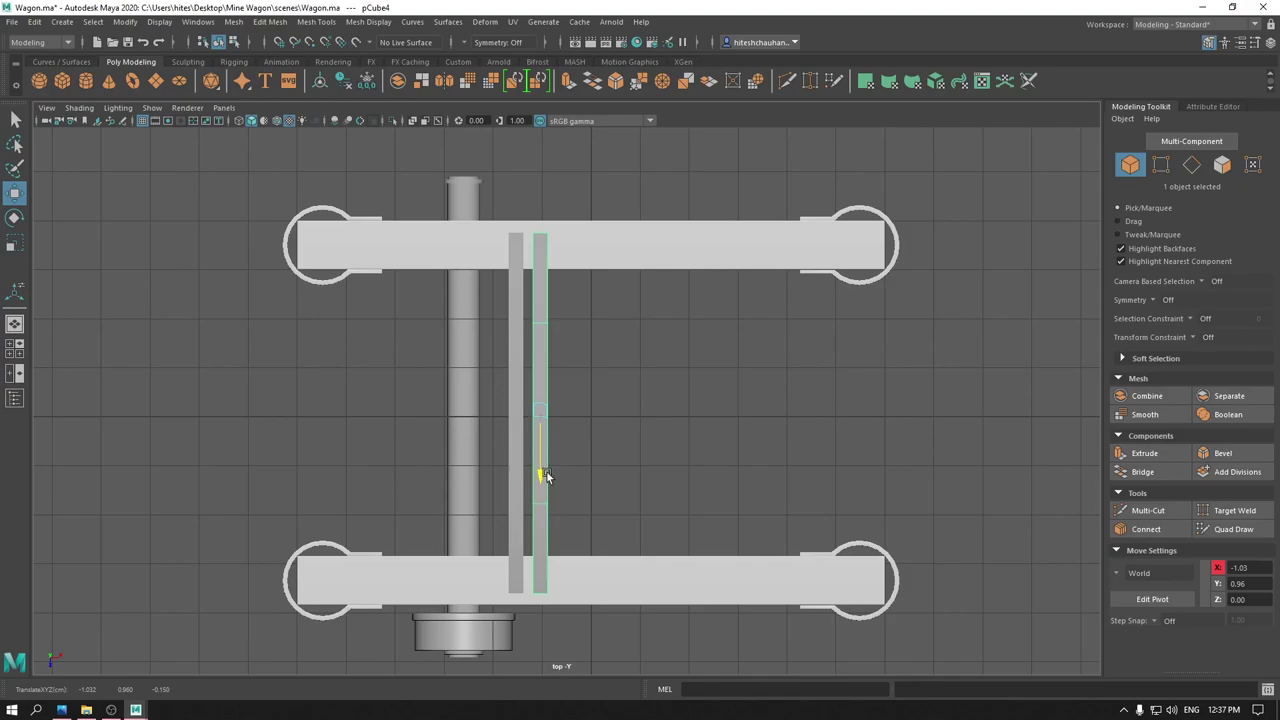
pyautogui.moveTo(546, 473); pyautogui.dragTo(548, 473)
pyautogui.moveTo(600, 411); pyautogui.dragTo(596, 411)
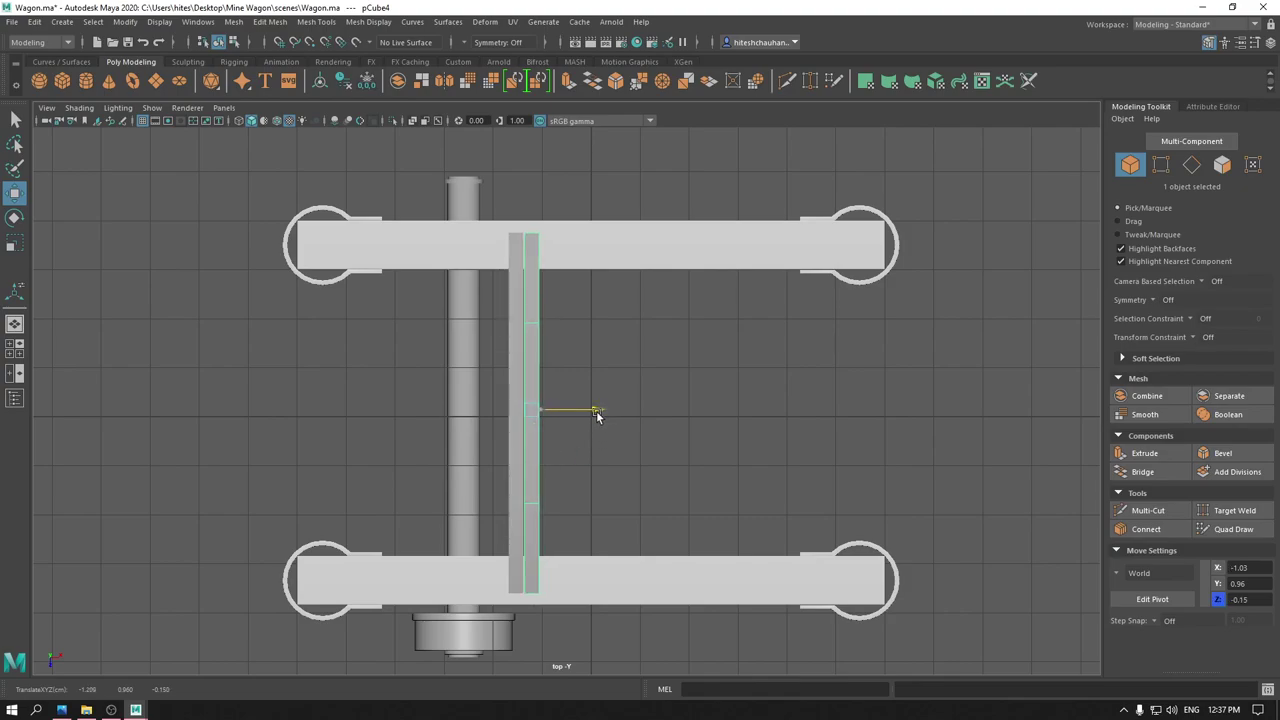
pyautogui.click(634, 406)
# - Duplicate both planks and shift the copied pair right along X on the bars
pyautogui.moveTo(502, 417); pyautogui.dragTo(502, 418)
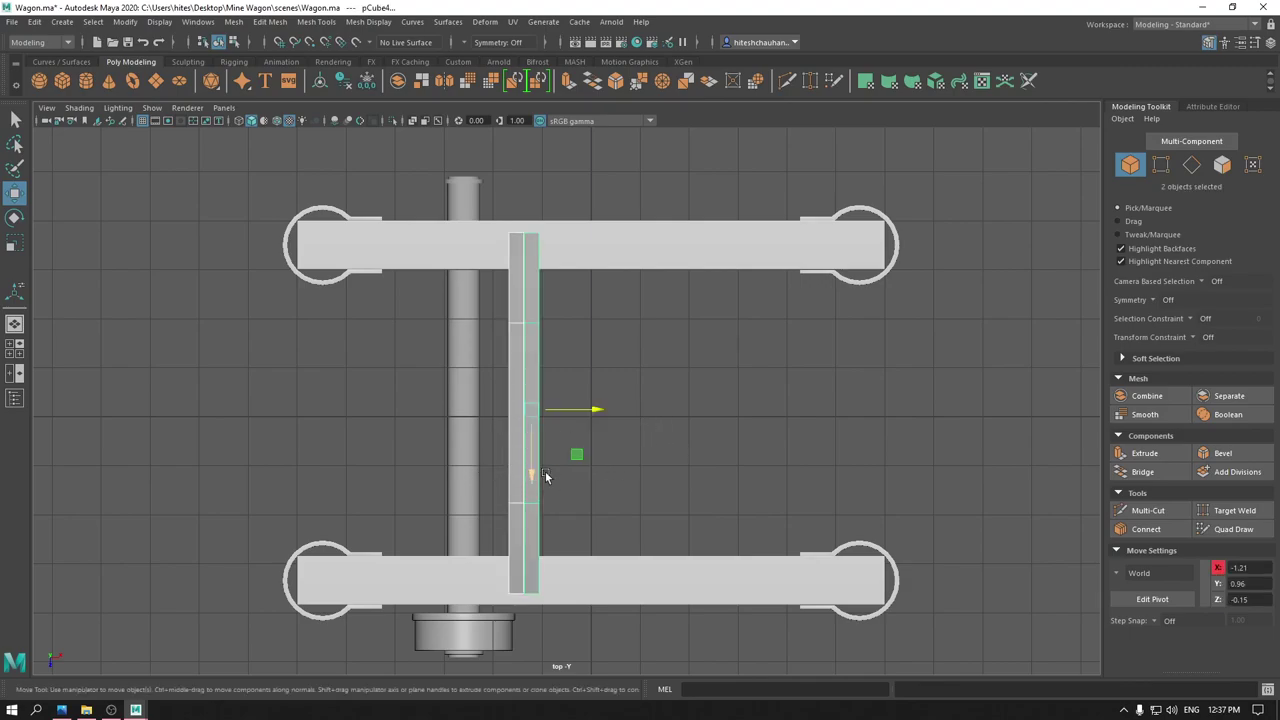
pyautogui.hotkey('ctrl', 'd')
pyautogui.moveTo(594, 410)
pyautogui.mouseDown()
pyautogui.moveTo(803, 402)
pyautogui.moveTo(786, 397)
pyautogui.mouseUp()
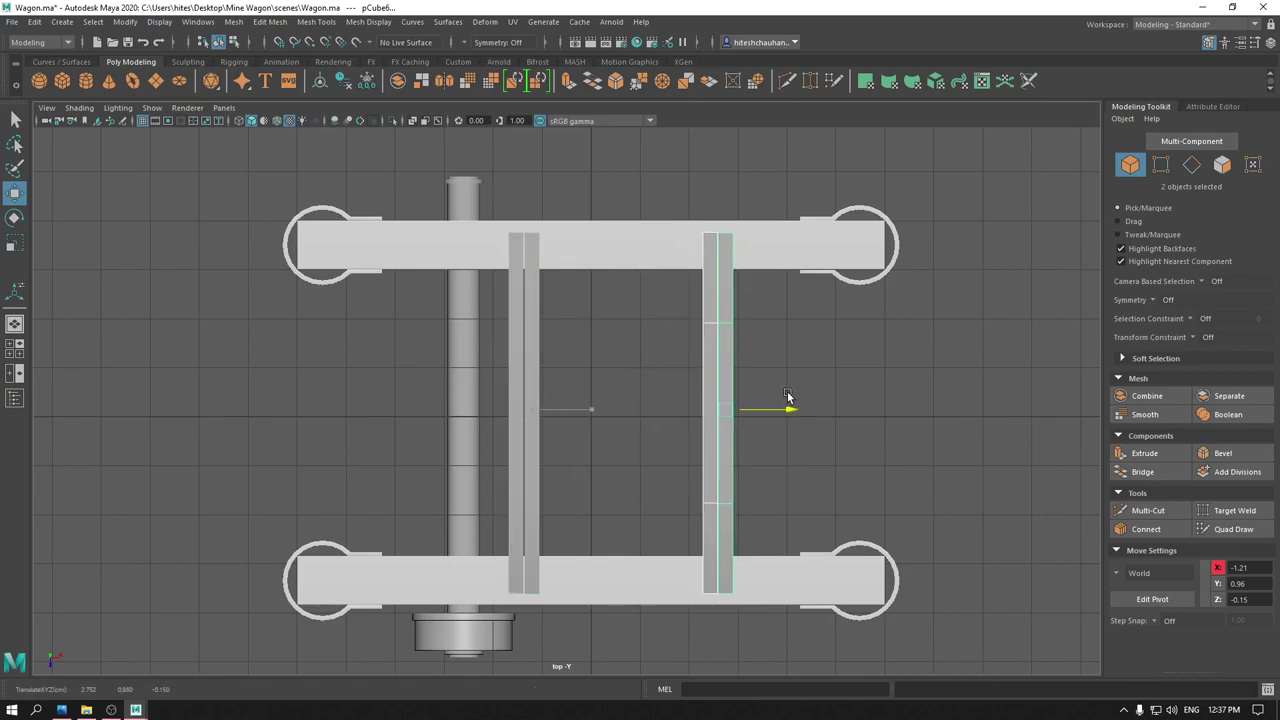
pyautogui.keyDown('alt'); pyautogui.moveTo(515, 590); pyautogui.dragTo(524, 556, button='middle'); pyautogui.keyUp('alt')
# - In front view, move the right double-plank crossbeam inward along X to 1.77
pyautogui.click(512, 600)
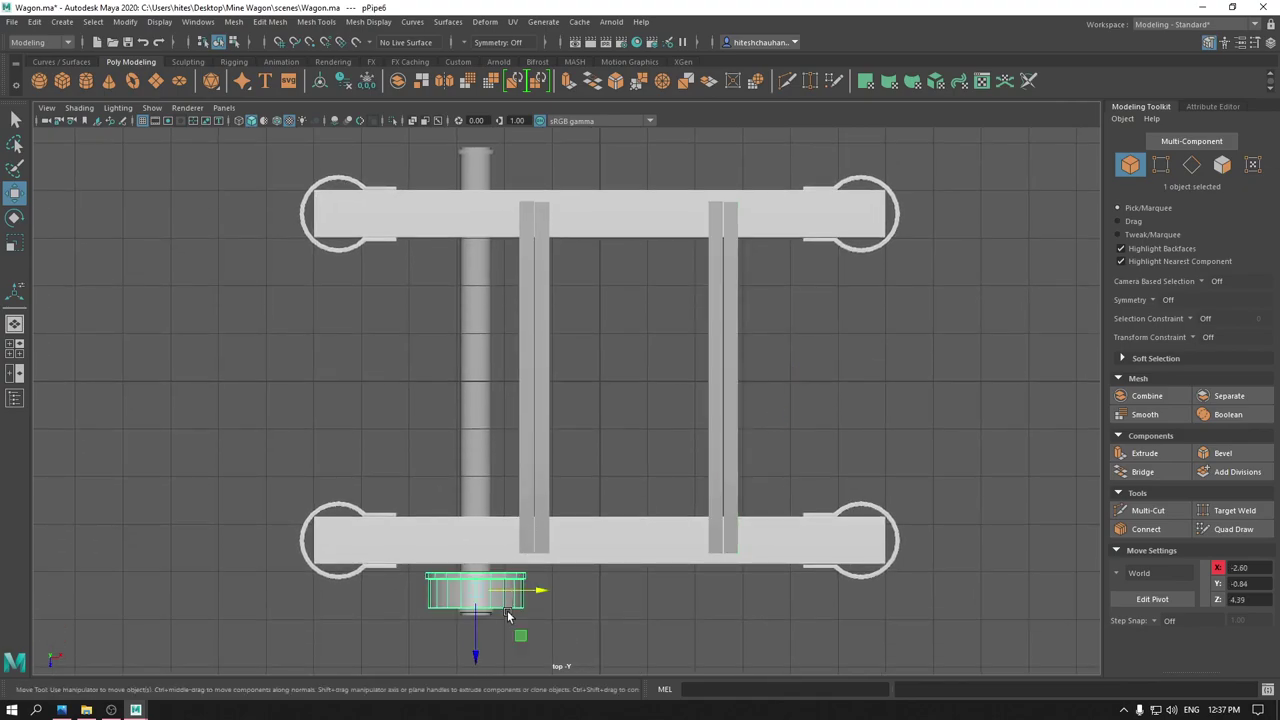
pyautogui.press('space')
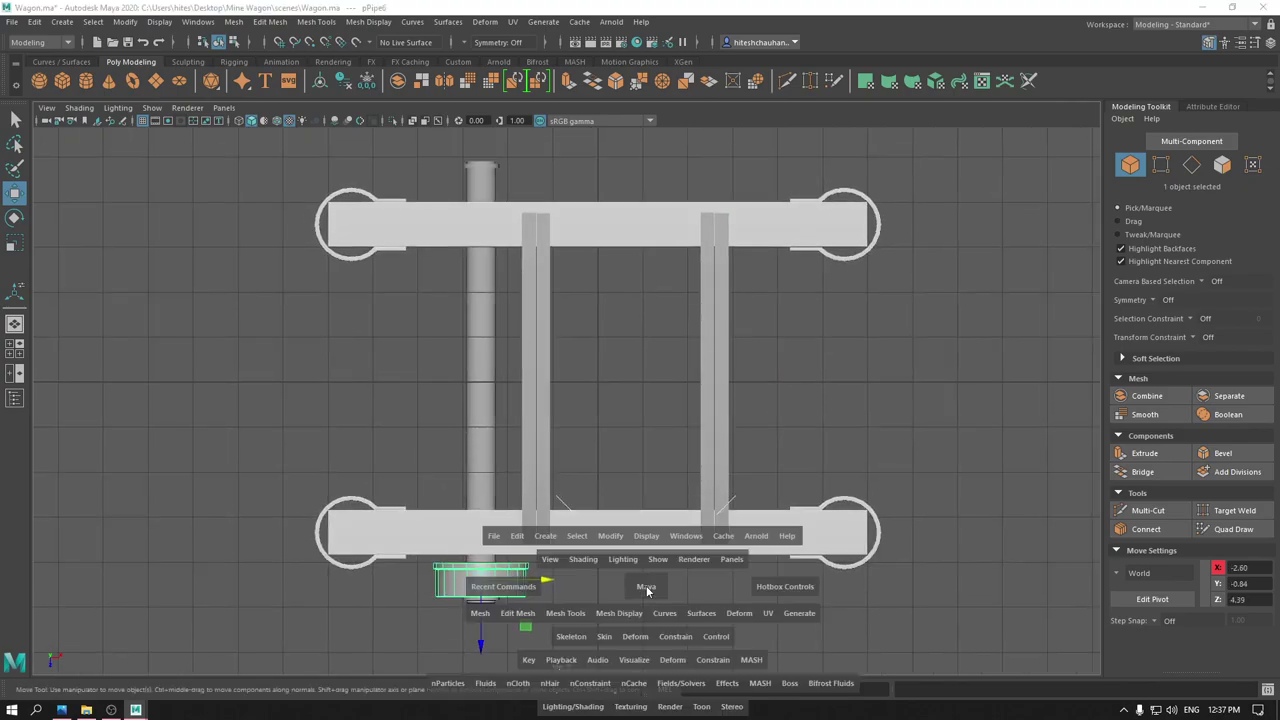
pyautogui.moveTo(646, 585)
pyautogui.mouseDown()
pyautogui.moveTo(878, 457)
pyautogui.moveTo(860, 435)
pyautogui.moveTo(878, 437)
pyautogui.mouseUp()
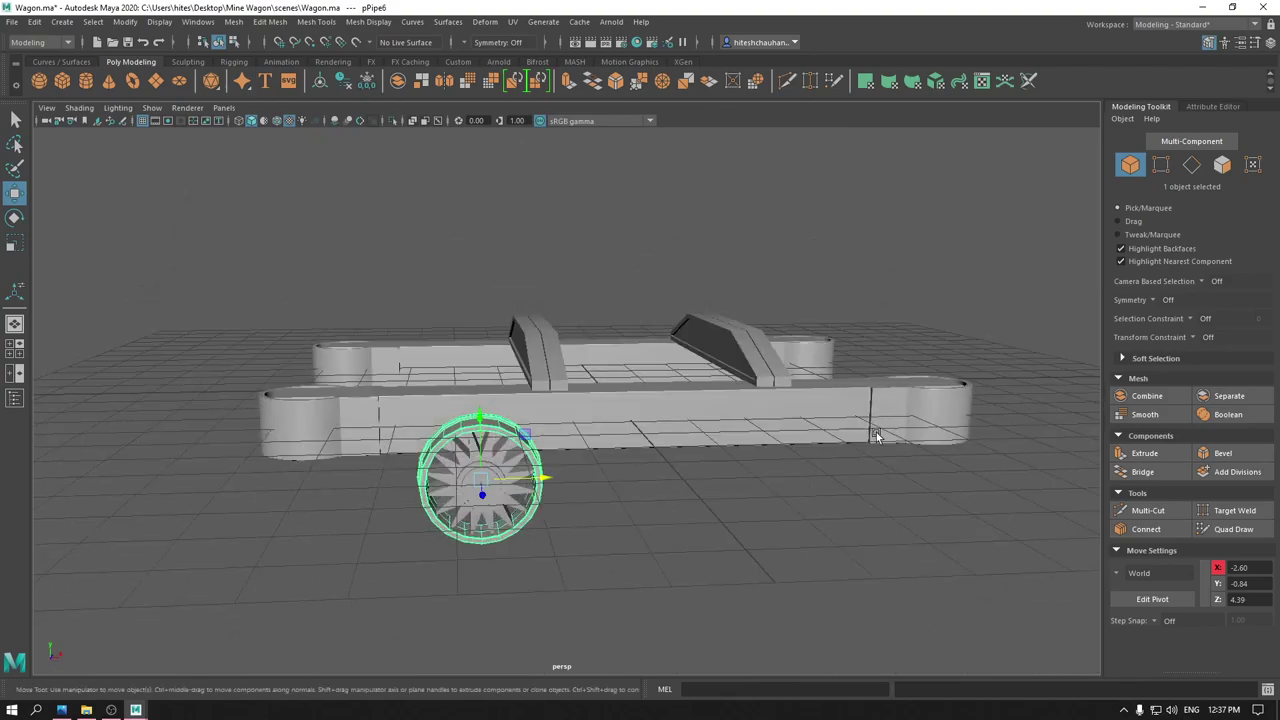
pyautogui.click(795, 568)
pyautogui.moveTo(795, 568)
pyautogui.keyDown('alt'); pyautogui.mouseDown()
pyautogui.moveTo(742, 510)
pyautogui.moveTo(737, 522)
pyautogui.mouseUp(); pyautogui.keyUp('alt')
pyautogui.press('space')
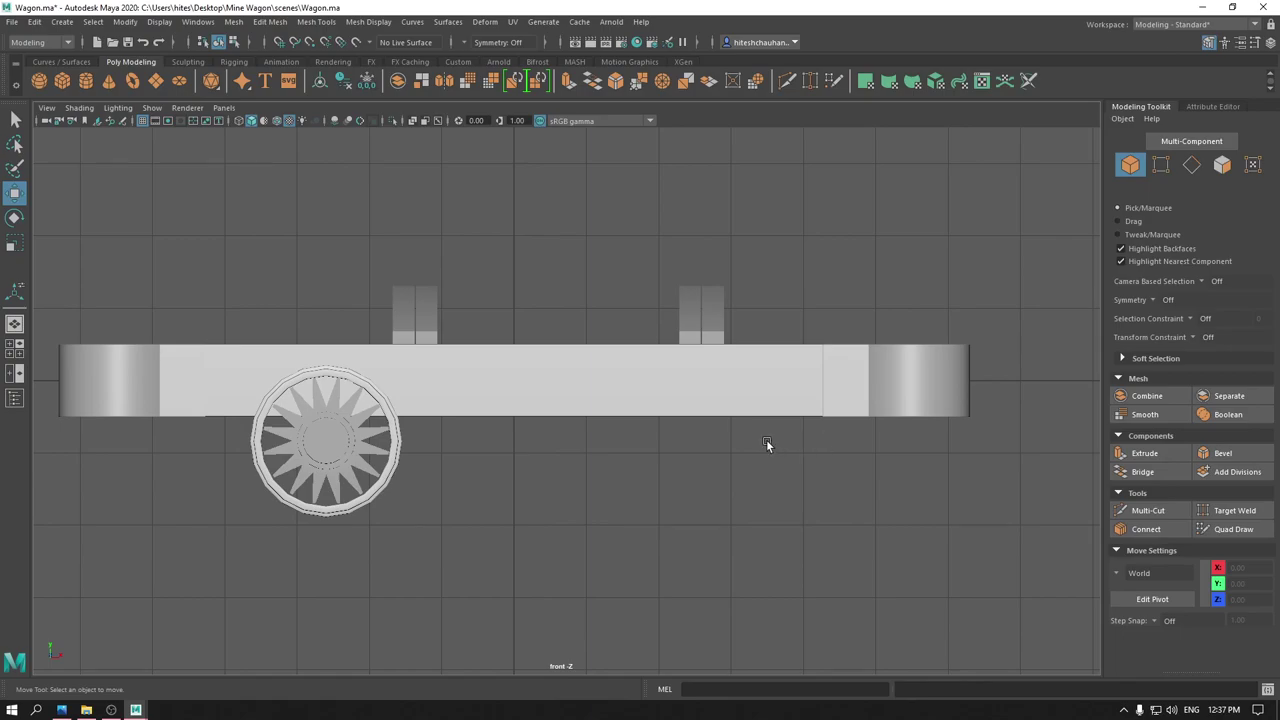
pyautogui.moveTo(730, 318); pyautogui.dragTo(668, 302)
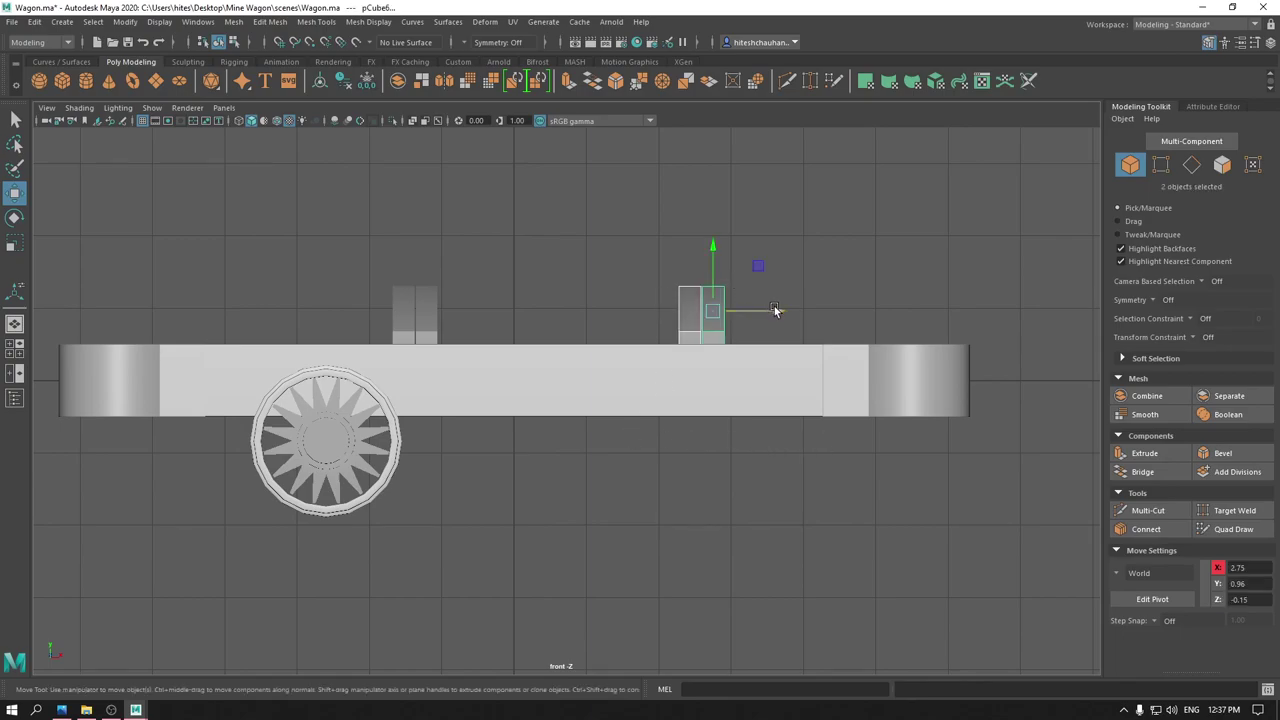
pyautogui.moveTo(774, 310); pyautogui.dragTo(702, 316)
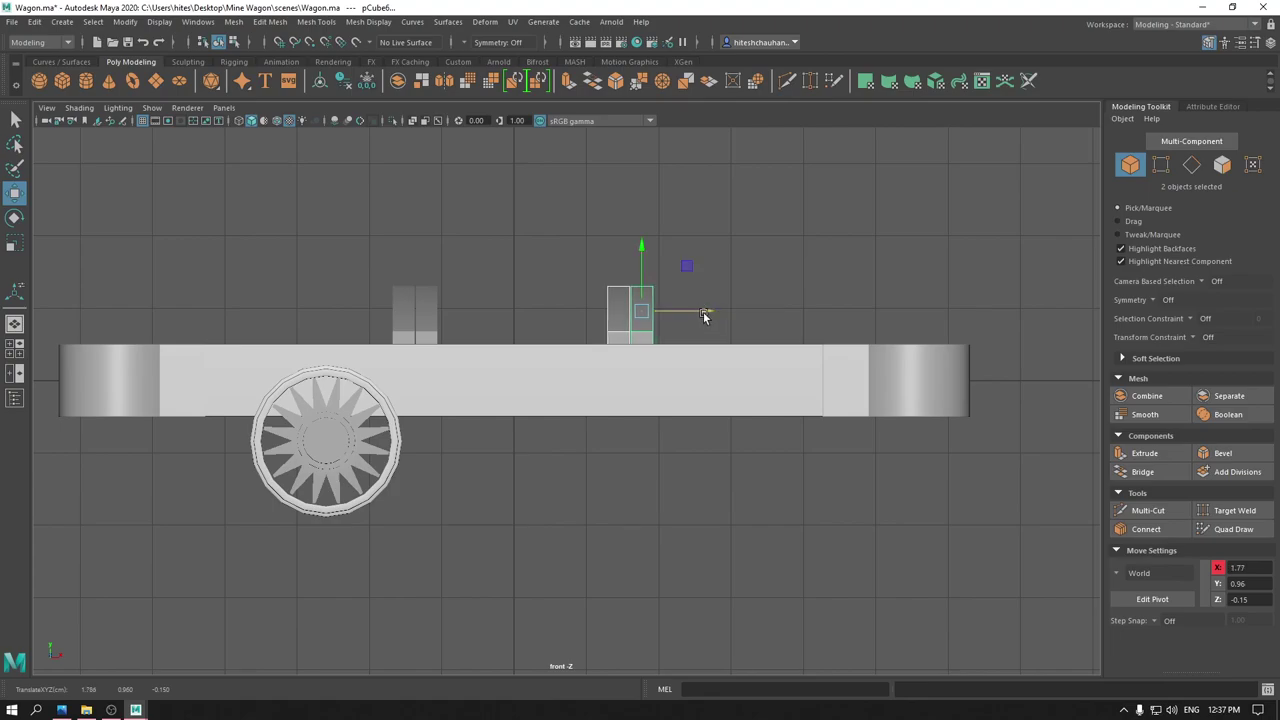
pyautogui.press('space')
pyautogui.press('space')
pyautogui.moveTo(684, 246)
pyautogui.keyDown('alt'); pyautogui.mouseDown()
pyautogui.moveTo(752, 229)
pyautogui.moveTo(717, 280)
pyautogui.moveTo(645, 477)
pyautogui.moveTo(642, 524)
pyautogui.mouseUp(); pyautogui.keyUp('alt')
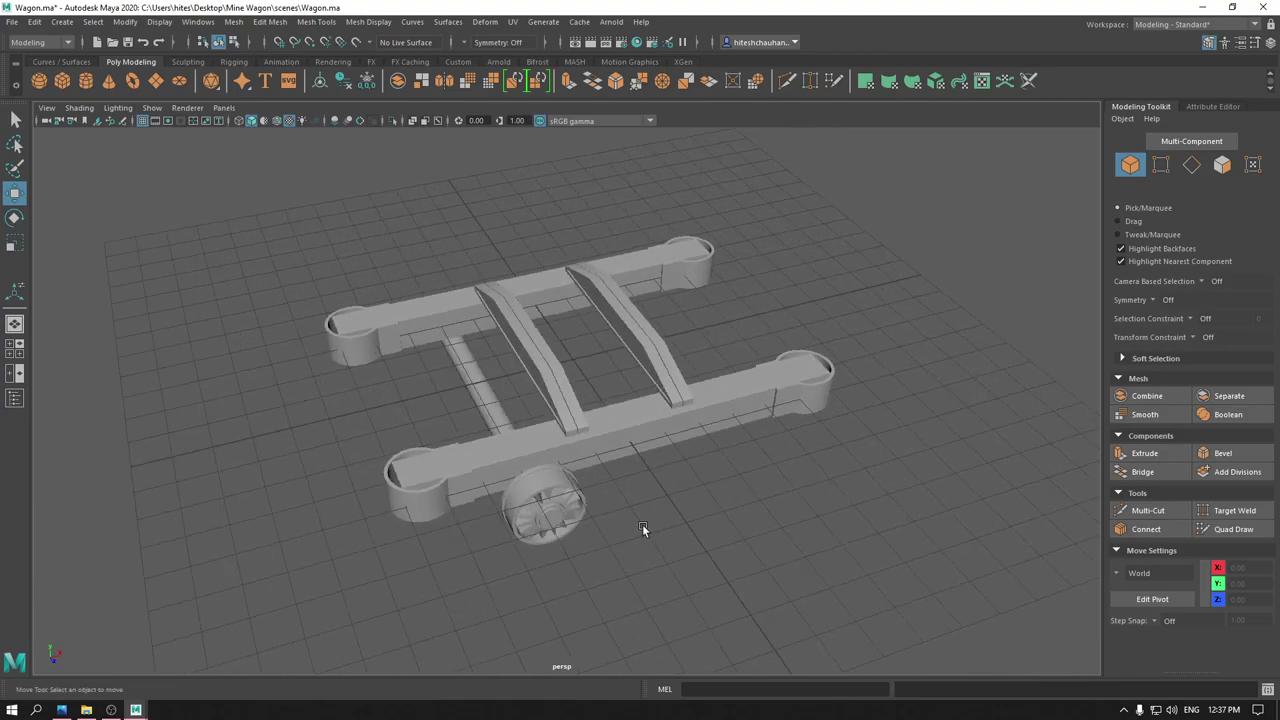
# - In top view, move the wheel copy along the axle toward the opposite bar
pyautogui.click(556, 489)
pyautogui.moveTo(556, 489)
pyautogui.keyDown('alt'); pyautogui.mouseDown()
pyautogui.moveTo(575, 539)
pyautogui.moveTo(626, 505)
pyautogui.moveTo(555, 523)
pyautogui.mouseUp(); pyautogui.keyUp('alt')
pyautogui.press('space')
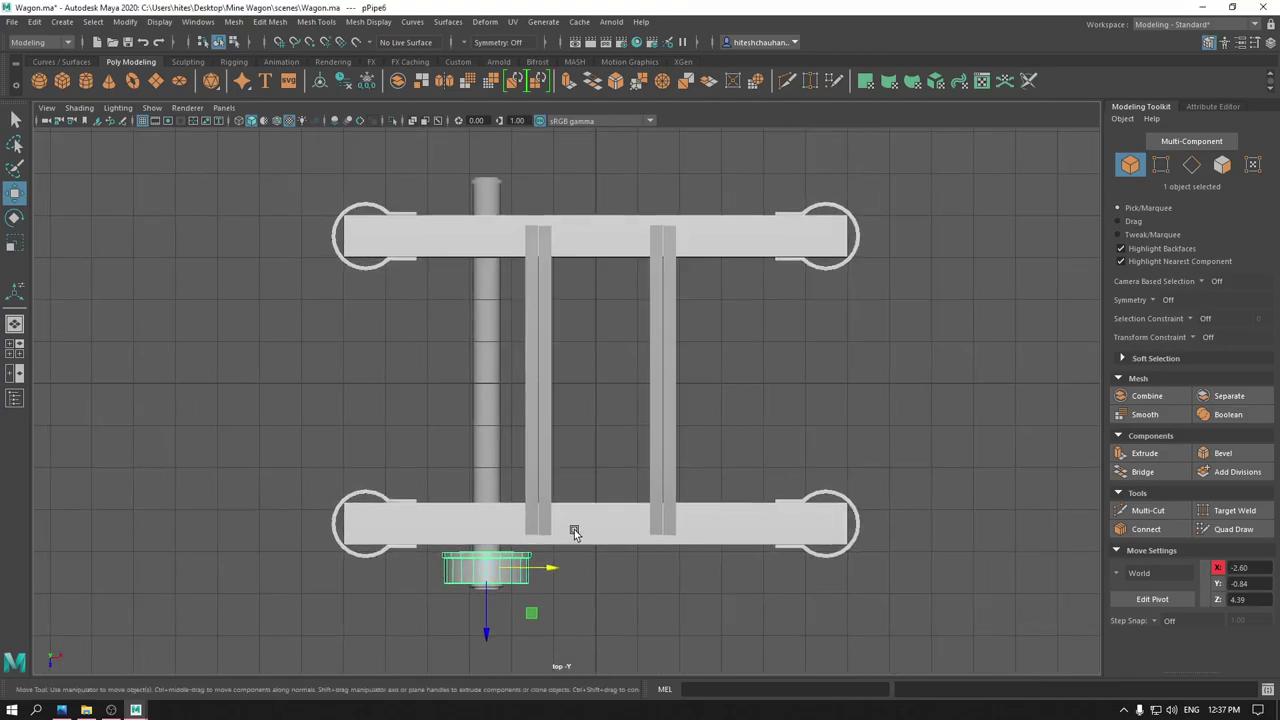
pyautogui.moveTo(493, 594); pyautogui.dragTo(459, 234)
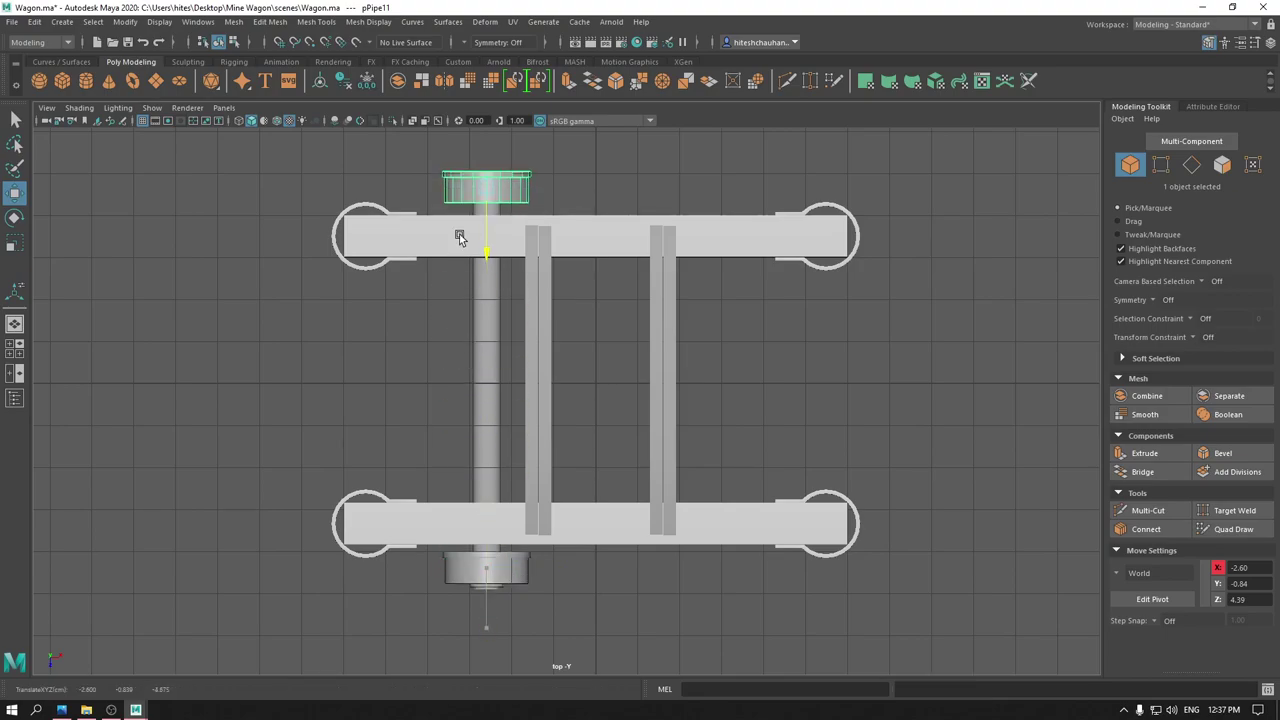
pyautogui.scroll(2, 560, 290)
pyautogui.keyDown('alt'); pyautogui.moveTo(560, 290); pyautogui.dragTo(530, 397, button='middle'); pyautogui.keyUp('alt')
pyautogui.scroll(2, 565, 410)
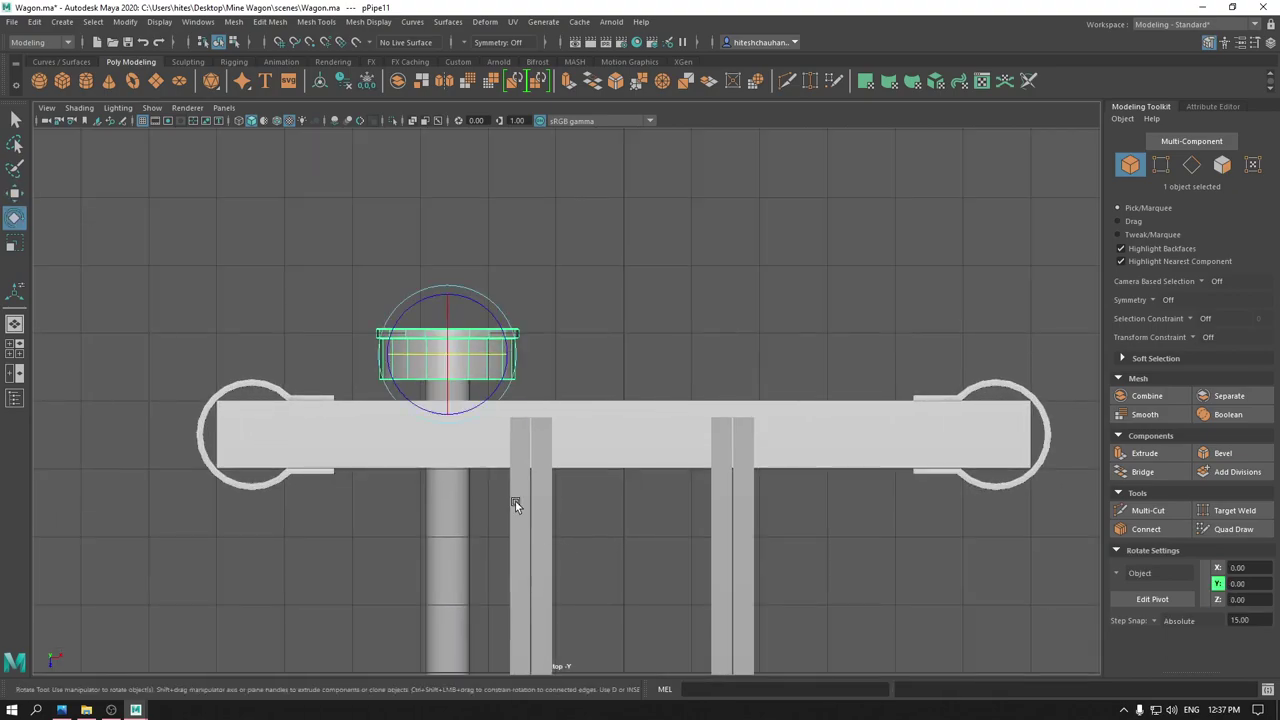
pyautogui.press('e')
pyautogui.keyDown('alt'); pyautogui.moveTo(529, 443); pyautogui.dragTo(526, 354, button='middle'); pyautogui.keyUp('alt')
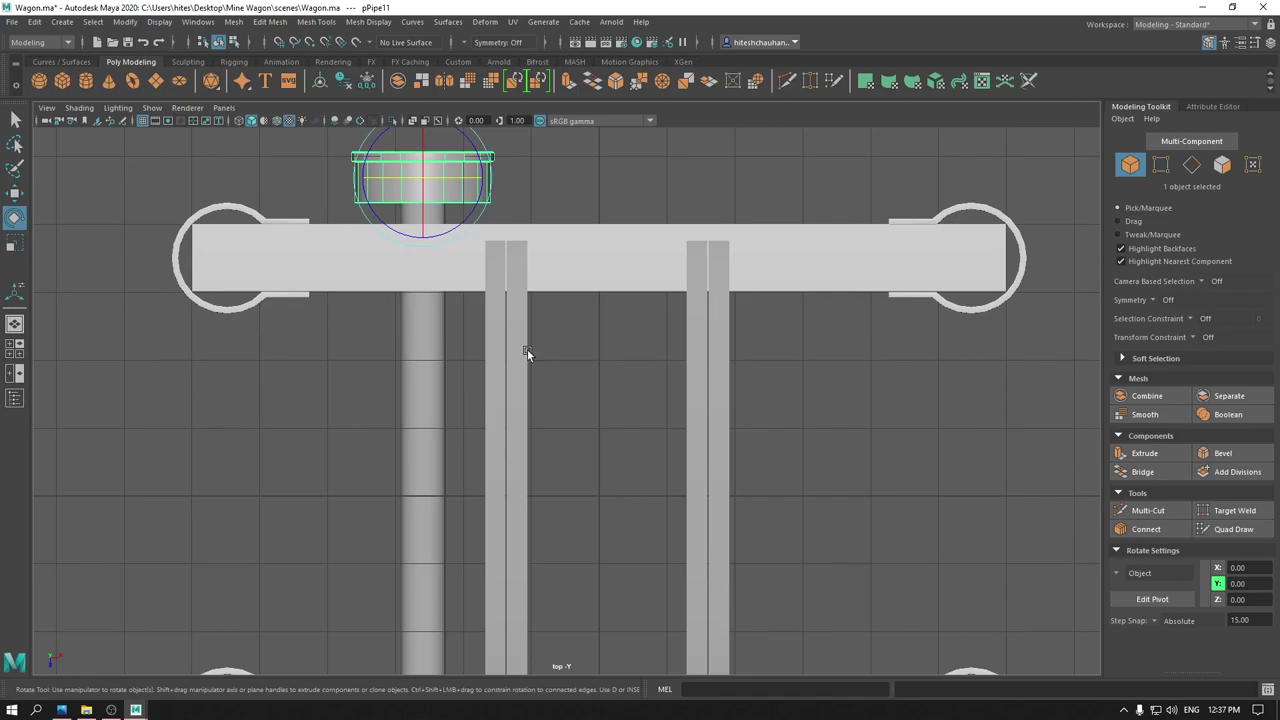
pyautogui.scroll(-4, 530, 352)
# - Move both wheel pieces to the far axle end at Z -7.88 and show the Channel Box
pyautogui.press('space')
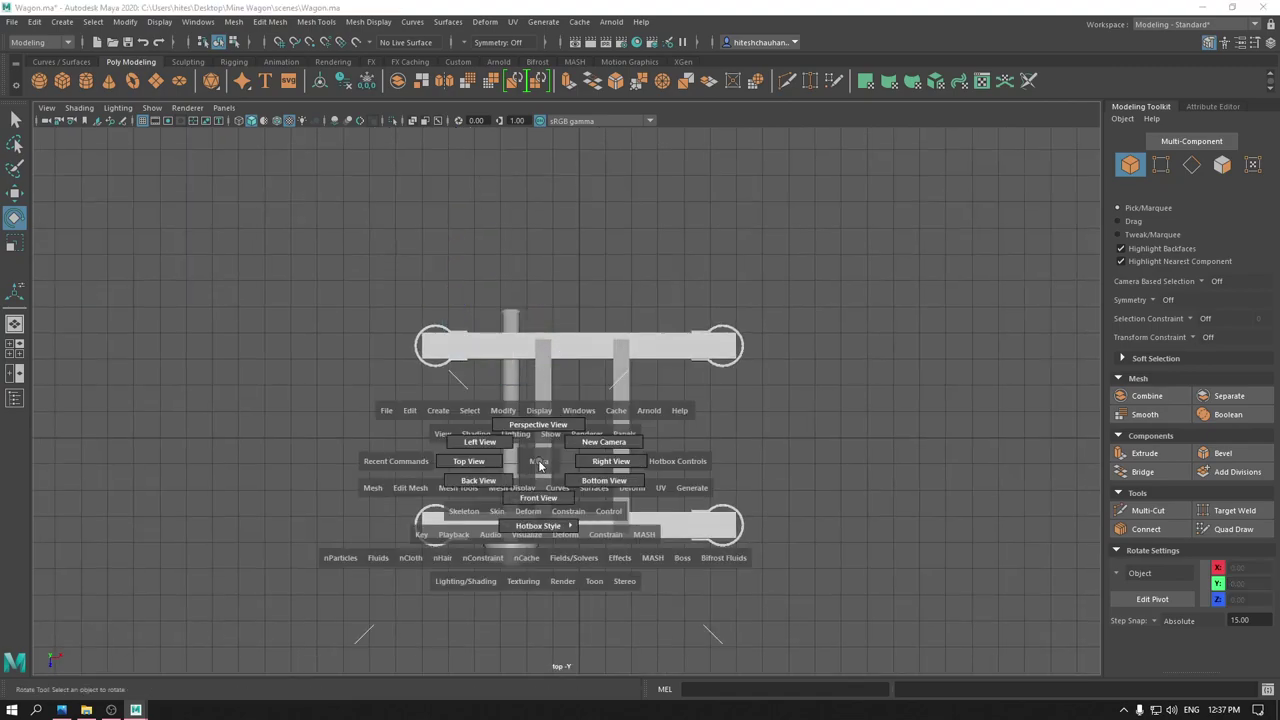
pyautogui.click(538, 460)
pyautogui.press('w')
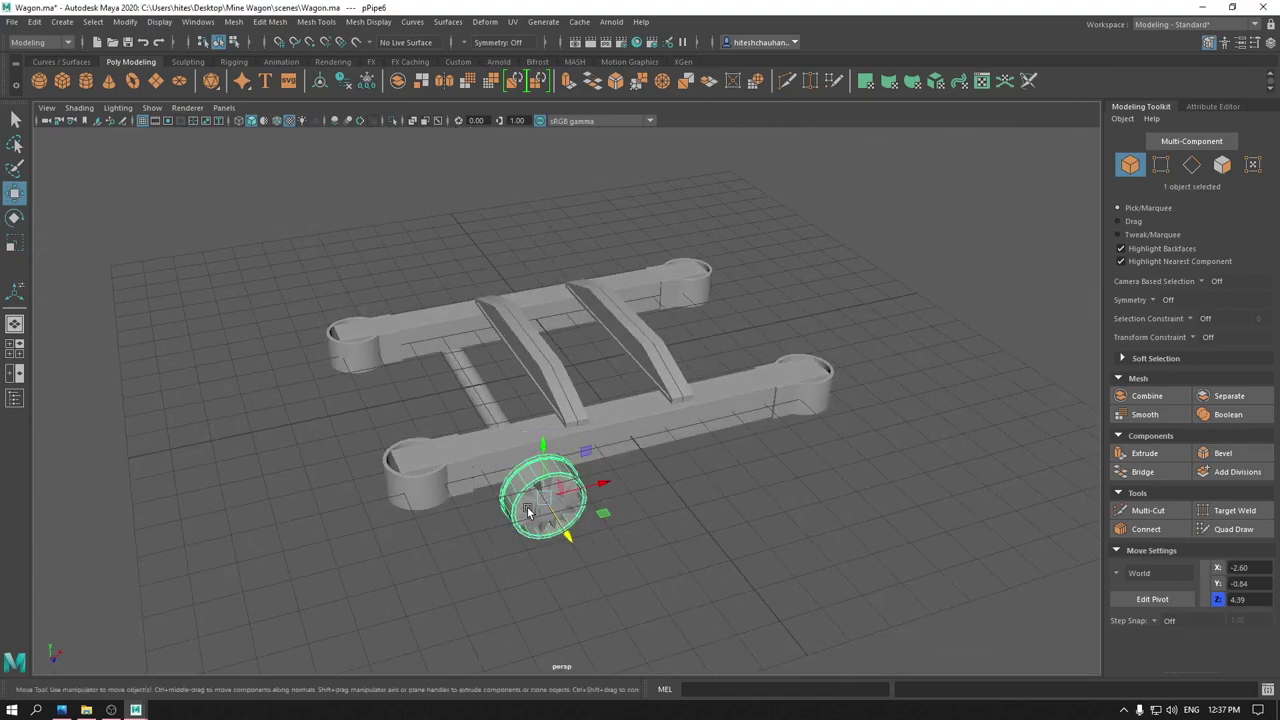
pyautogui.keyDown('shift'); pyautogui.click(527, 514); pyautogui.keyUp('shift')
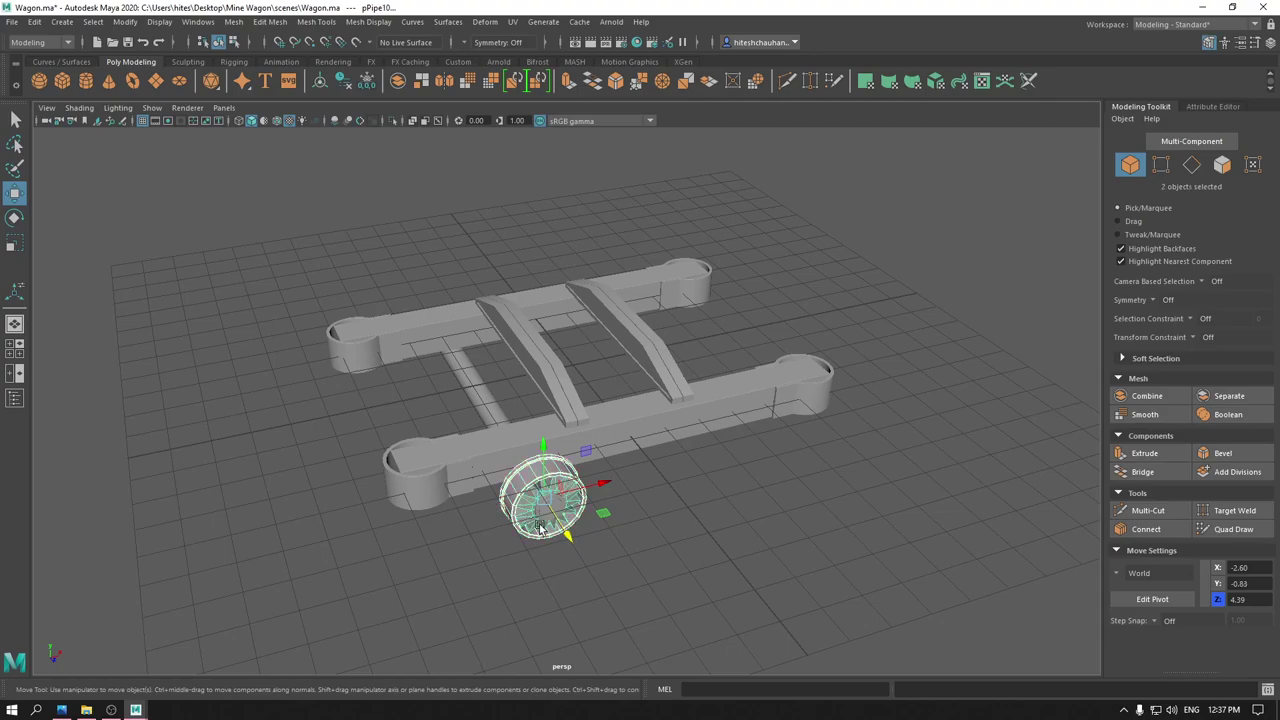
pyautogui.moveTo(566, 536); pyautogui.dragTo(440, 310)
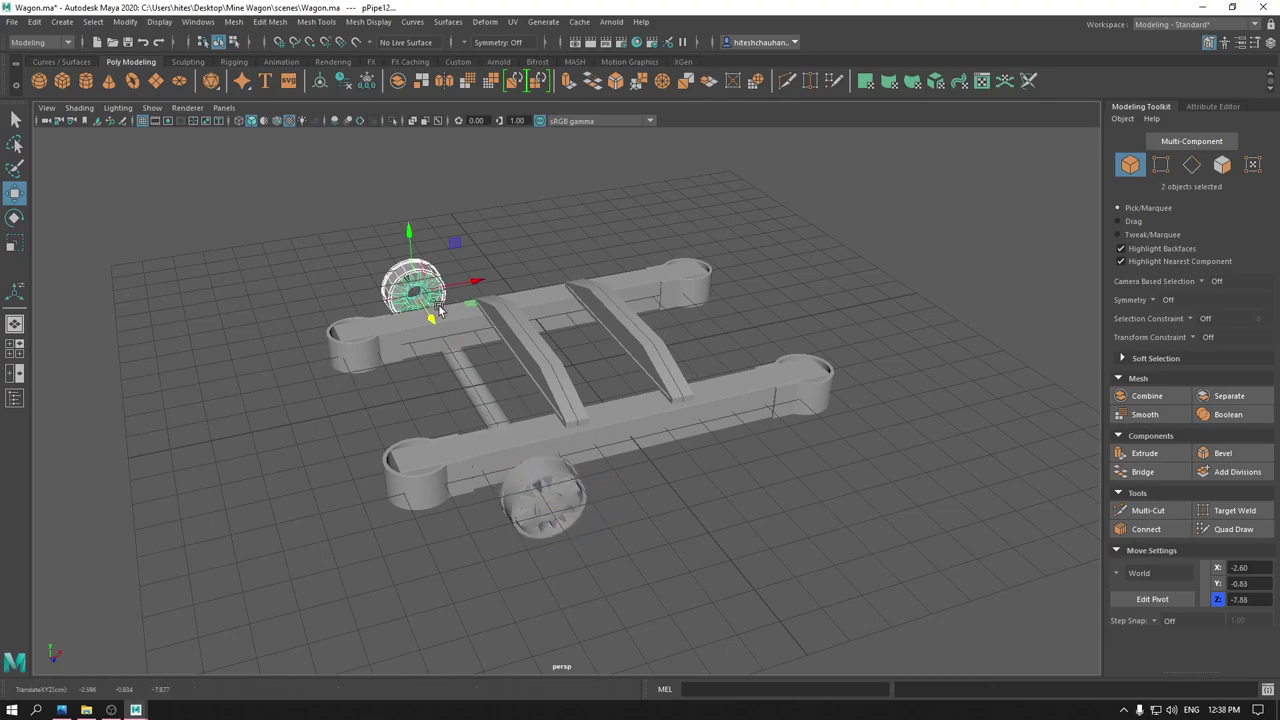
pyautogui.press('space')
pyautogui.click(381, 314)
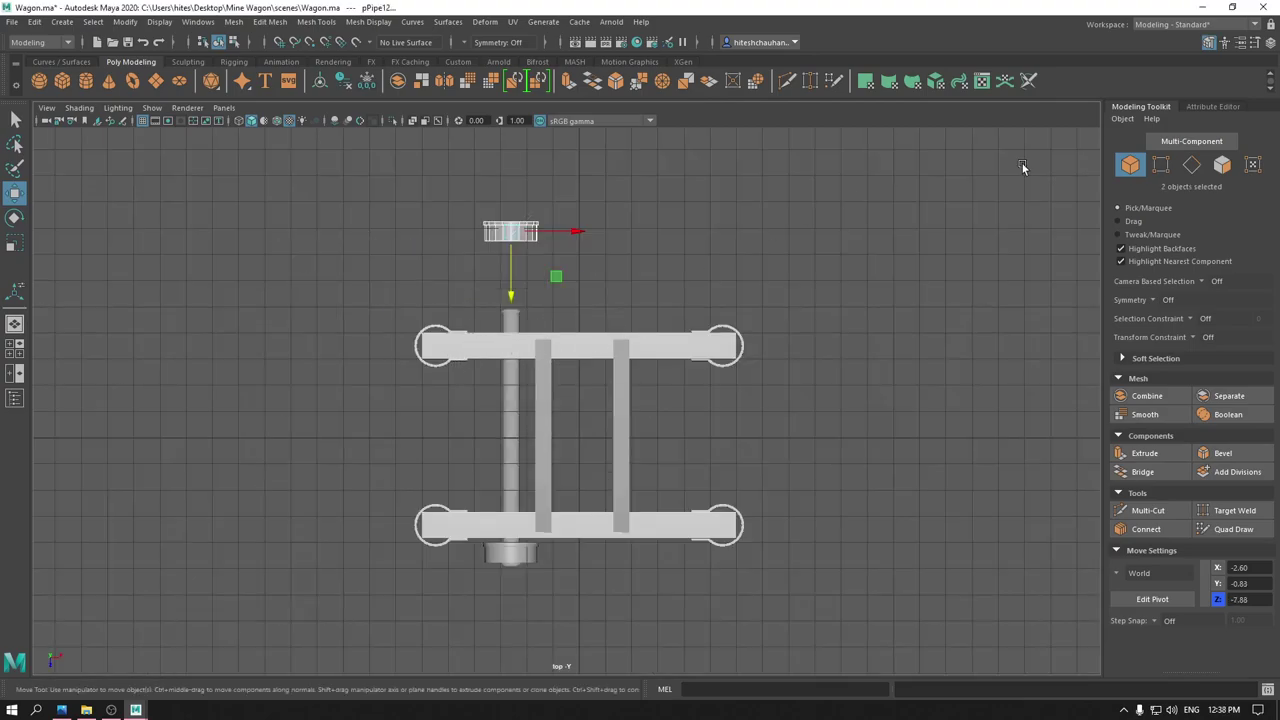
pyautogui.click(1270, 44)
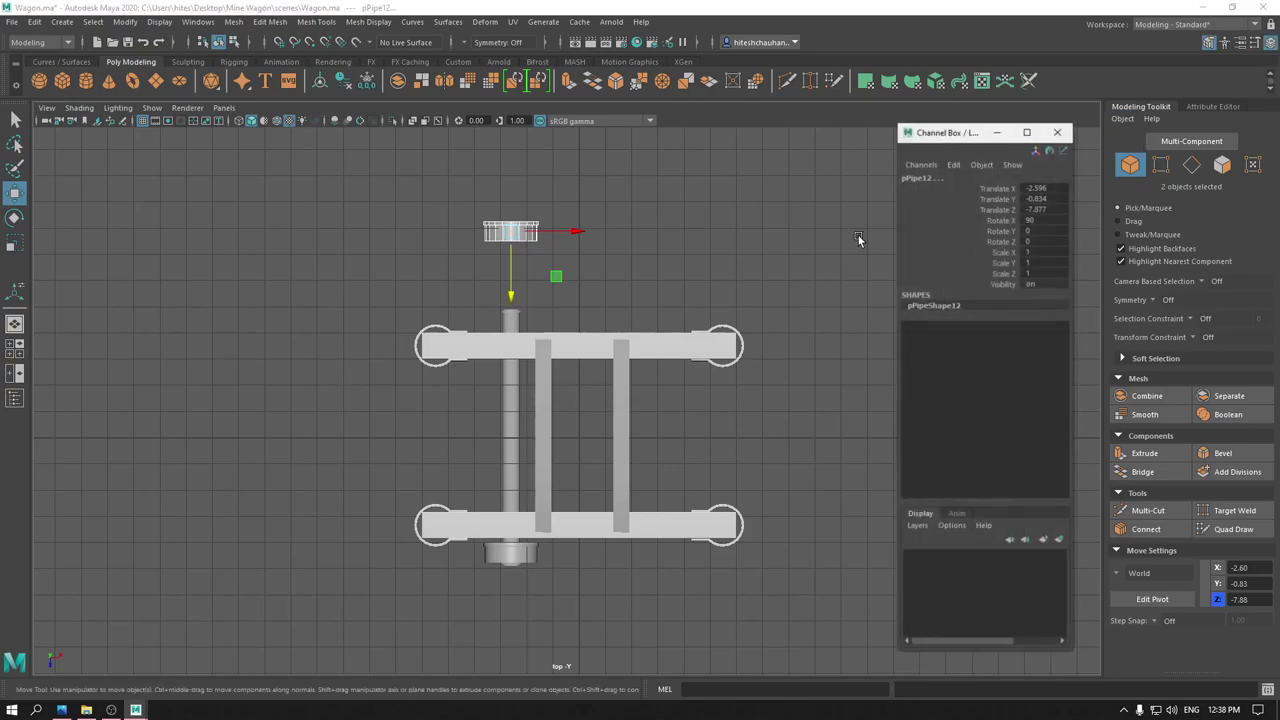
# - Set the far wheel's Scale Y to 1.5 in the Channel Box
pyautogui.doubleClick(1040, 260)
pyautogui.write('1.5')
pyautogui.press('Return')
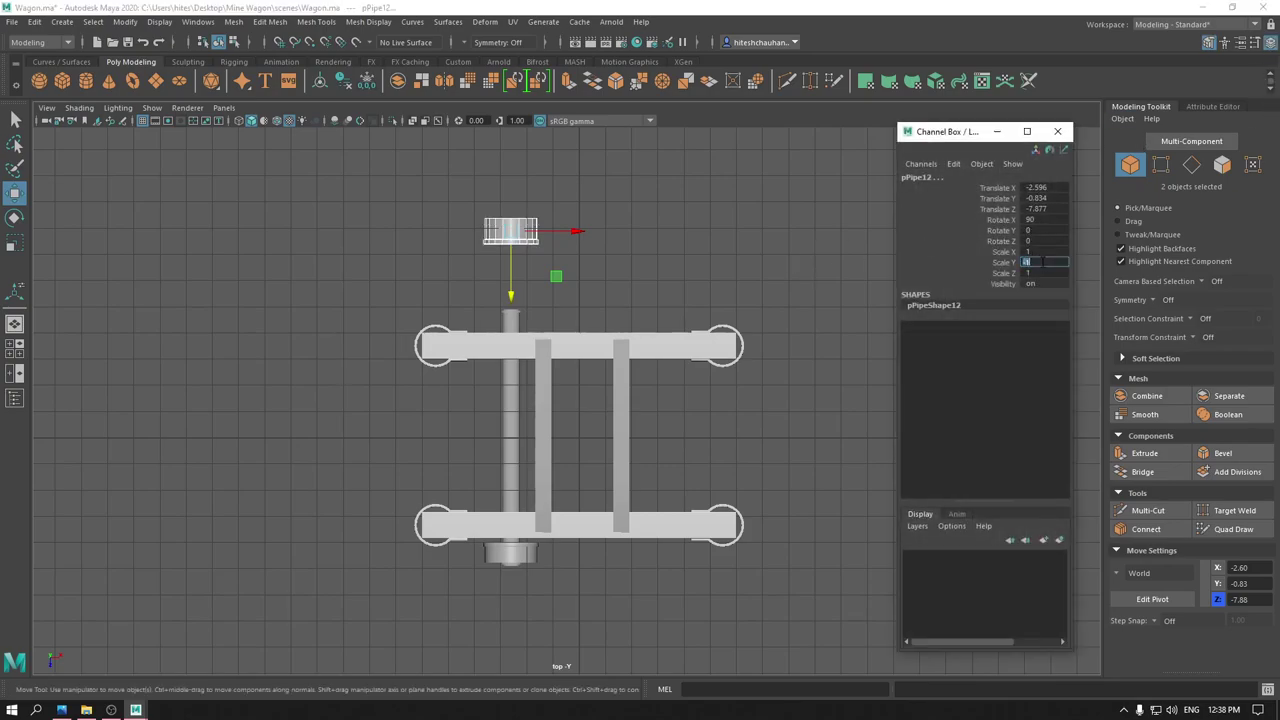
pyautogui.click(1057, 131)
# - Slide the far wheel along Z until it sits snugly against the frame bar
pyautogui.scroll(3, 593, 249)
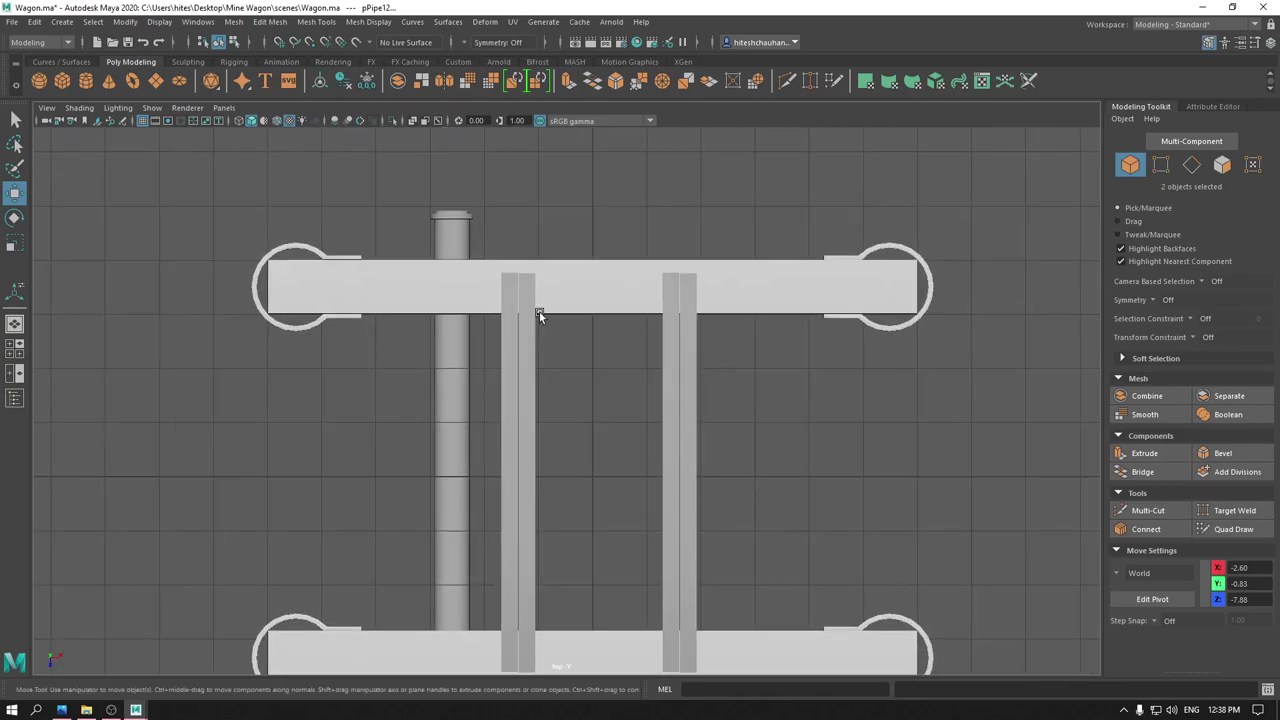
pyautogui.keyDown('alt'); pyautogui.moveTo(539, 311); pyautogui.dragTo(545, 399, button='middle'); pyautogui.keyUp('alt')
pyautogui.moveTo(541, 366); pyautogui.dragTo(571, 527)
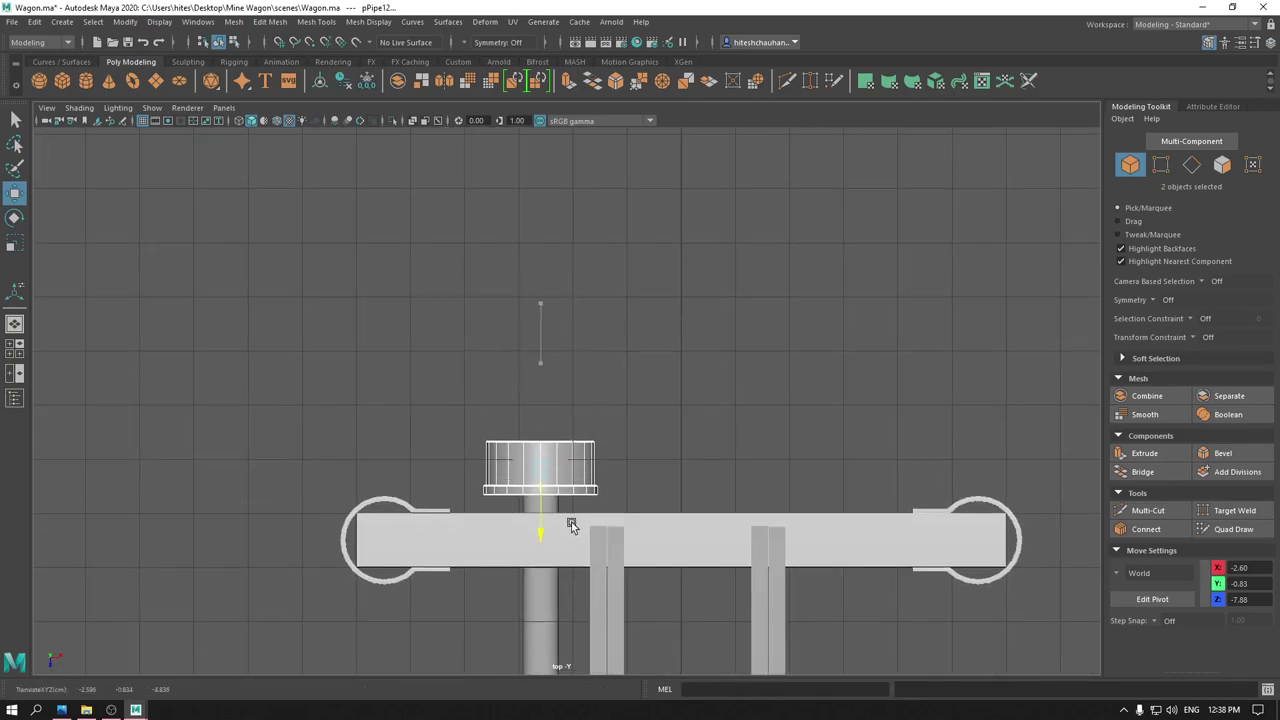
pyautogui.press('4')
pyautogui.scroll(3, 571, 527)
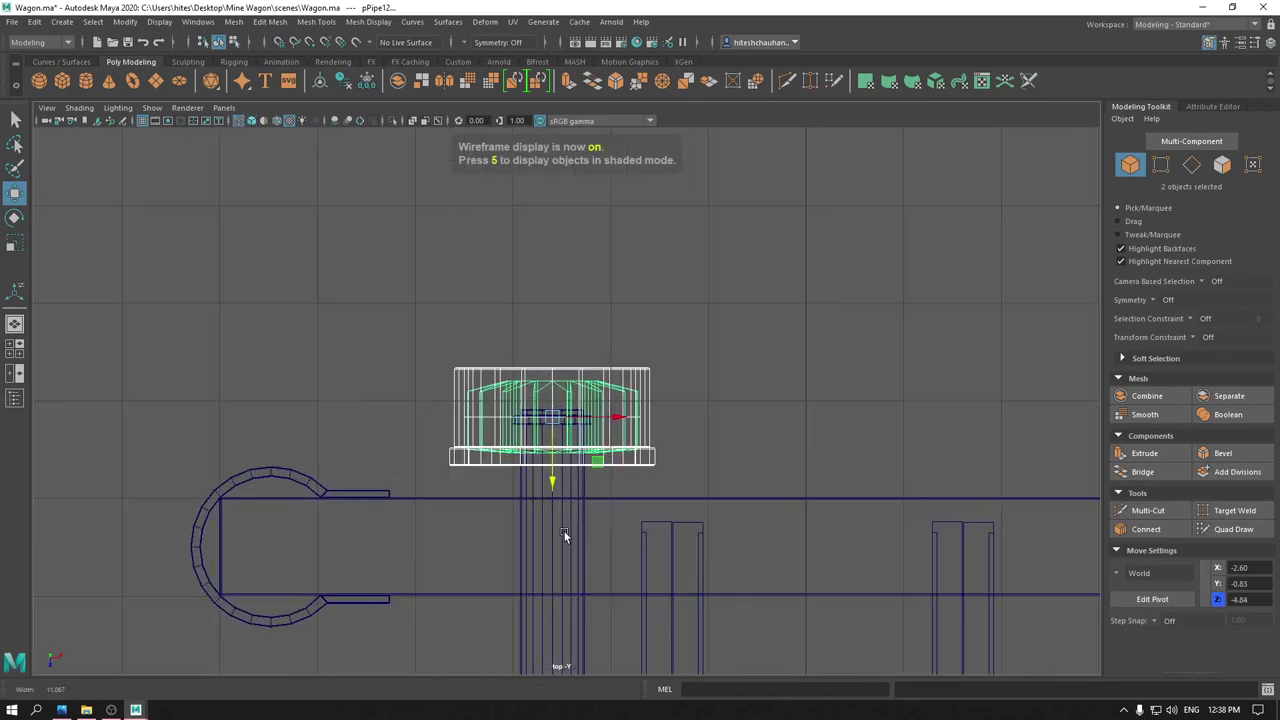
pyautogui.keyDown('alt'); pyautogui.moveTo(564, 531); pyautogui.dragTo(546, 477, button='middle'); pyautogui.keyUp('alt')
pyautogui.moveTo(546, 477); pyautogui.dragTo(548, 527)
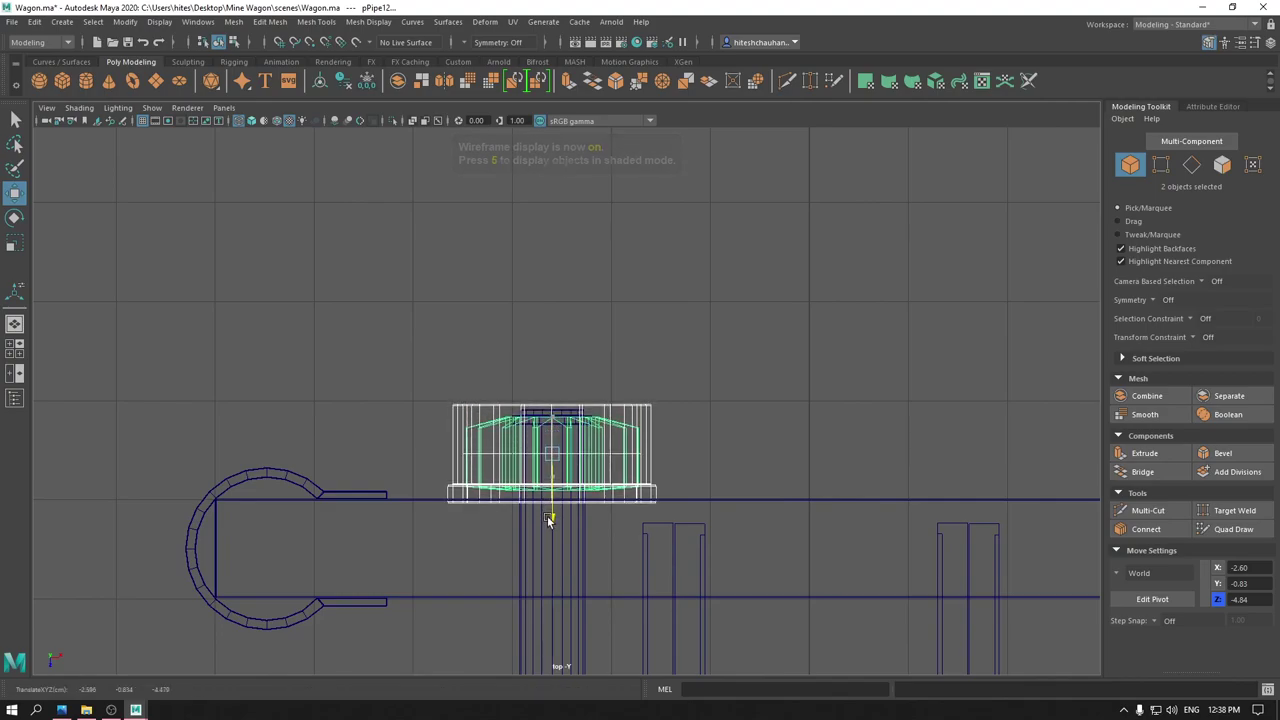
pyautogui.moveTo(547, 526); pyautogui.dragTo(549, 500)
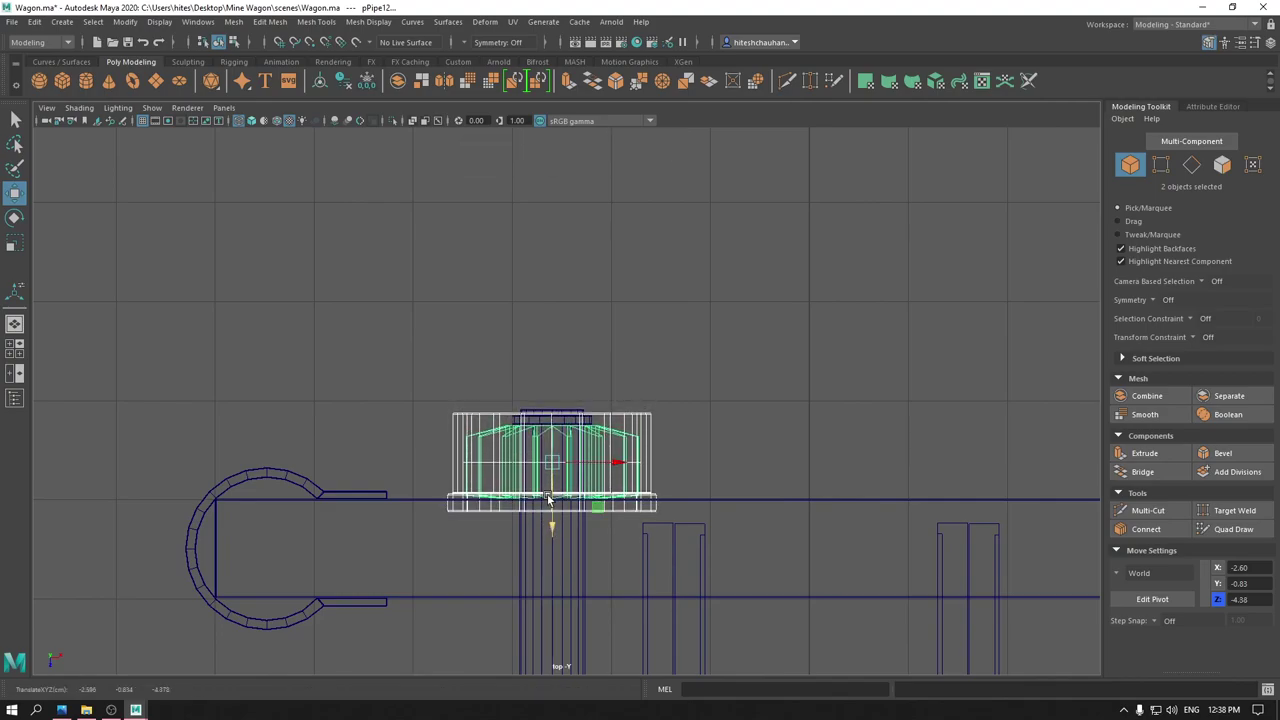
pyautogui.press('space')
pyautogui.press('space')
pyautogui.keyDown('alt'); pyautogui.moveTo(620, 420); pyautogui.dragTo(644, 523); pyautogui.keyUp('alt')
pyautogui.click(623, 516)
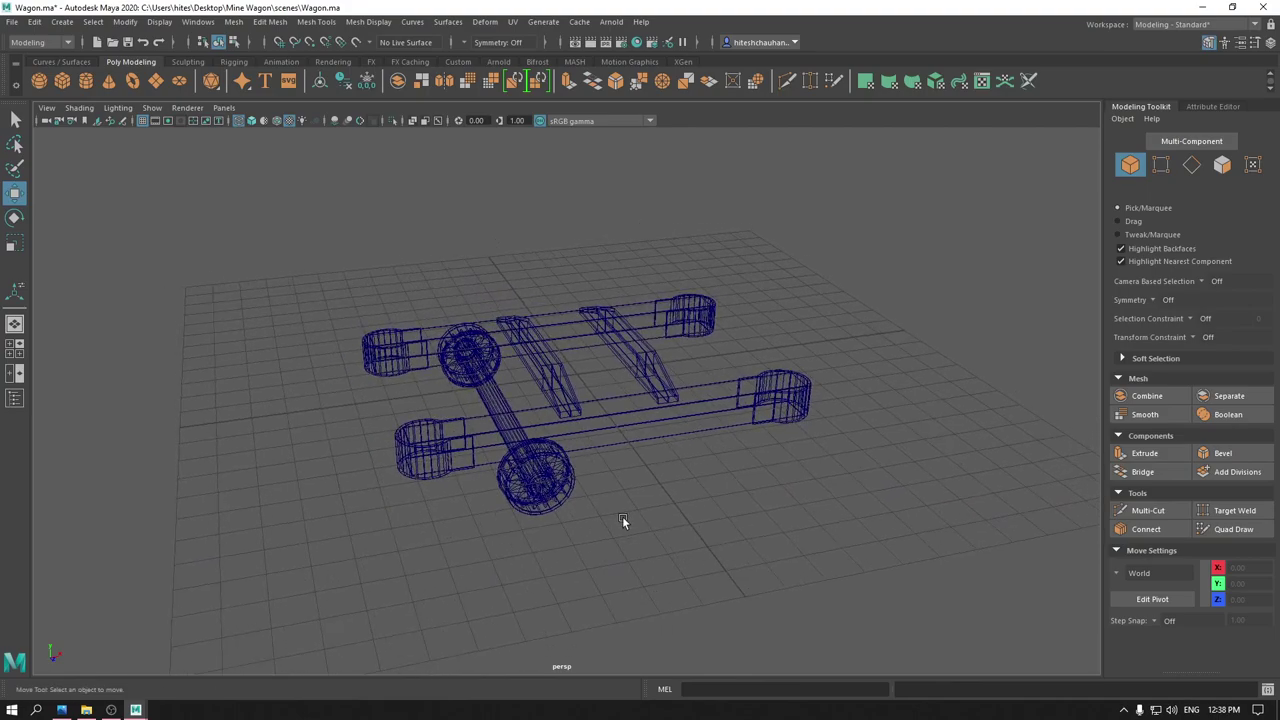
# - Select both wheels and the axle, viewing them from the top view
pyautogui.press('5')
pyautogui.moveTo(555, 474); pyautogui.dragTo(594, 492)
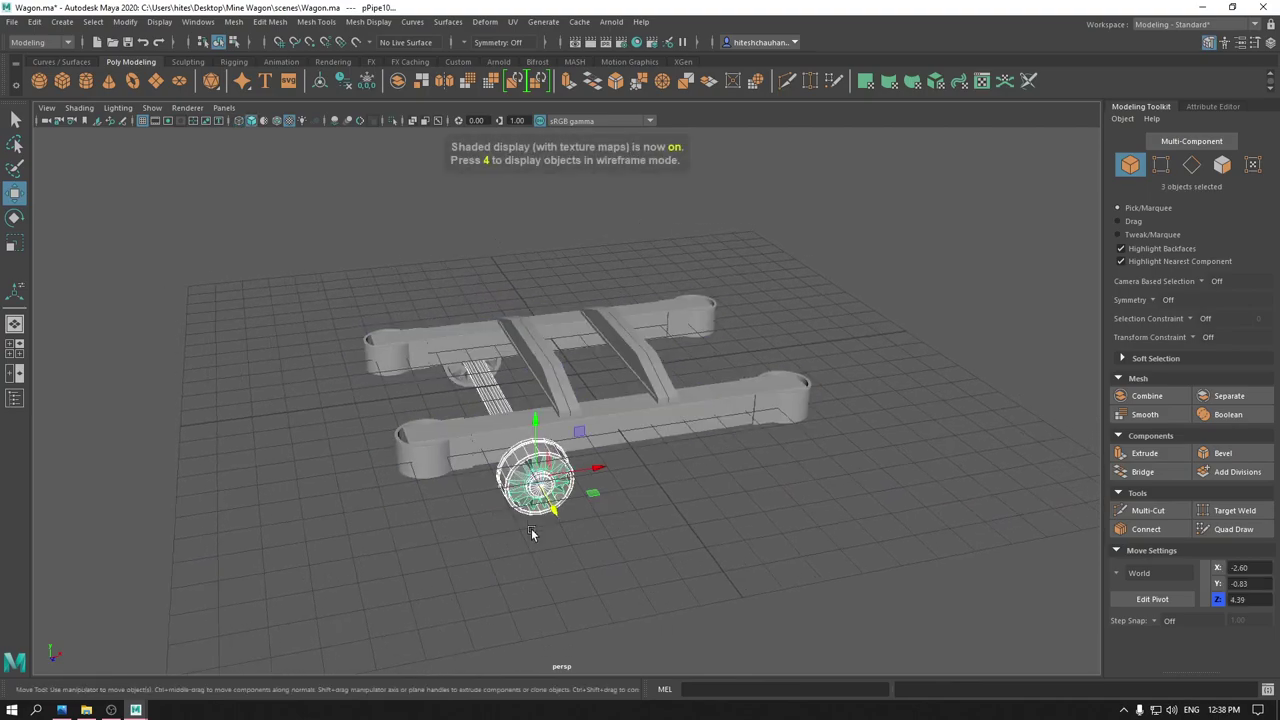
pyautogui.keyDown('alt'); pyautogui.moveTo(531, 528); pyautogui.dragTo(531, 576); pyautogui.keyUp('alt')
pyautogui.hotkey('alt', 'shift')
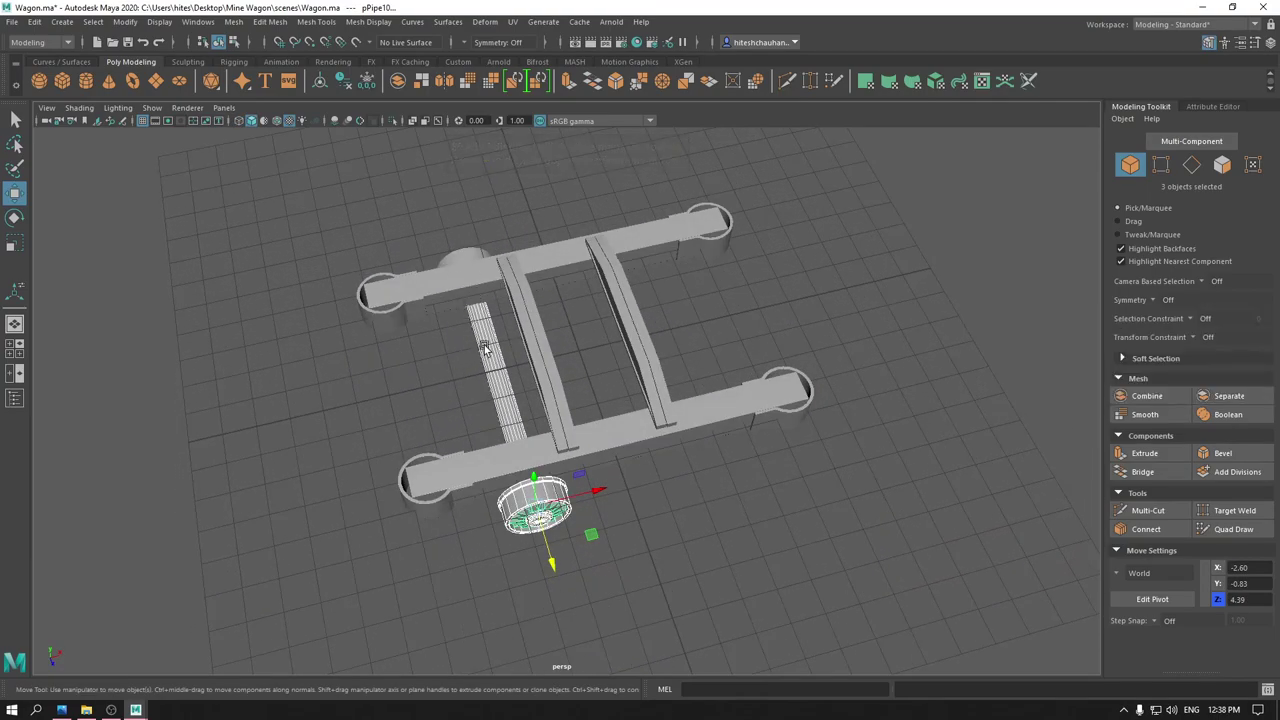
pyautogui.moveTo(486, 349)
pyautogui.keyDown('alt'); pyautogui.mouseDown()
pyautogui.moveTo(530, 311)
pyautogui.moveTo(541, 255)
pyautogui.mouseUp(); pyautogui.keyUp('alt')
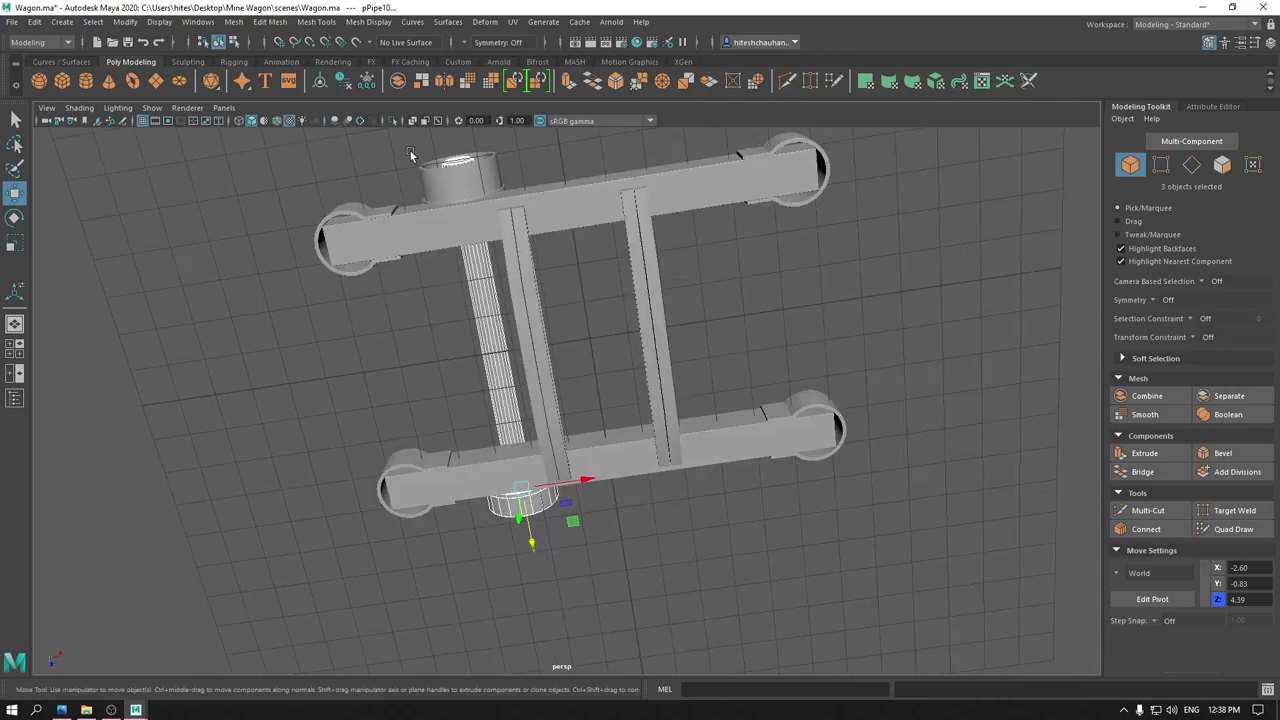
pyautogui.moveTo(410, 151)
pyautogui.keyDown('alt'); pyautogui.mouseDown()
pyautogui.moveTo(424, 207)
pyautogui.moveTo(198, 192)
pyautogui.moveTo(545, 313)
pyautogui.moveTo(565, 275)
pyautogui.mouseUp(); pyautogui.keyUp('alt')
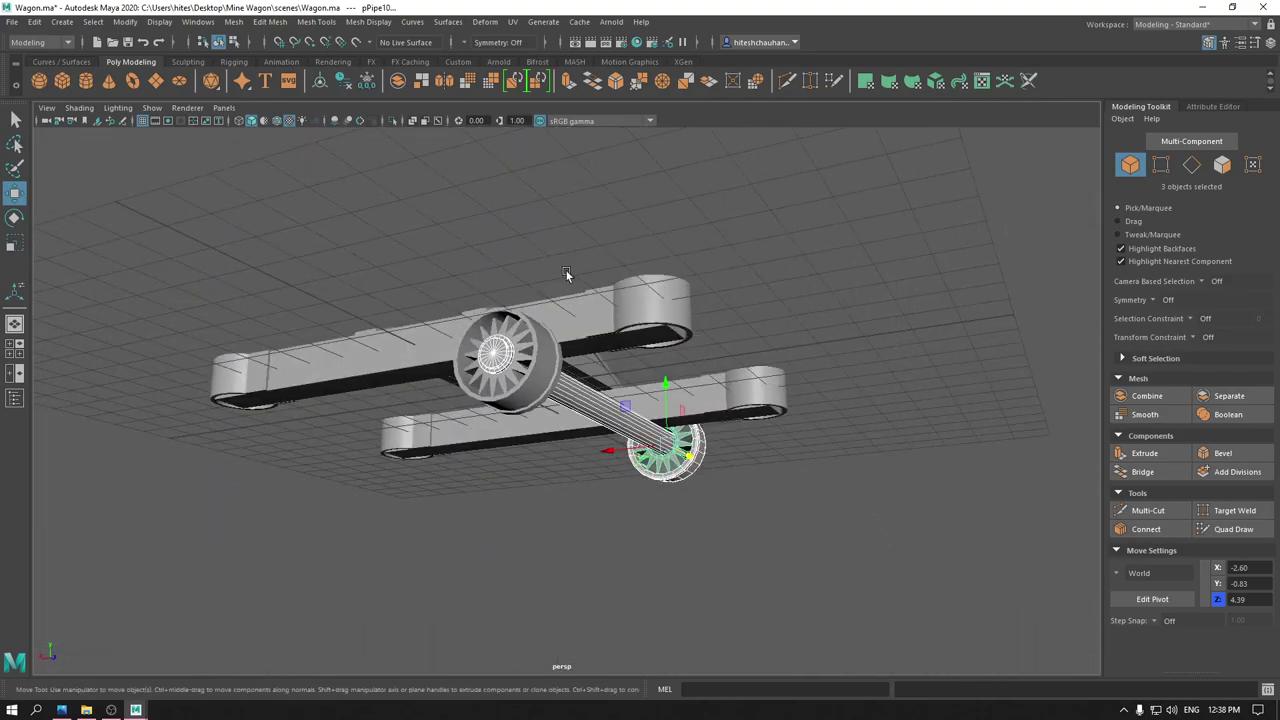
pyautogui.click(523, 374)
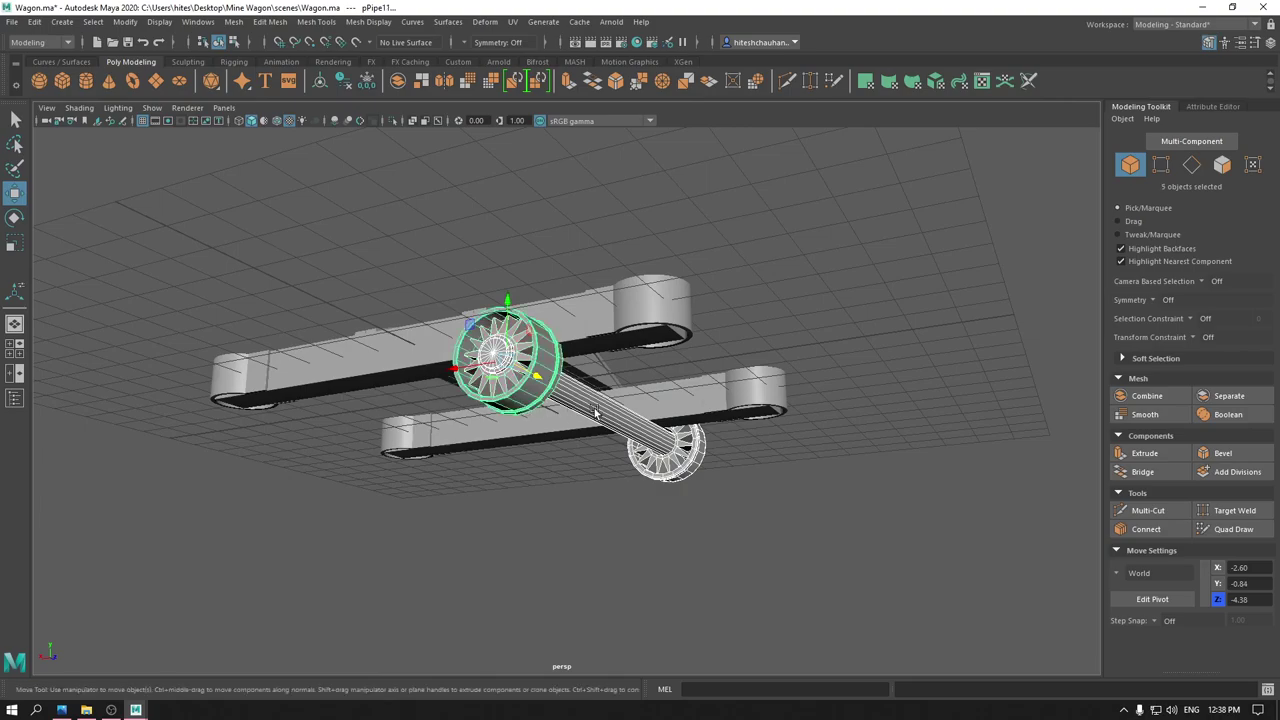
pyautogui.press('space')
pyautogui.moveTo(595, 412); pyautogui.dragTo(556, 390)
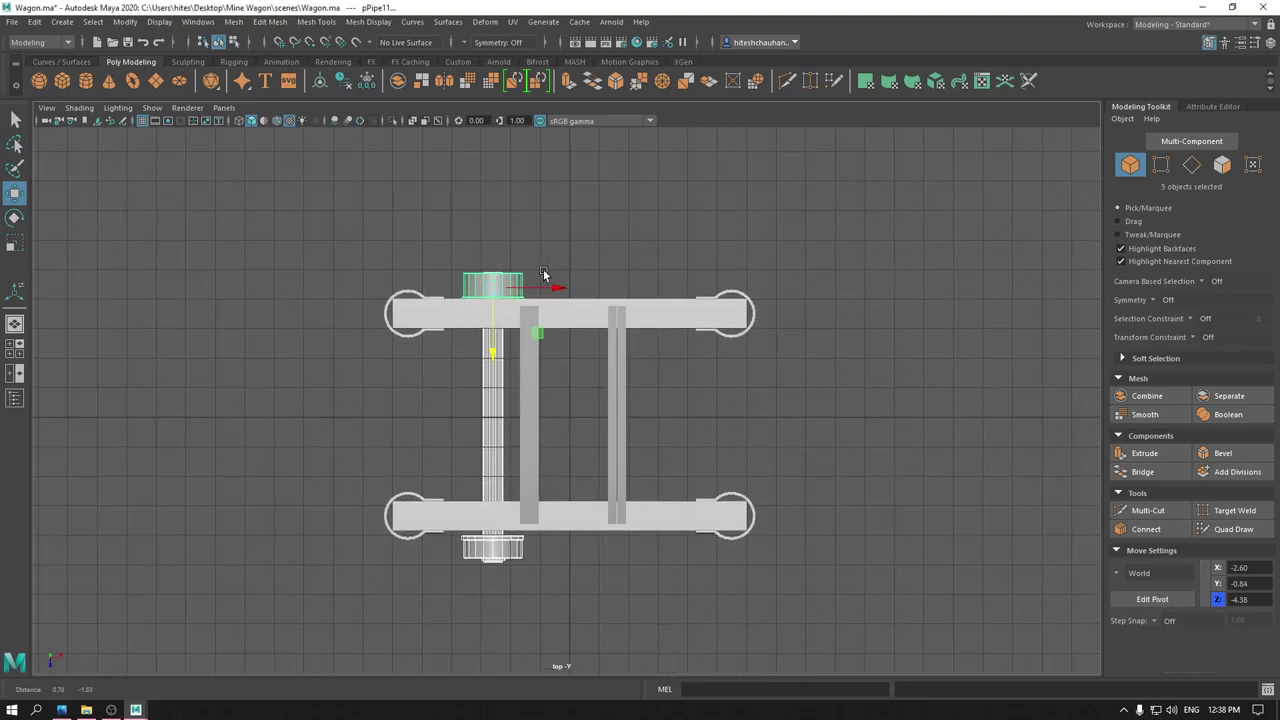
# - Duplicate the axle with its wheels and move the copy right to the second axle position
pyautogui.hotkey('ctrl', 'd')
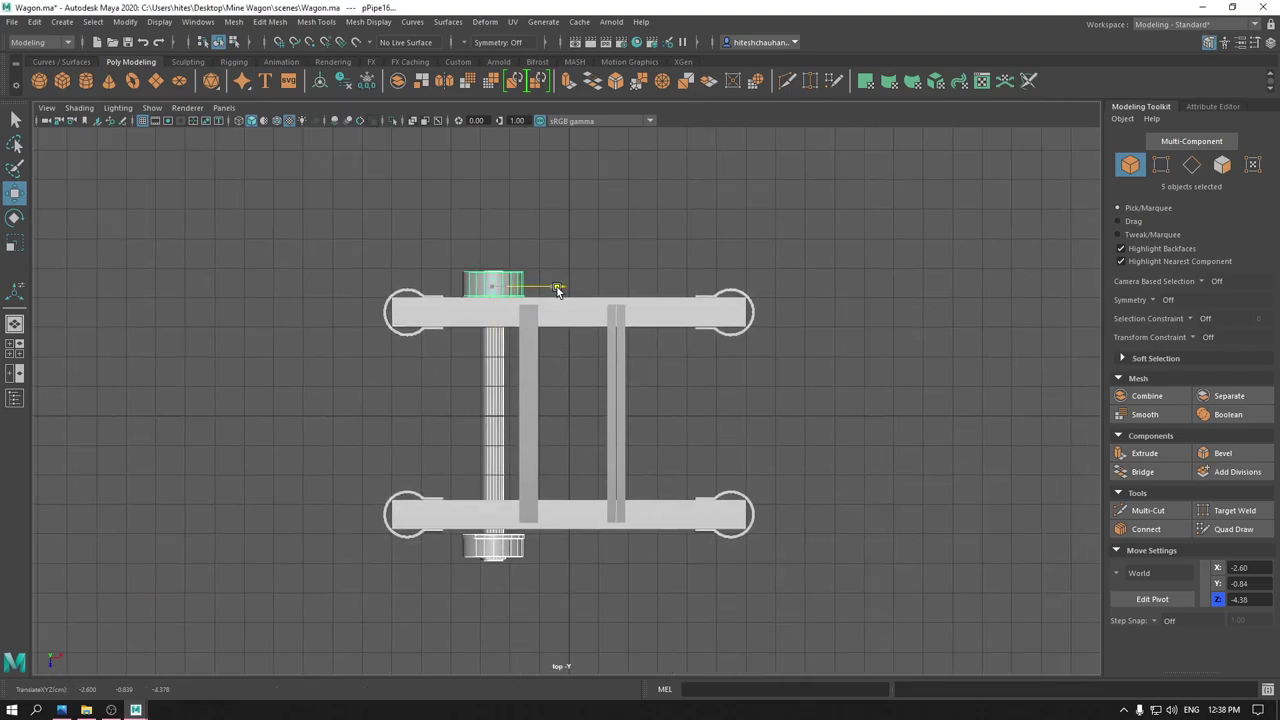
pyautogui.moveTo(554, 297); pyautogui.dragTo(711, 303)
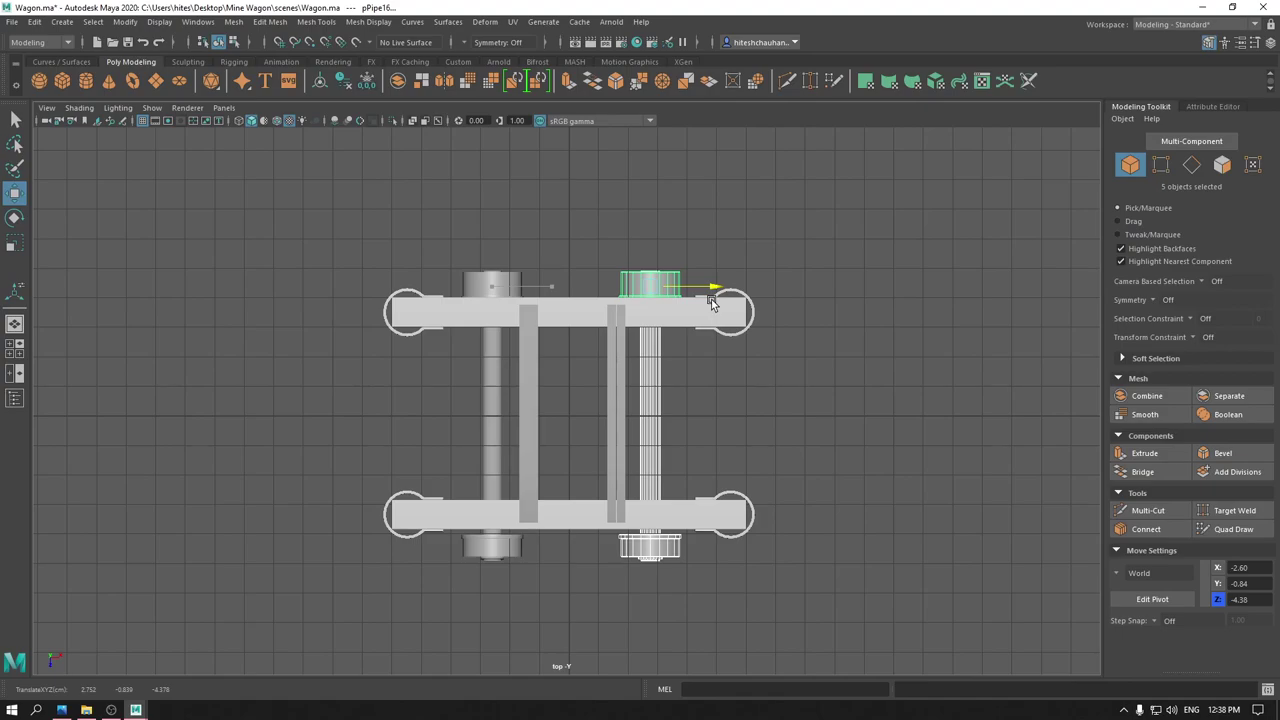
pyautogui.moveTo(711, 299); pyautogui.dragTo(680, 265)
# - Move the right crossbeam pair slightly left to X 1.60, clear of the second axle
pyautogui.press('space')
pyautogui.moveTo(860, 313)
pyautogui.keyDown('alt'); pyautogui.mouseDown()
pyautogui.moveTo(813, 361)
pyautogui.moveTo(793, 510)
pyautogui.mouseUp(); pyautogui.keyUp('alt')
pyautogui.moveTo(793, 510)
pyautogui.keyDown('alt'); pyautogui.mouseDown(button='right')
pyautogui.moveTo(778, 538)
pyautogui.moveTo(772, 476)
pyautogui.mouseUp(button='right'); pyautogui.keyUp('alt')
pyautogui.moveTo(770, 467)
pyautogui.keyDown('alt'); pyautogui.mouseDown()
pyautogui.moveTo(739, 527)
pyautogui.moveTo(688, 524)
pyautogui.moveTo(693, 446)
pyautogui.moveTo(635, 446)
pyautogui.mouseUp(); pyautogui.keyUp('alt')
pyautogui.moveTo(704, 413); pyautogui.dragTo(696, 410)
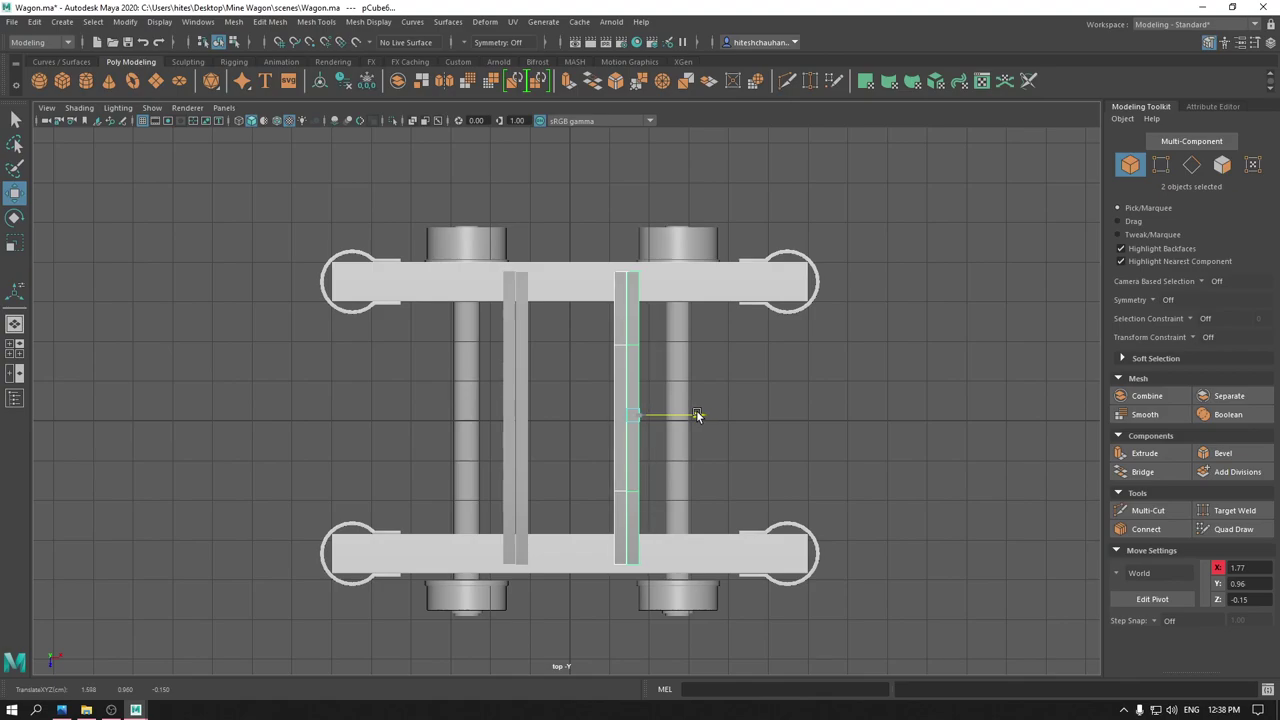
pyautogui.keyDown('alt'); pyautogui.moveTo(786, 403); pyautogui.dragTo(793, 368); pyautogui.keyUp('alt')
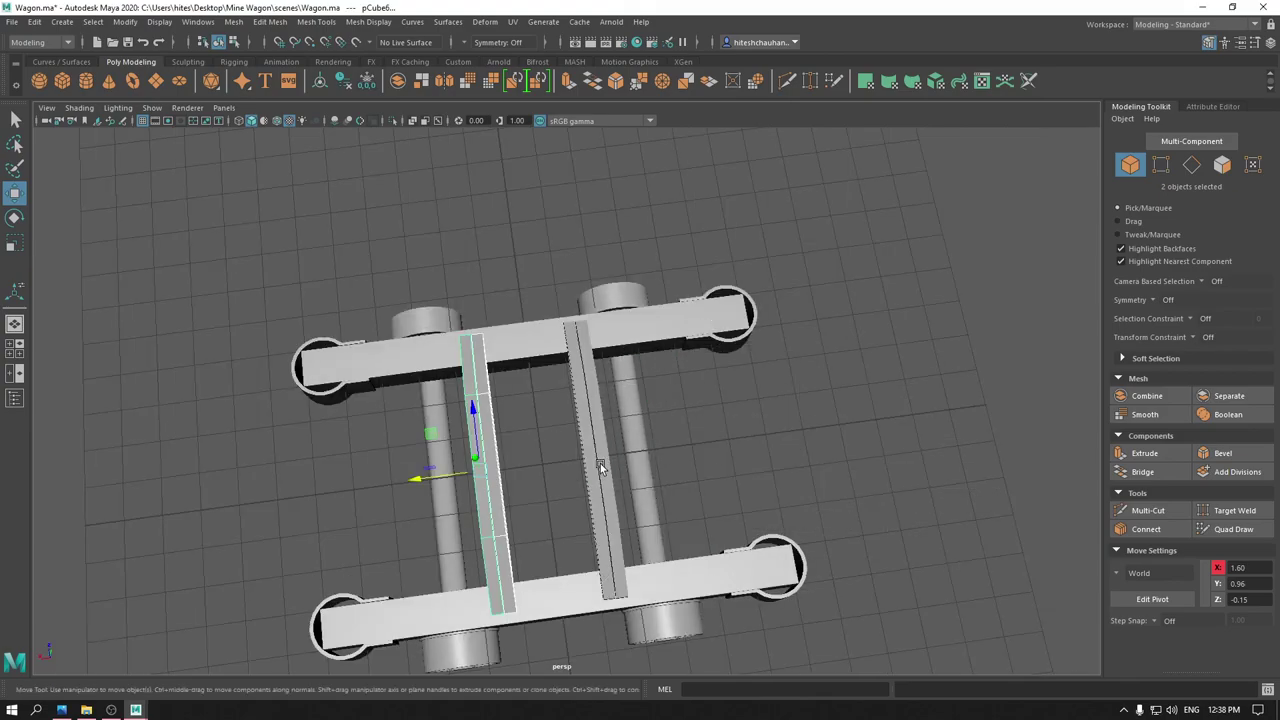
pyautogui.click(841, 439)
pyautogui.moveTo(841, 439)
pyautogui.keyDown('alt'); pyautogui.mouseDown()
pyautogui.moveTo(809, 410)
pyautogui.moveTo(802, 448)
pyautogui.mouseUp(); pyautogui.keyUp('alt')
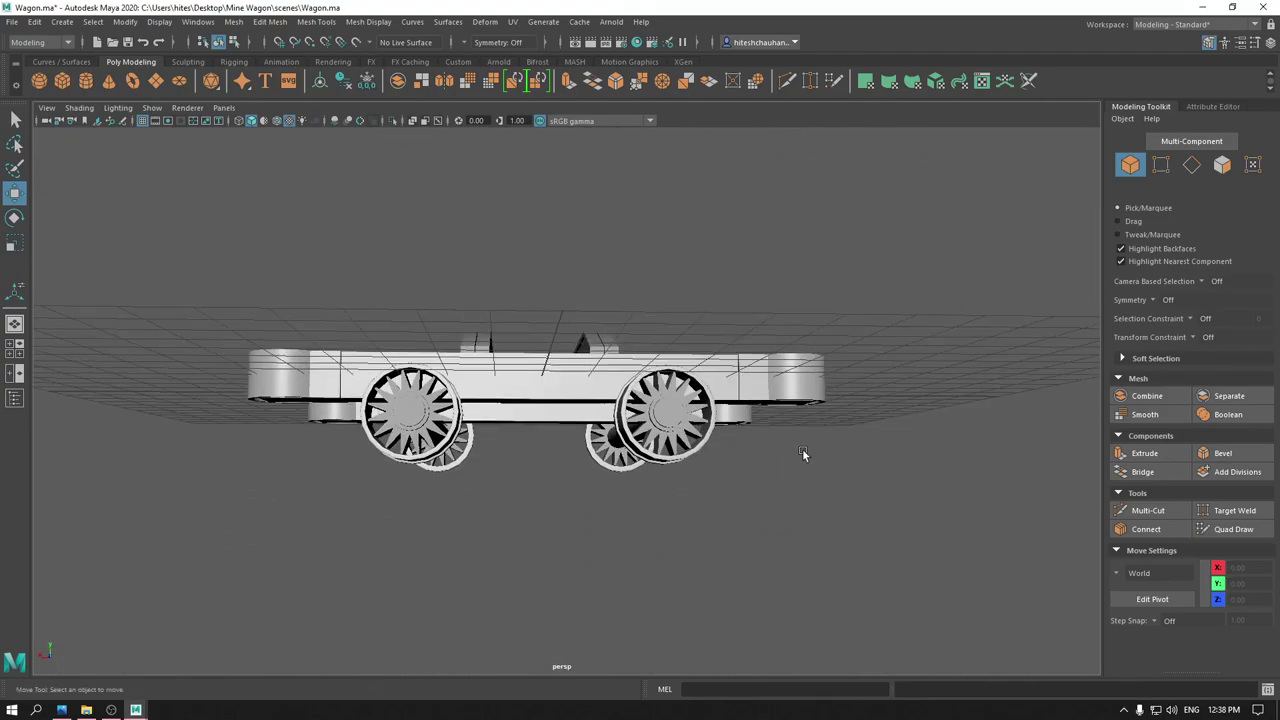
# - Select all wagon parts and assign them one existing material via Assign Existing Material
pyautogui.click(722, 389)
pyautogui.moveTo(722, 389)
pyautogui.keyDown('alt'); pyautogui.mouseDown()
pyautogui.moveTo(967, 503)
pyautogui.moveTo(857, 531)
pyautogui.moveTo(882, 526)
pyautogui.moveTo(920, 466)
pyautogui.moveTo(927, 535)
pyautogui.moveTo(878, 477)
pyautogui.moveTo(897, 551)
pyautogui.moveTo(918, 512)
pyautogui.moveTo(920, 608)
pyautogui.mouseUp(); pyautogui.keyUp('alt')
pyautogui.click(882, 526)
pyautogui.moveTo(920, 608); pyautogui.dragTo(604, 413)
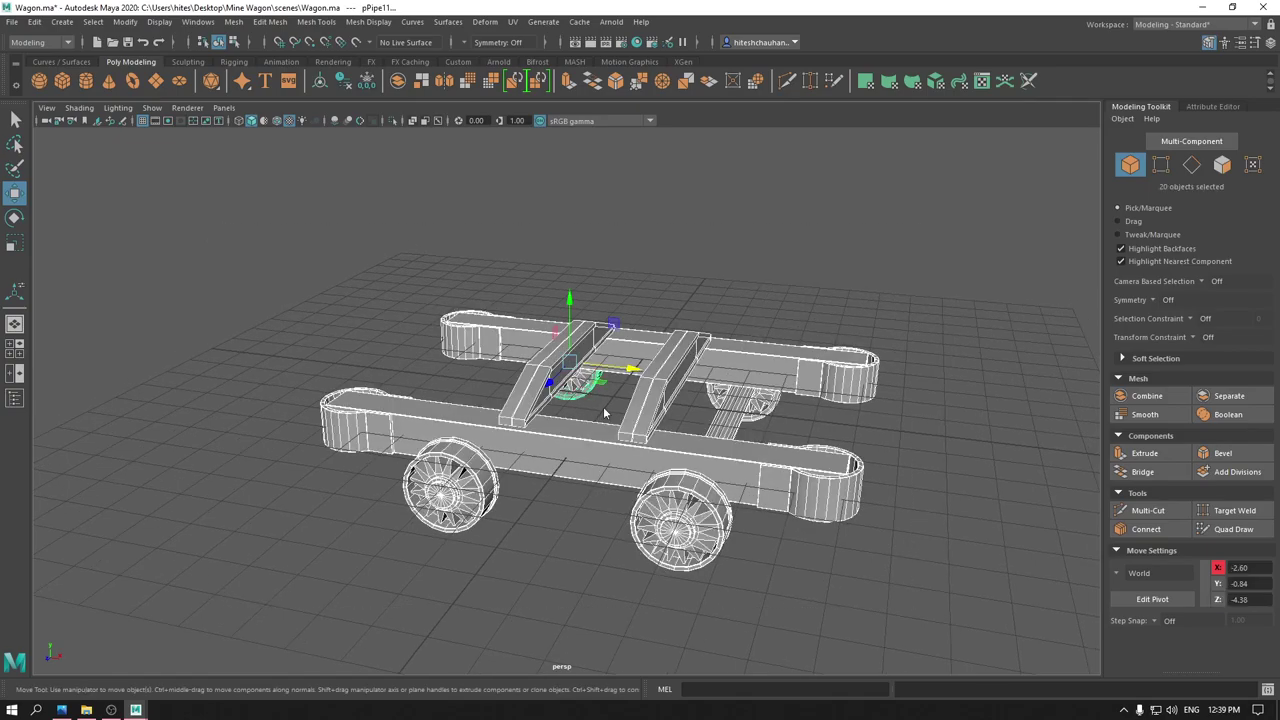
pyautogui.moveTo(604, 413); pyautogui.dragTo(641, 703, button='right')
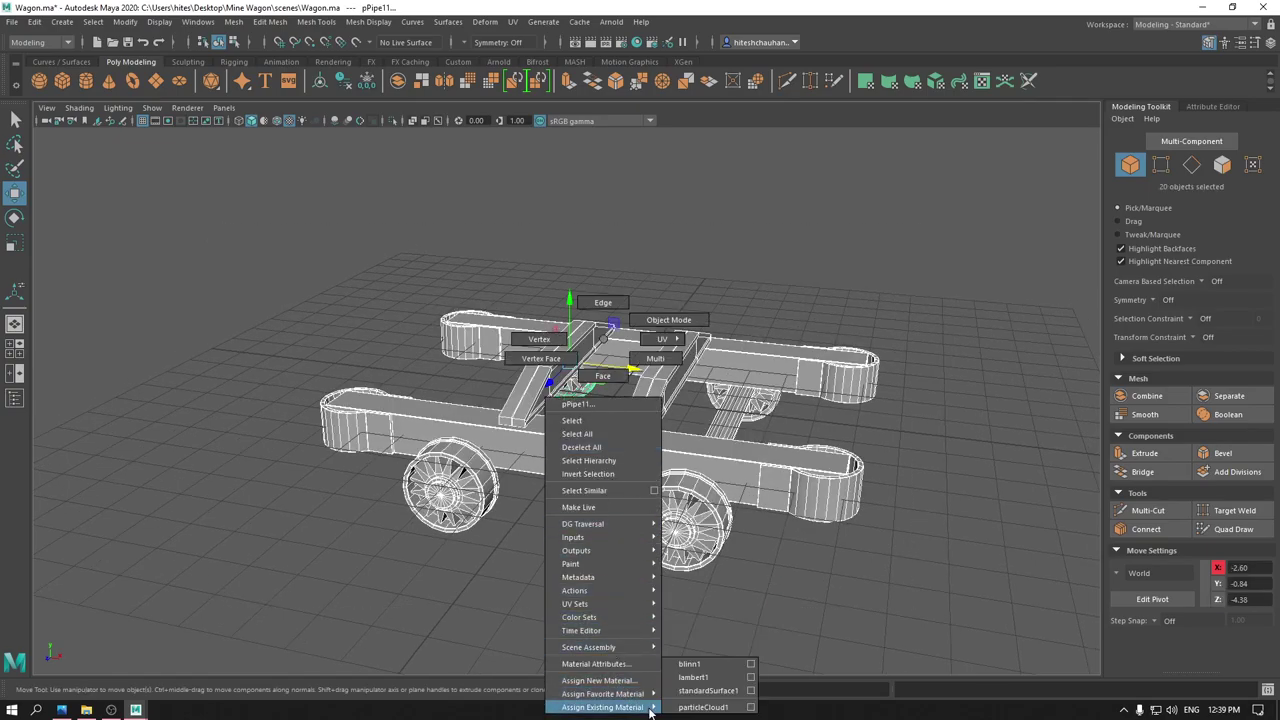
pyautogui.click(700, 664)
pyautogui.click(820, 521)
pyautogui.moveTo(820, 521)
pyautogui.keyDown('alt'); pyautogui.mouseDown()
pyautogui.moveTo(863, 509)
pyautogui.moveTo(874, 551)
pyautogui.moveTo(817, 529)
pyautogui.mouseUp(); pyautogui.keyUp('alt')
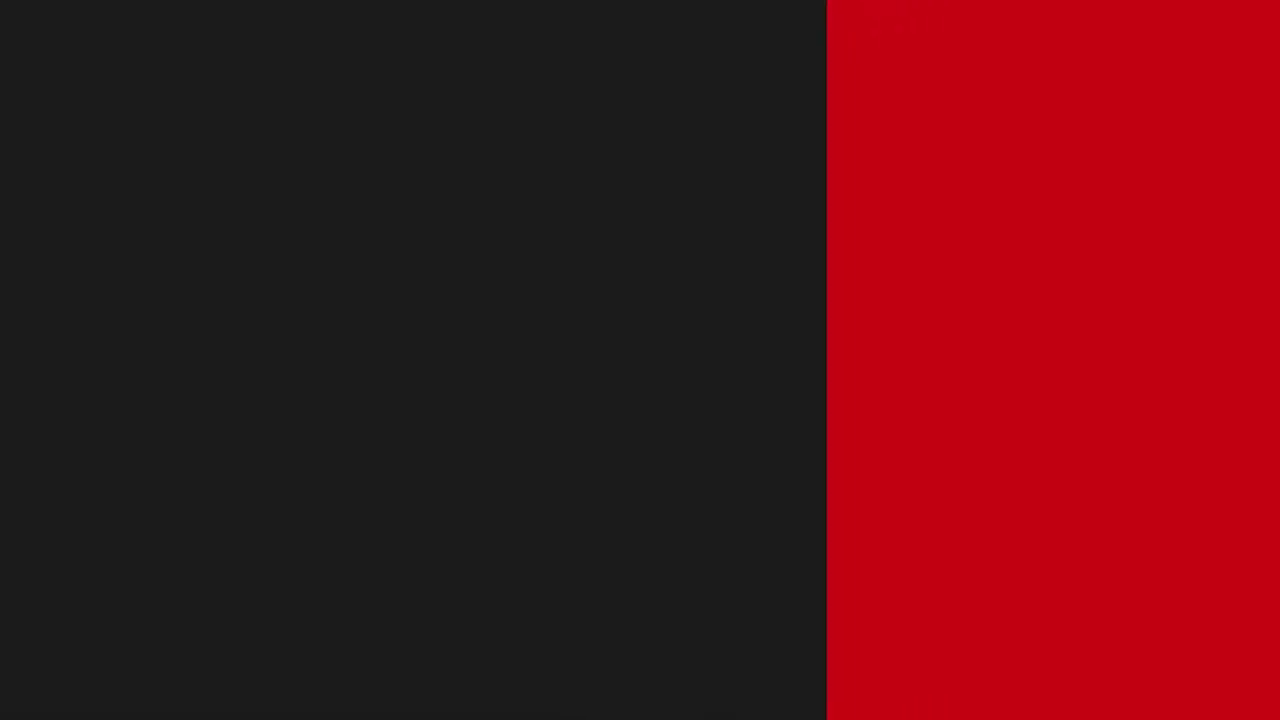